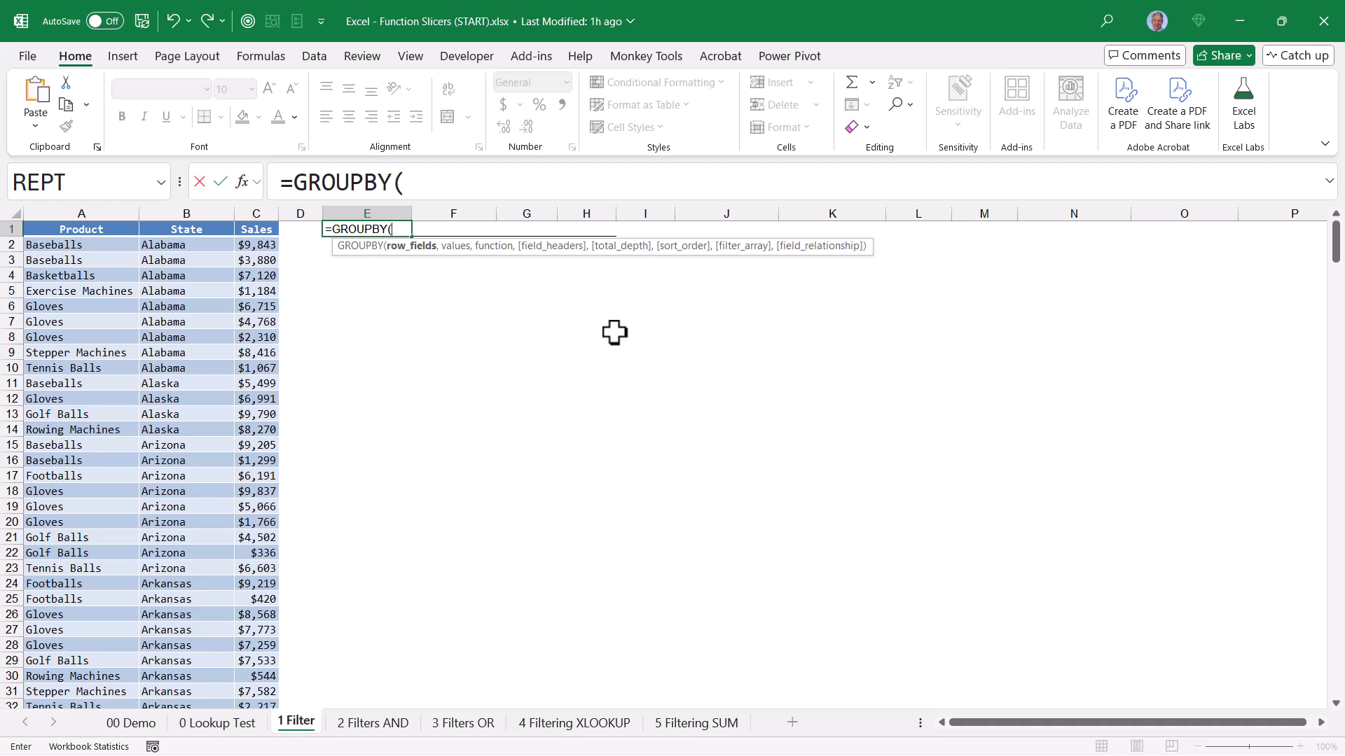
# Set the GROUPBY formula's row fields to the table's State column and its values to the Sales column.
pyautogui.click(203, 224)
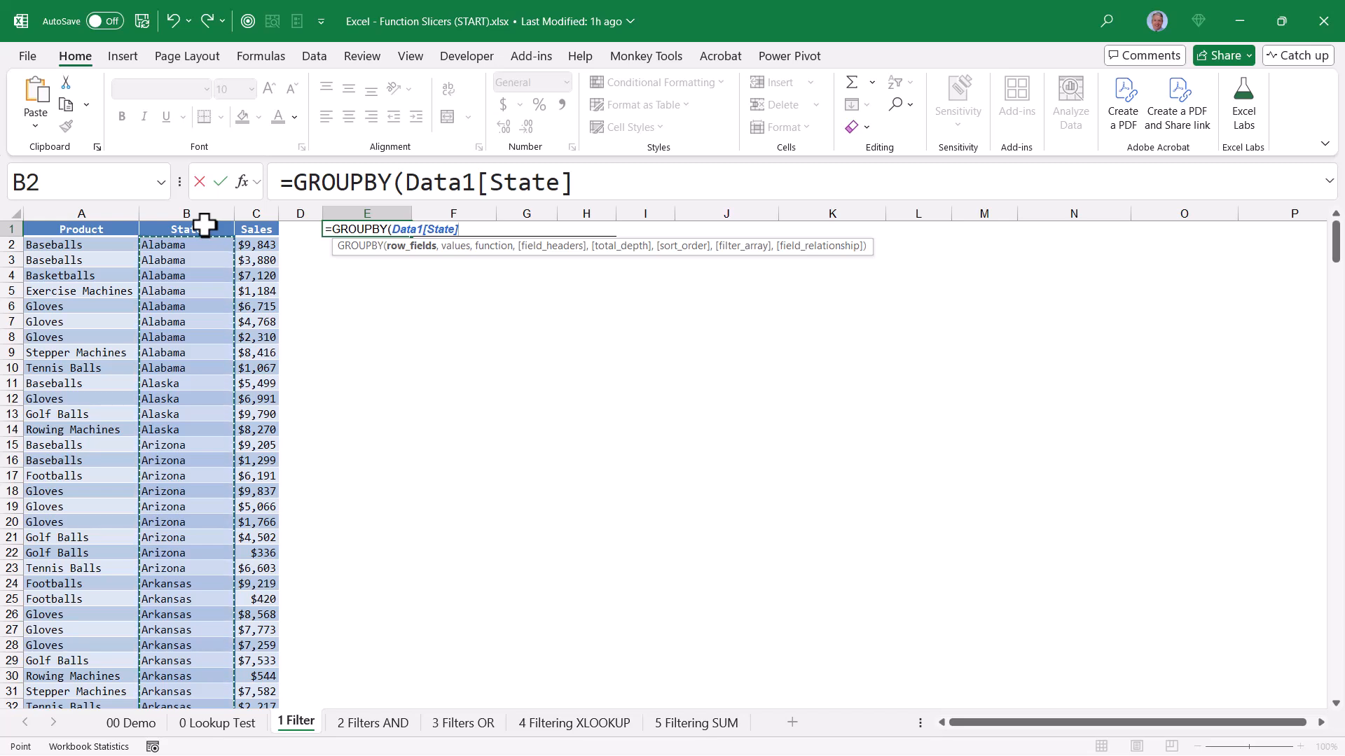
pyautogui.write(',')
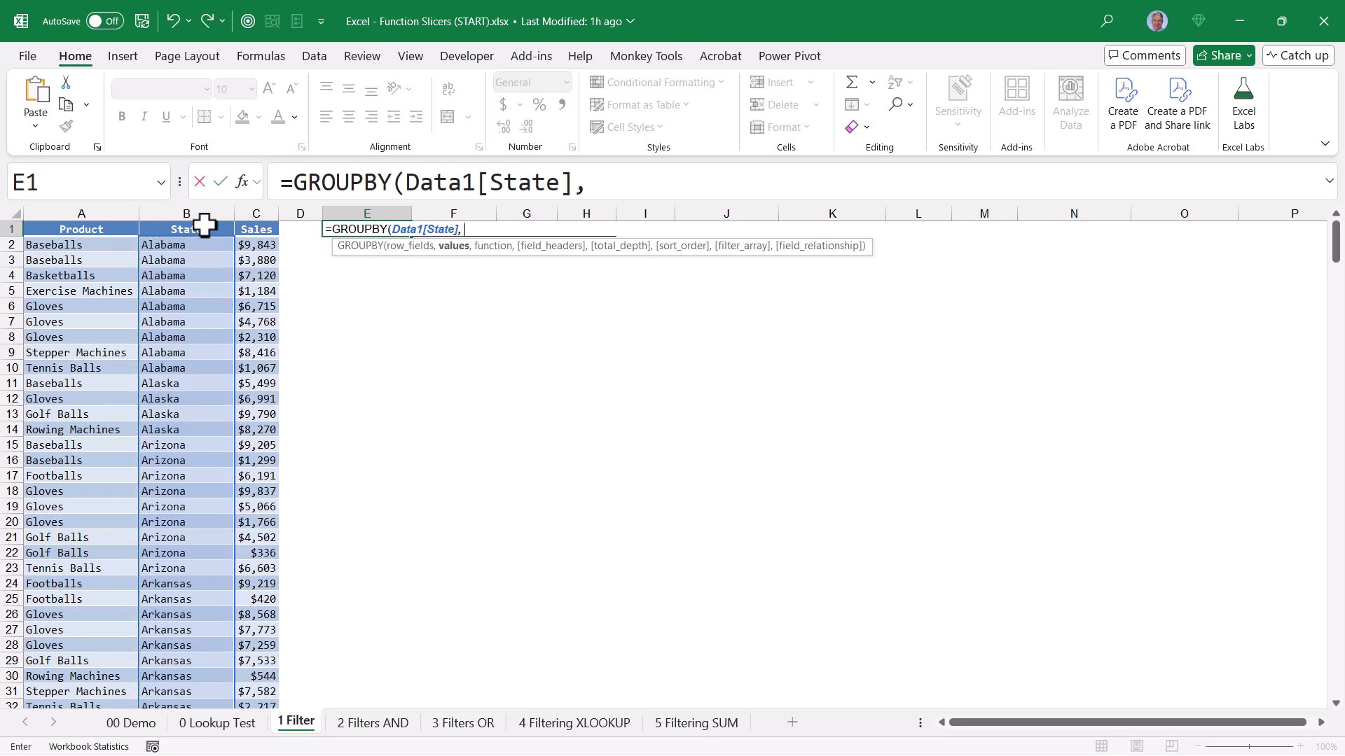
pyautogui.click(260, 226)
pyautogui.click(813, 177)
pyautogui.write(',')
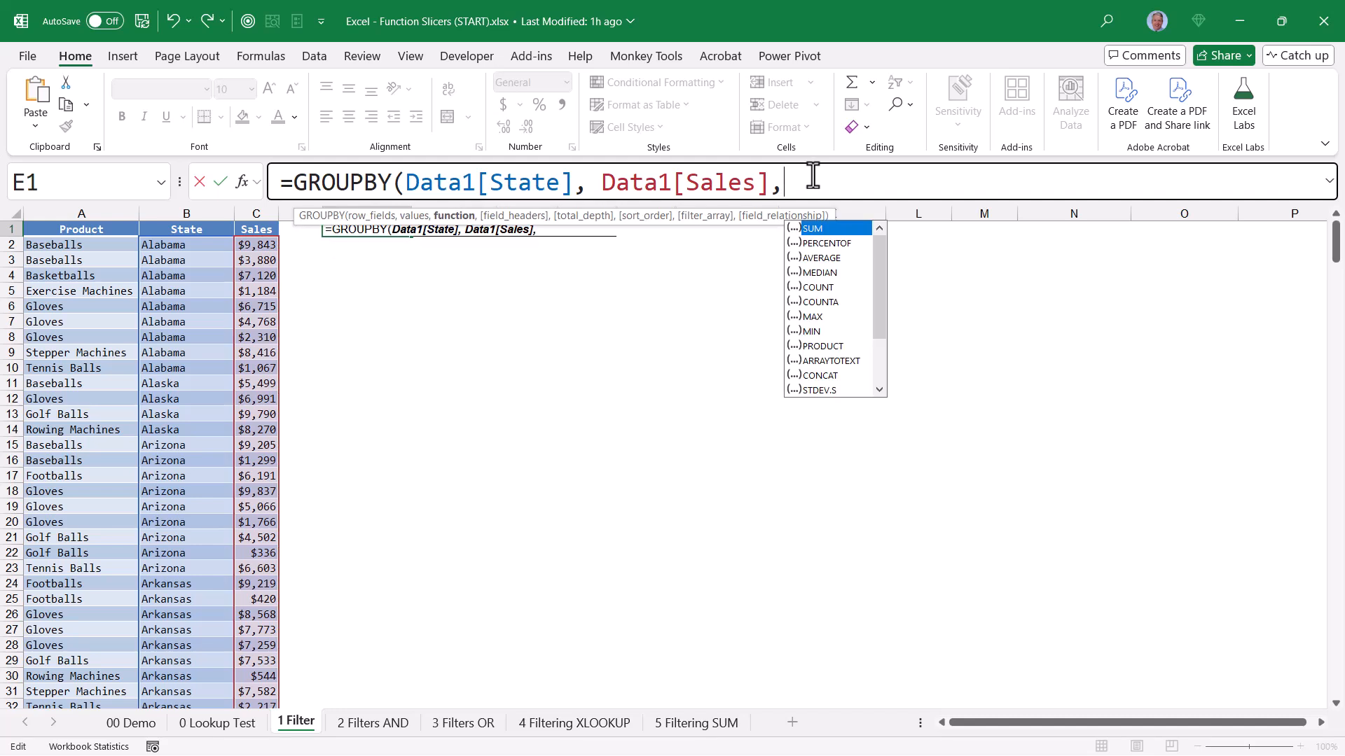
# Add SUM as the GROUPBY function, 0 for the field headers and 1 (Grand totals) for the total depth.
pyautogui.press('Tab')
pyautogui.write(',0,')
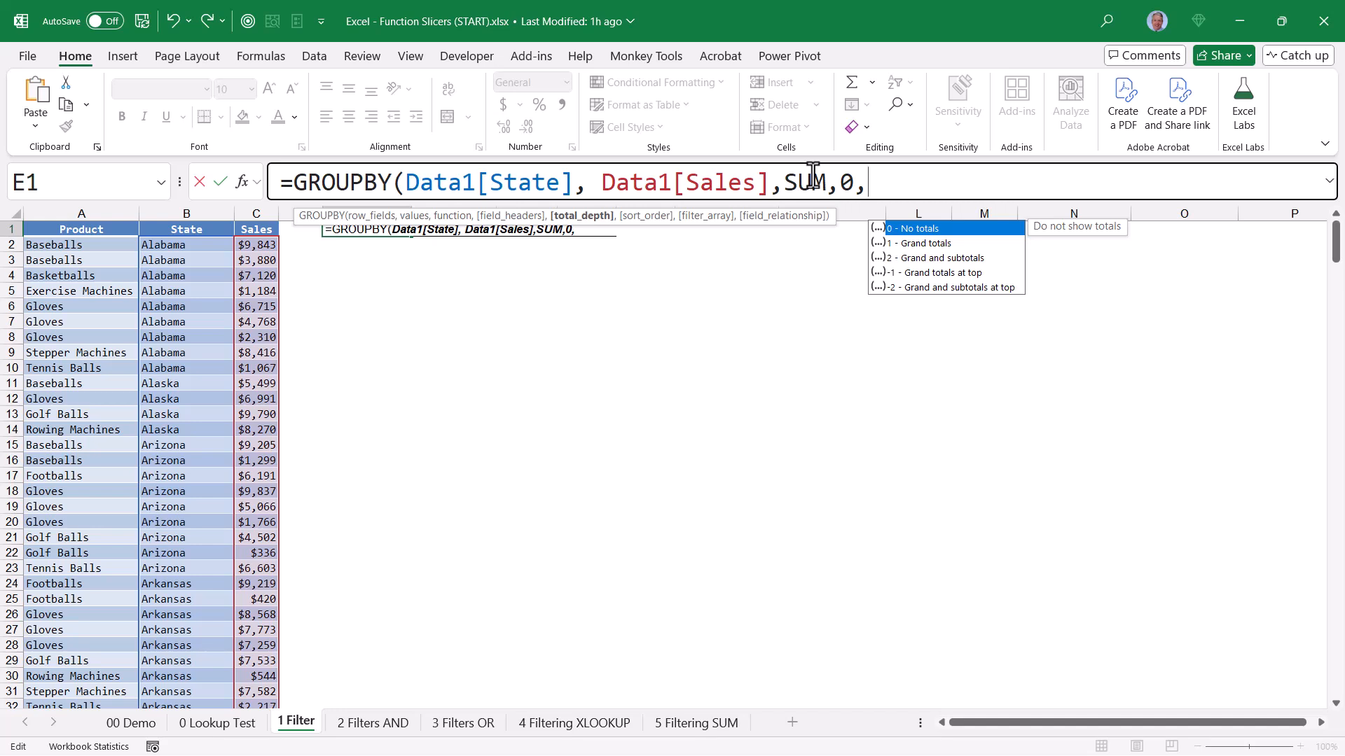
pyautogui.press('Down')
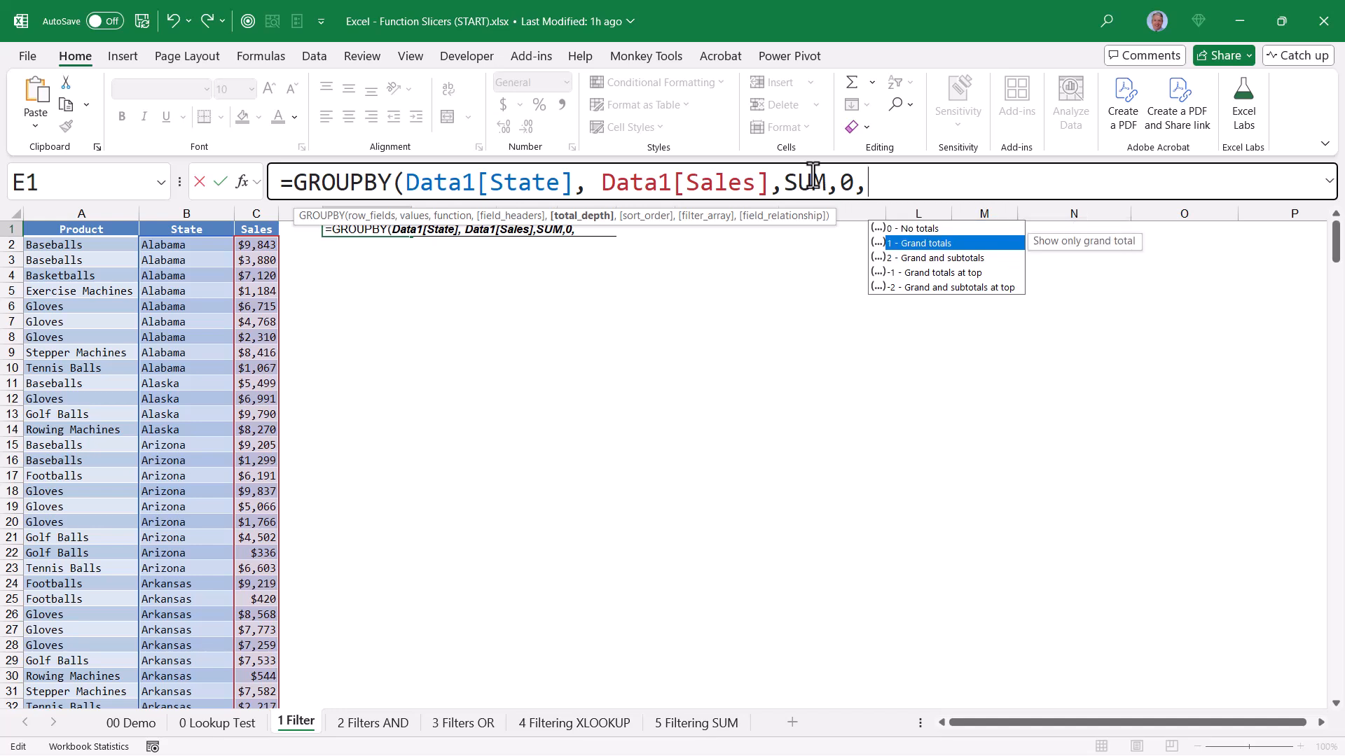
pyautogui.press('Tab')
pyautogui.write(',')
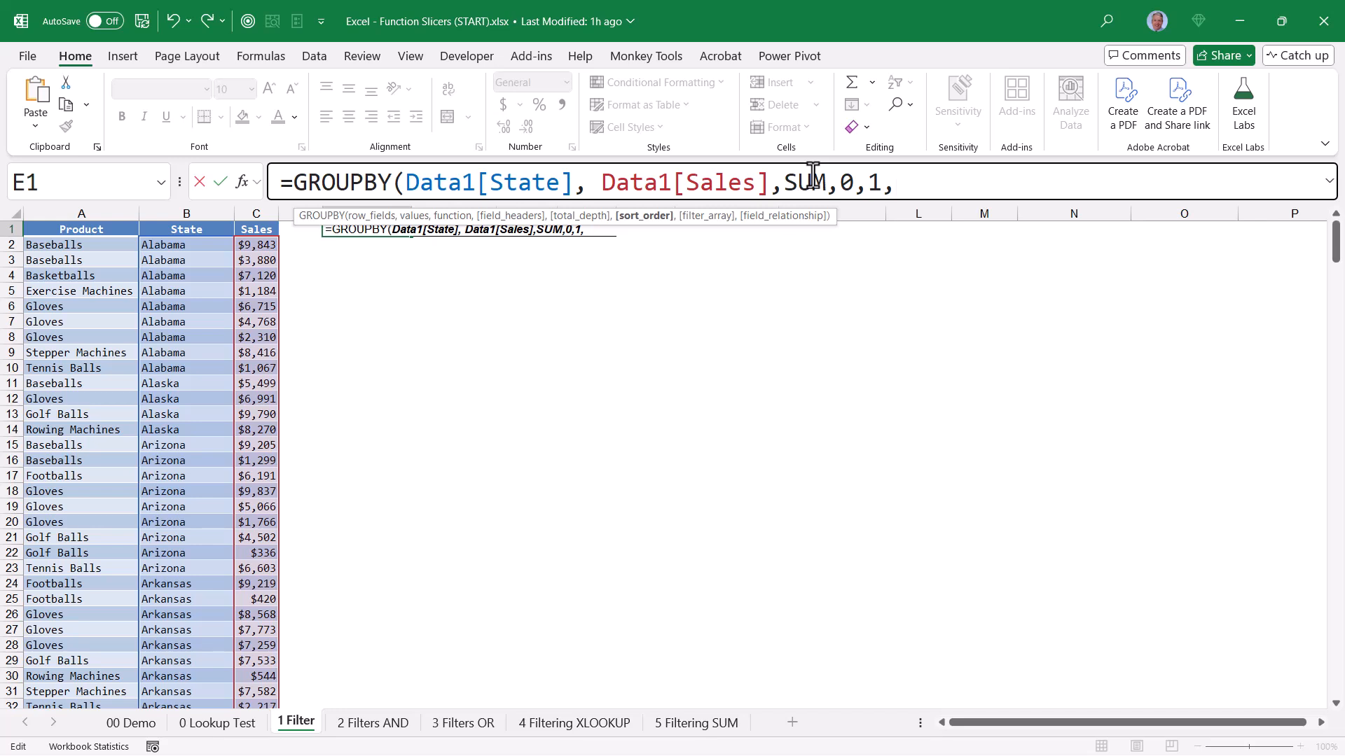
# Set the sort order argument to -2, then close and enter the GROUPBY formula in E1.
pyautogui.write('2')
pyautogui.press('Left')
pyautogui.write('-')
pyautogui.press('Right')
pyautogui.write(',')
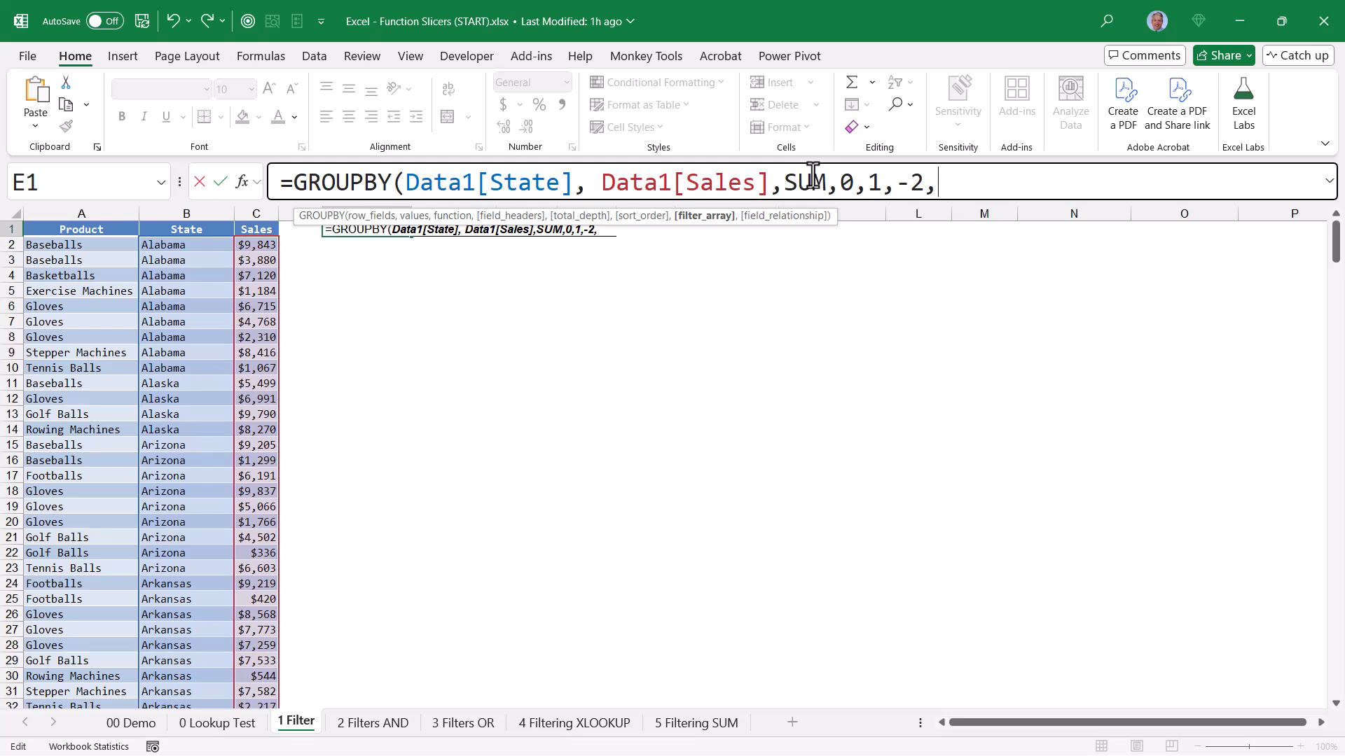
pyautogui.press('BackSpace')
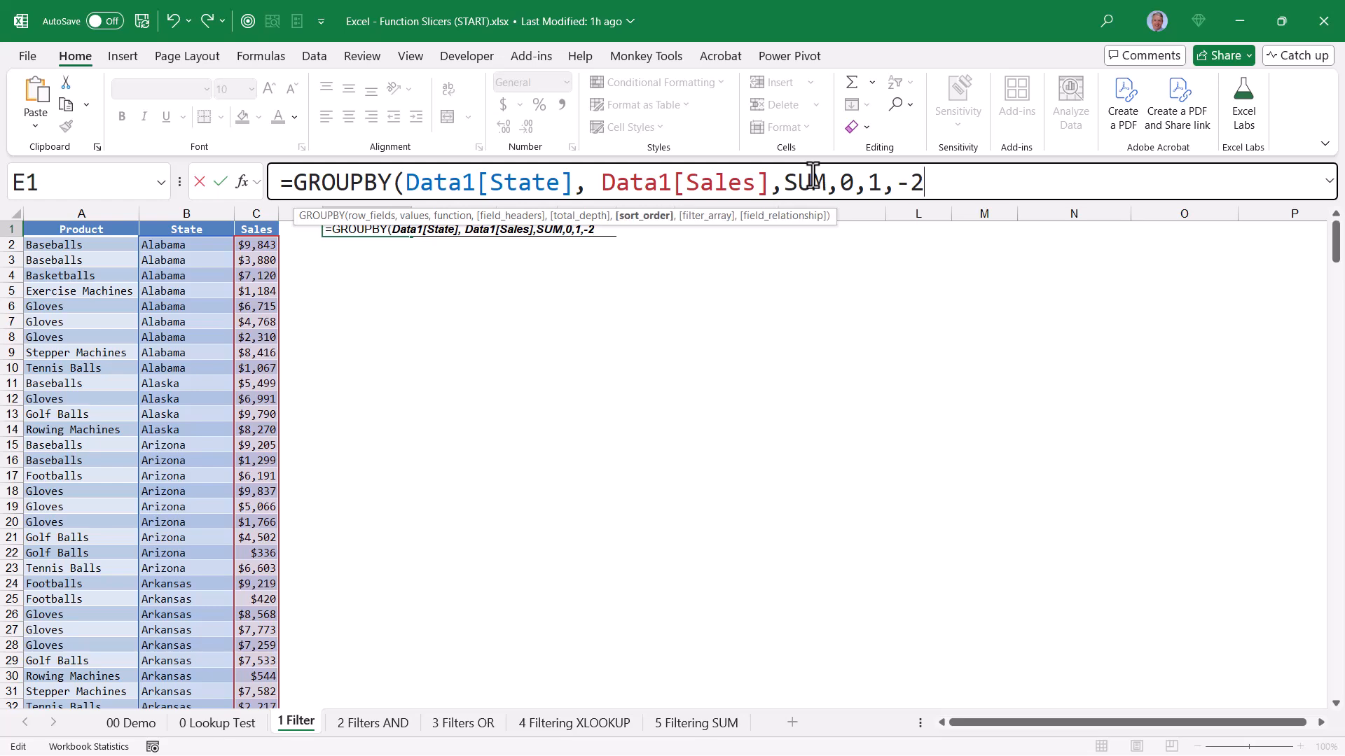
pyautogui.write(')')
pyautogui.hotkey('ctrl', 'Return')
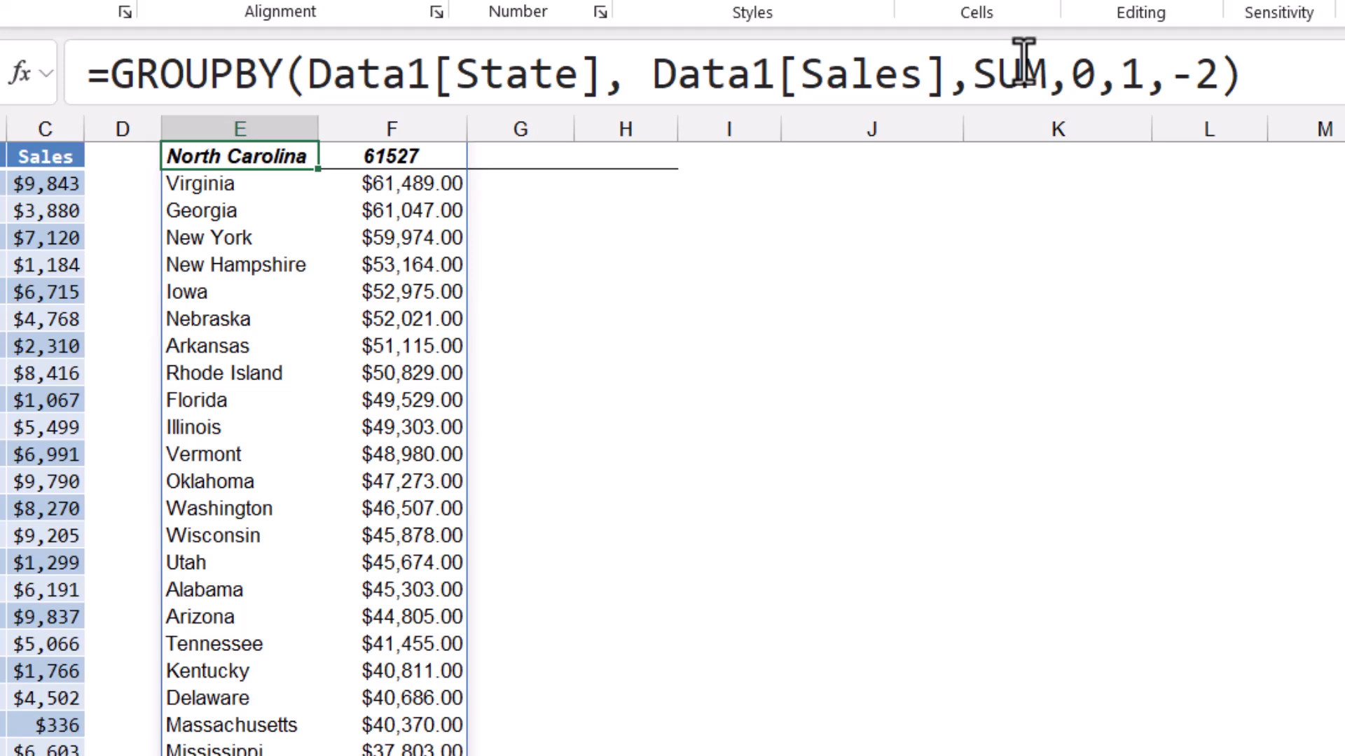
# Change the field headers argument of the GROUPBY formula in E1 to 3 (Yes and show).
pyautogui.click(1096, 73)
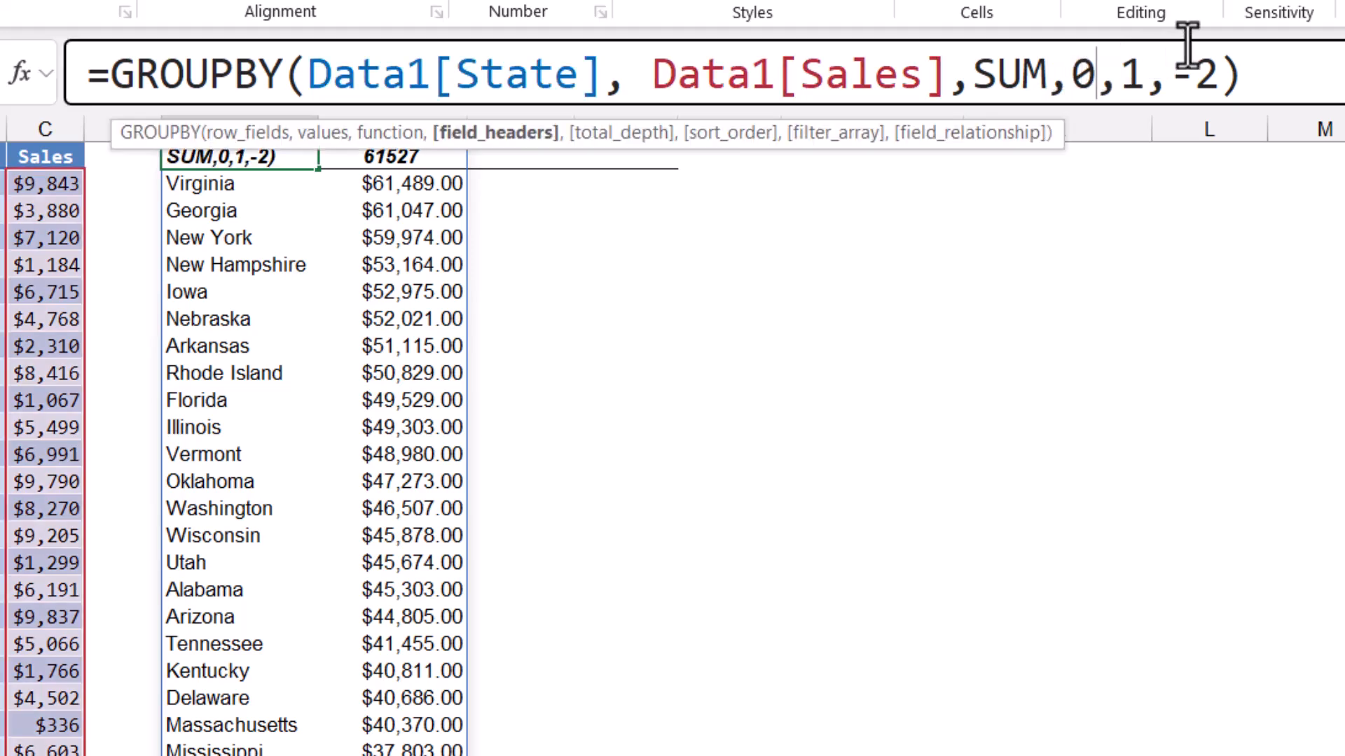
pyautogui.press('Left')
pyautogui.press('Delete')
pyautogui.write('3')
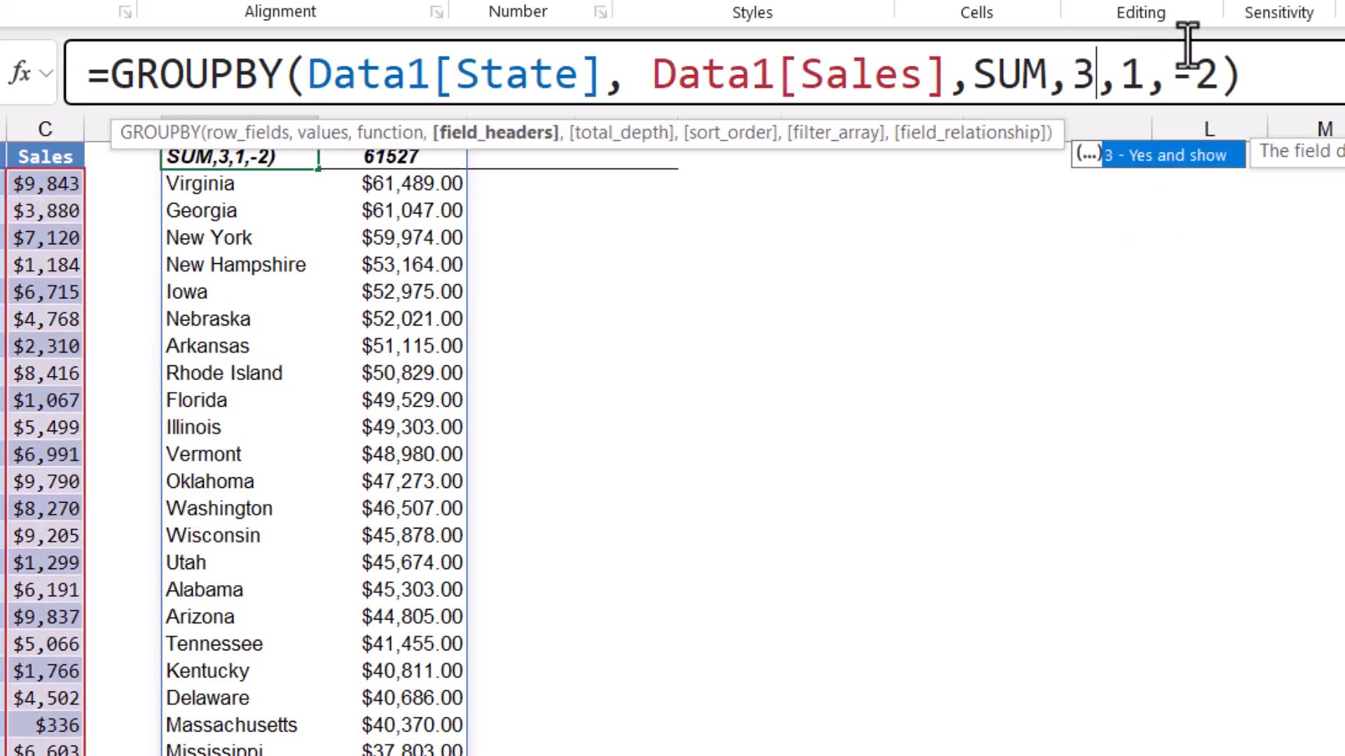
pyautogui.press('Return')
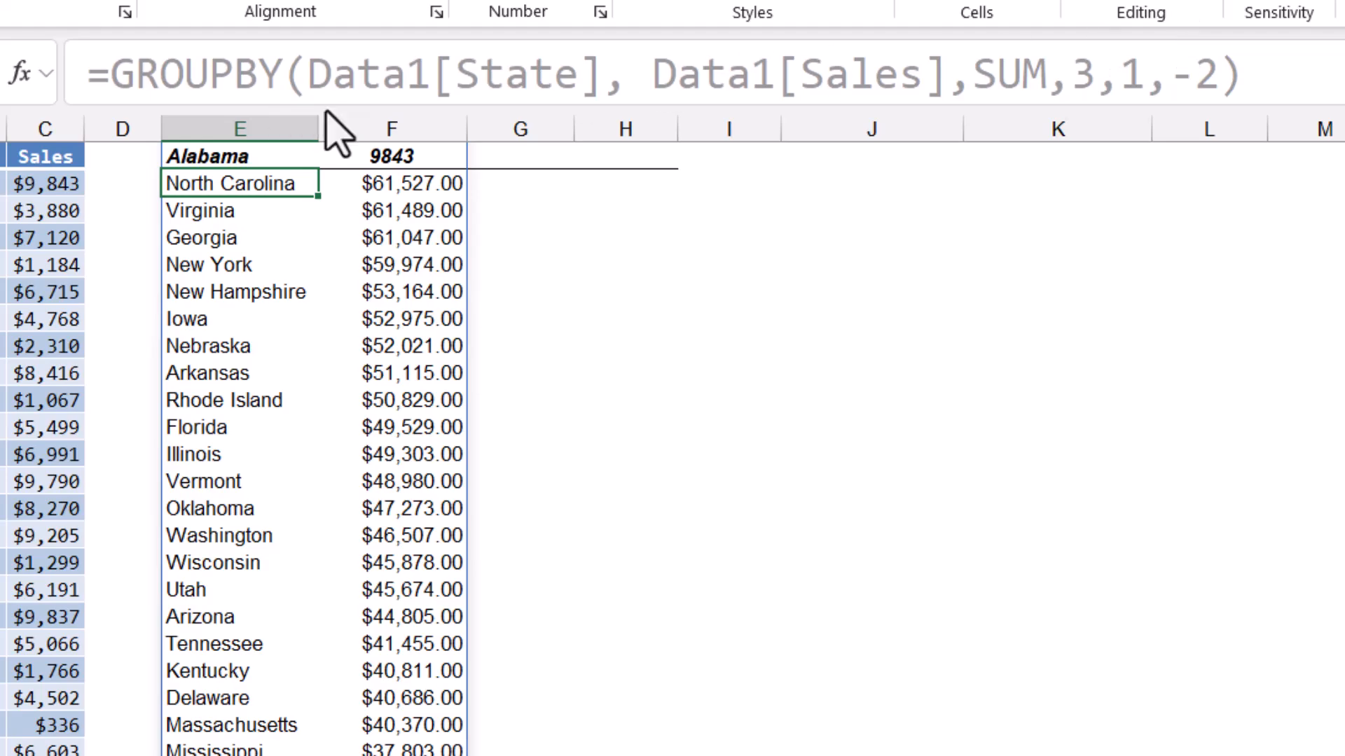
# Extend the formula's row fields and values to include the column headers, as Data1[[#All],[State]] and Data1[[#All],[Sales]].
pyautogui.click(381, 75)
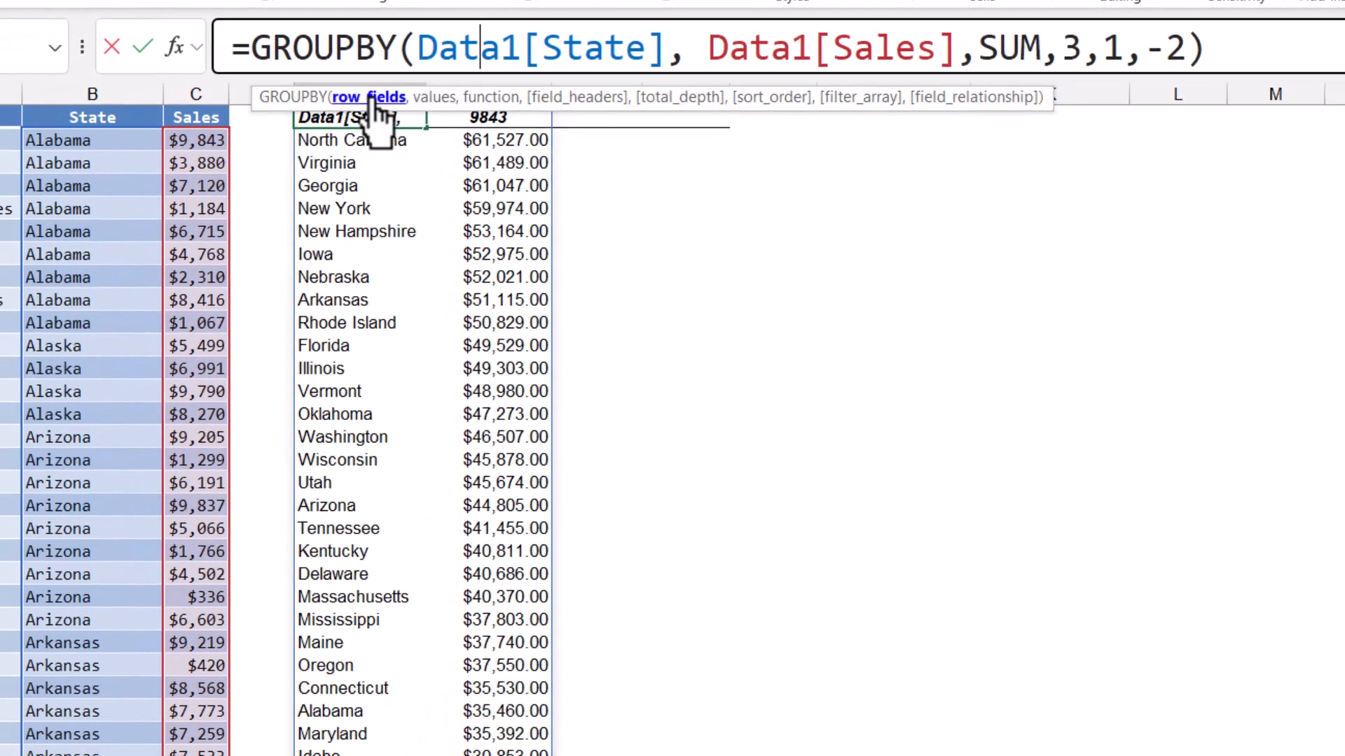
pyautogui.click(371, 98)
pyautogui.click(93, 102)
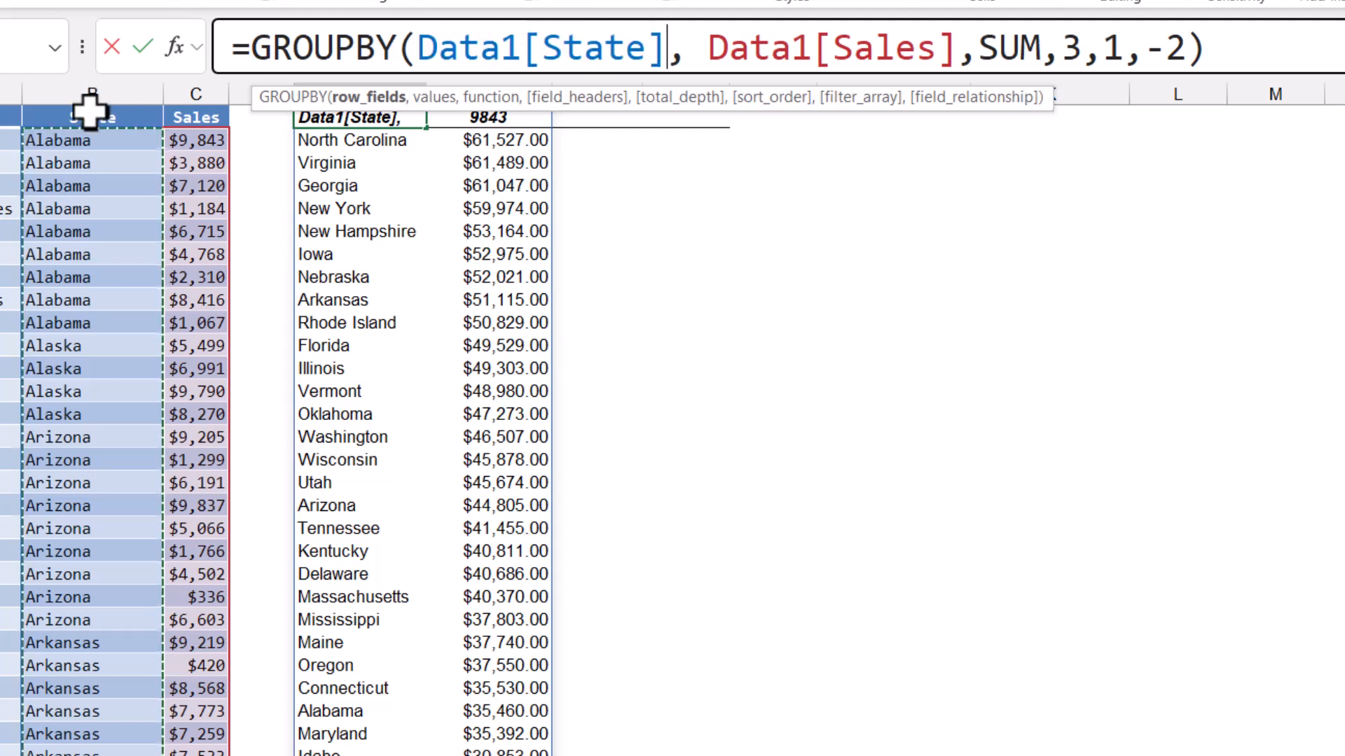
pyautogui.click(92, 105)
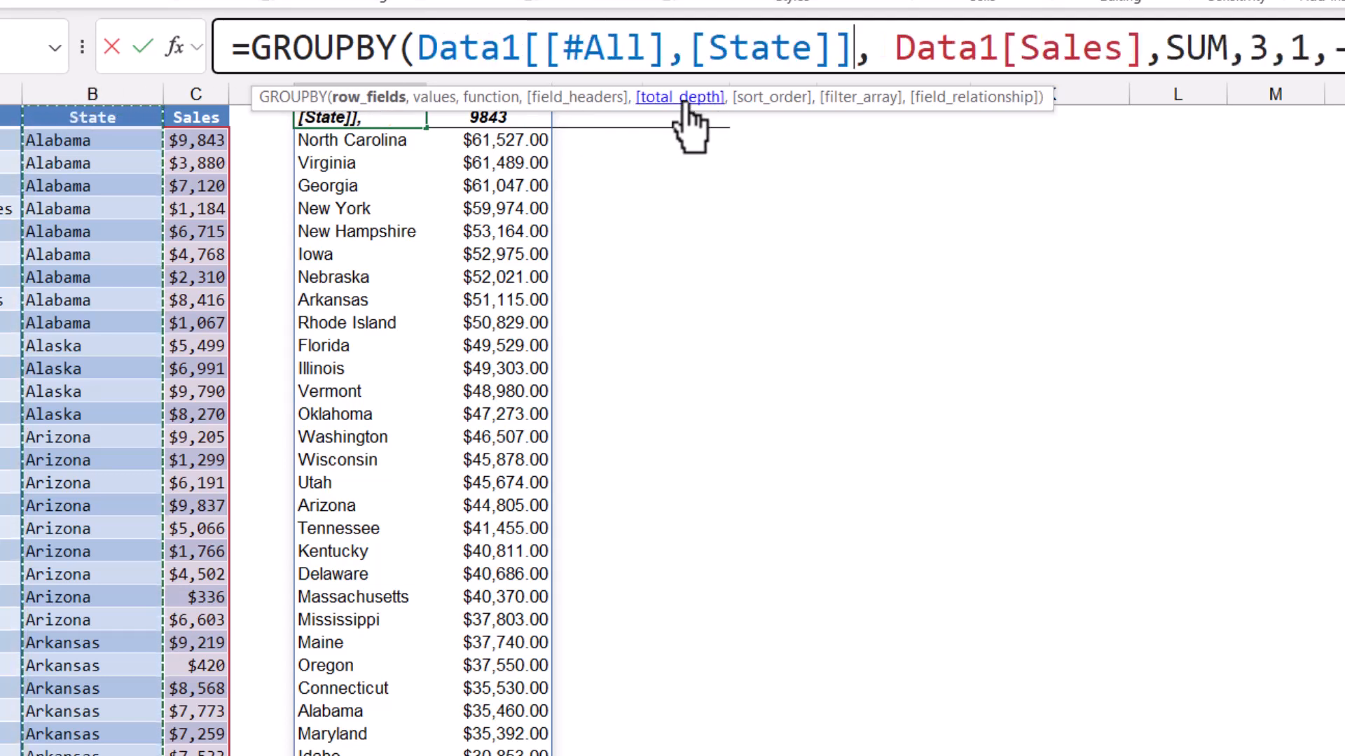
pyautogui.click(432, 98)
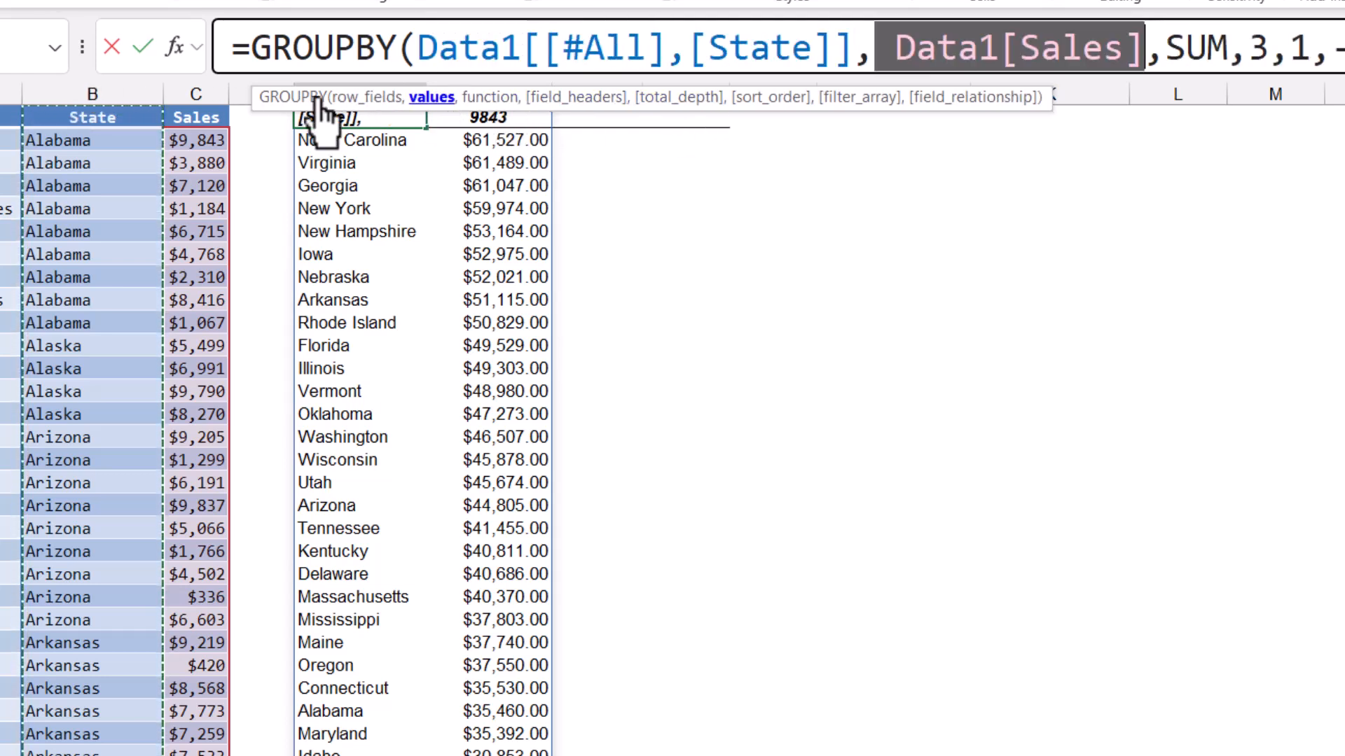
pyautogui.click(194, 112)
pyautogui.click(195, 108)
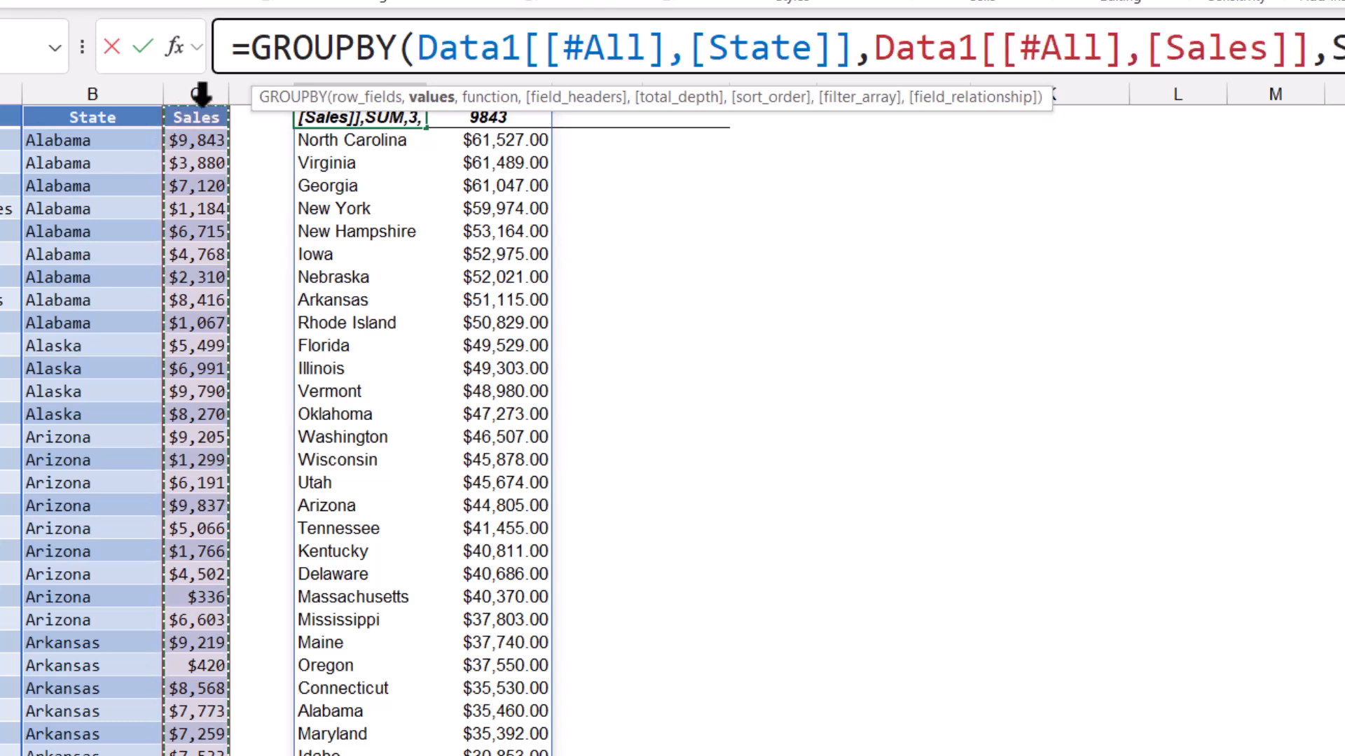
pyautogui.press('Return')
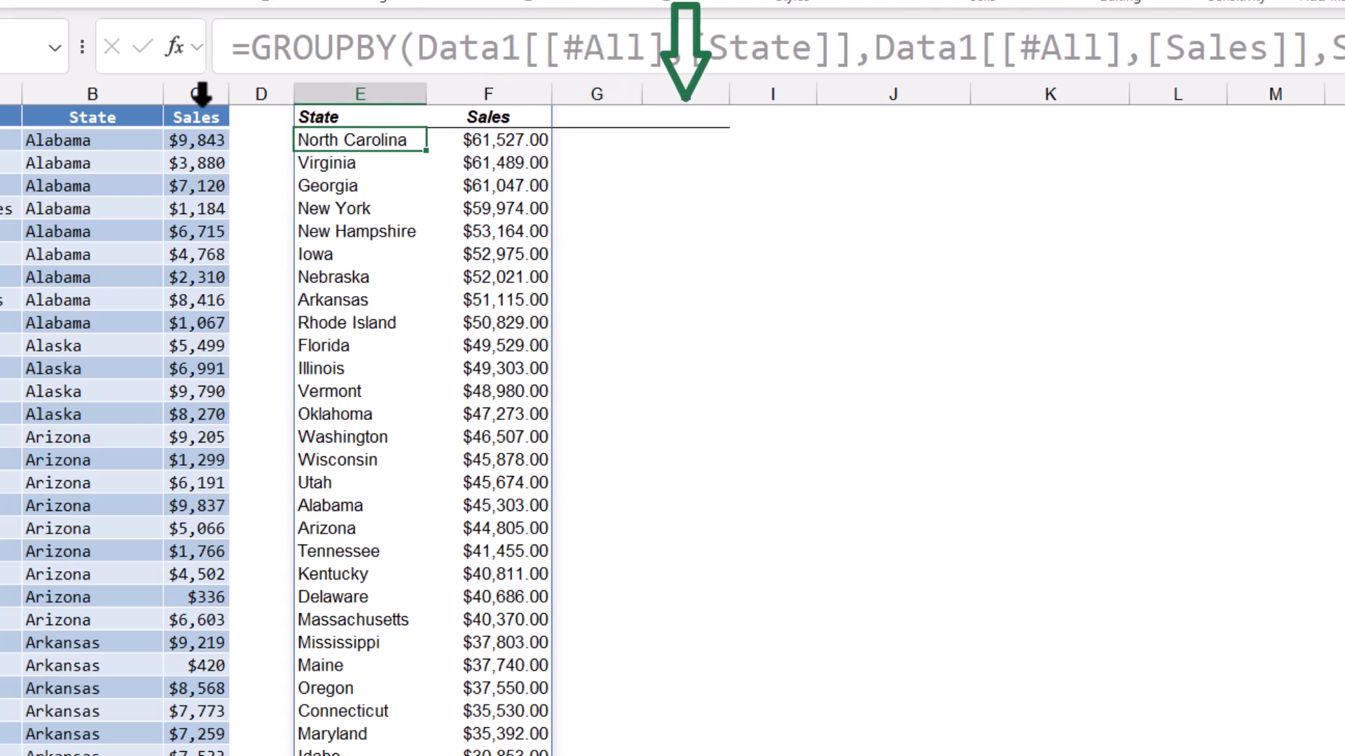
pyautogui.press('Up')
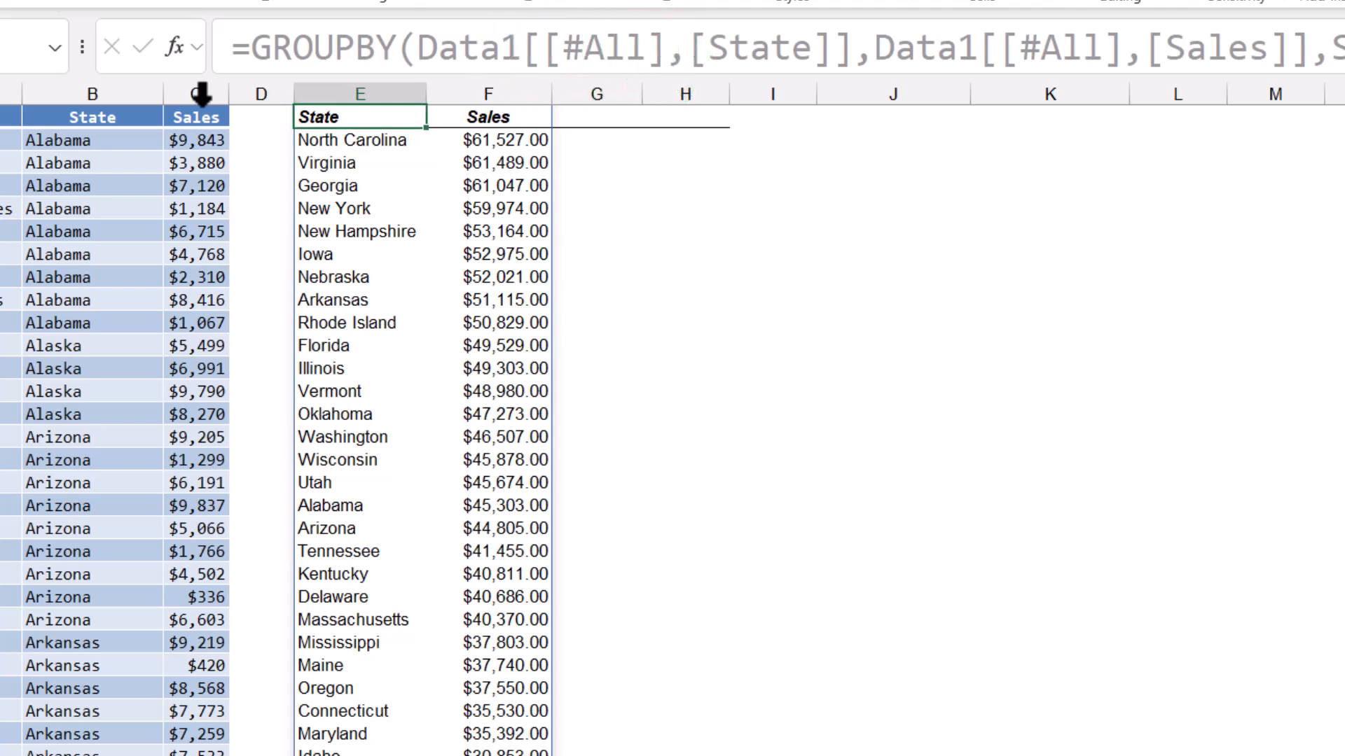
# Restore the formula's row fields and values to Data1[State] and Data1[Sales], and set the field headers argument to 0.
pyautogui.click(475, 51)
pyautogui.click(369, 96)
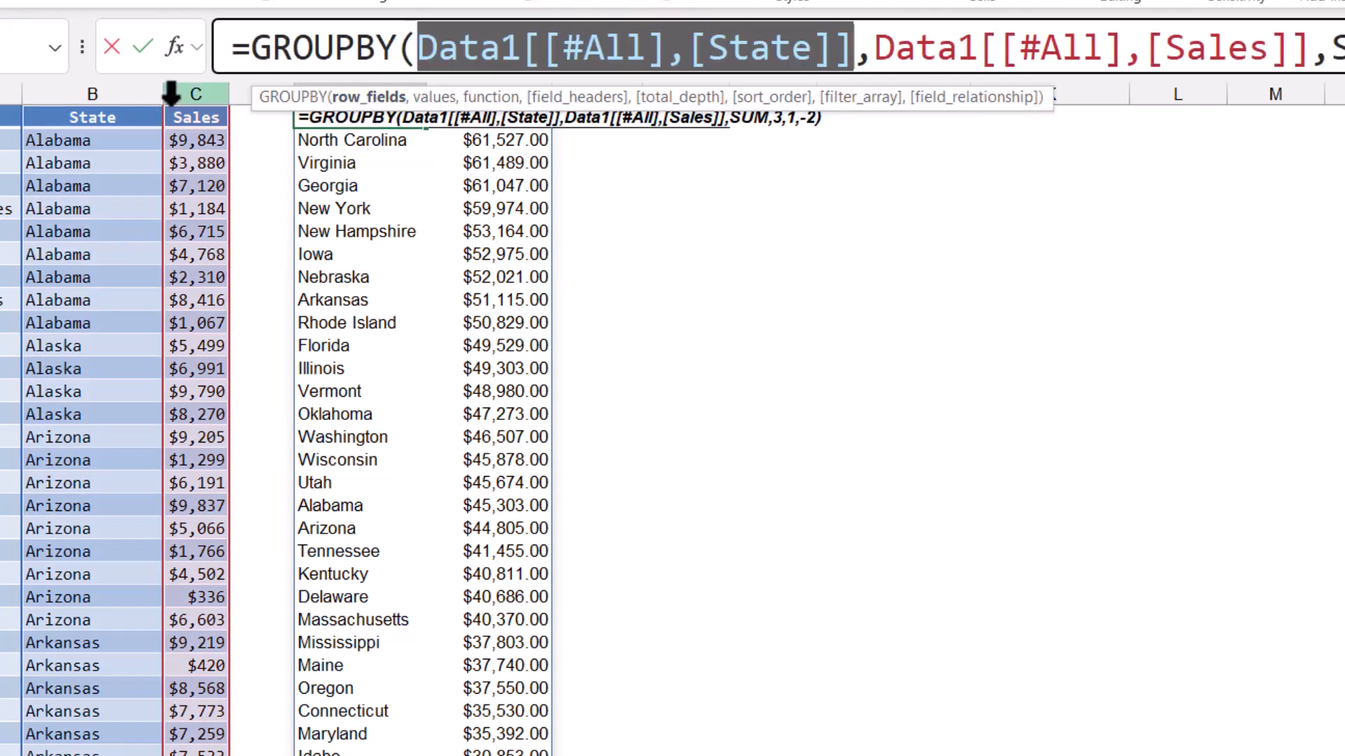
pyautogui.click(83, 102)
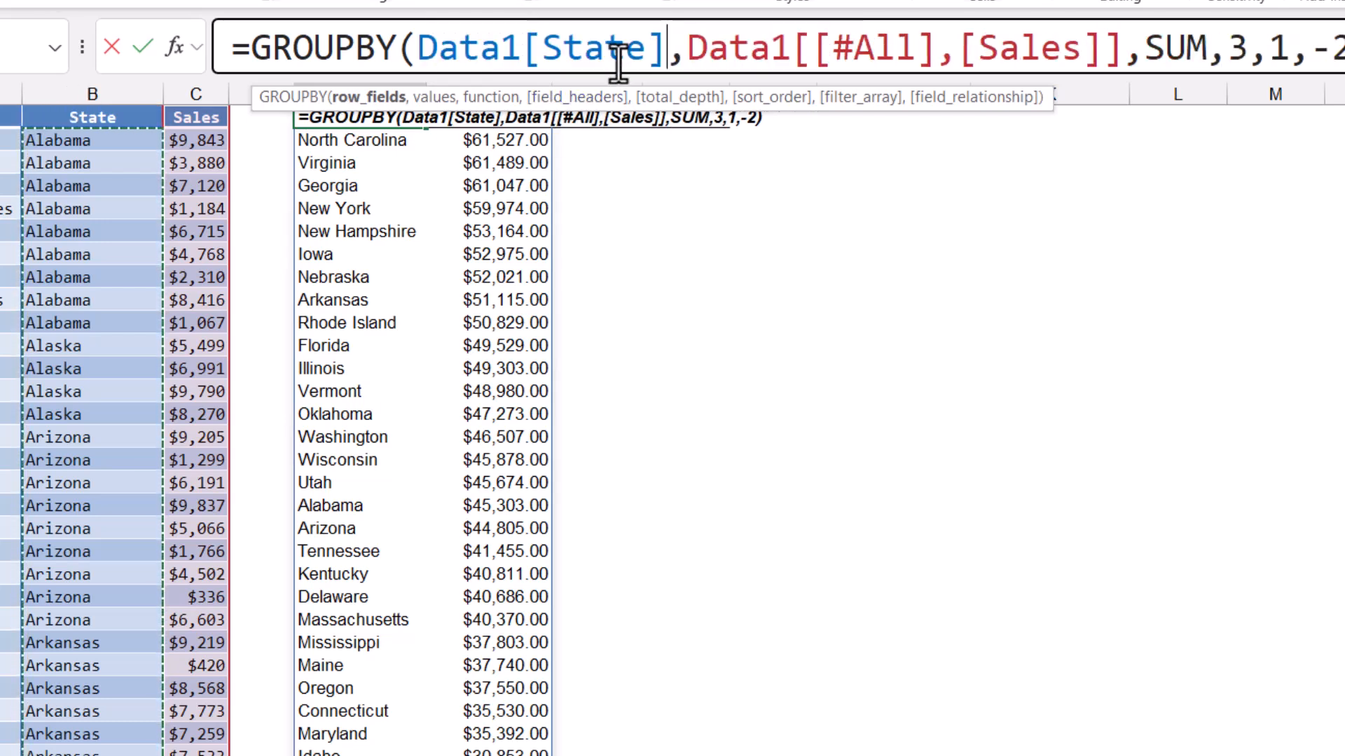
pyautogui.click(428, 98)
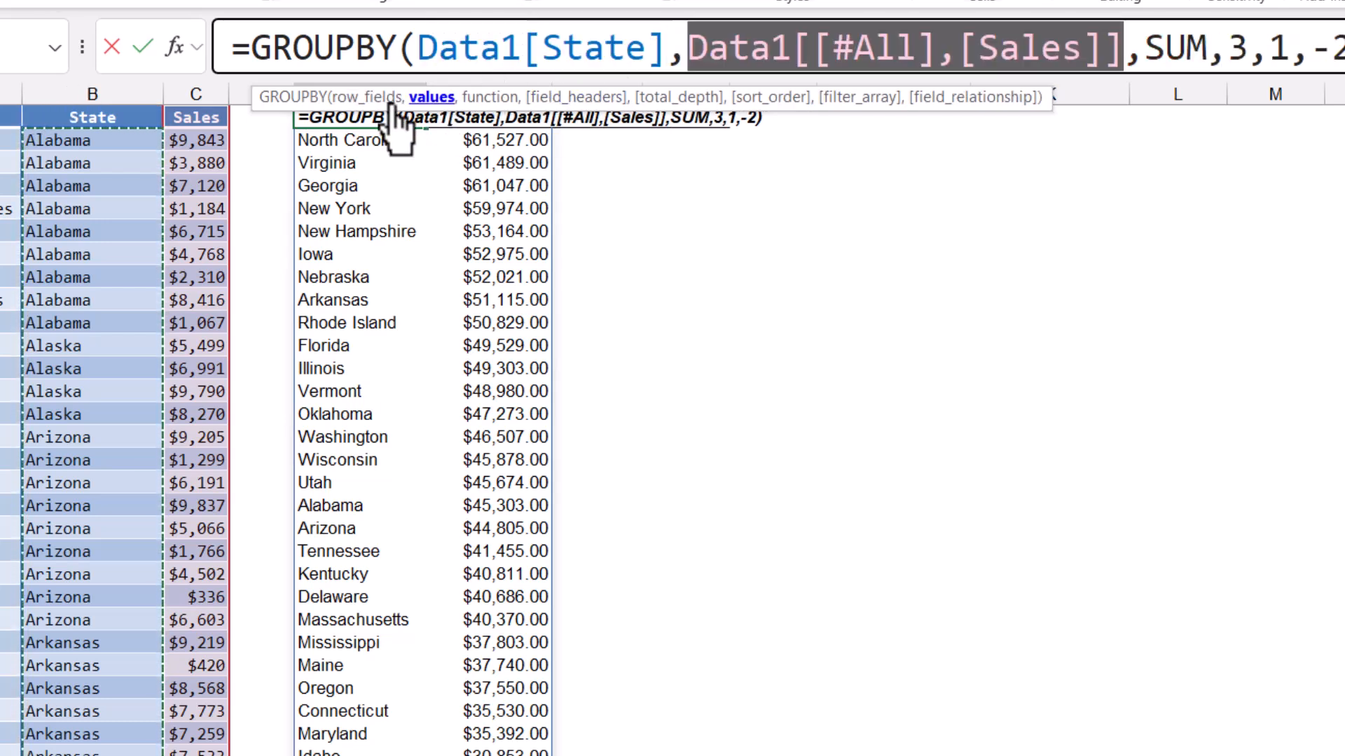
pyautogui.click(201, 98)
pyautogui.click(1064, 48)
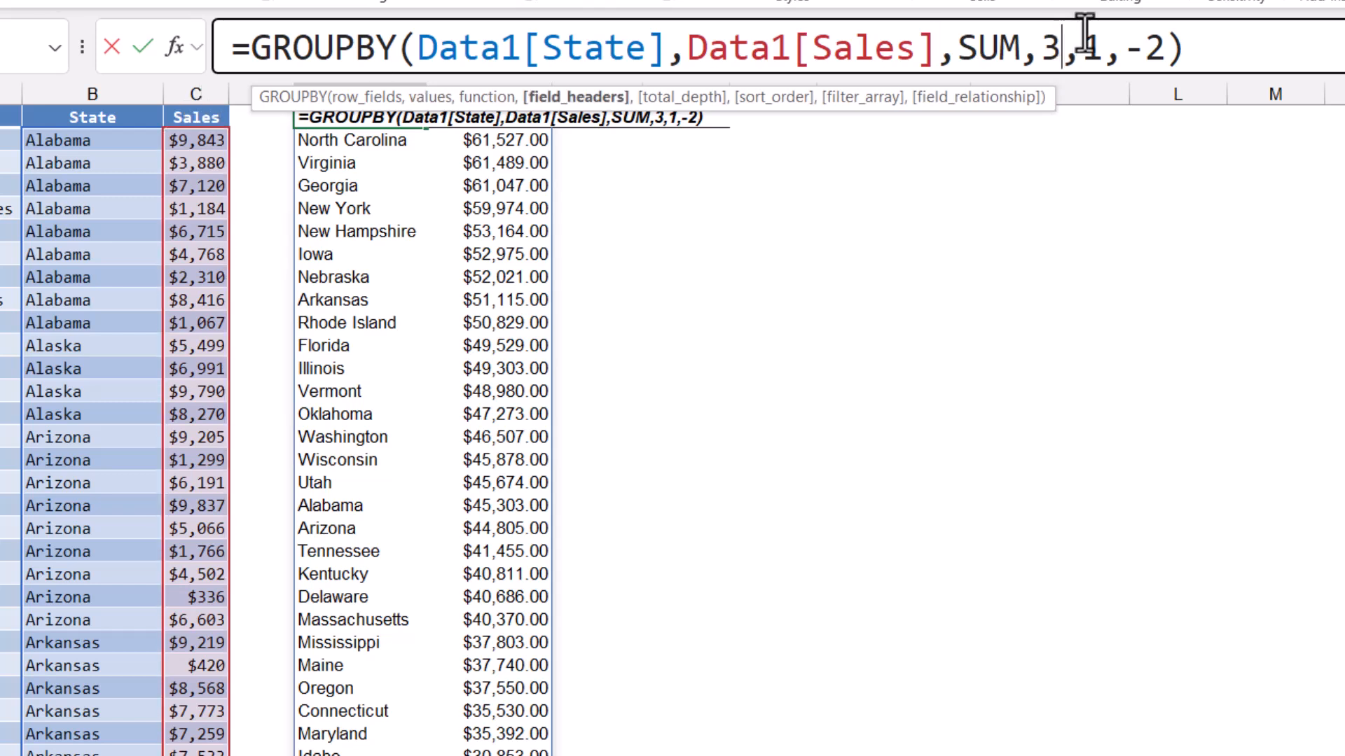
pyautogui.press('BackSpace')
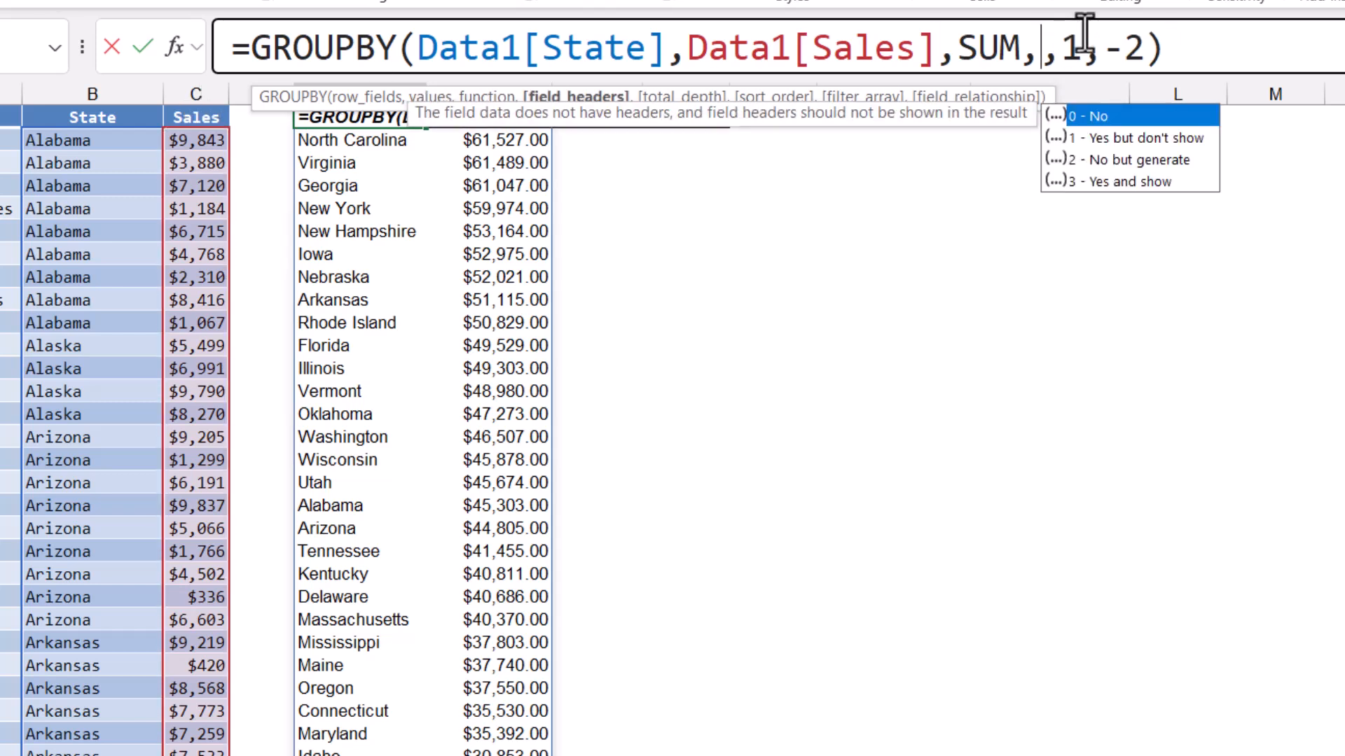
pyautogui.write('0')
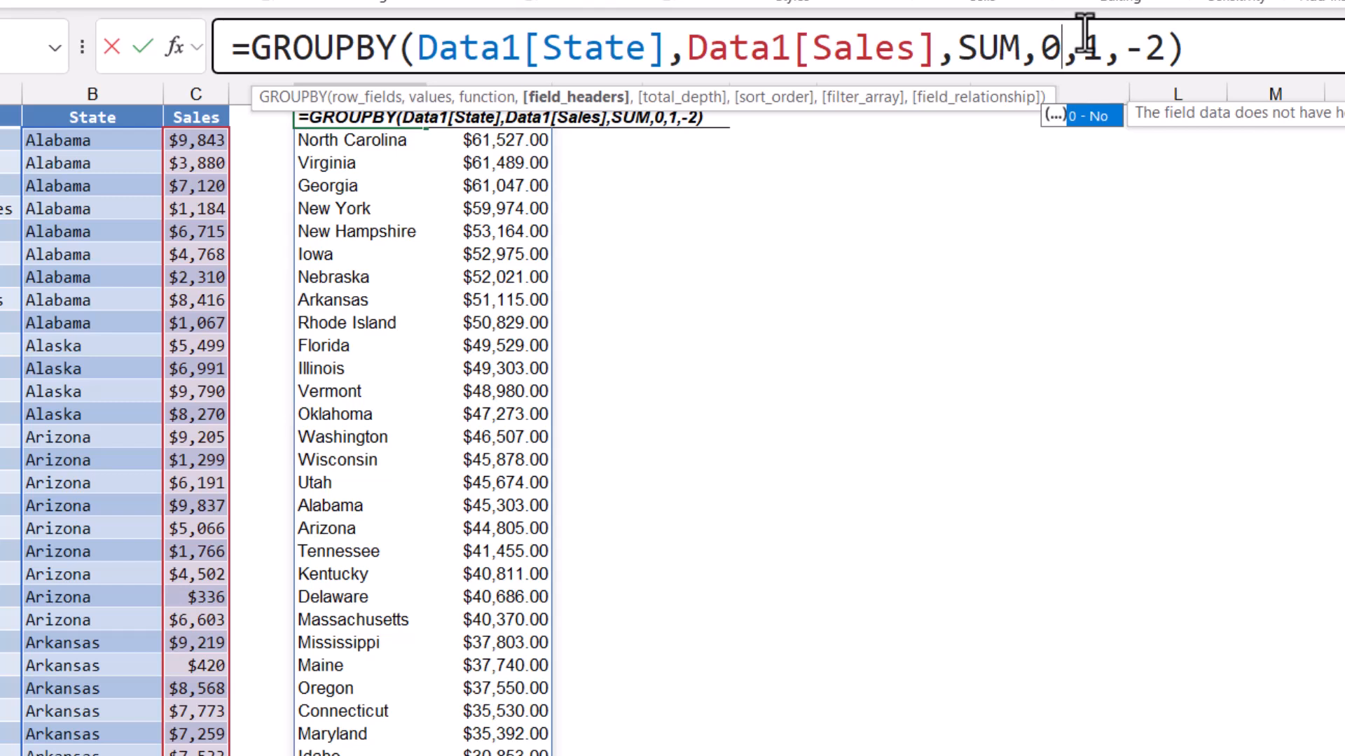
pyautogui.hotkey('ctrl', 'Return')
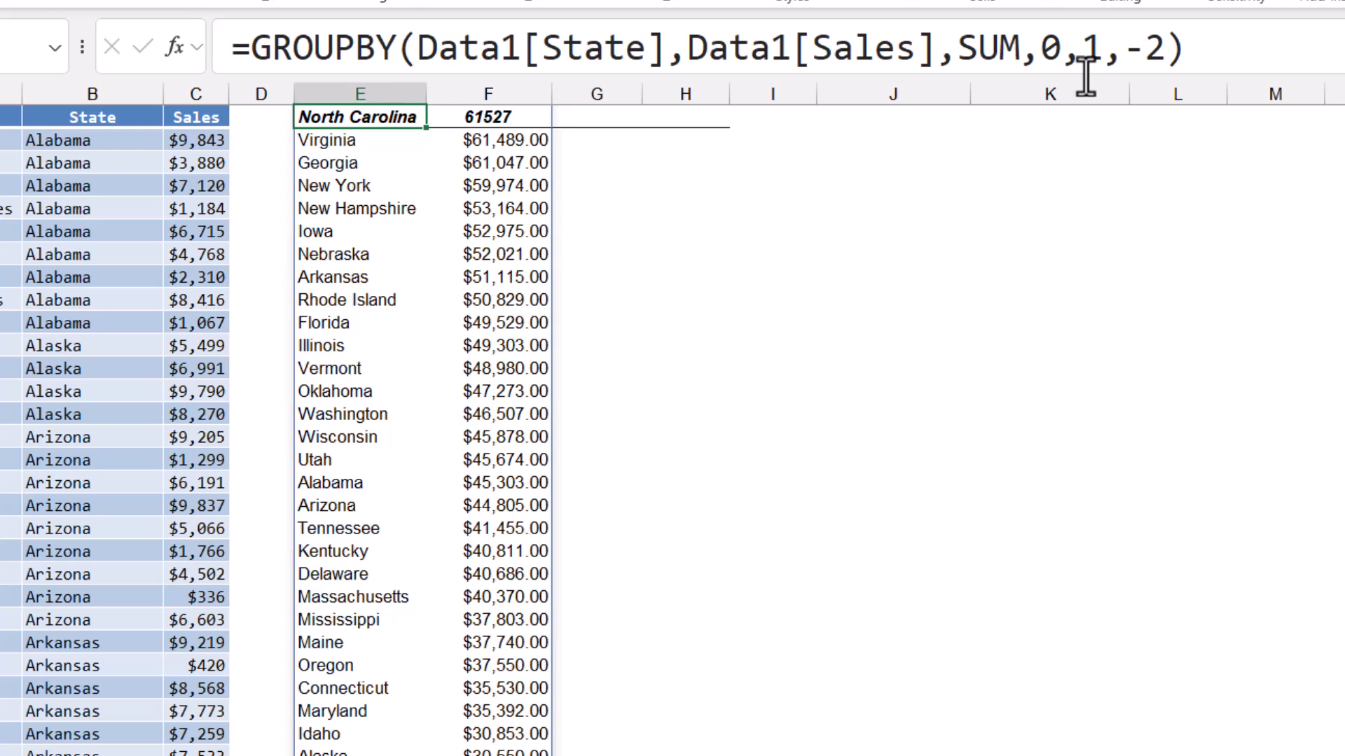
# Expand the function argument of the GROUPBY formula in E1 to SUM,AVERAGE,COUNT.
pyautogui.click(980, 46)
pyautogui.click(491, 97)
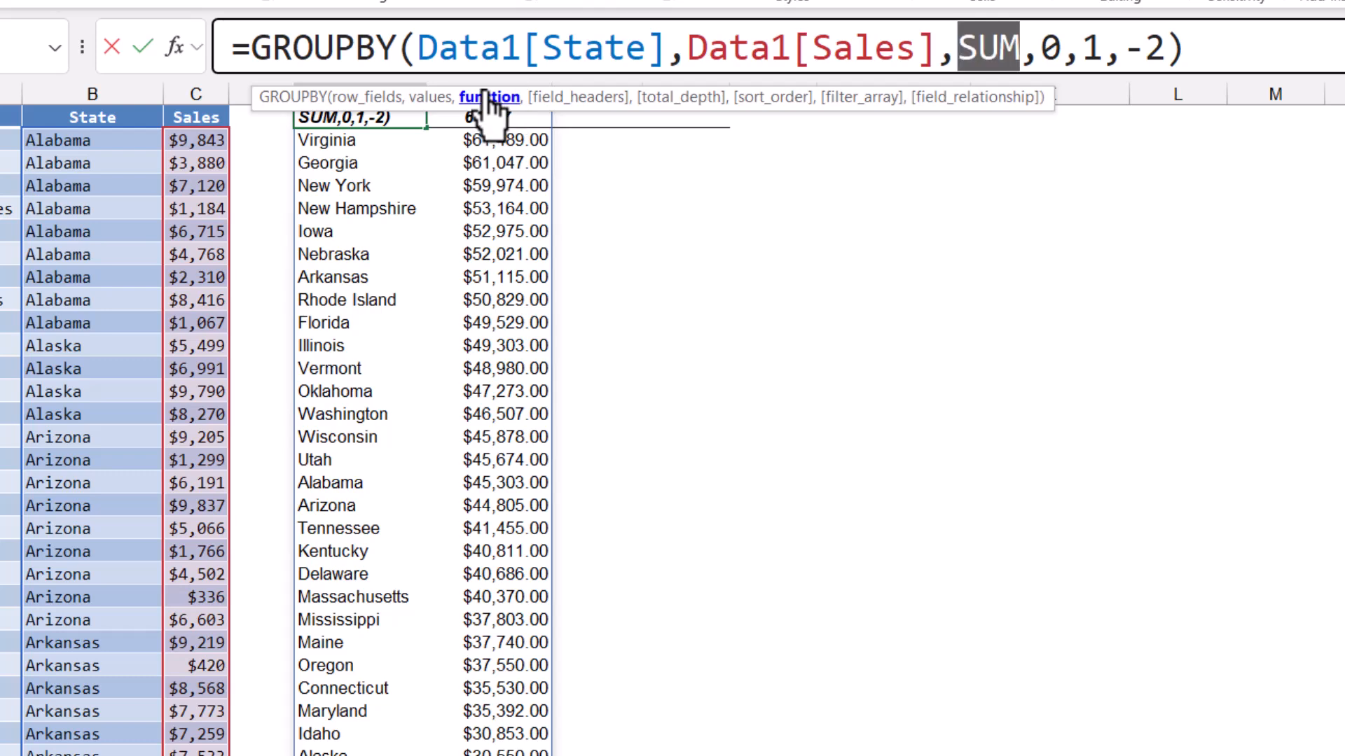
pyautogui.write('SUM,AVE')
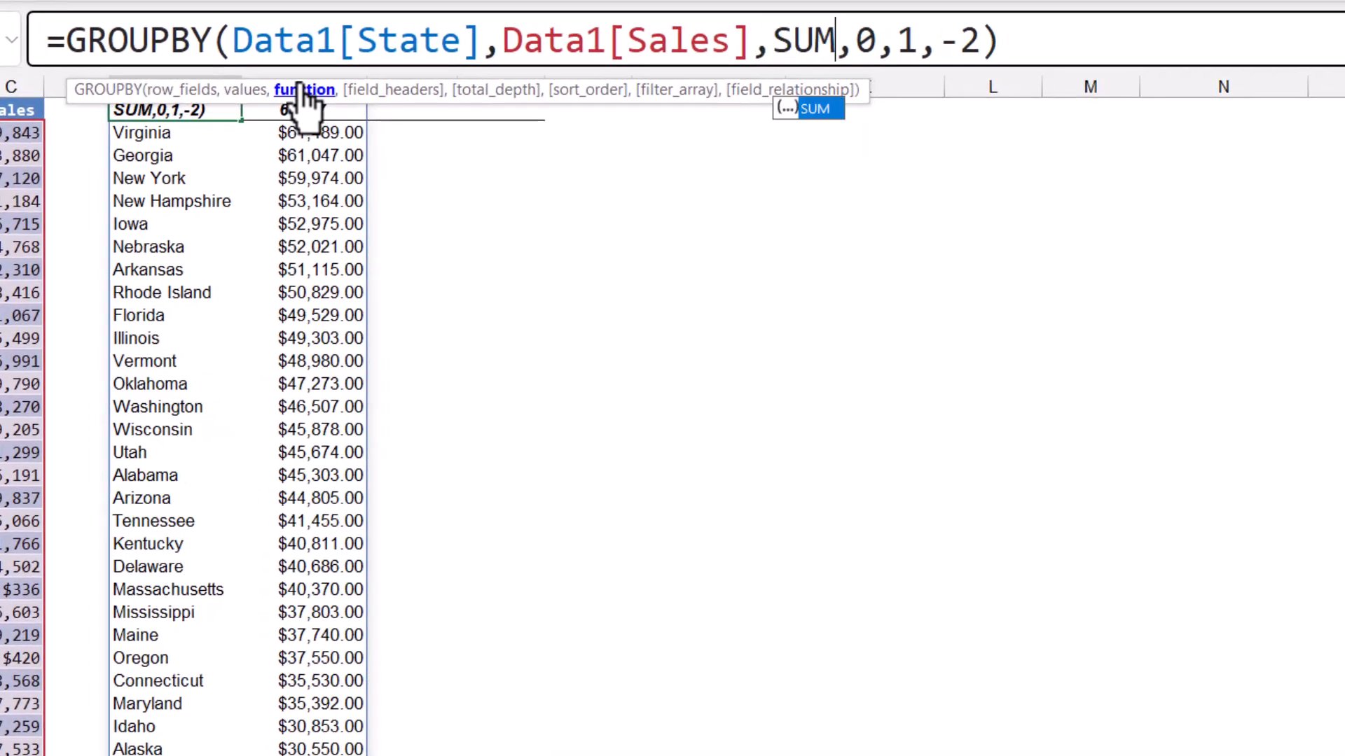
pyautogui.write('RAGE,COUNT,')
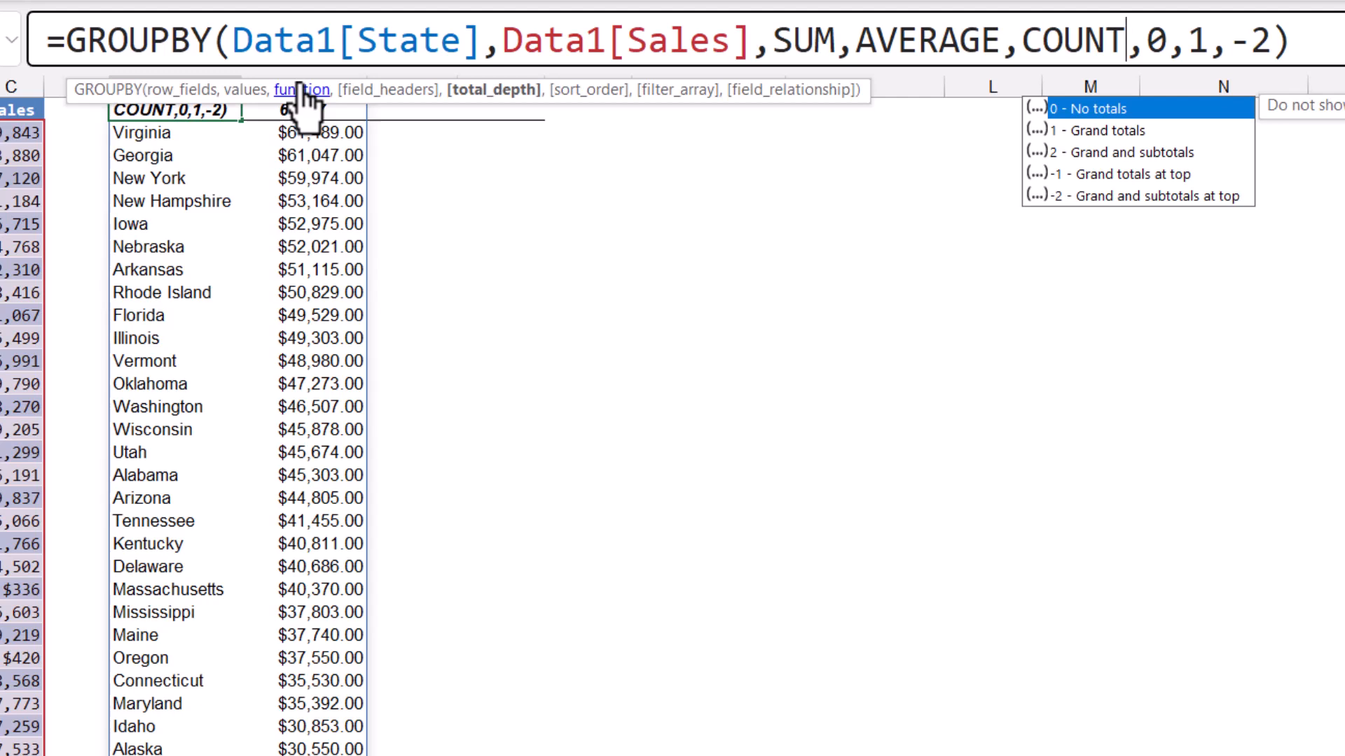
pyautogui.press('Escape')
# Wrap the SUM,AVERAGE,COUNT list in HSTACK and enter the formula.
pyautogui.write(')')
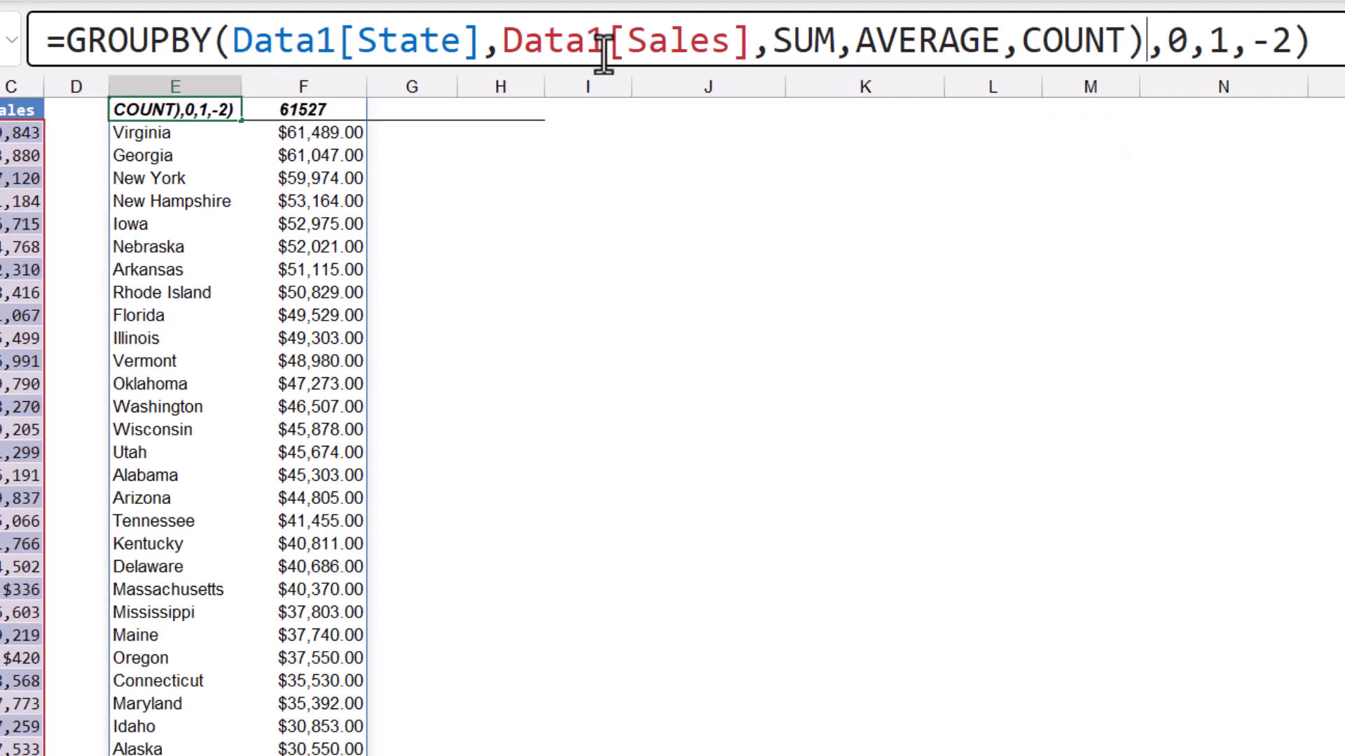
pyautogui.click(772, 39)
pyautogui.write('(')
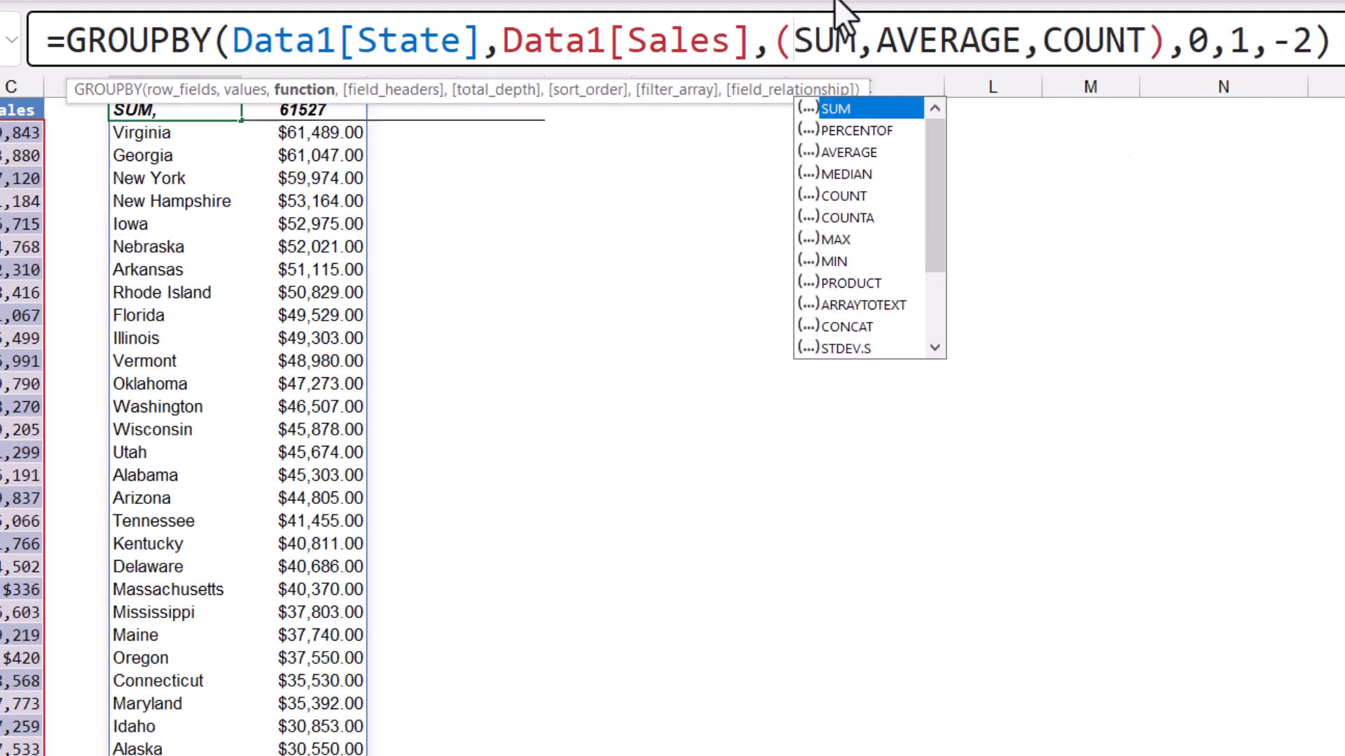
pyautogui.press('Left')
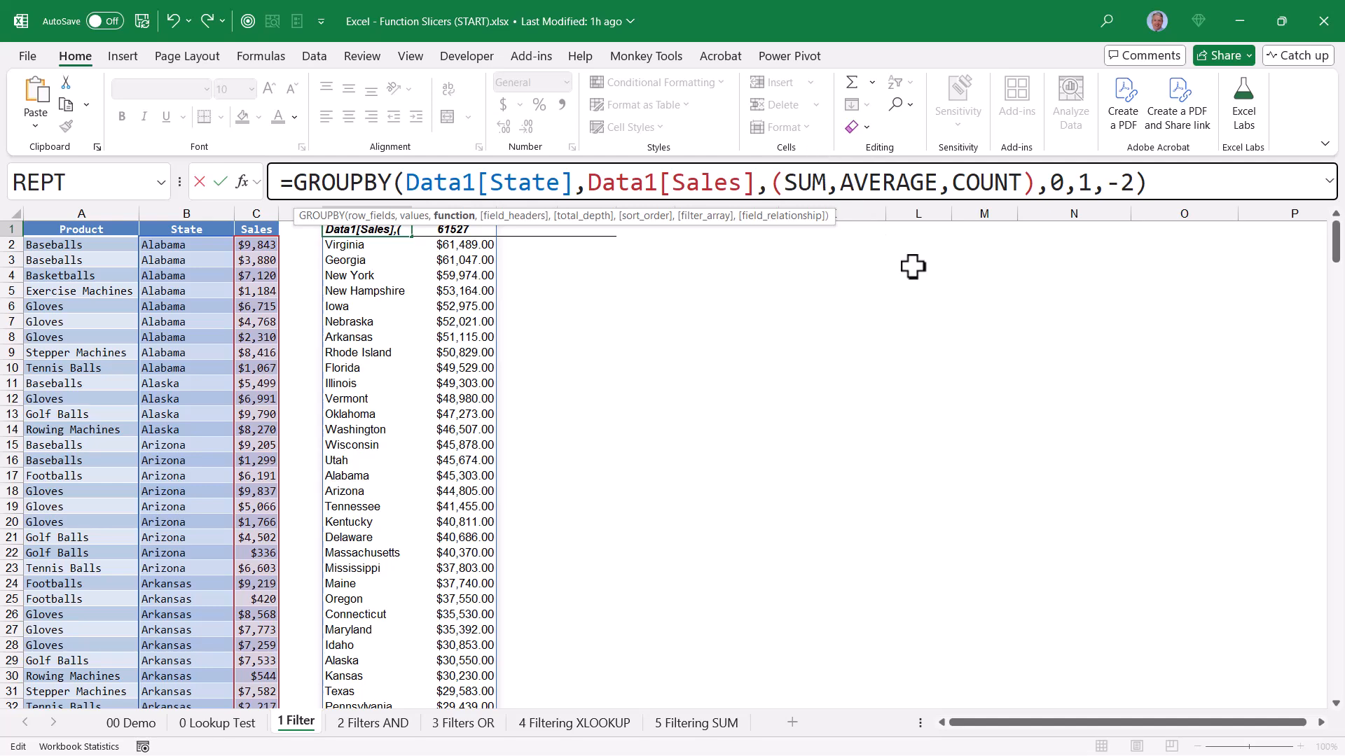
pyautogui.write('HSTACK')
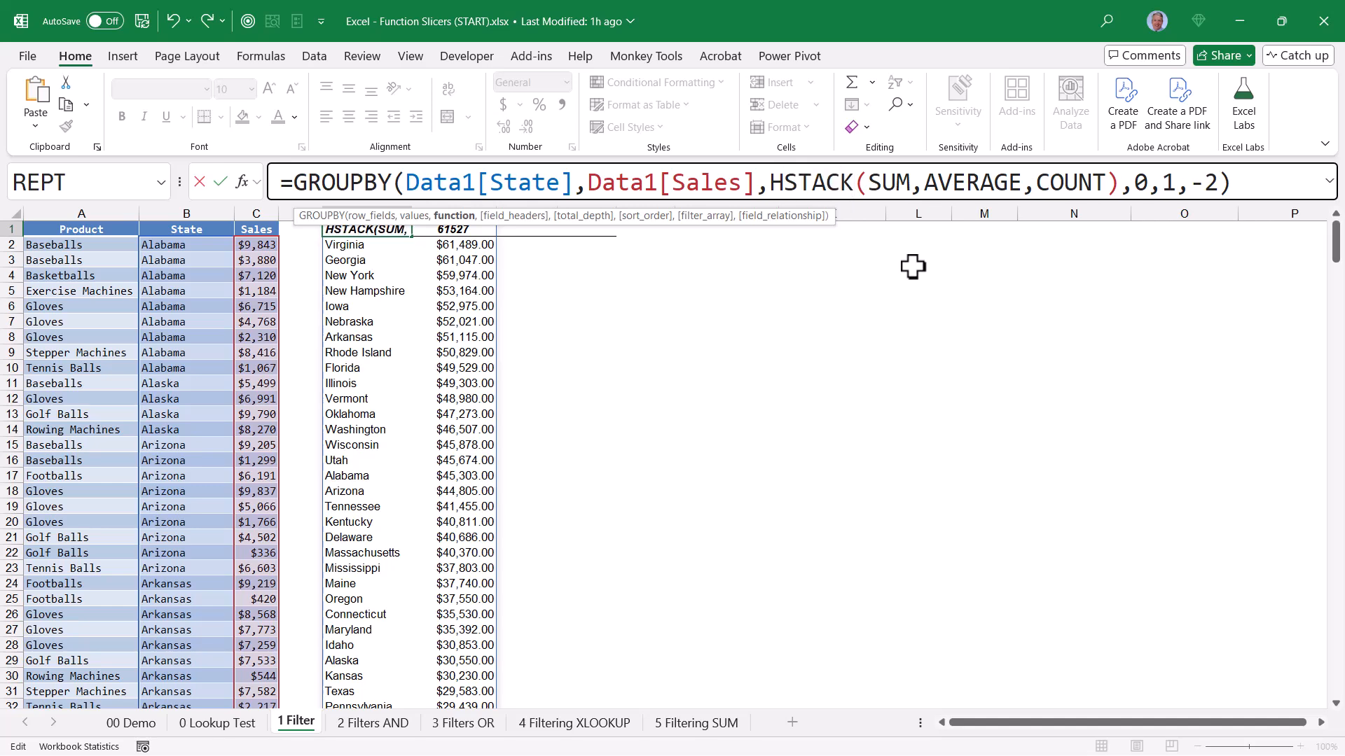
pyautogui.hotkey('ctrl', 'Return')
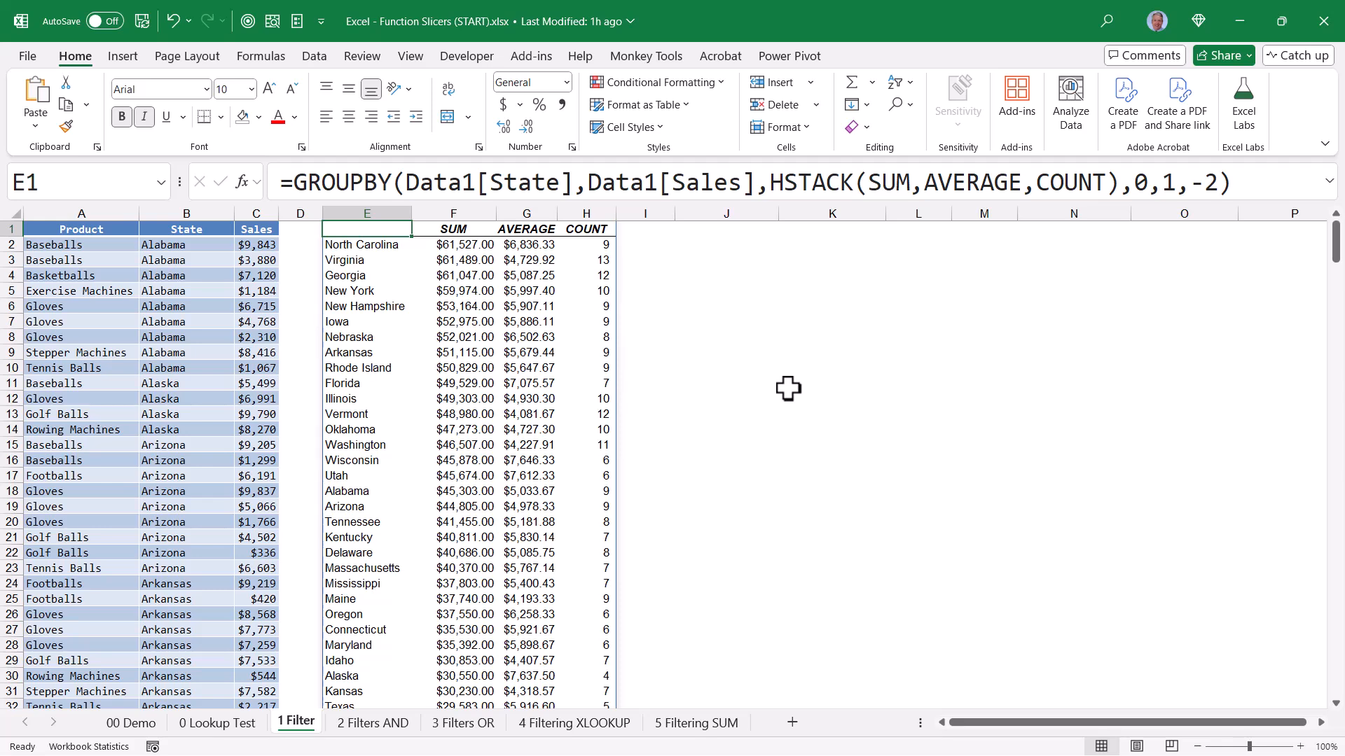
# Create a PivotTable from Data1 on the existing worksheet at J20 with Product as its row field.
pyautogui.click(160, 413)
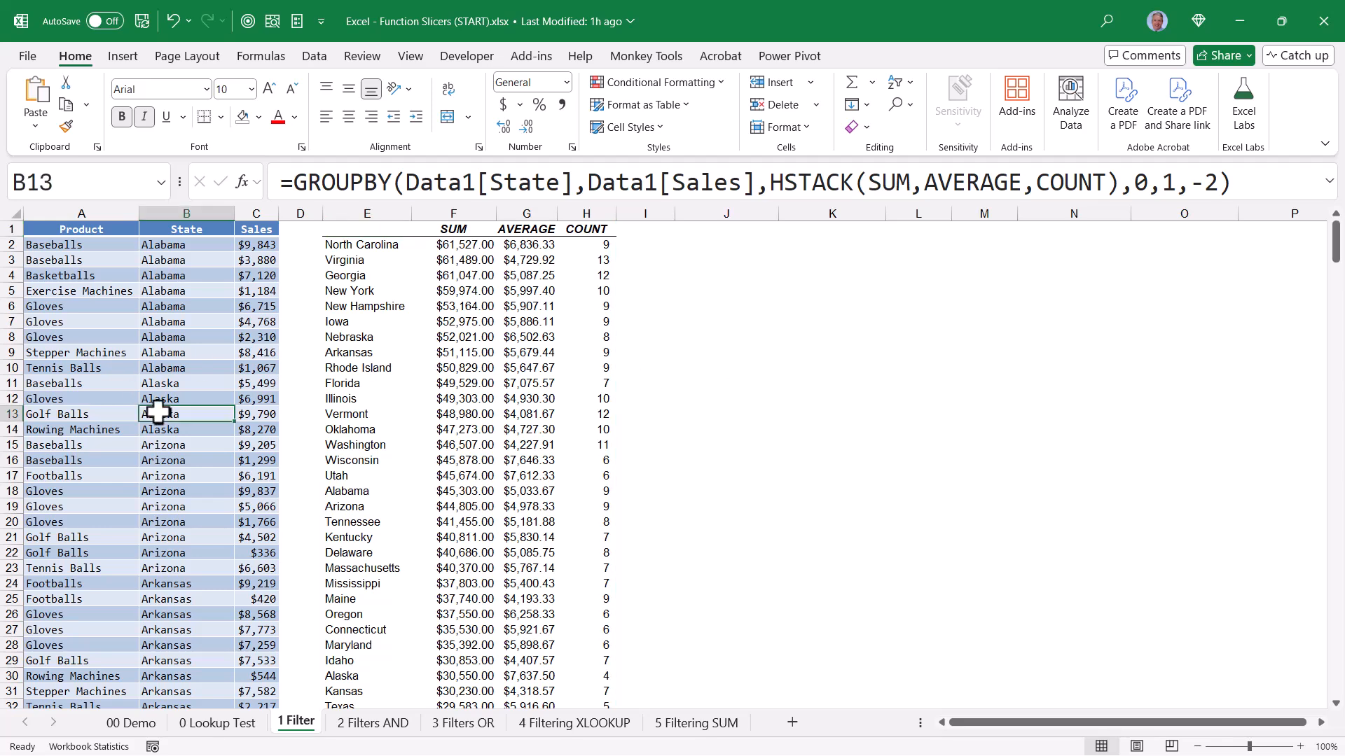
pyautogui.click(135, 54)
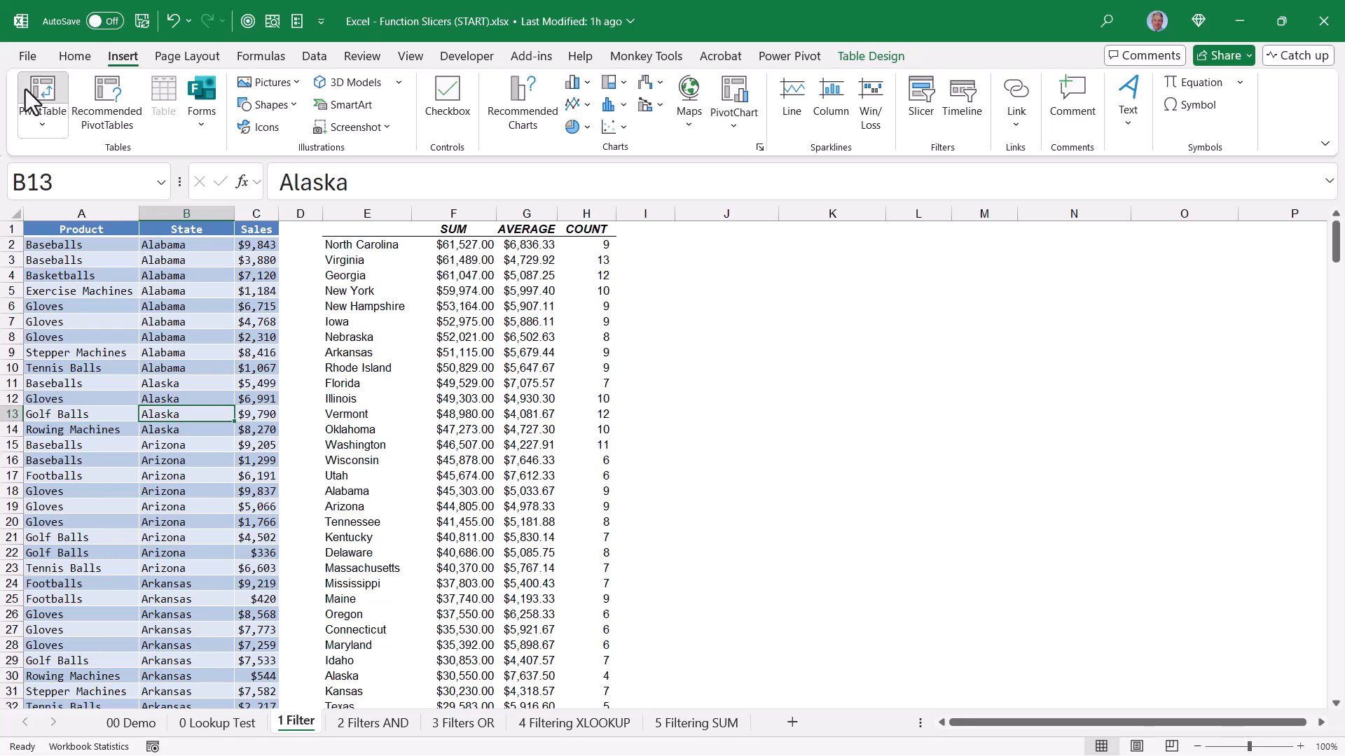
pyautogui.click(25, 90)
pyautogui.click(869, 341)
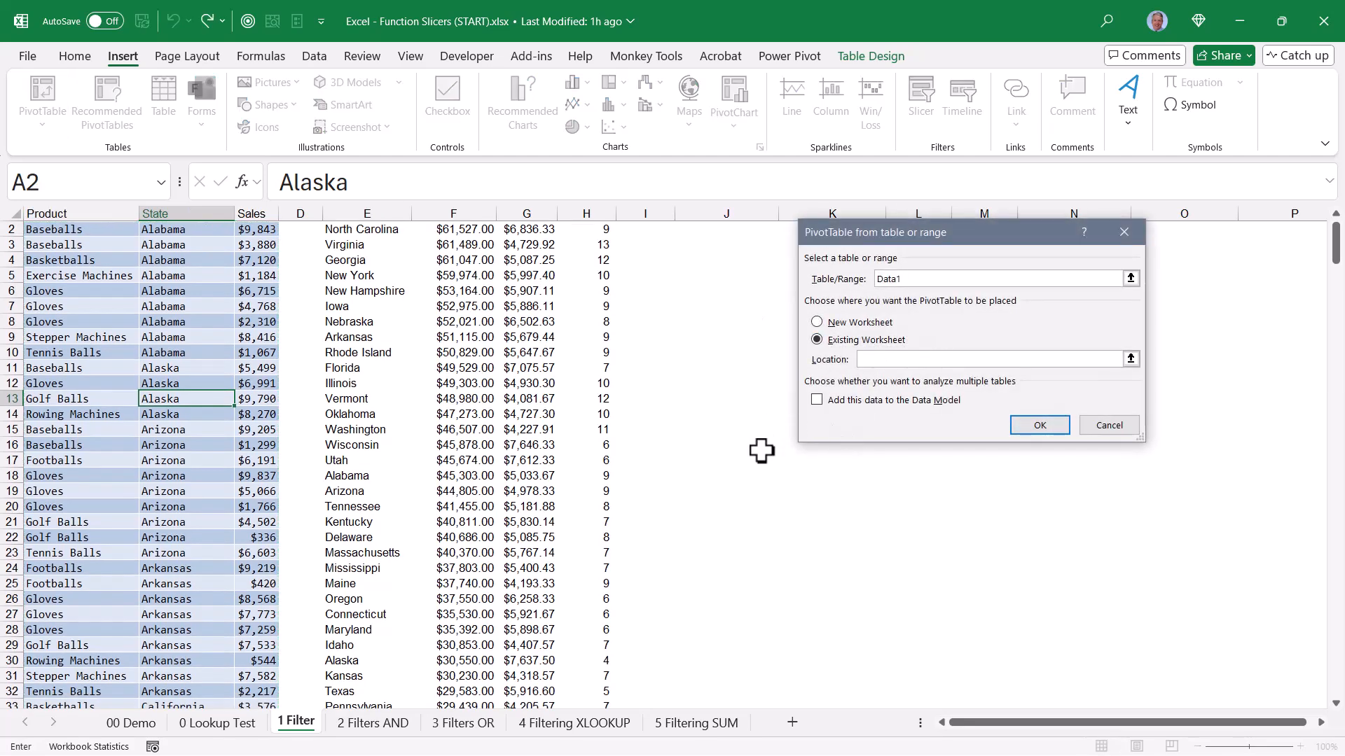
pyautogui.click(741, 506)
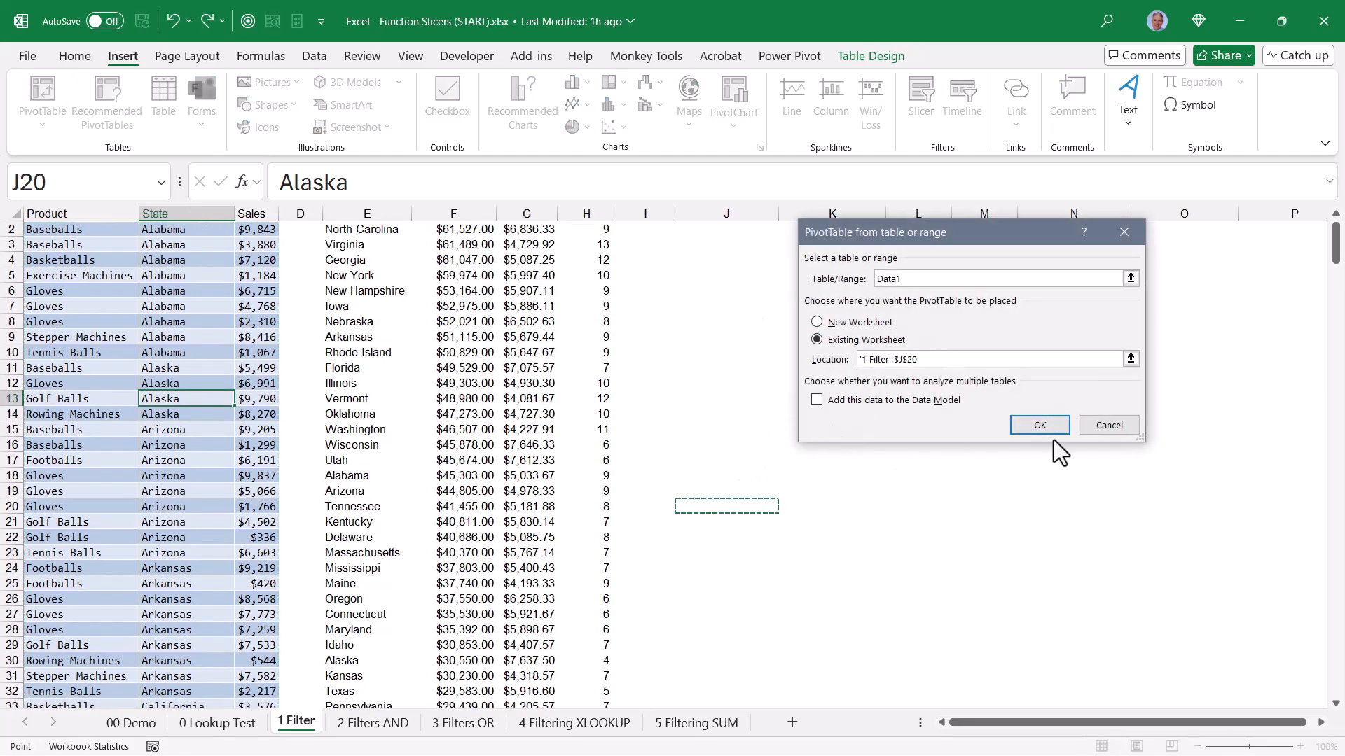
pyautogui.click(1047, 423)
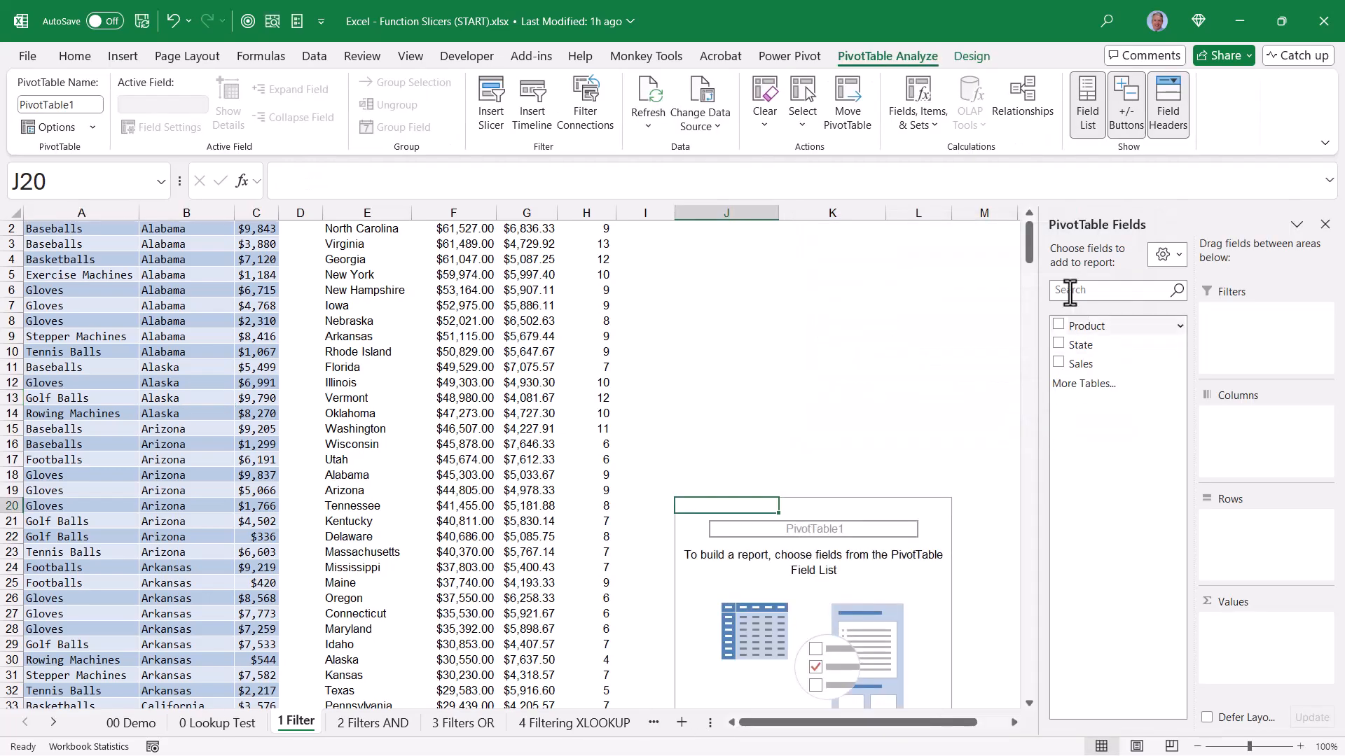
pyautogui.click(1058, 325)
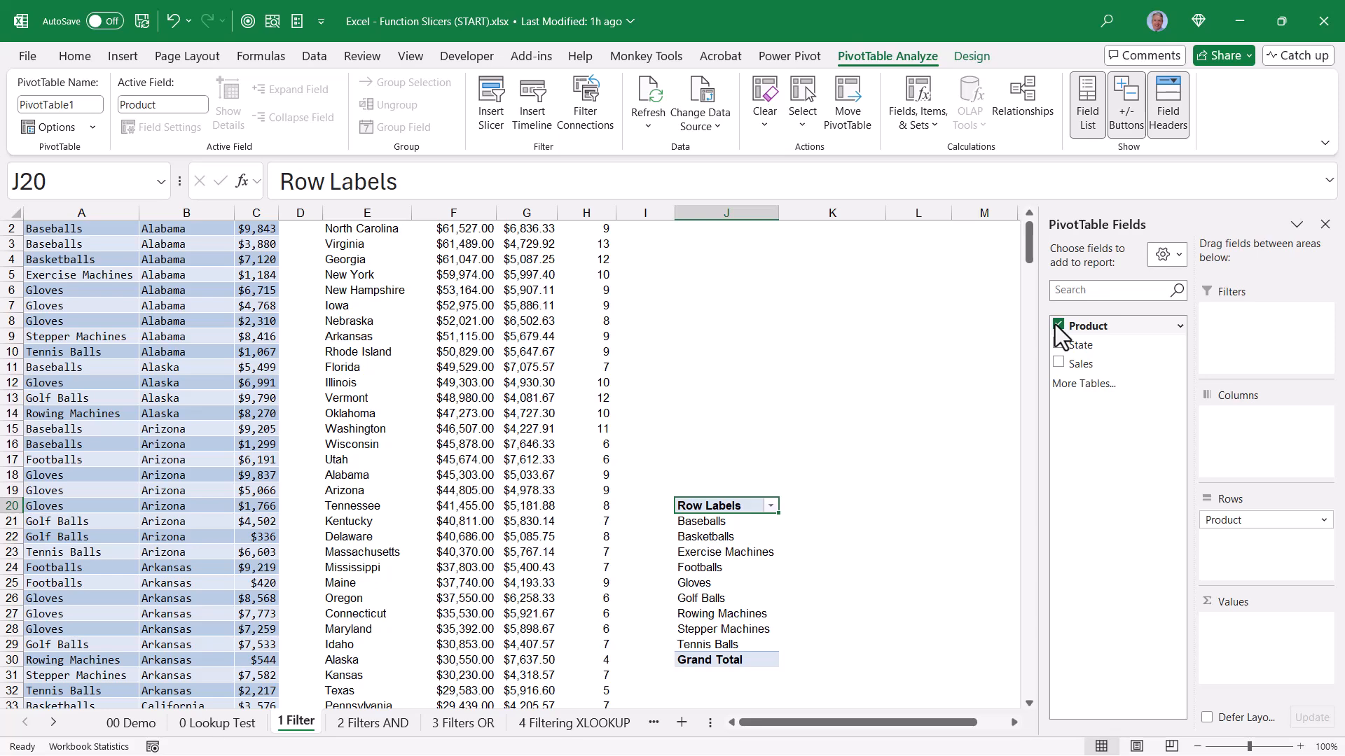
# Turn off the PivotTable's subtotals and grand totals and show its layout in tabular form.
pyautogui.click(972, 56)
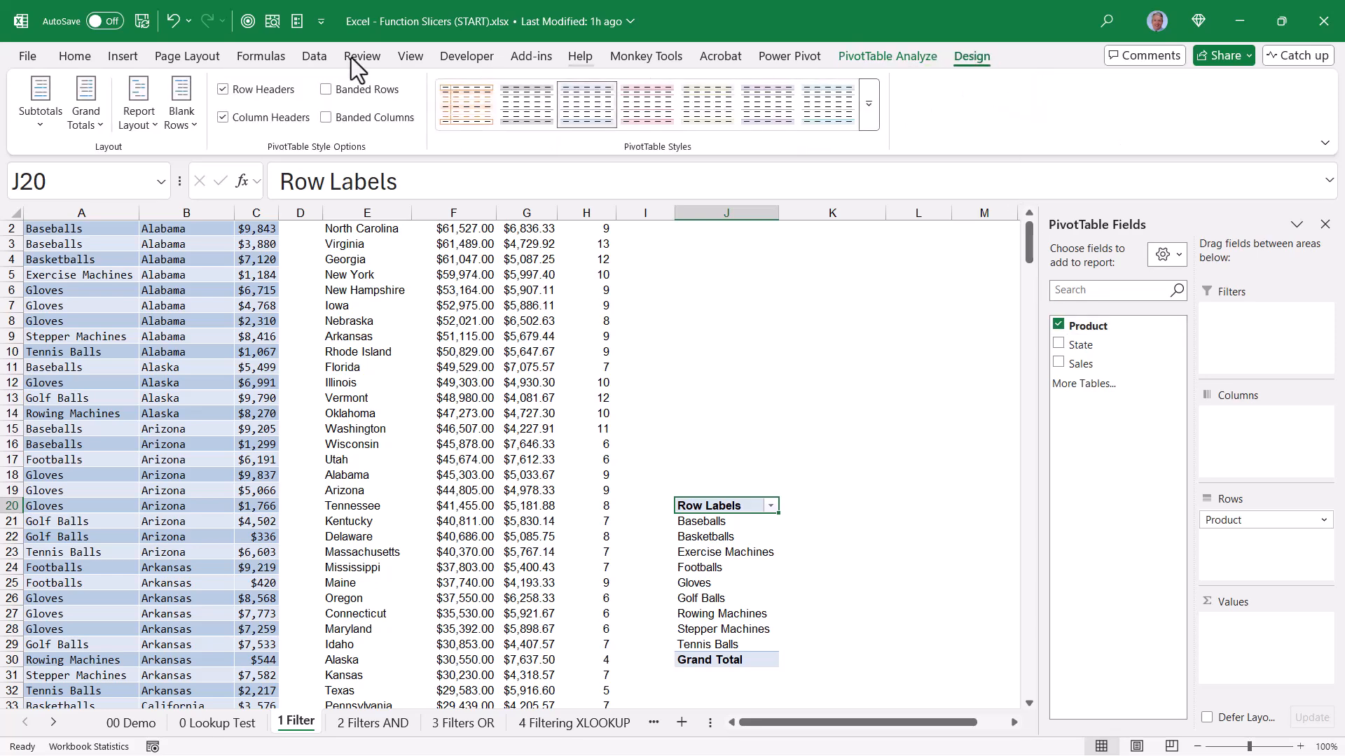
pyautogui.click(40, 101)
pyautogui.click(48, 166)
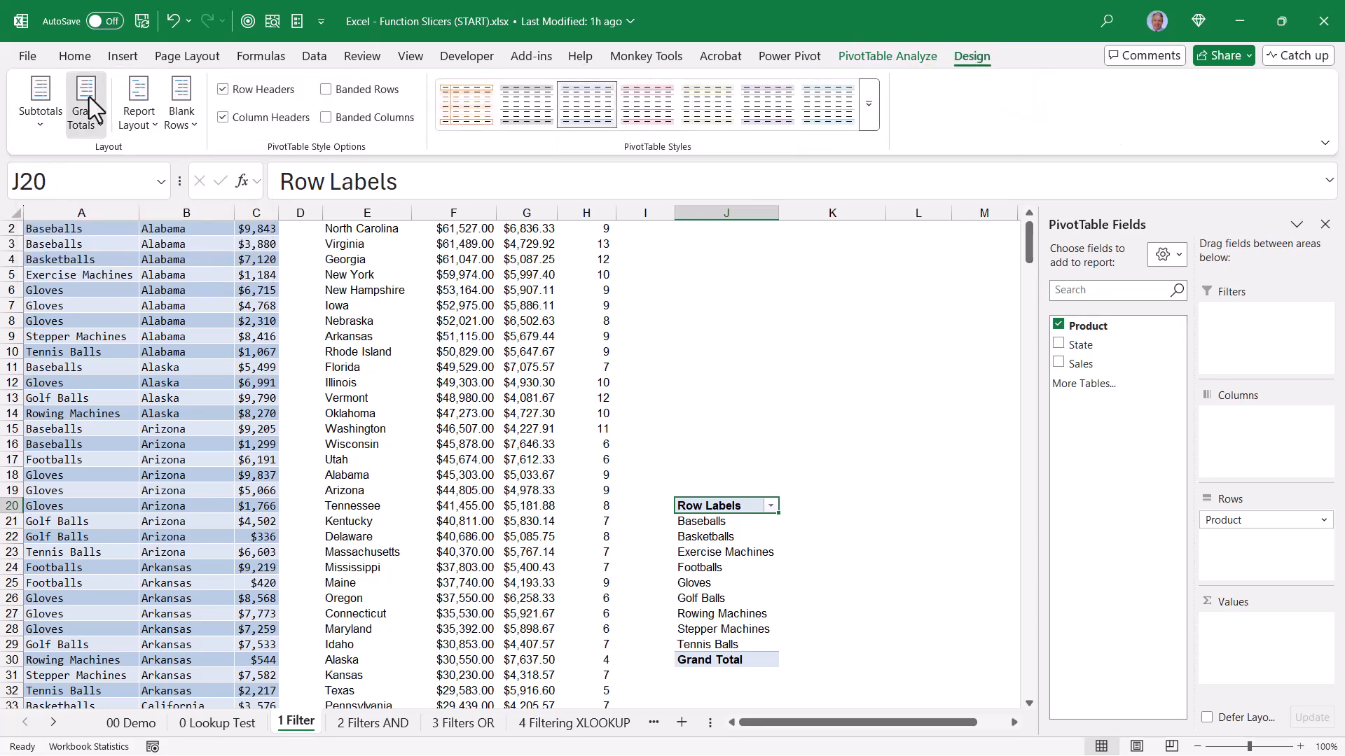
pyautogui.click(87, 101)
pyautogui.click(109, 161)
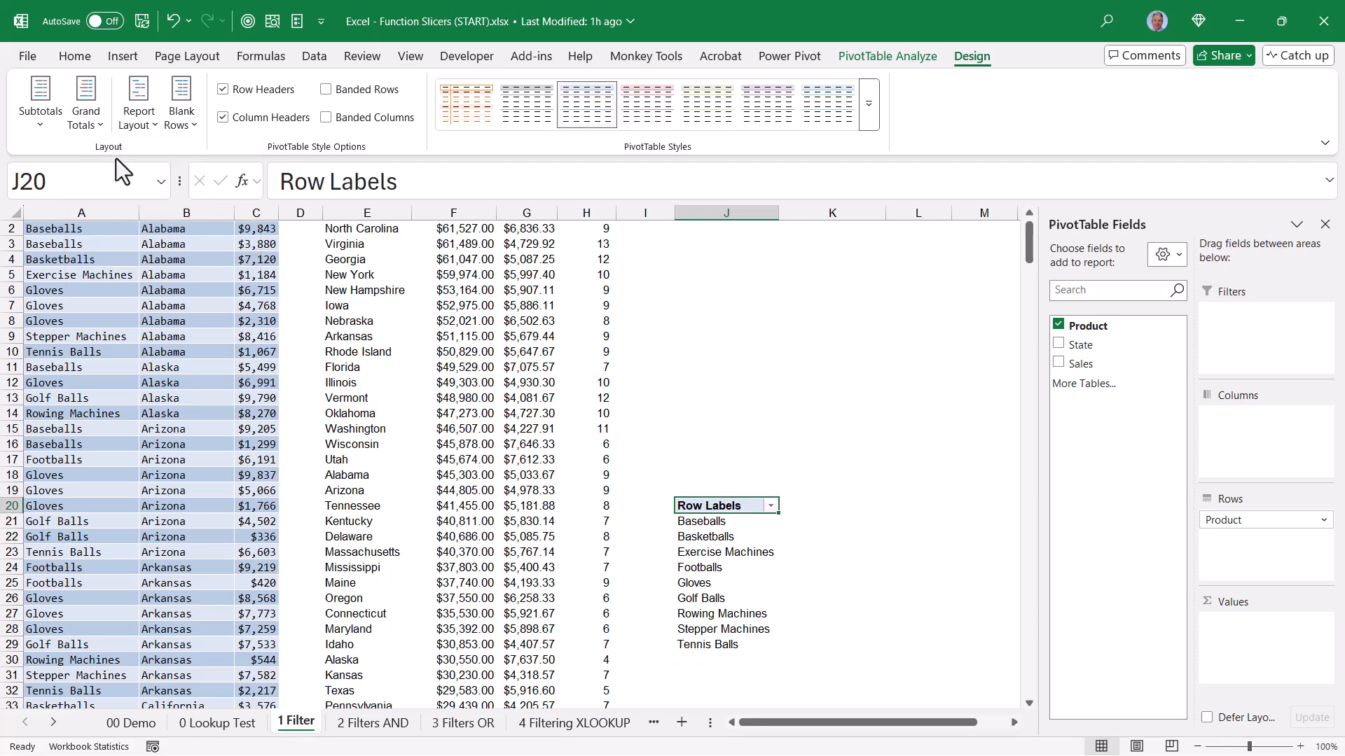
pyautogui.click(136, 95)
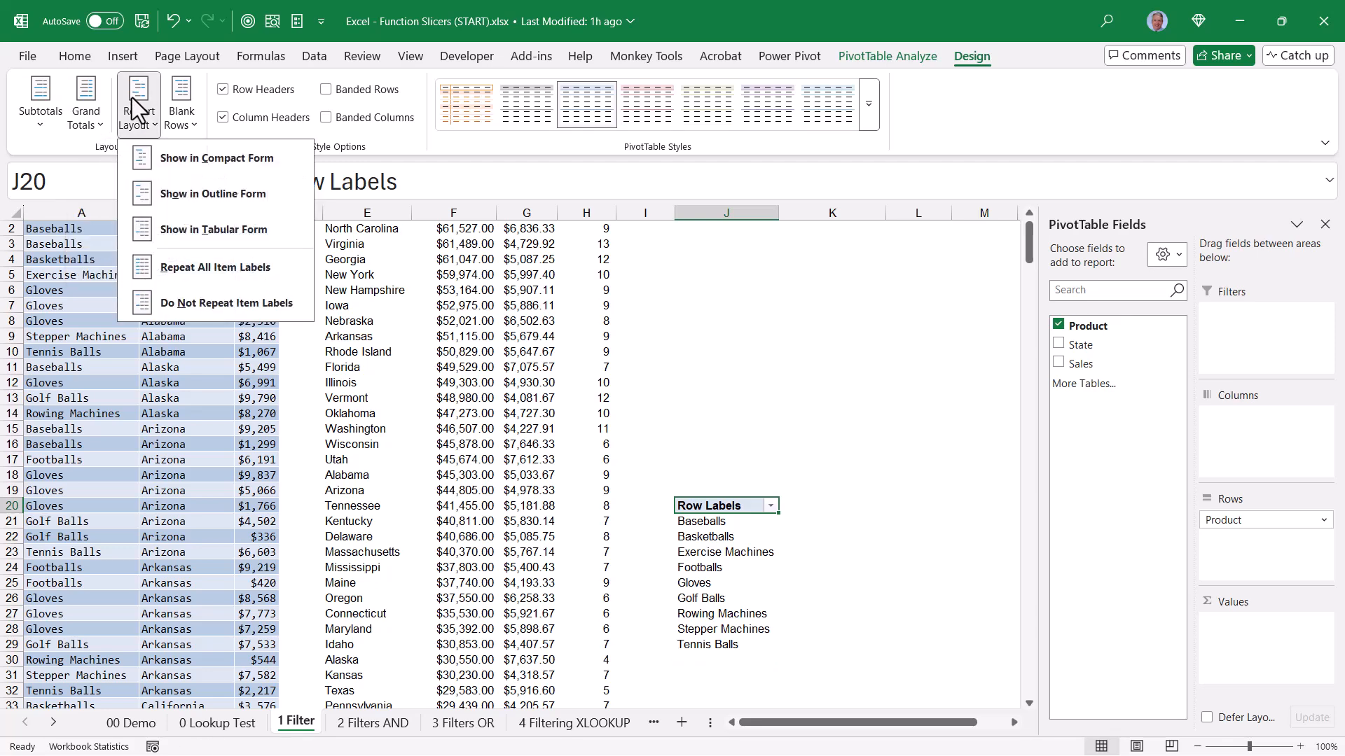
pyautogui.click(162, 231)
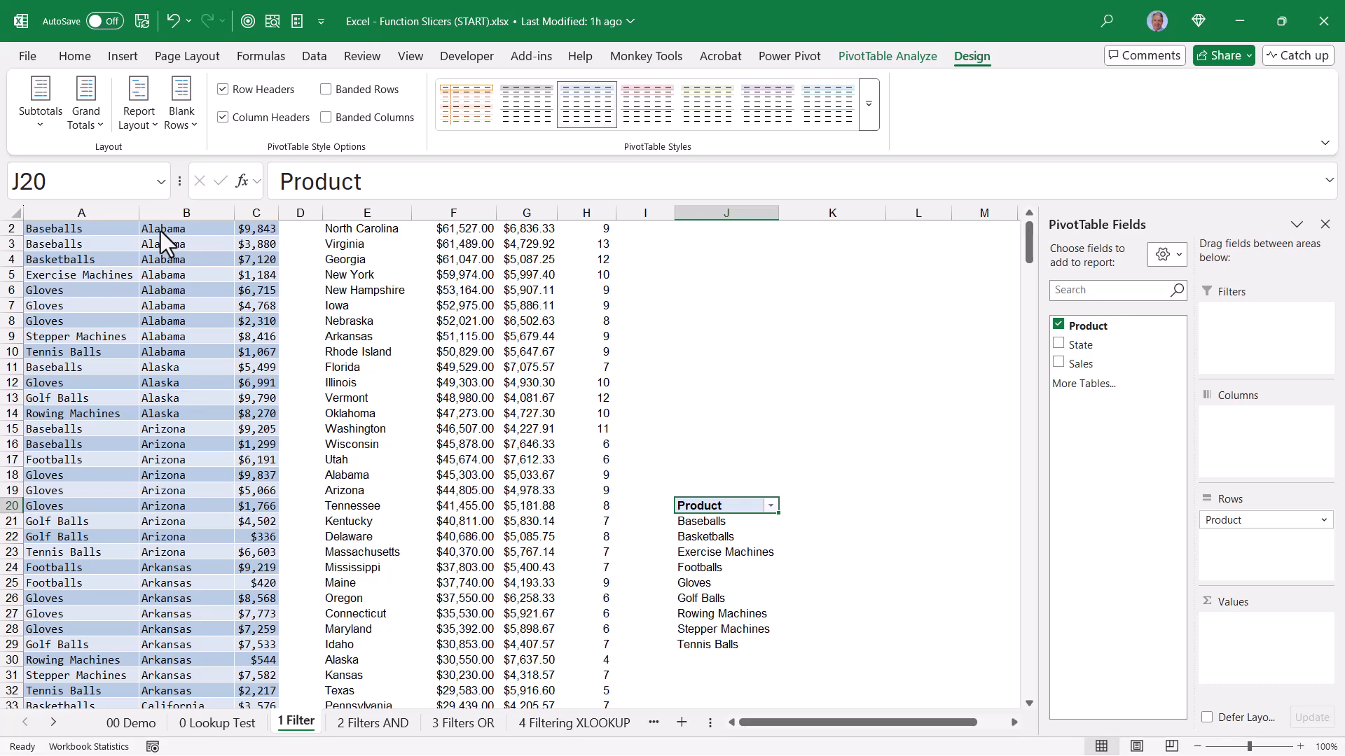
# Select the PivotTable's product names in J21:J29 to check the range they occupy.
pyautogui.click(733, 524)
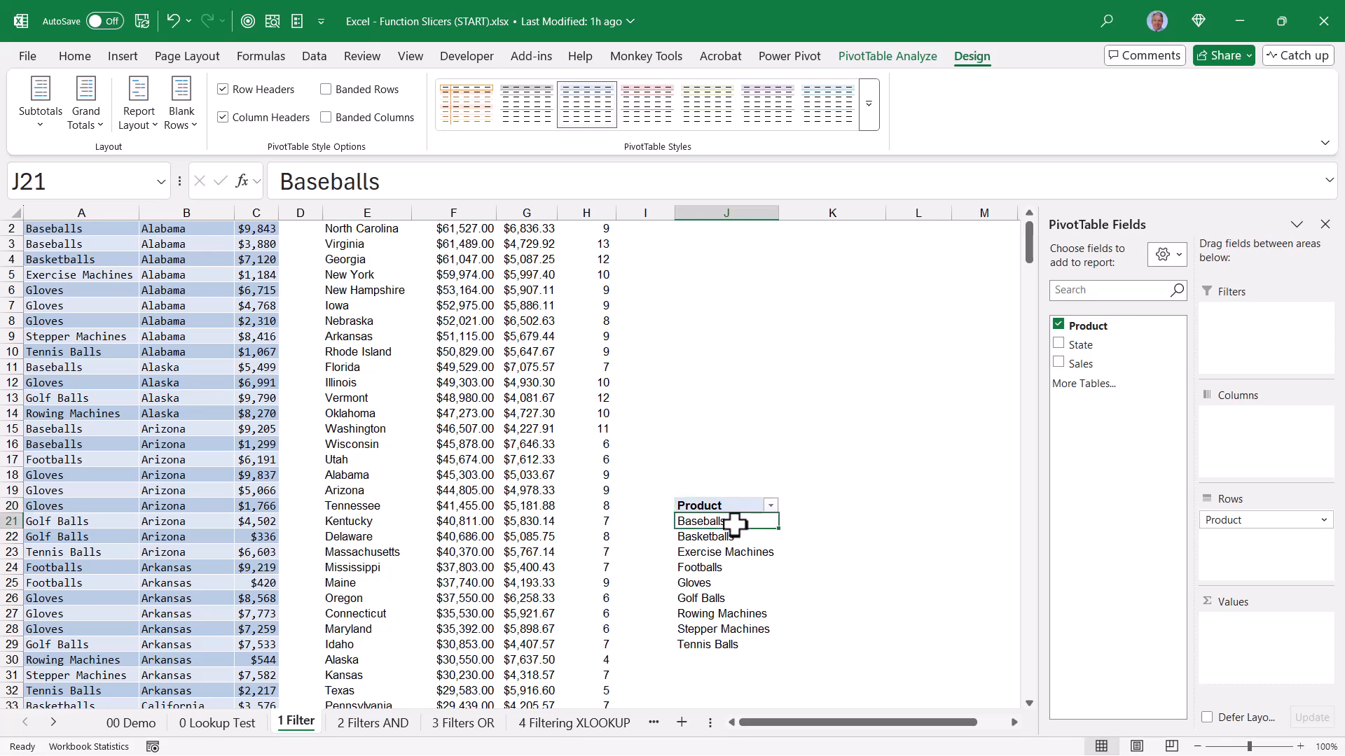
pyautogui.moveTo(733, 523); pyautogui.dragTo(729, 644)
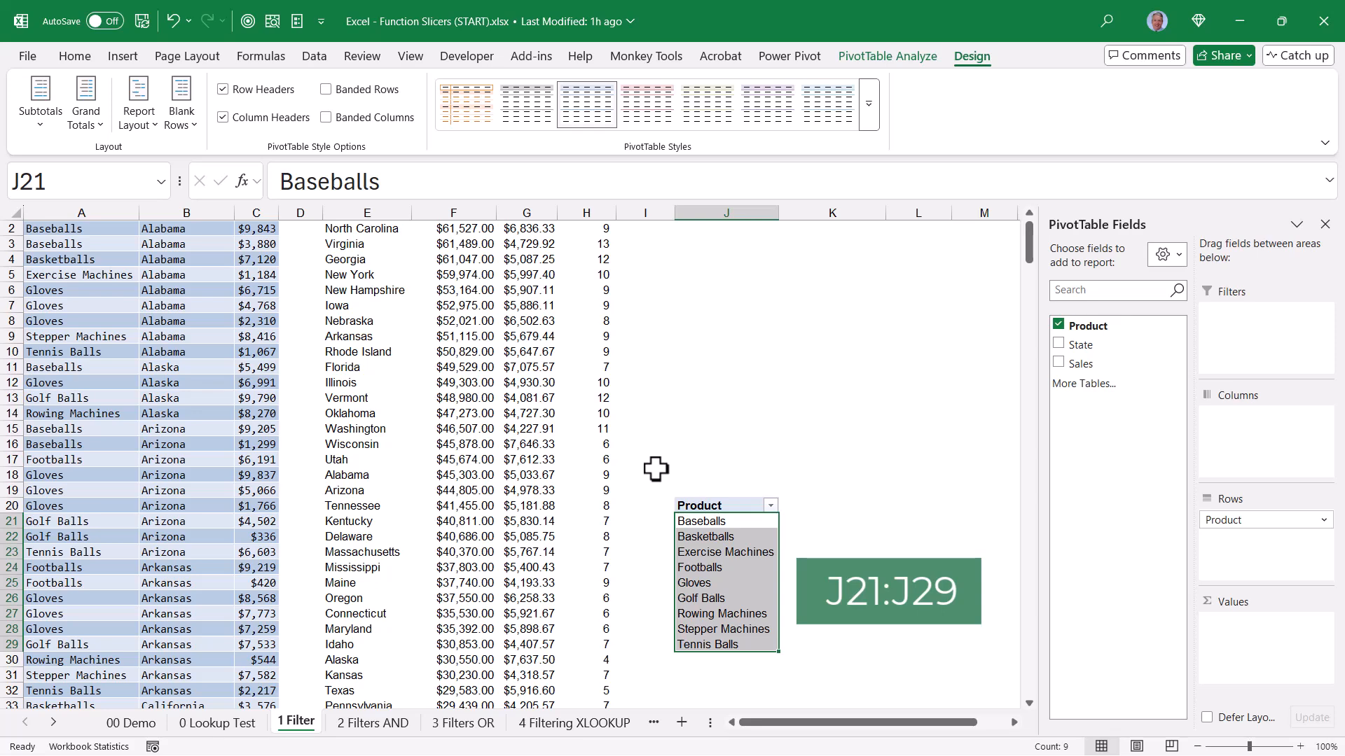
# Insert a Product slicer for the PivotTable, place it above the product list and enlarge it to fit all products.
pyautogui.click(704, 503)
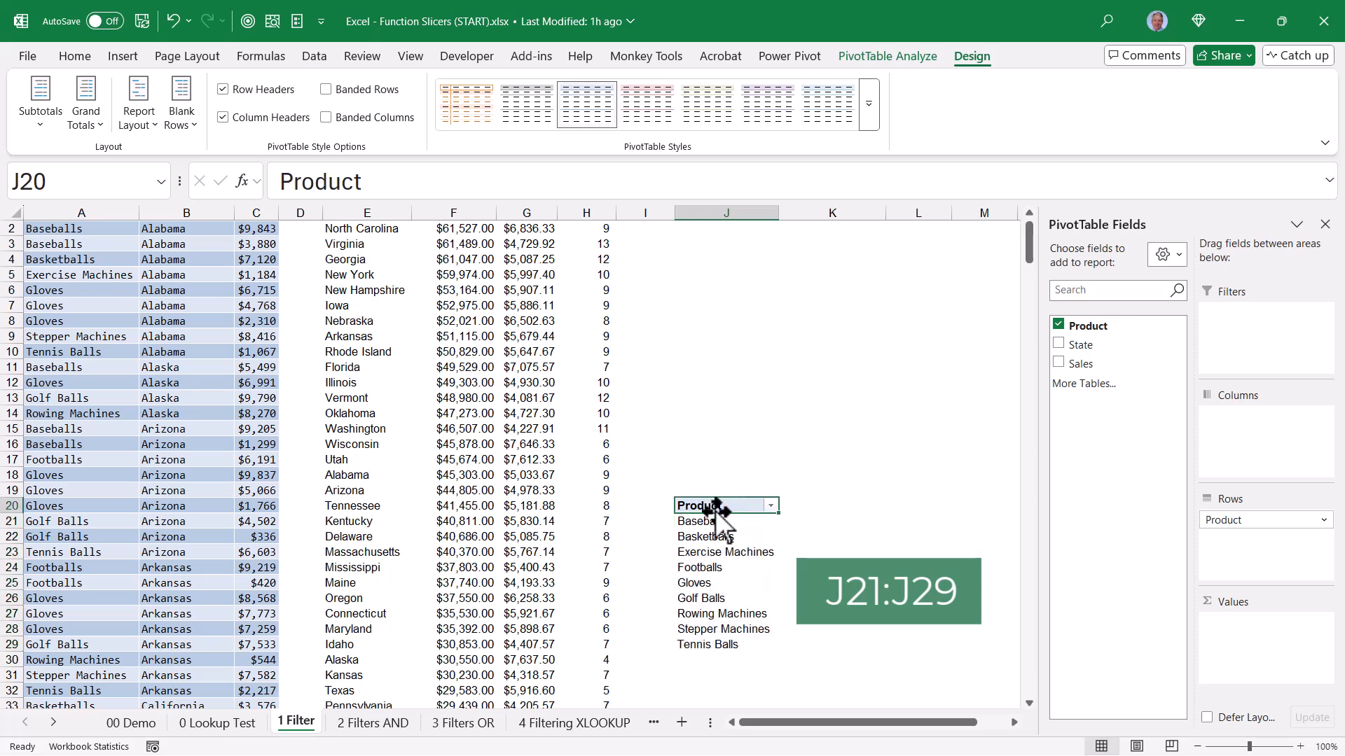
pyautogui.click(890, 56)
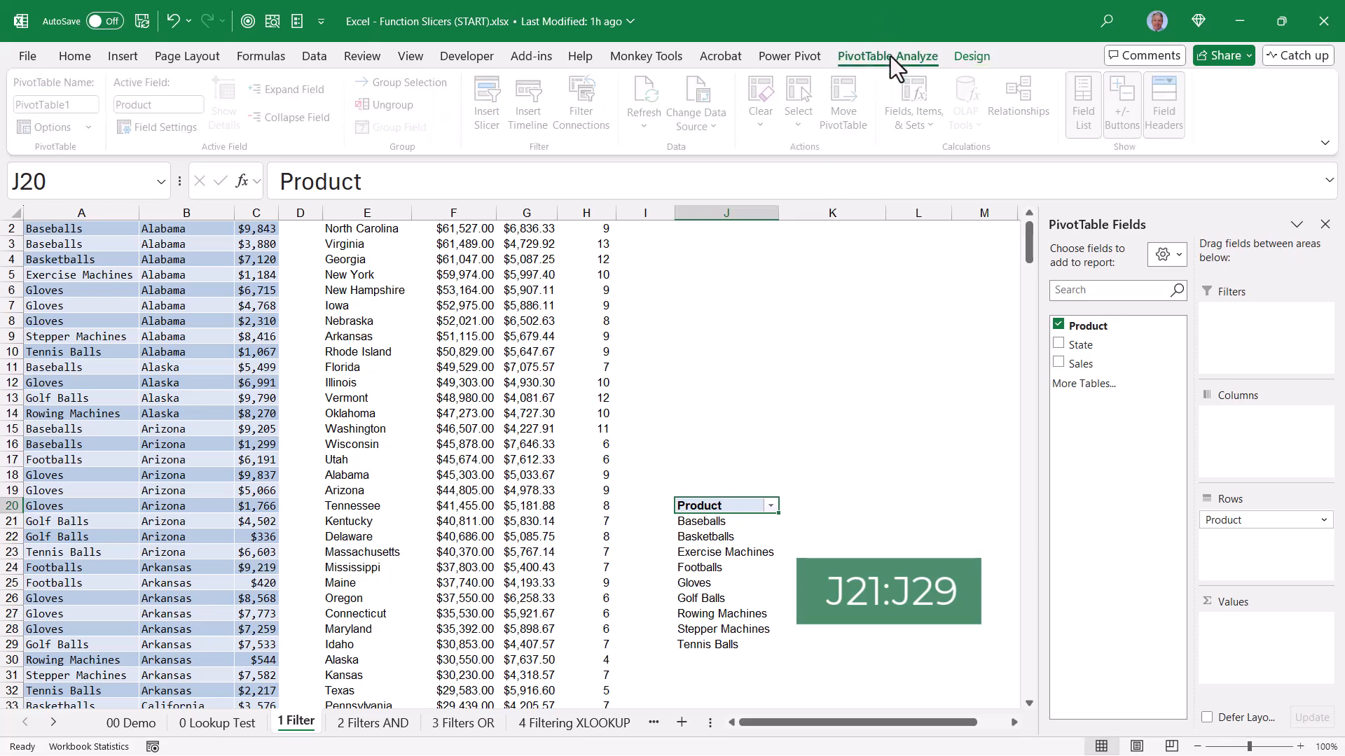
pyautogui.click(490, 103)
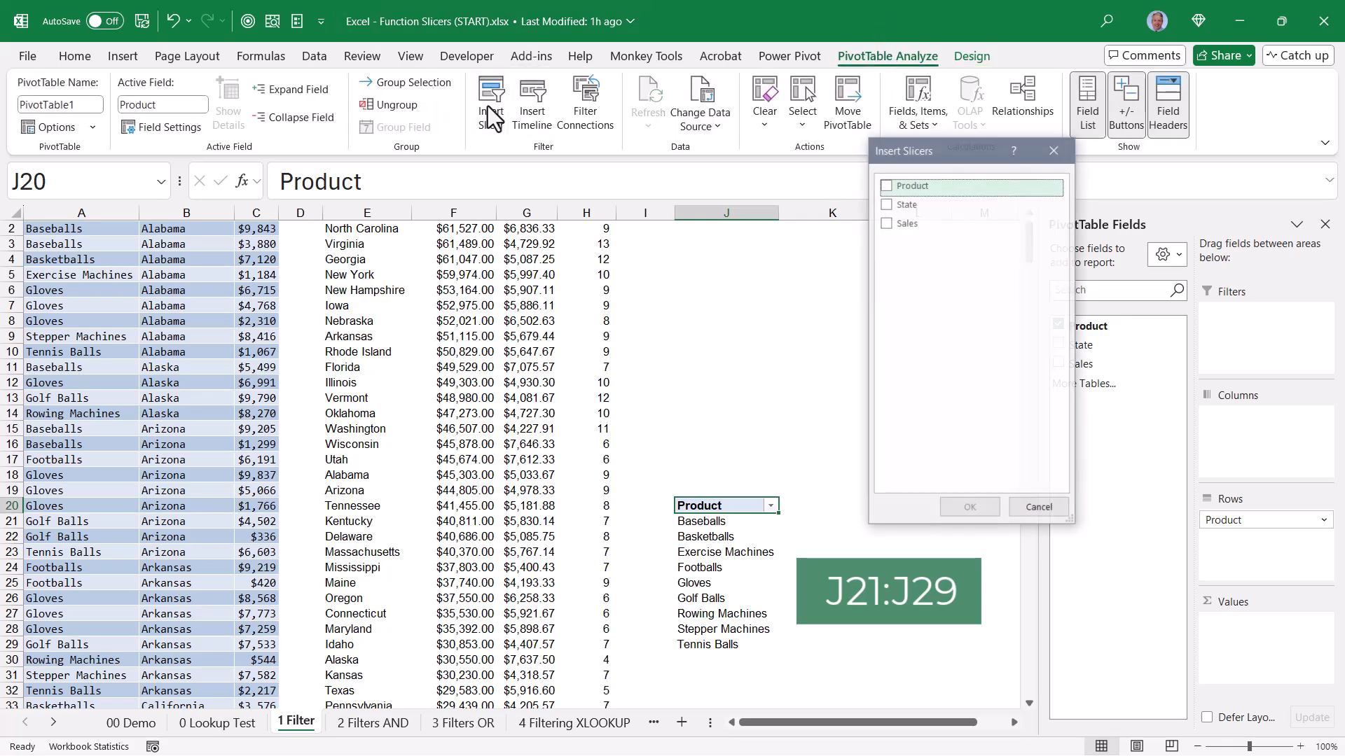
pyautogui.click(885, 185)
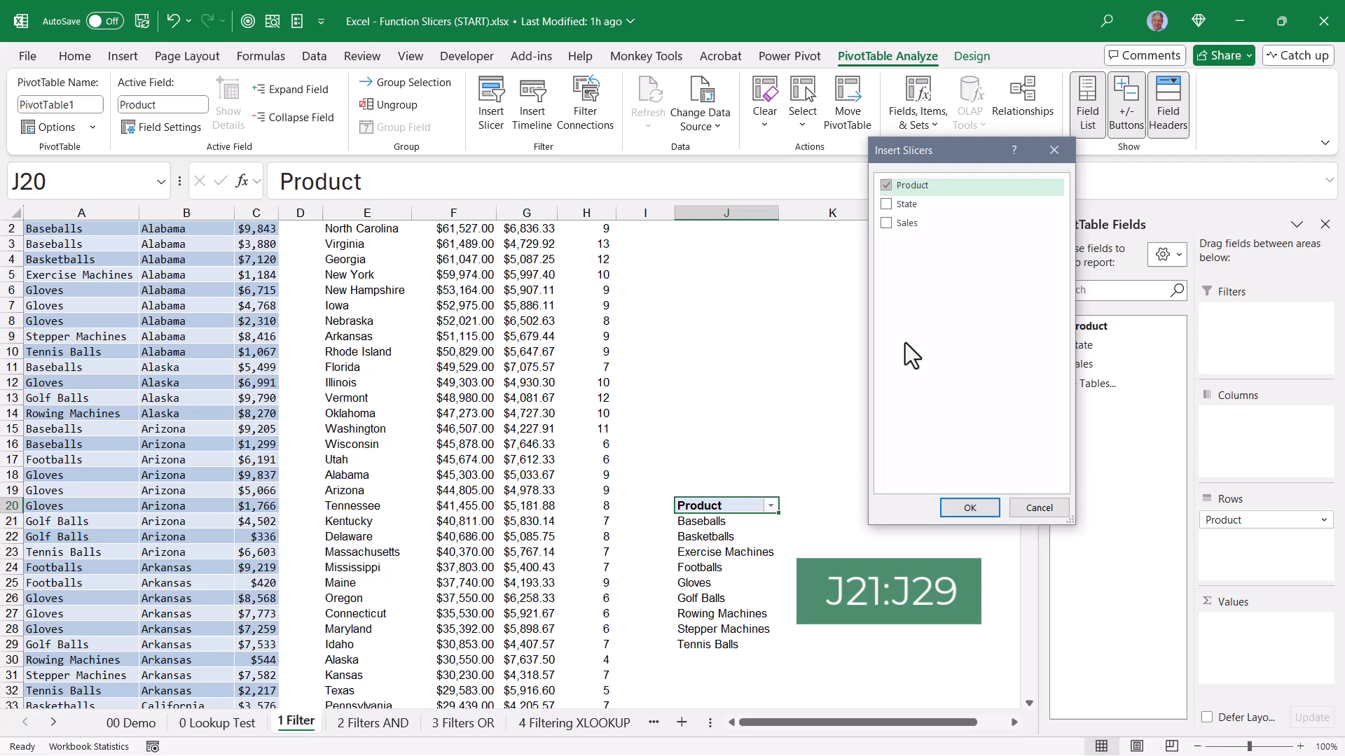
pyautogui.click(968, 505)
pyautogui.moveTo(616, 360); pyautogui.dragTo(725, 237)
pyautogui.moveTo(730, 442); pyautogui.dragTo(736, 474)
pyautogui.click(984, 428)
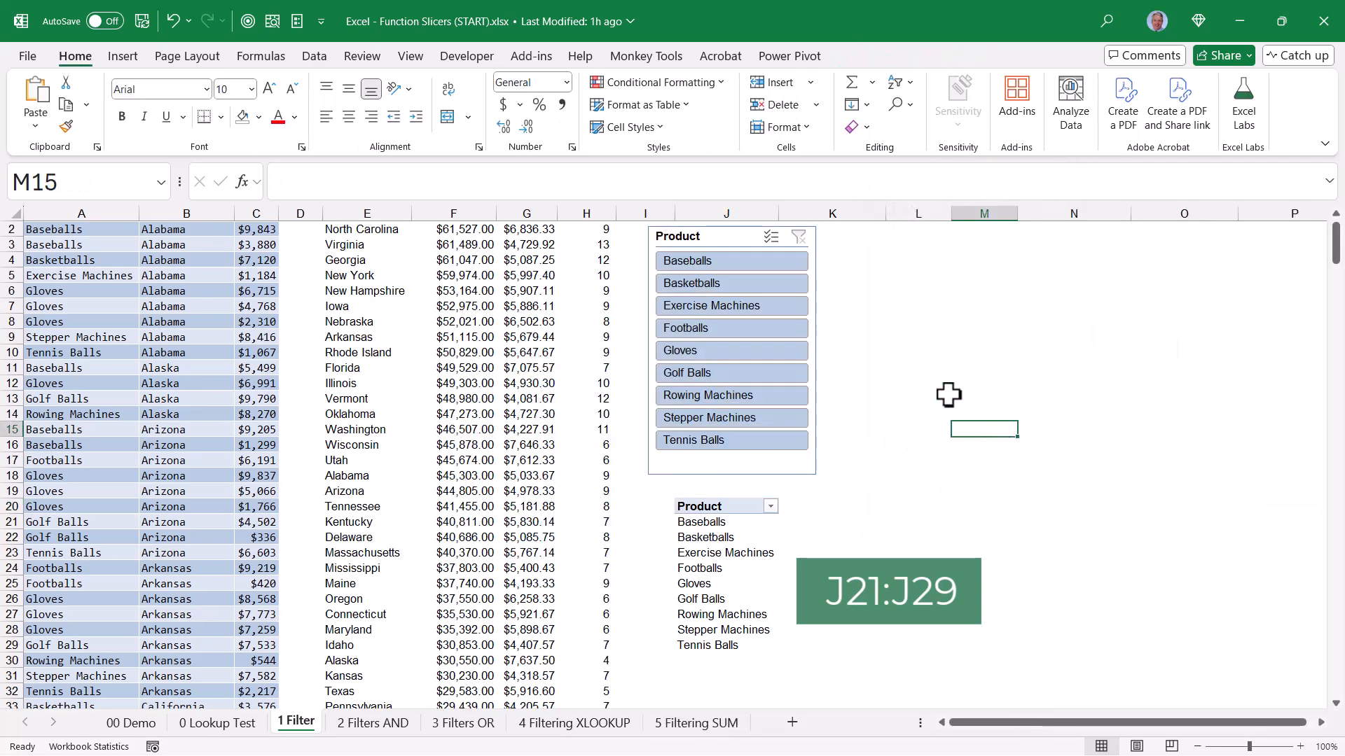
# Test the slicer with Baseballs, Basketballs, Footballs and Golf Balls singly, add Exercise Machines and Baseballs to the selection, and clear the filter.
pyautogui.click(722, 262)
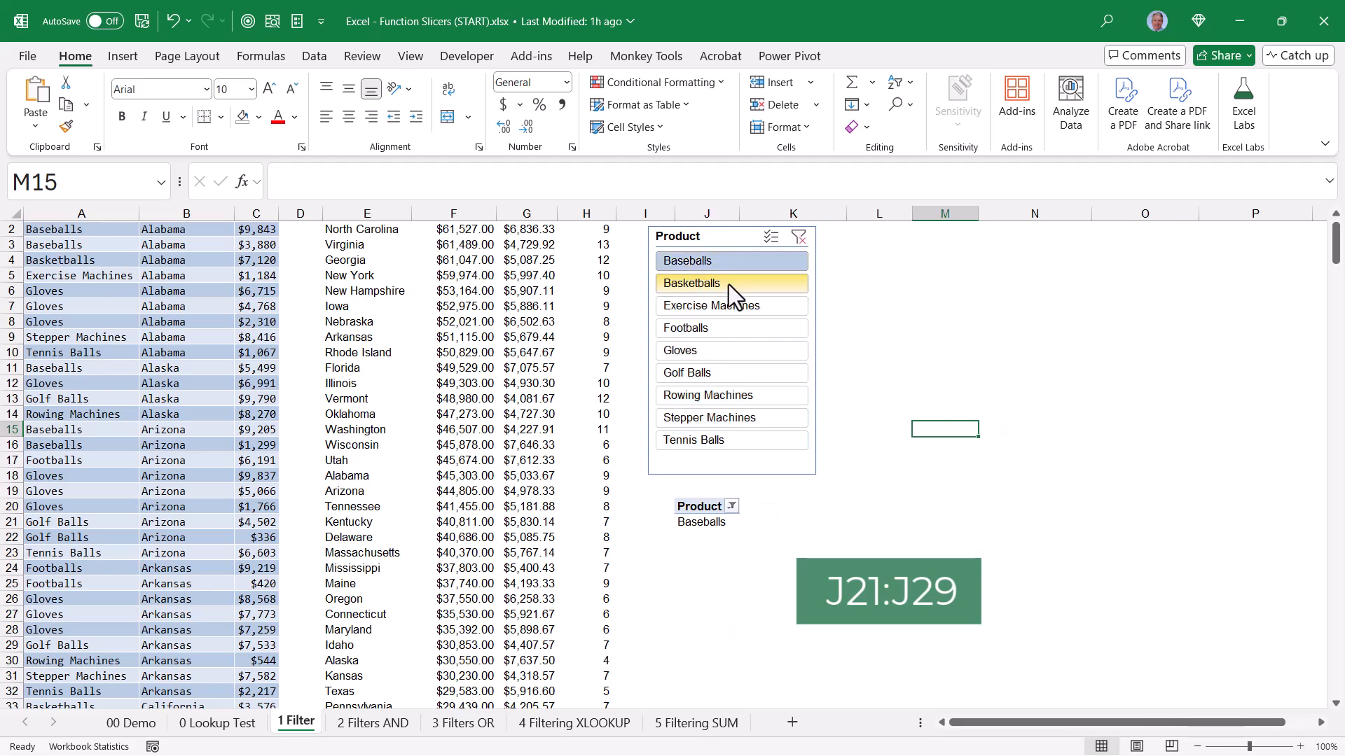
pyautogui.click(729, 284)
pyautogui.click(717, 329)
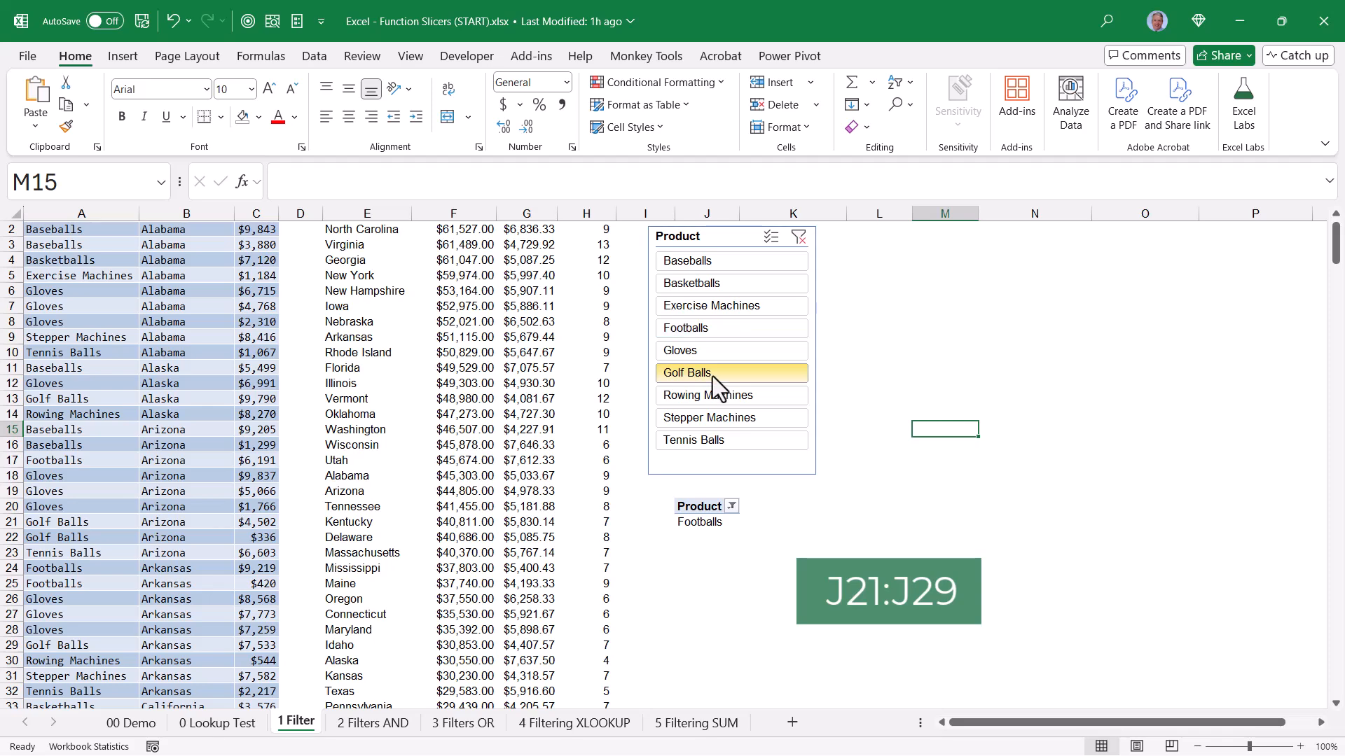
pyautogui.click(712, 376)
pyautogui.keyDown('ctrl'); pyautogui.click(728, 311); pyautogui.keyUp('ctrl')
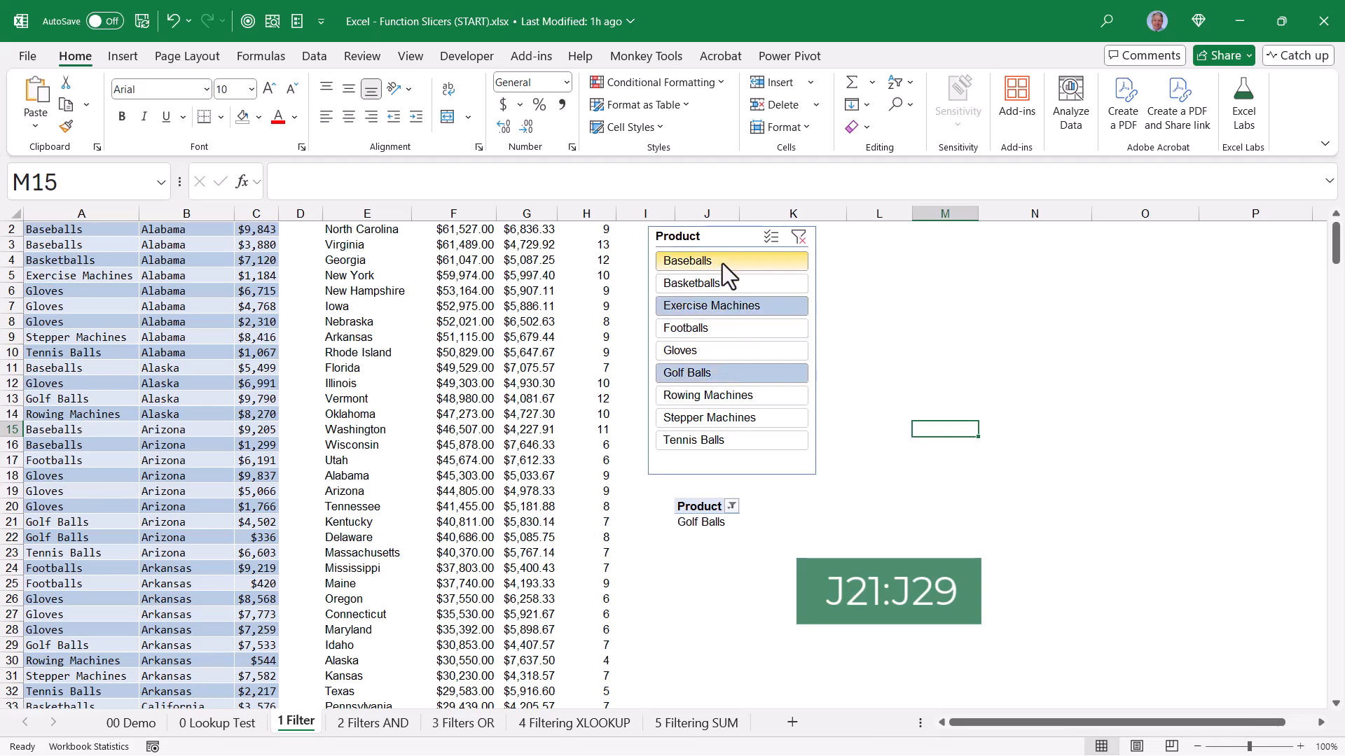
pyautogui.keyDown('ctrl'); pyautogui.click(721, 263); pyautogui.keyUp('ctrl')
pyautogui.click(799, 238)
# Add COUNTIF(J21:J29,Data1[Product]) as the filter array of the GROUPBY formula in E1.
pyautogui.scroll(1, 686, 355)
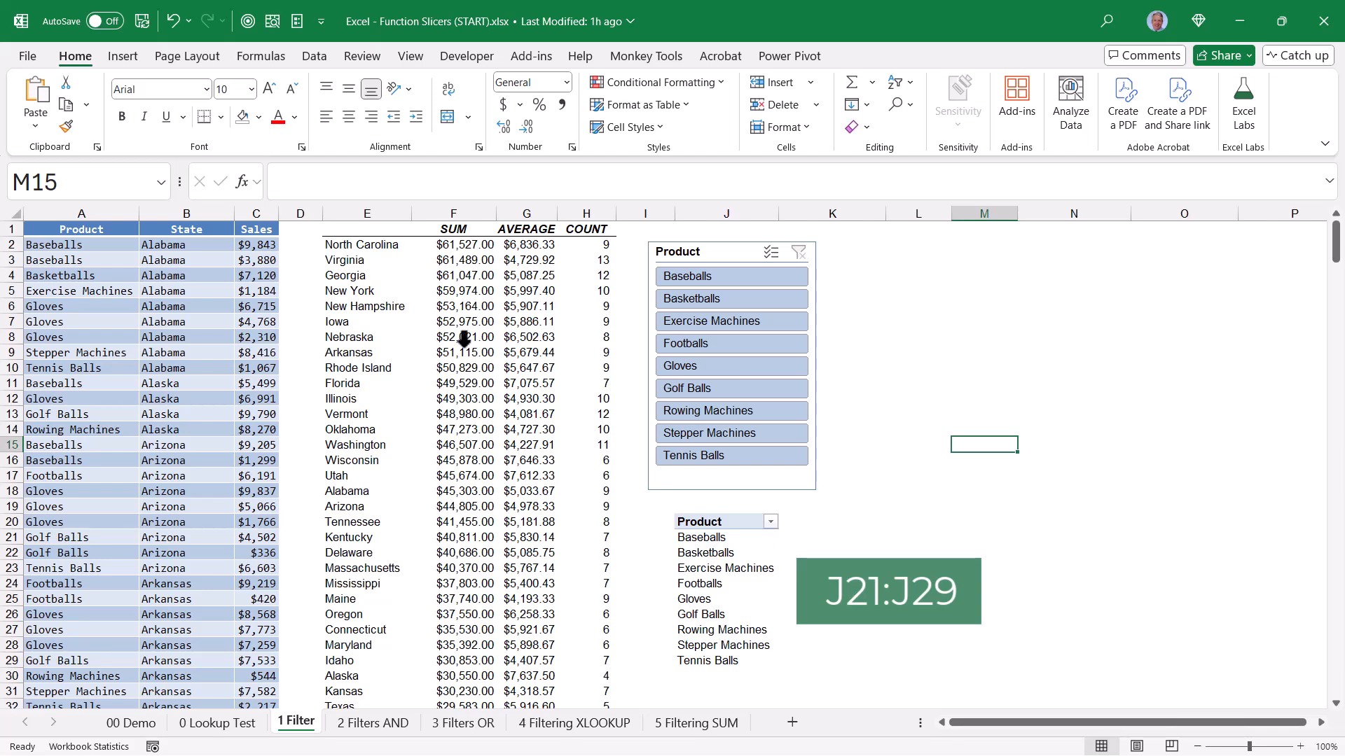
pyautogui.click(351, 227)
pyautogui.click(1218, 184)
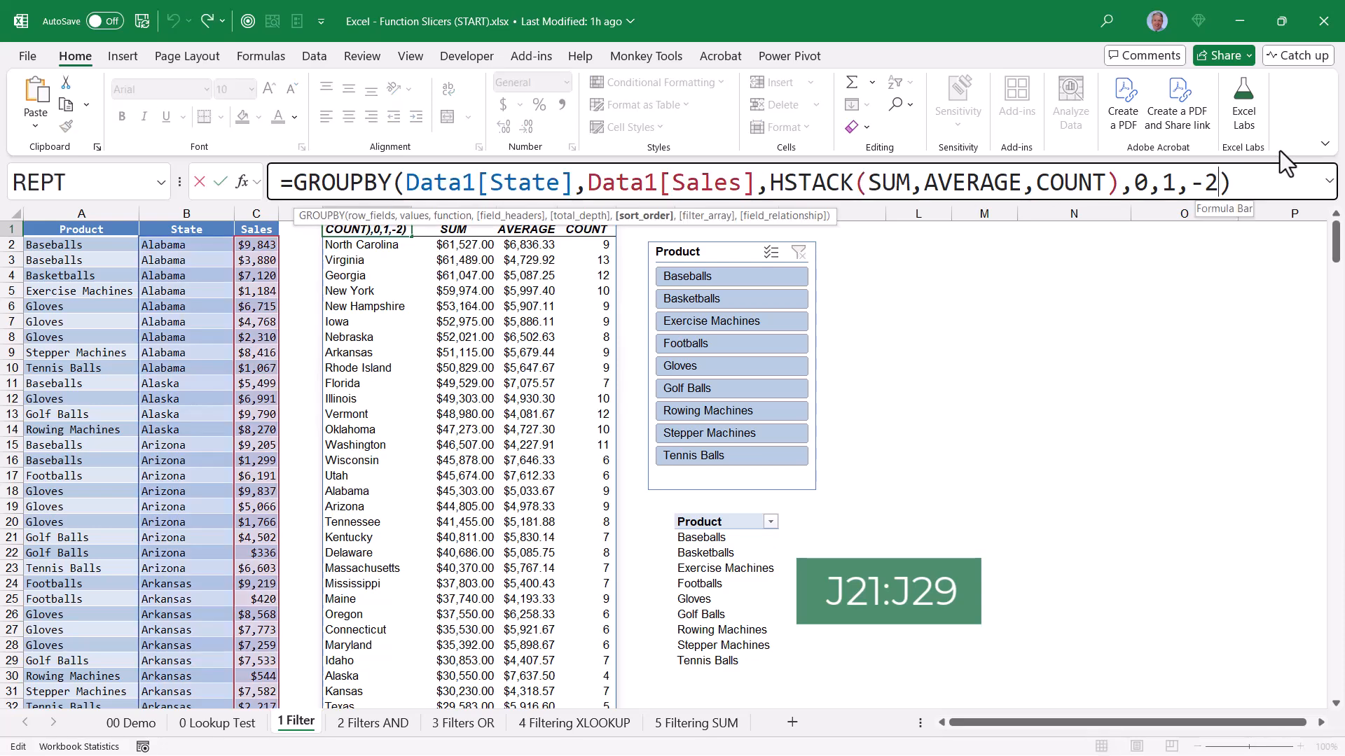
pyautogui.write(',')
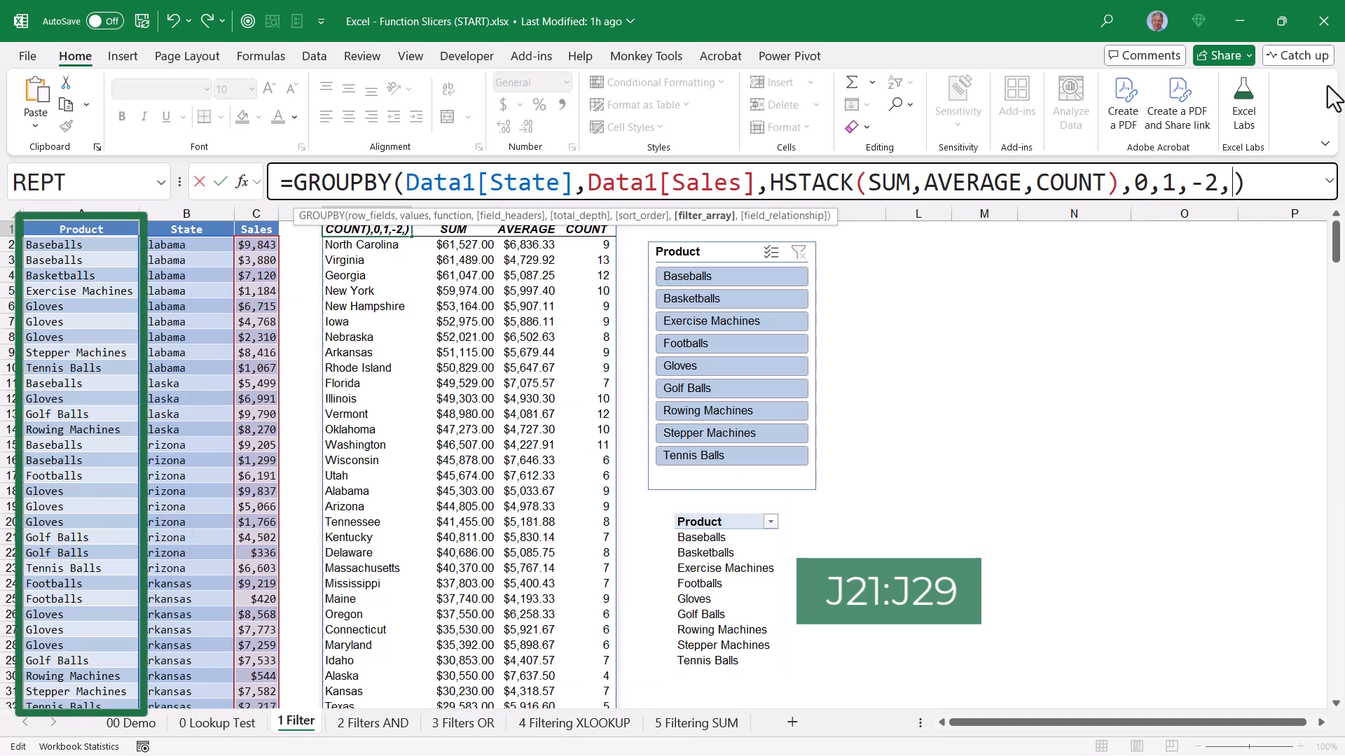
pyautogui.write('COUNTIF(')
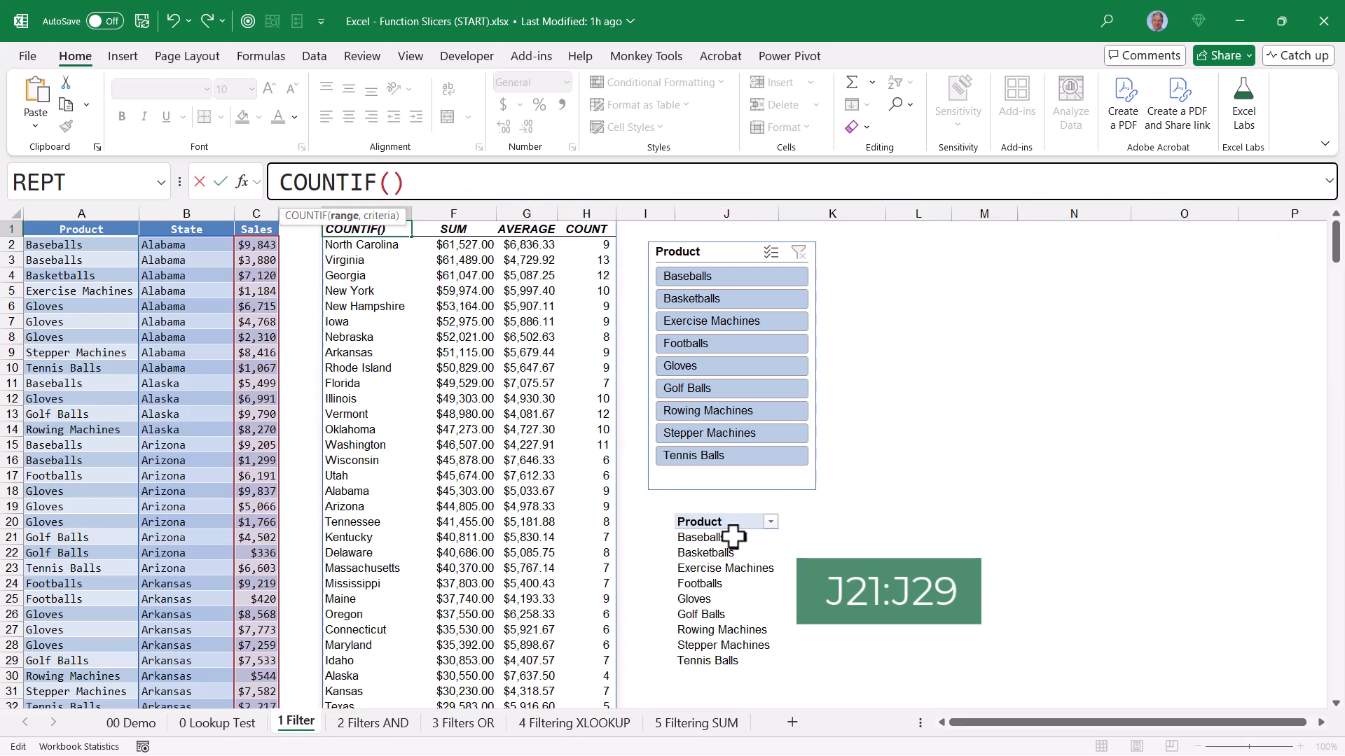
pyautogui.moveTo(733, 535); pyautogui.dragTo(744, 656)
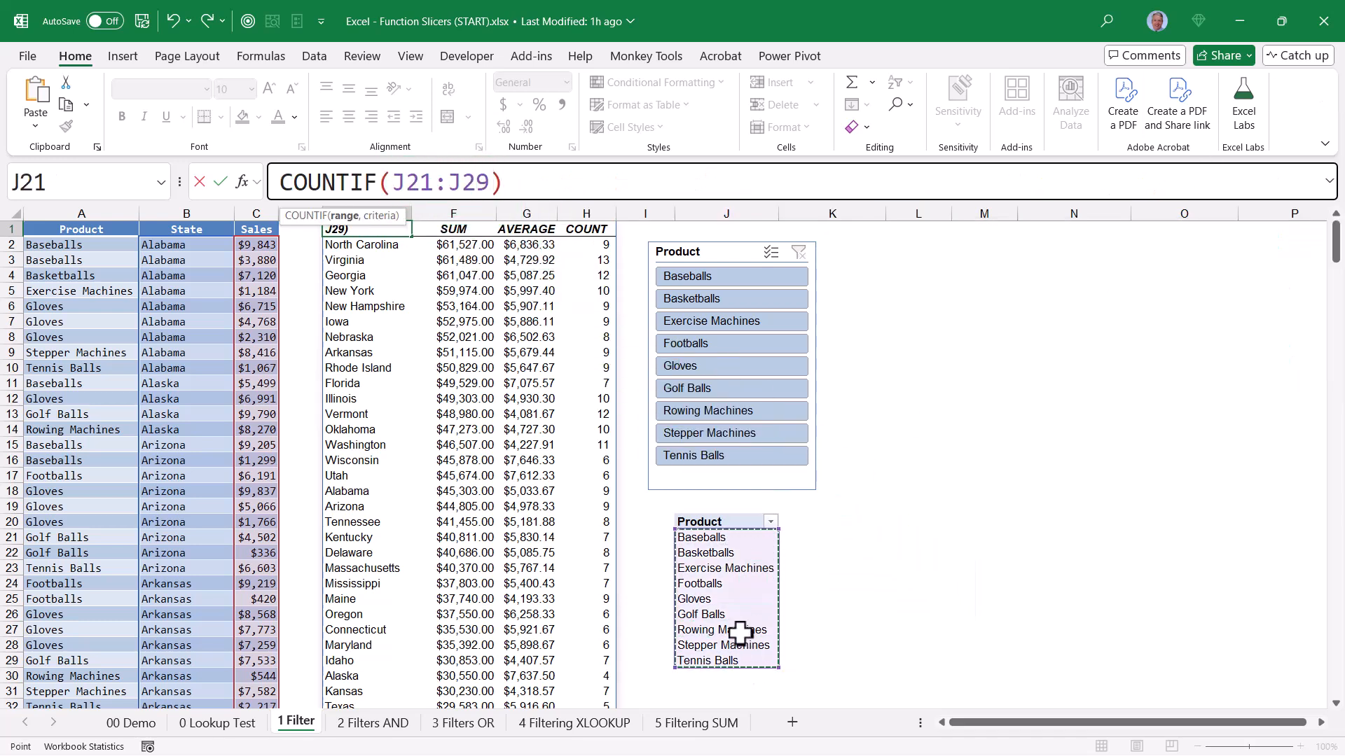
pyautogui.write(',')
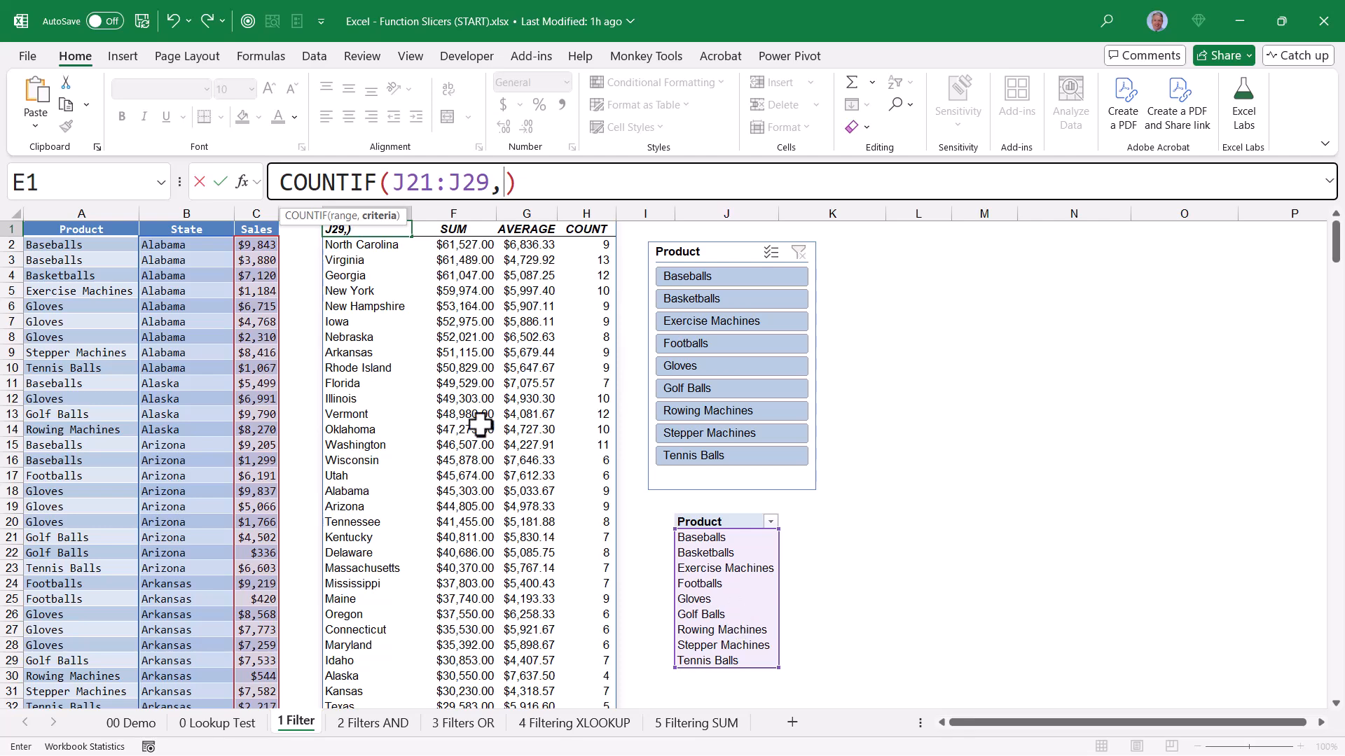
pyautogui.click(98, 213)
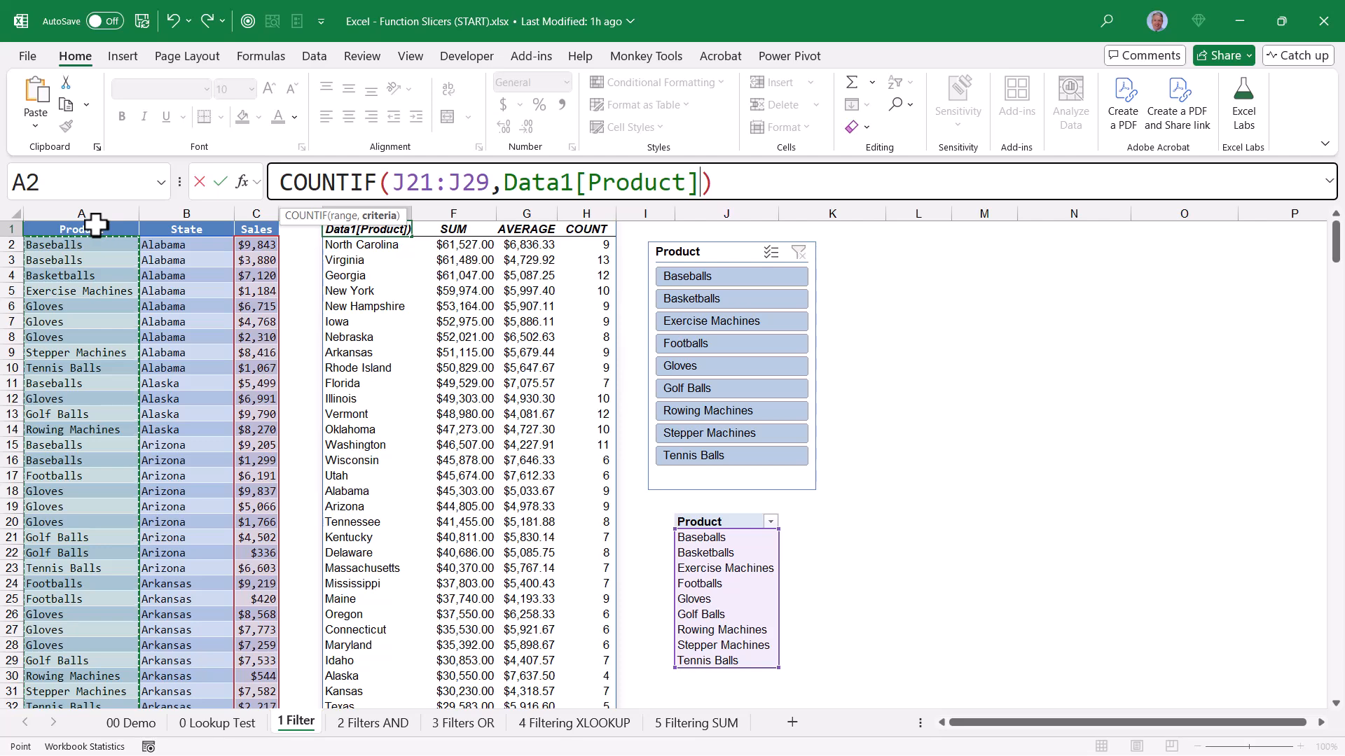
pyautogui.write(')')
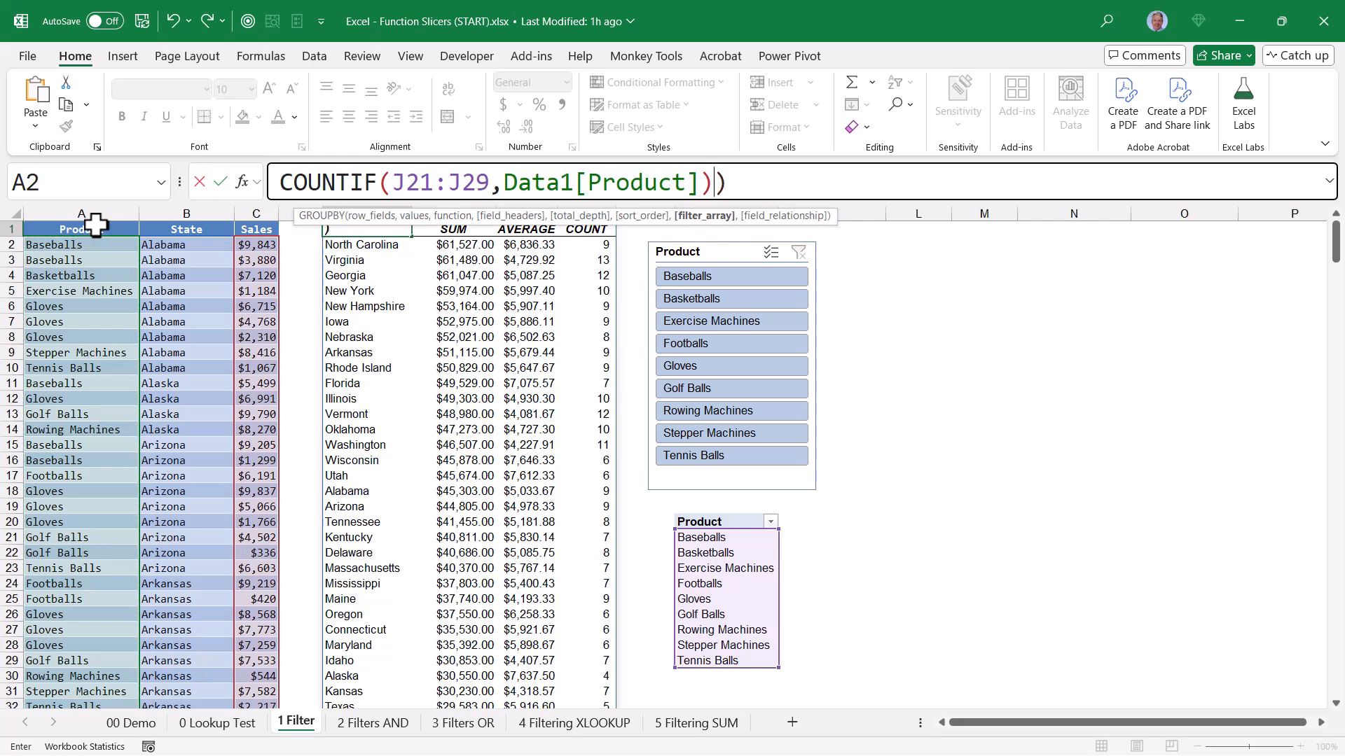
pyautogui.hotkey('ctrl', 'Return')
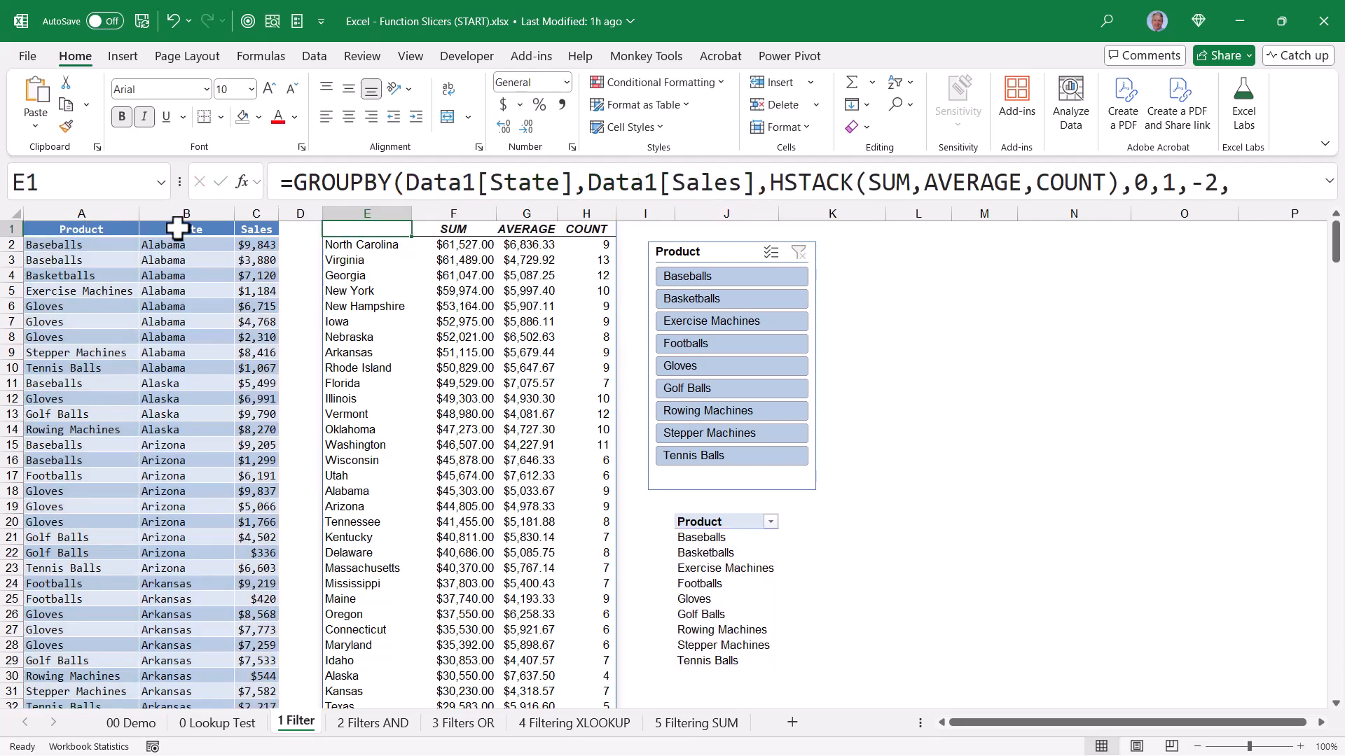
# Filter the GROUPBY report with the slicer by Baseballs, Basketballs, Footballs, Gloves and Exercise Machines in turn, ending on Basketballs.
pyautogui.click(725, 280)
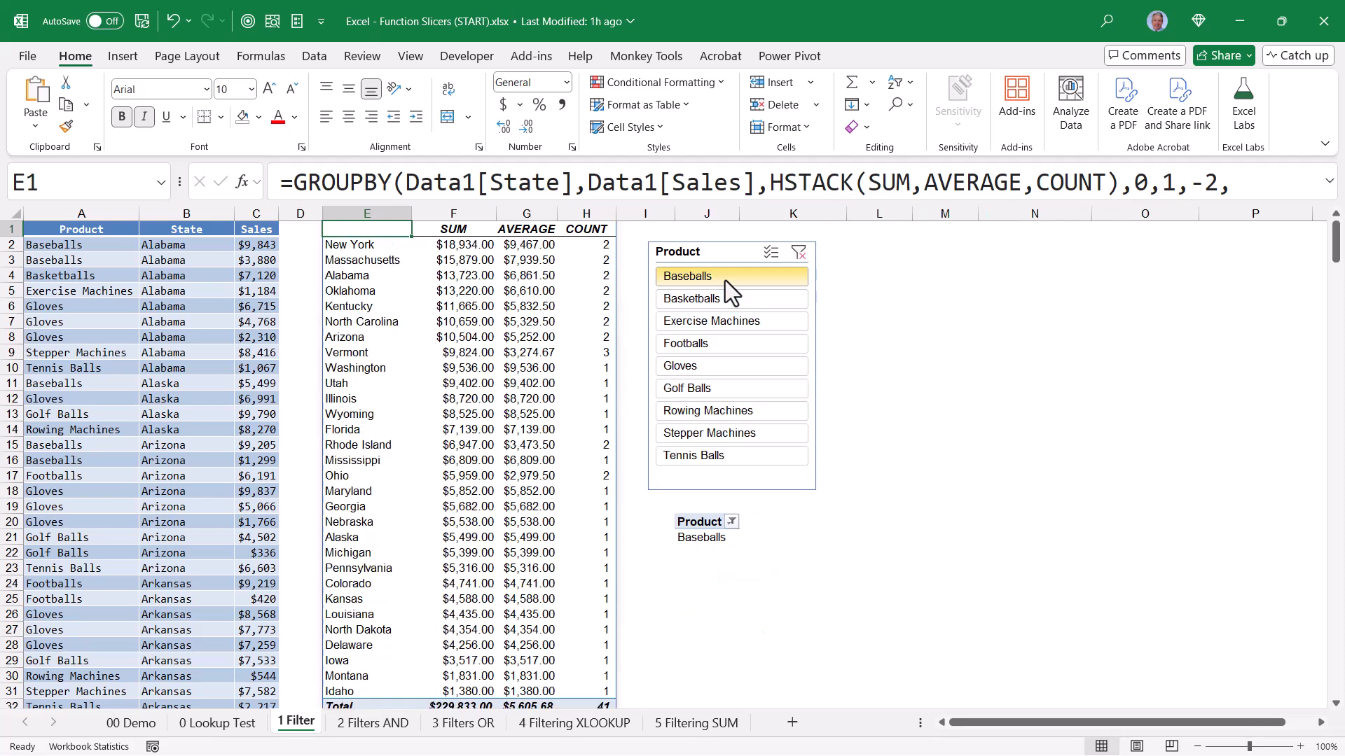
pyautogui.click(722, 297)
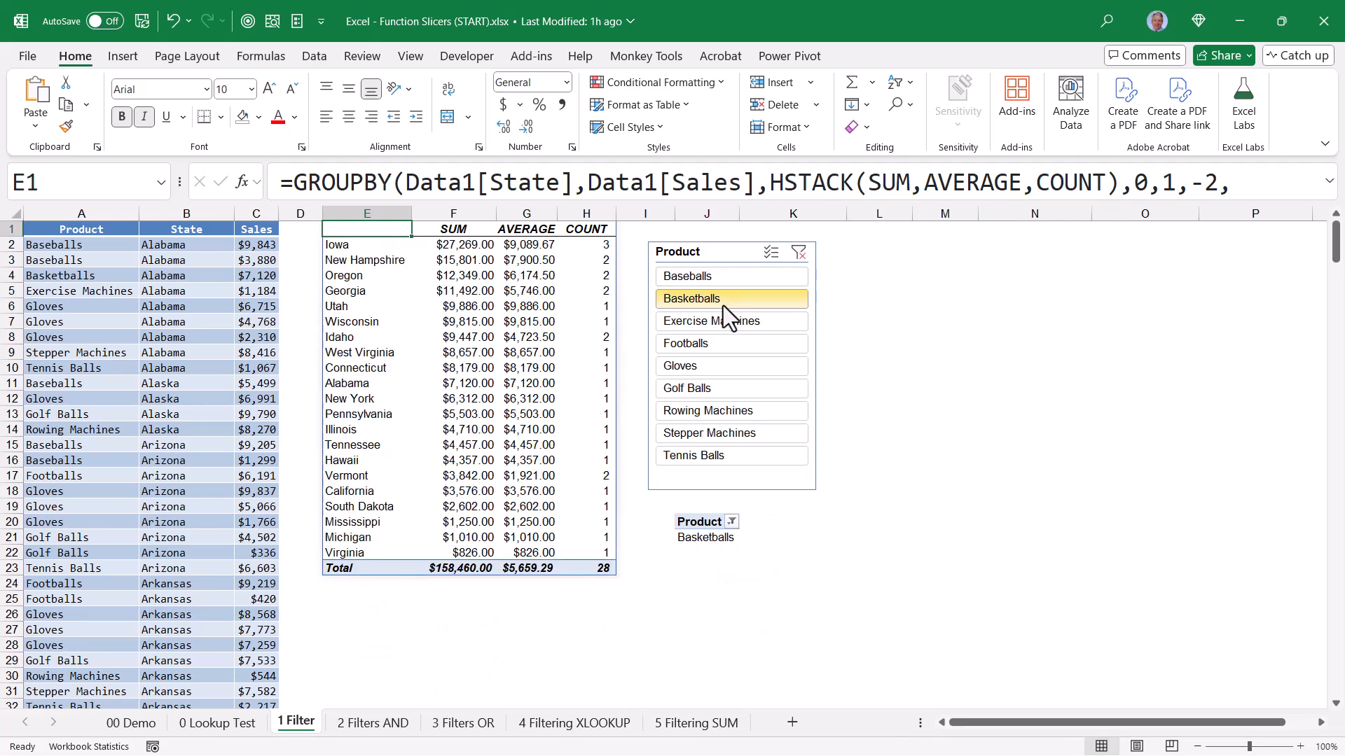
pyautogui.click(720, 340)
pyautogui.click(716, 363)
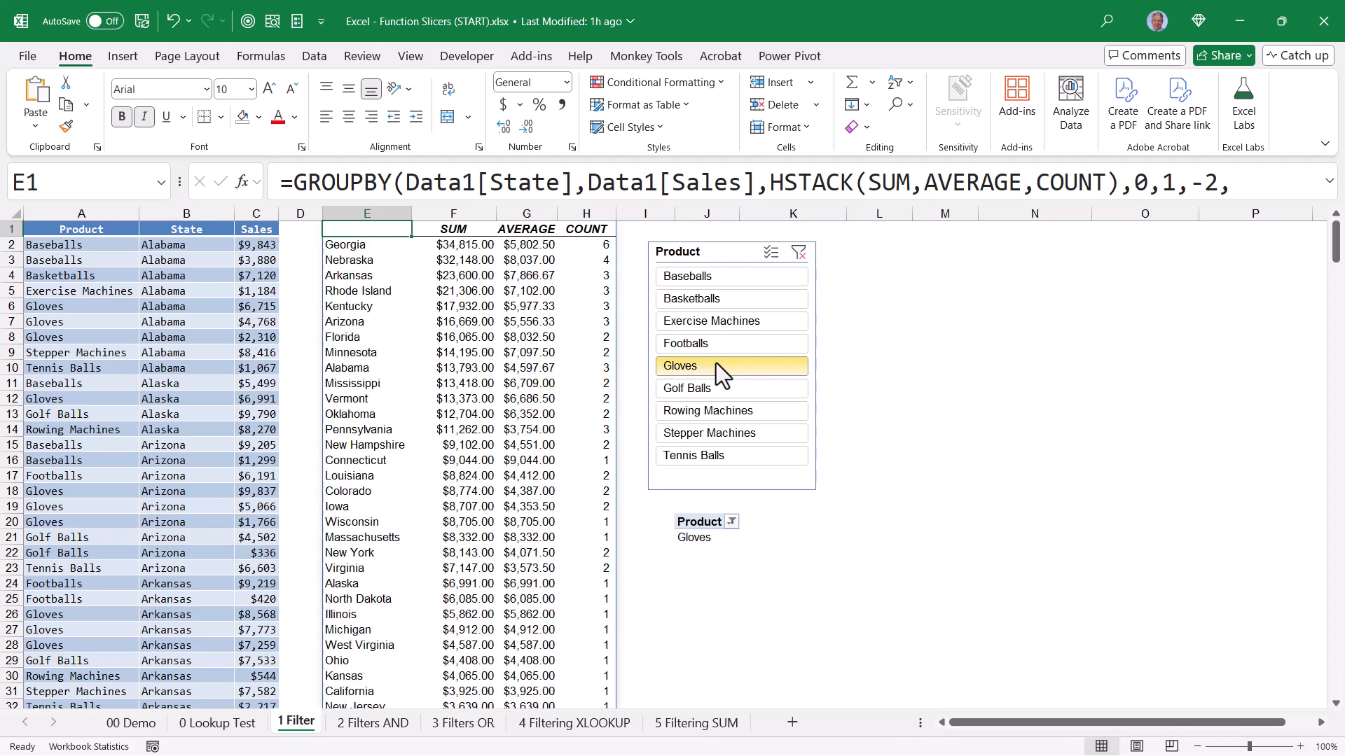
pyautogui.click(721, 313)
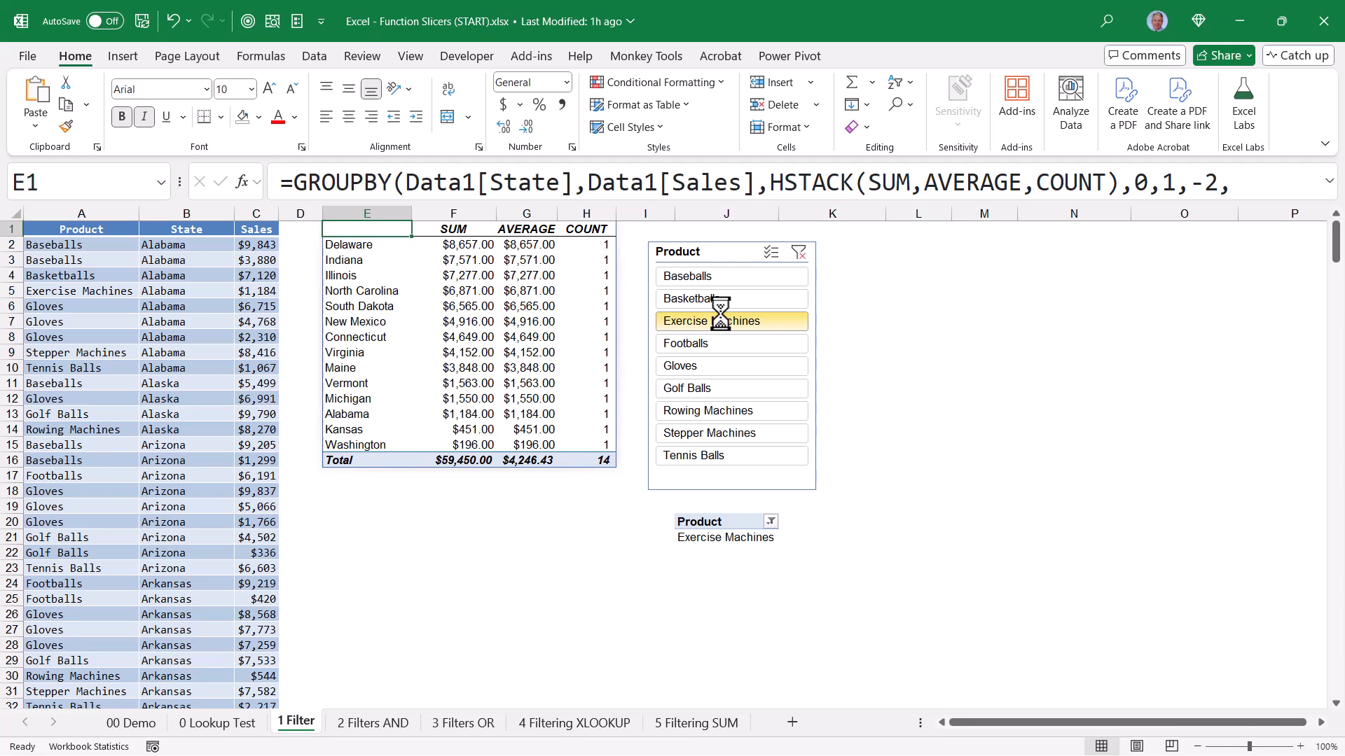
pyautogui.click(751, 292)
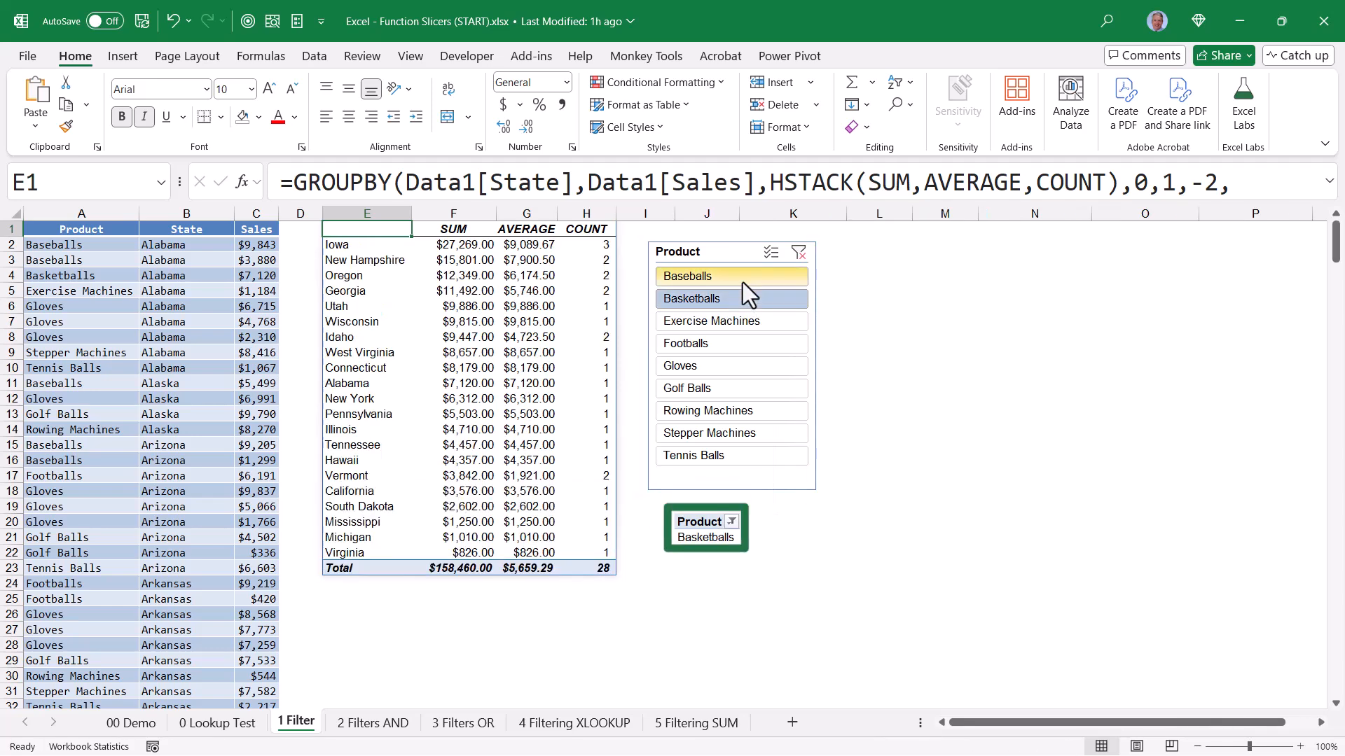
# Test the slicer on the GROUPBY report with Baseballs and Gloves, clear the filter, and filter by Gloves and Footballs in turn.
pyautogui.click(742, 283)
pyautogui.click(734, 360)
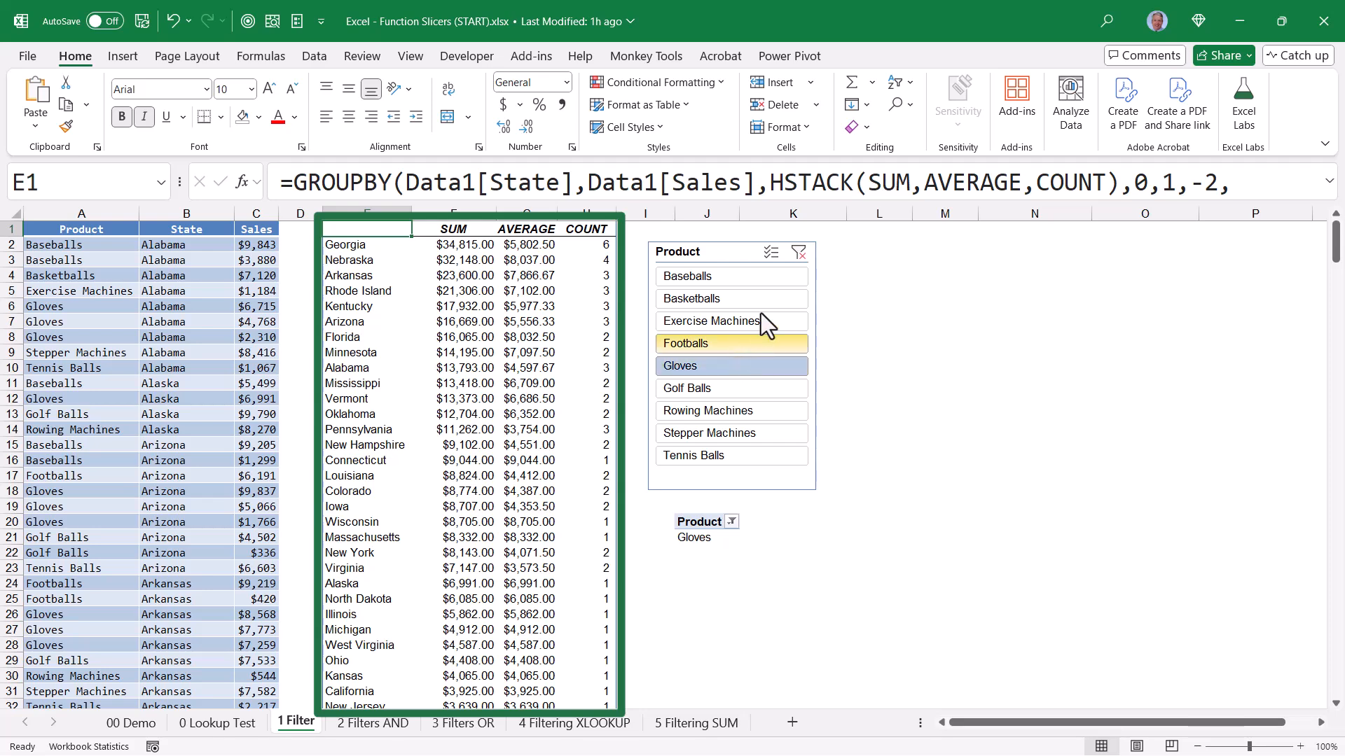
pyautogui.hotkey('alt', 'c')
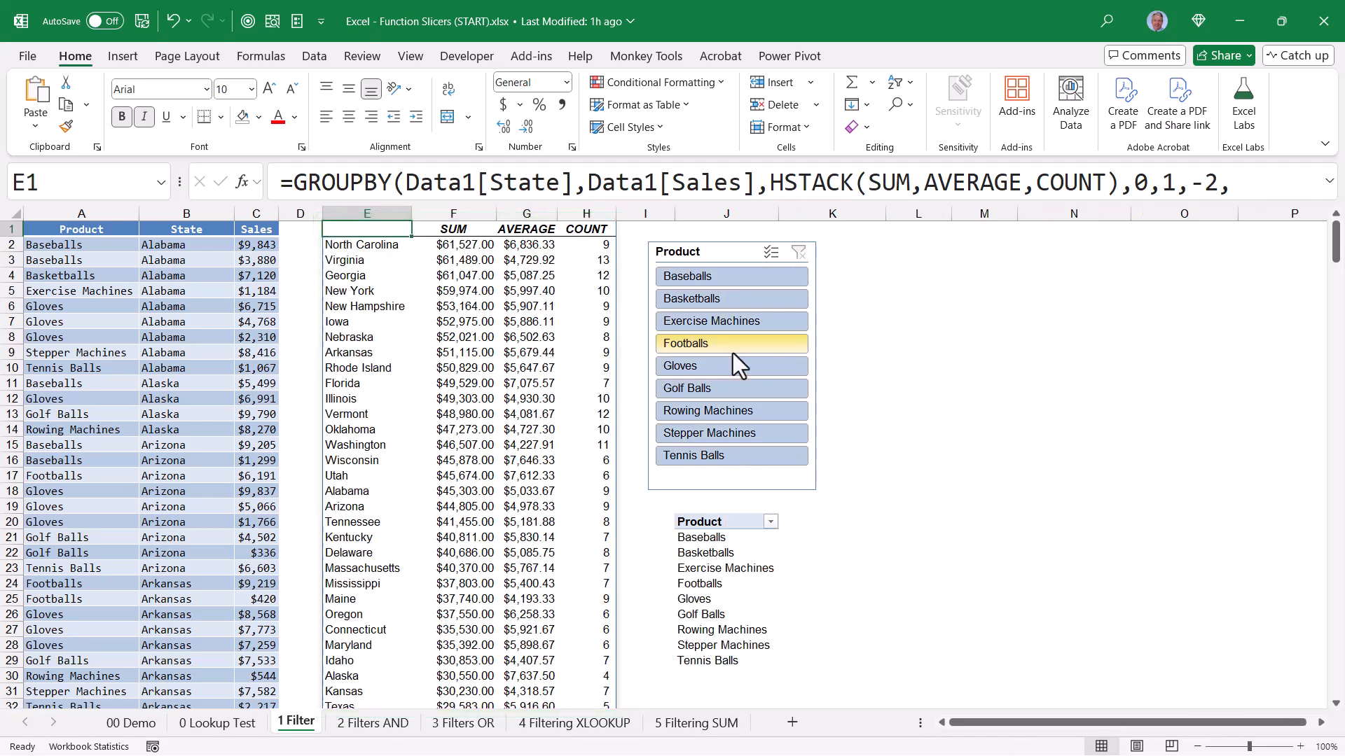
pyautogui.click(735, 365)
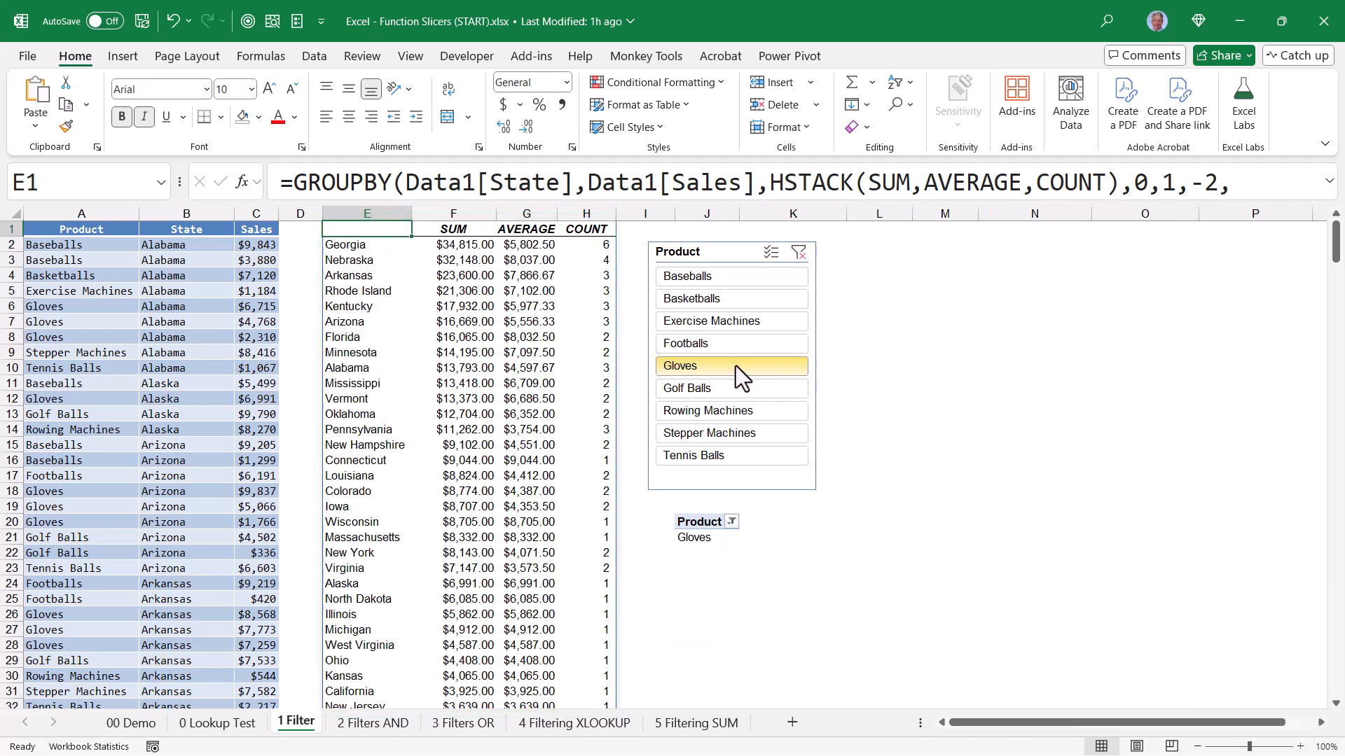
pyautogui.click(729, 345)
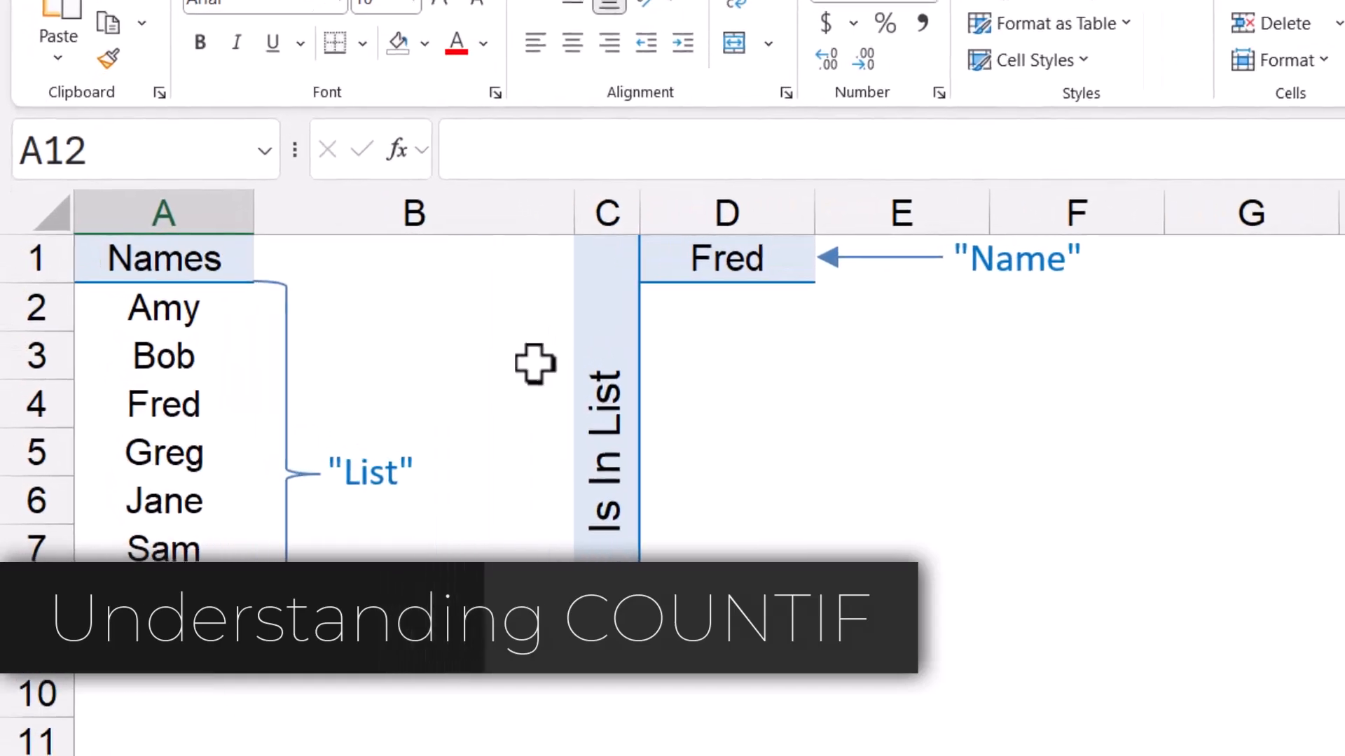
# On the COUNTIF example sheet, examine the named range List in A2:A9, the named cell Name in D1 and its choices.
pyautogui.moveTo(168, 309); pyautogui.dragTo(166, 645)
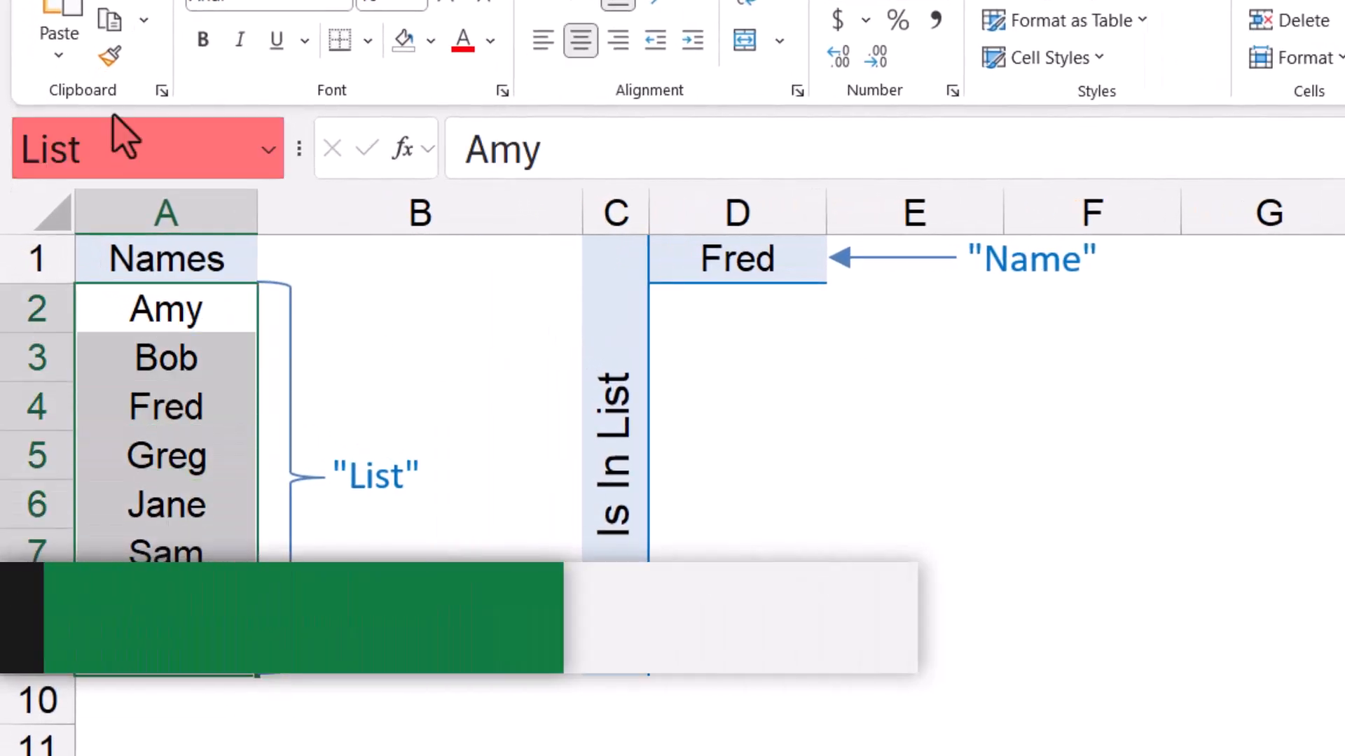
pyautogui.click(694, 270)
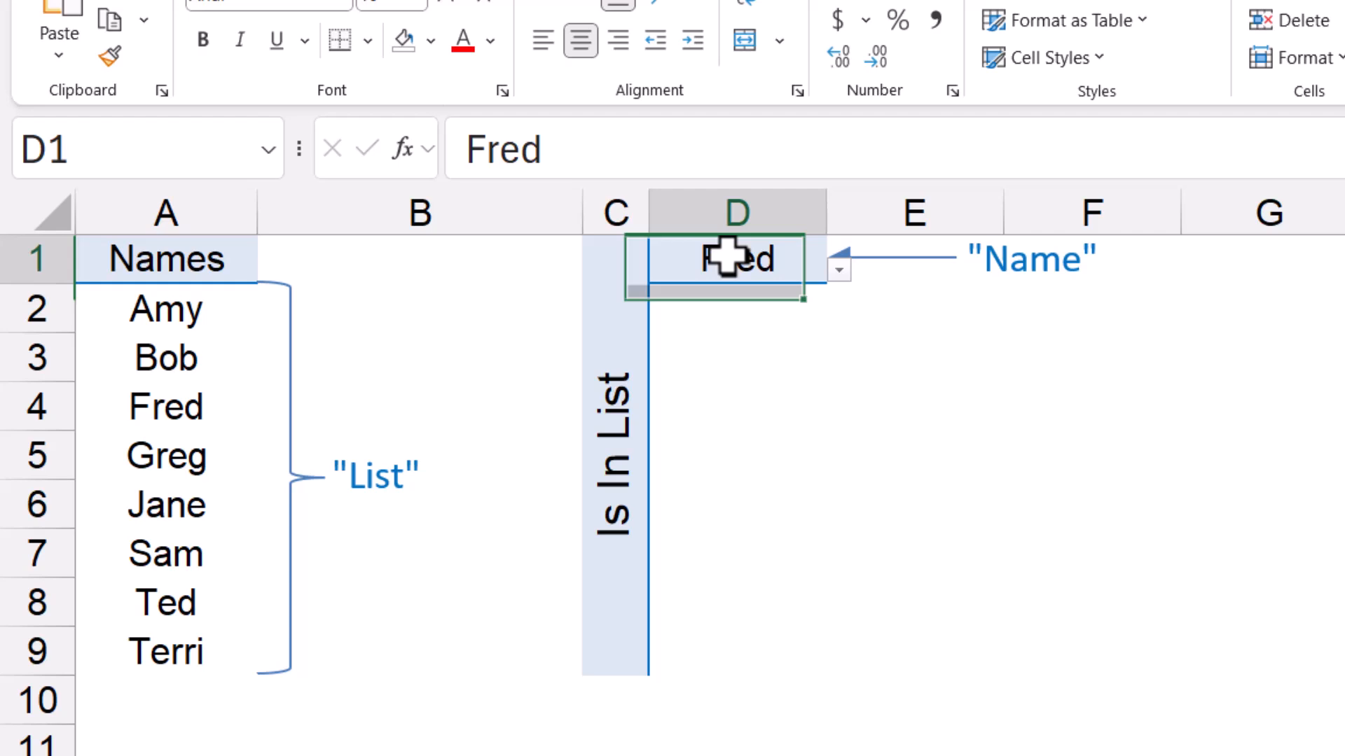
pyautogui.click(840, 275)
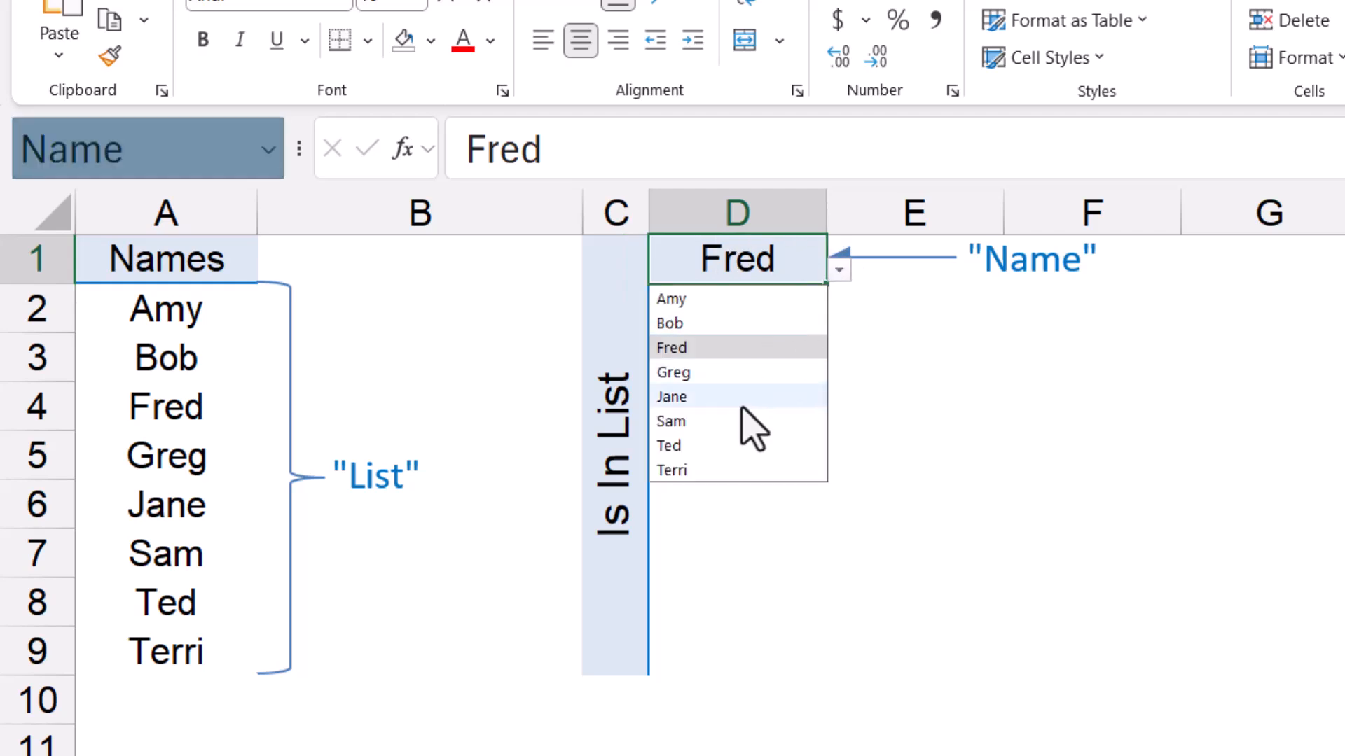
pyautogui.click(749, 257)
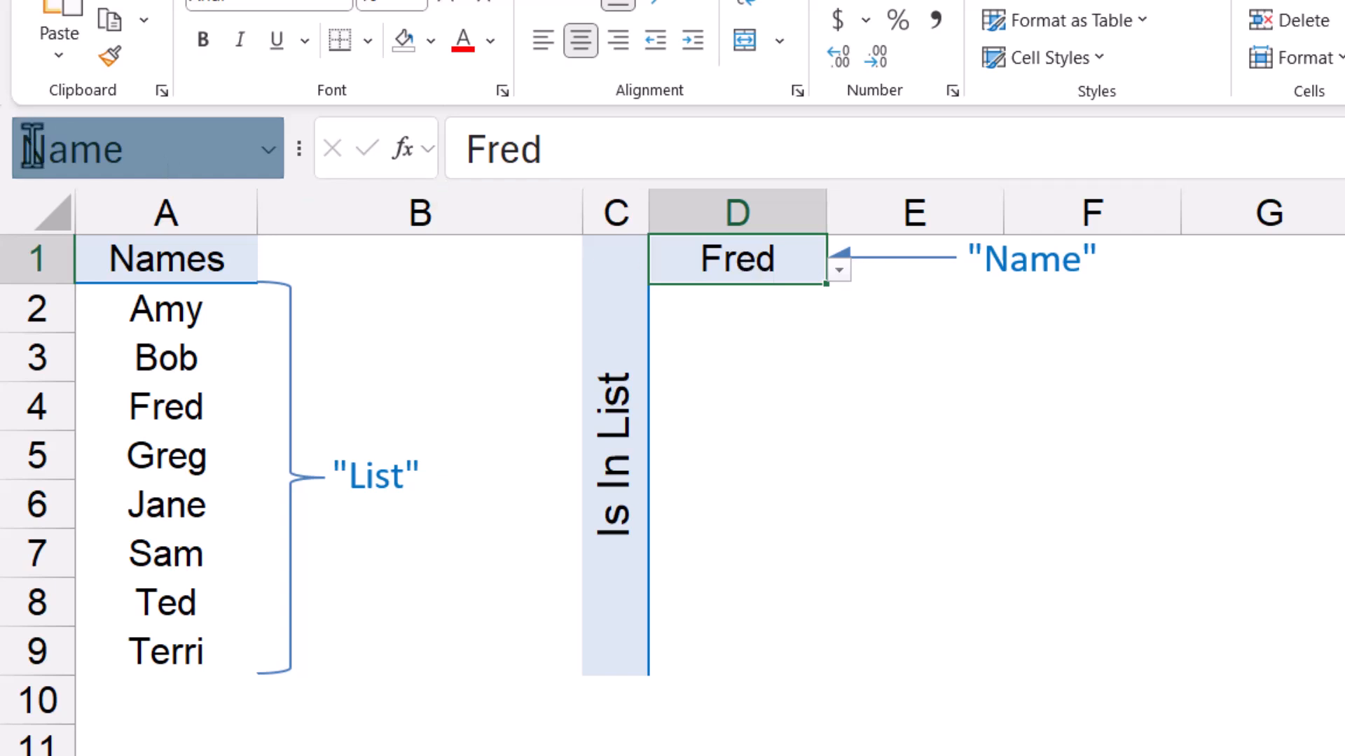
# Enter =COUNTIF(Name,List) in D2 to check each list entry against the name in D1.
pyautogui.click(740, 315)
pyautogui.write('=coun')
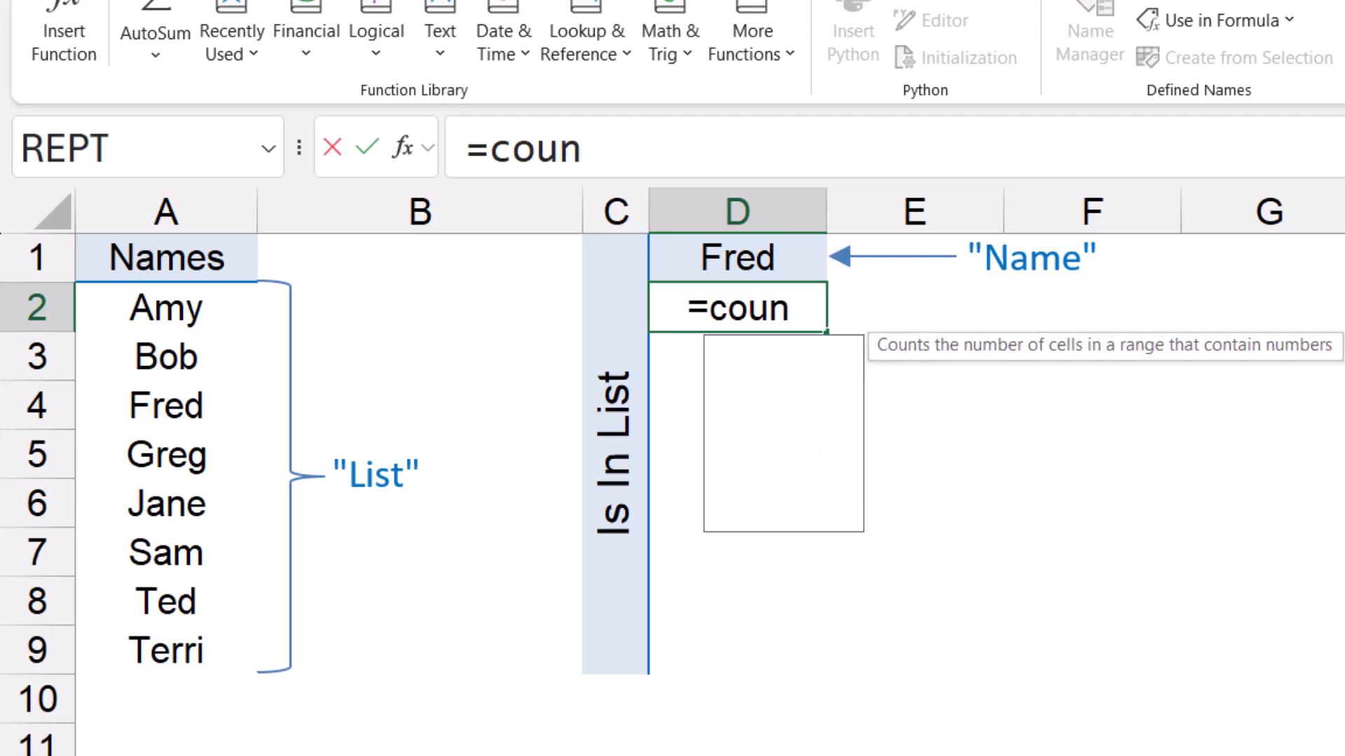
pyautogui.write('ti')
pyautogui.press('Tab')
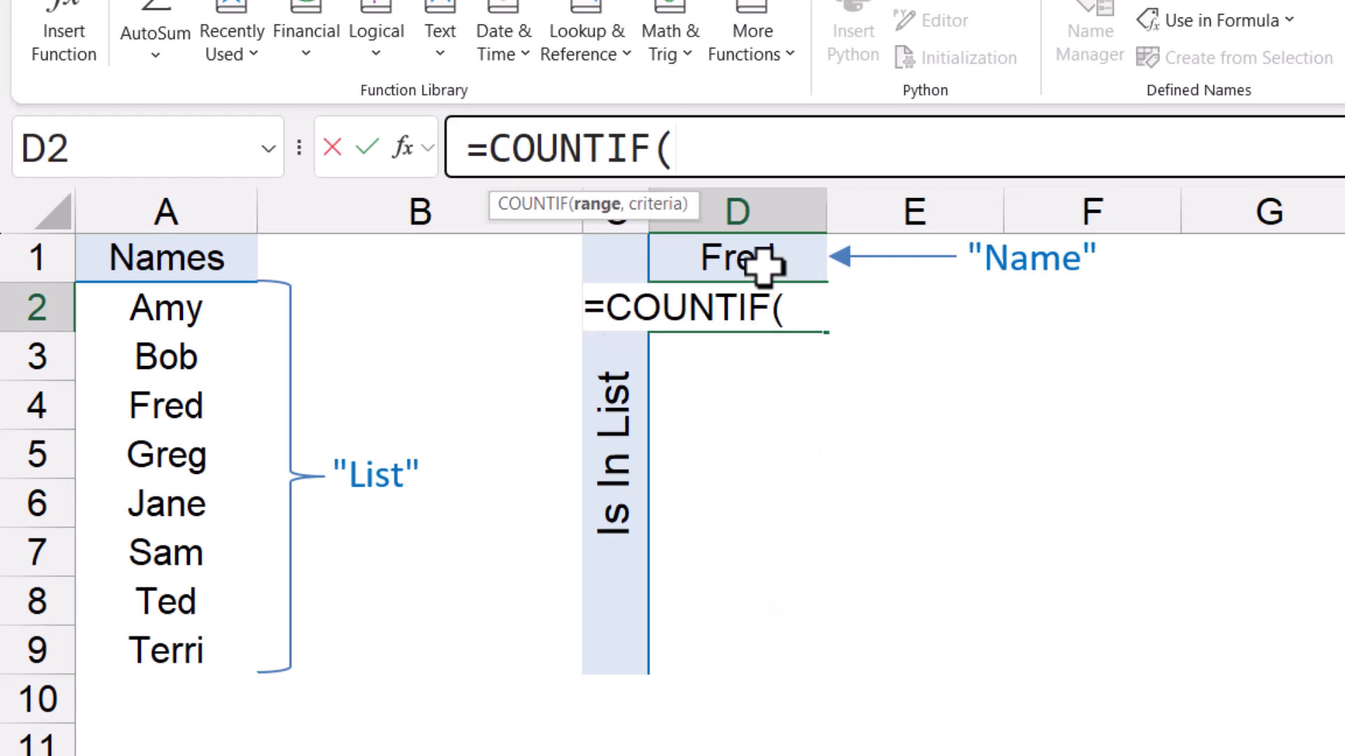
pyautogui.click(764, 265)
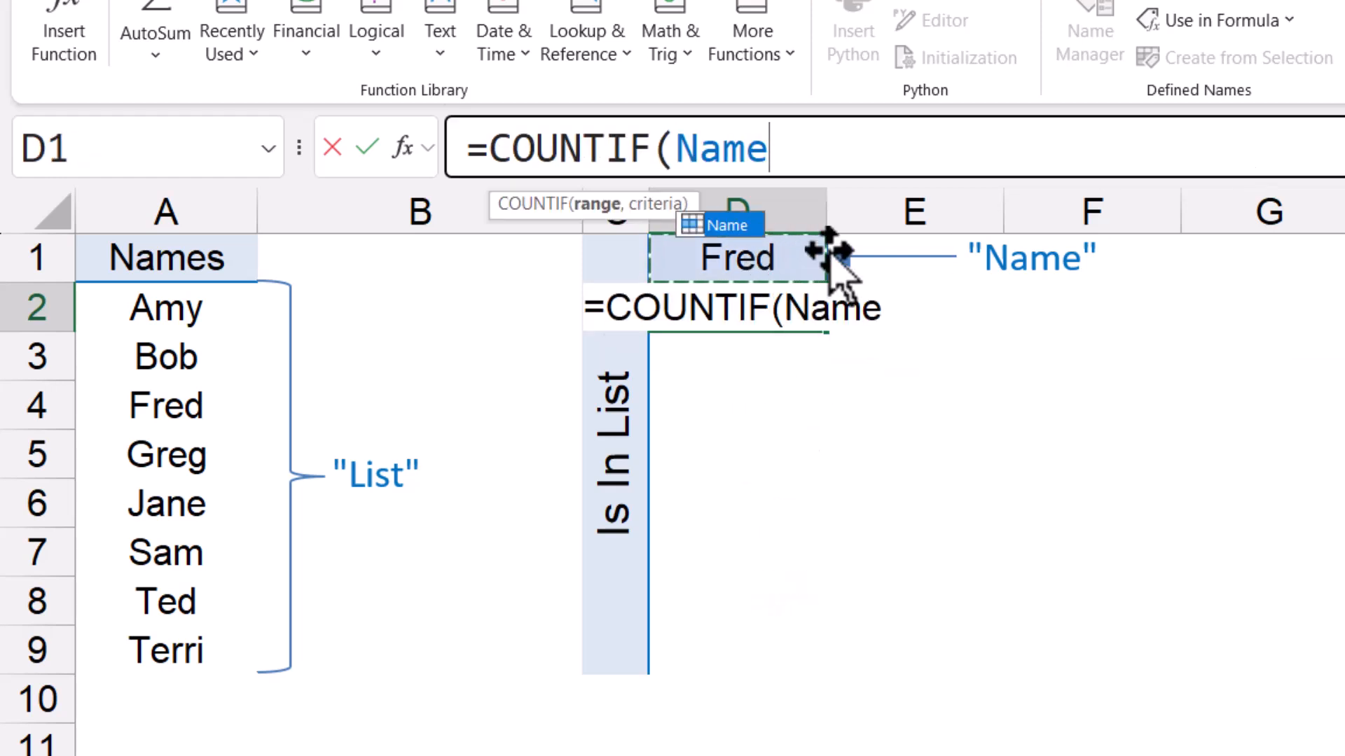
pyautogui.write(',')
pyautogui.moveTo(198, 309); pyautogui.dragTo(180, 645)
pyautogui.write(')')
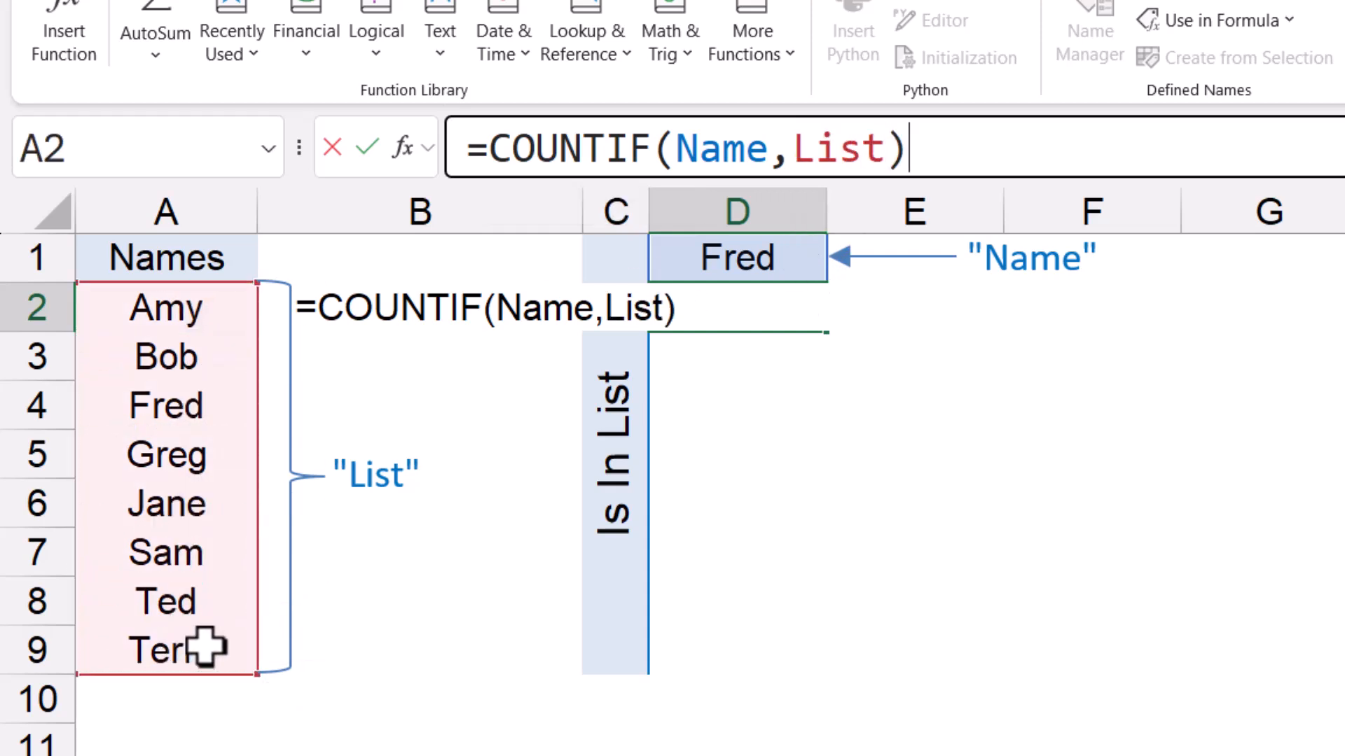
pyautogui.hotkey('ctrl', 'Return')
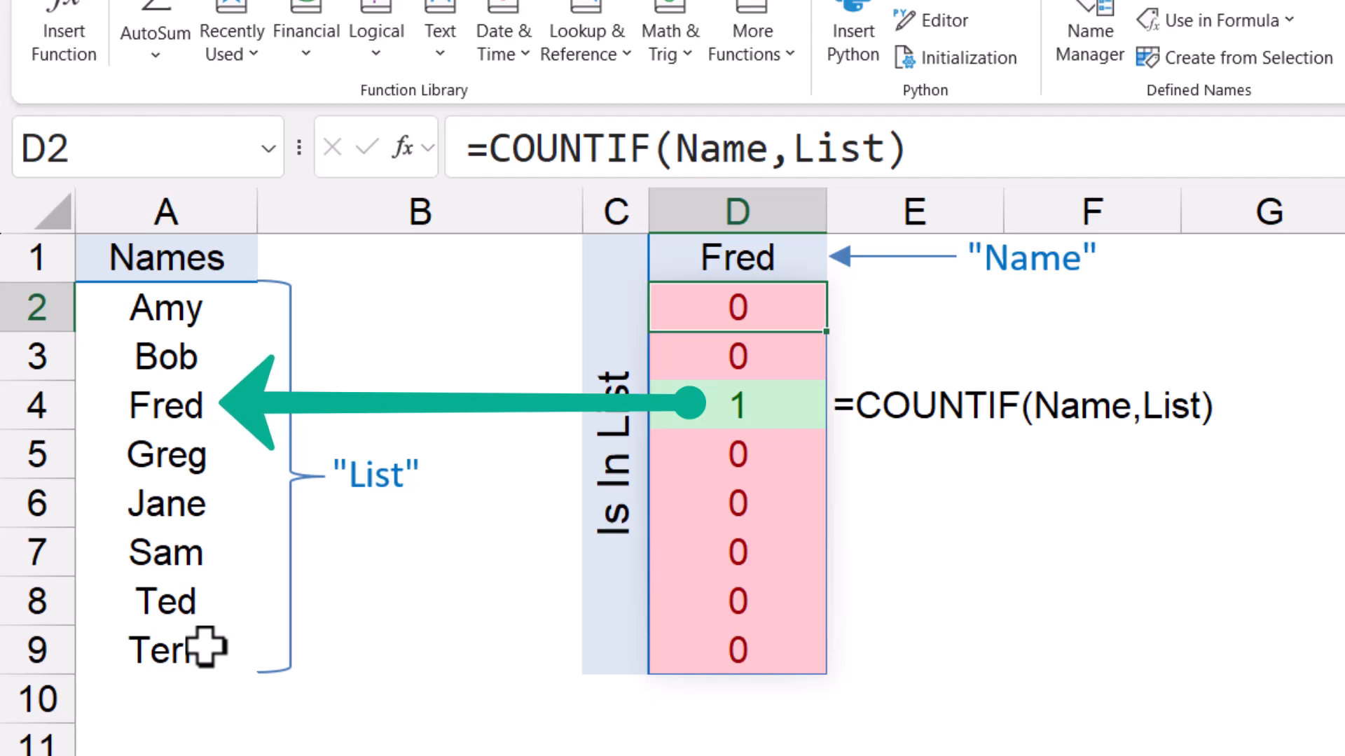
# Test the COUNTIF formula by setting D1 to the name listed in A7 and to the one in A3.
pyautogui.click(824, 256)
pyautogui.click(838, 269)
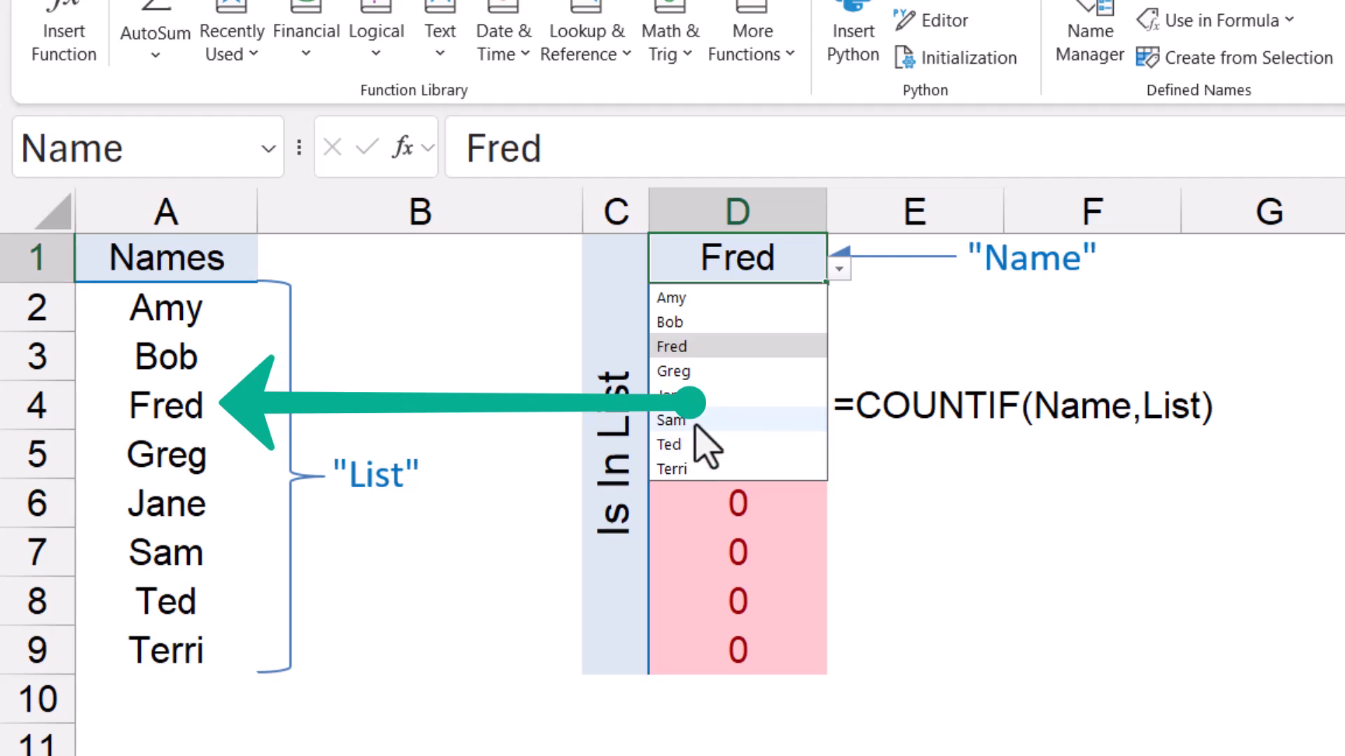
pyautogui.click(700, 419)
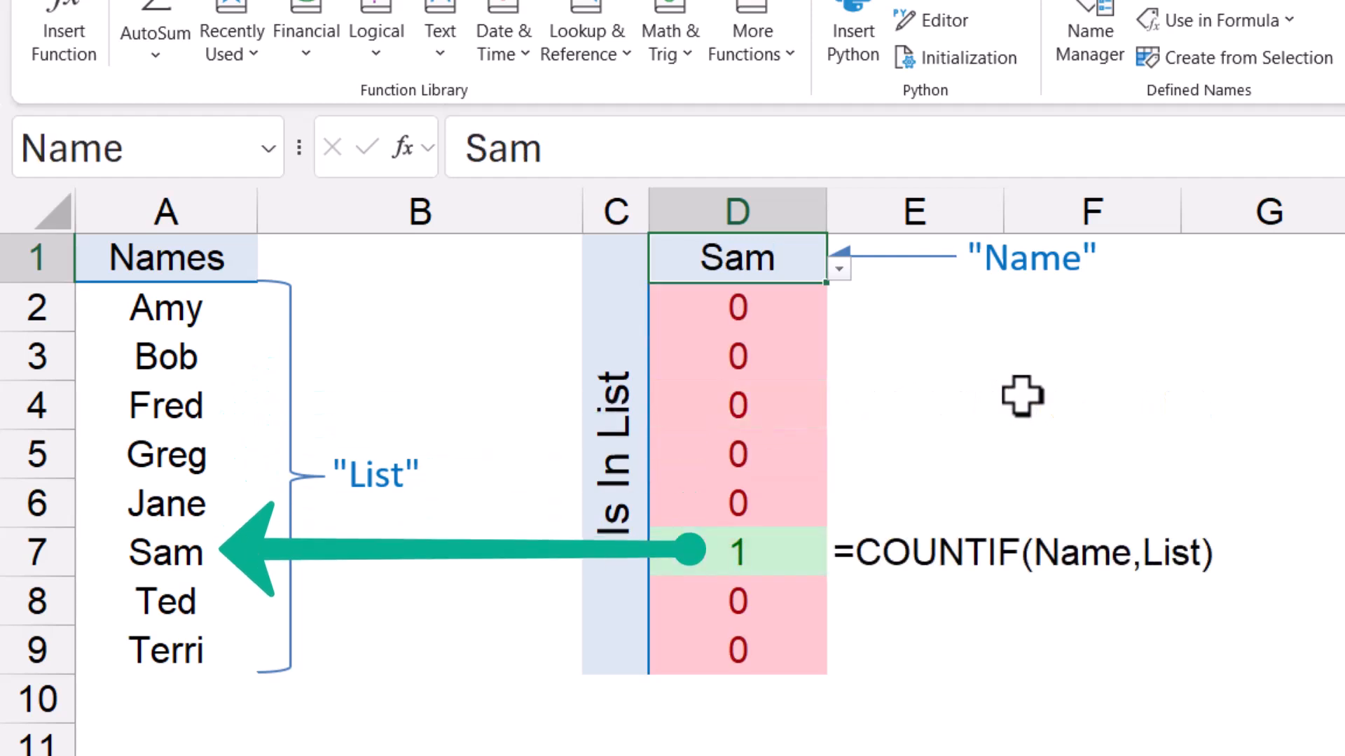
pyautogui.click(838, 269)
pyautogui.click(784, 320)
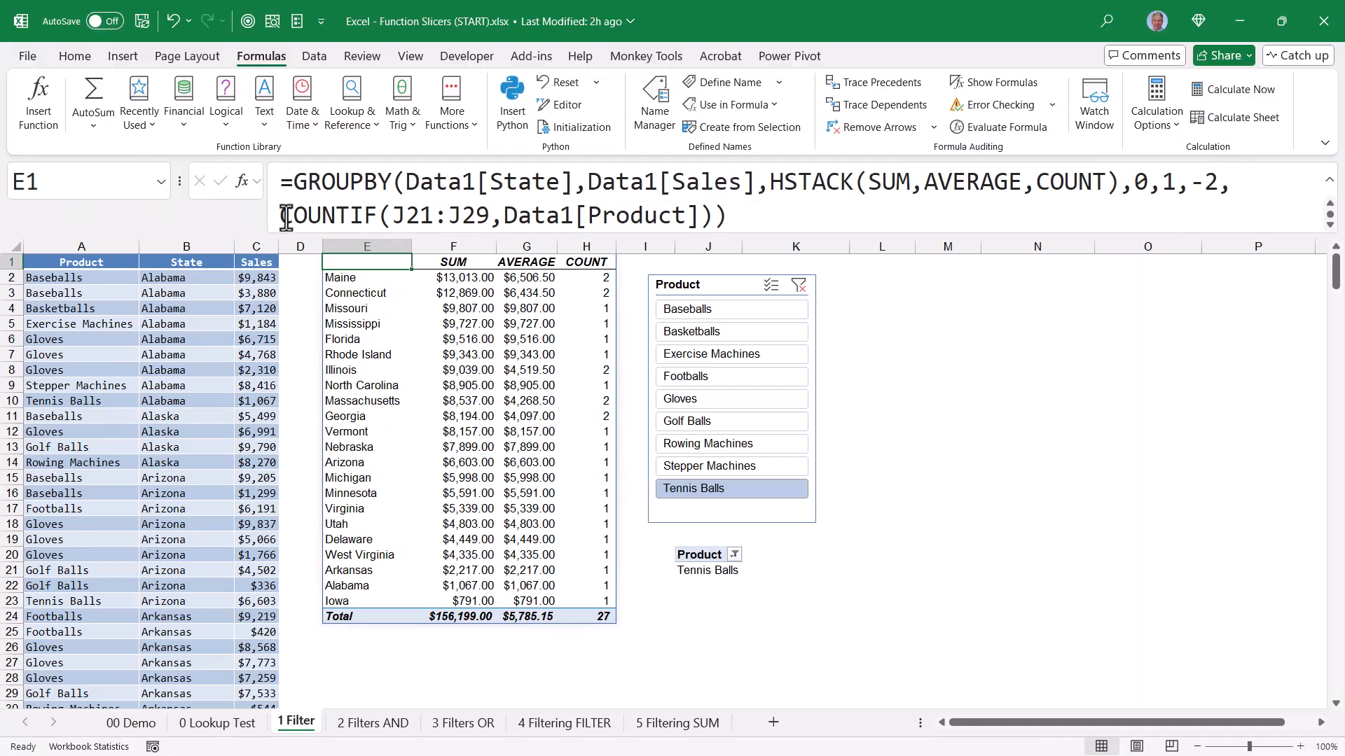
# On the 1 Filter sheet, wrap the GROUPBY formula in E1 in DROP with 1 row to remove the default header row.
pyautogui.moveTo(281, 215); pyautogui.dragTo(717, 216)
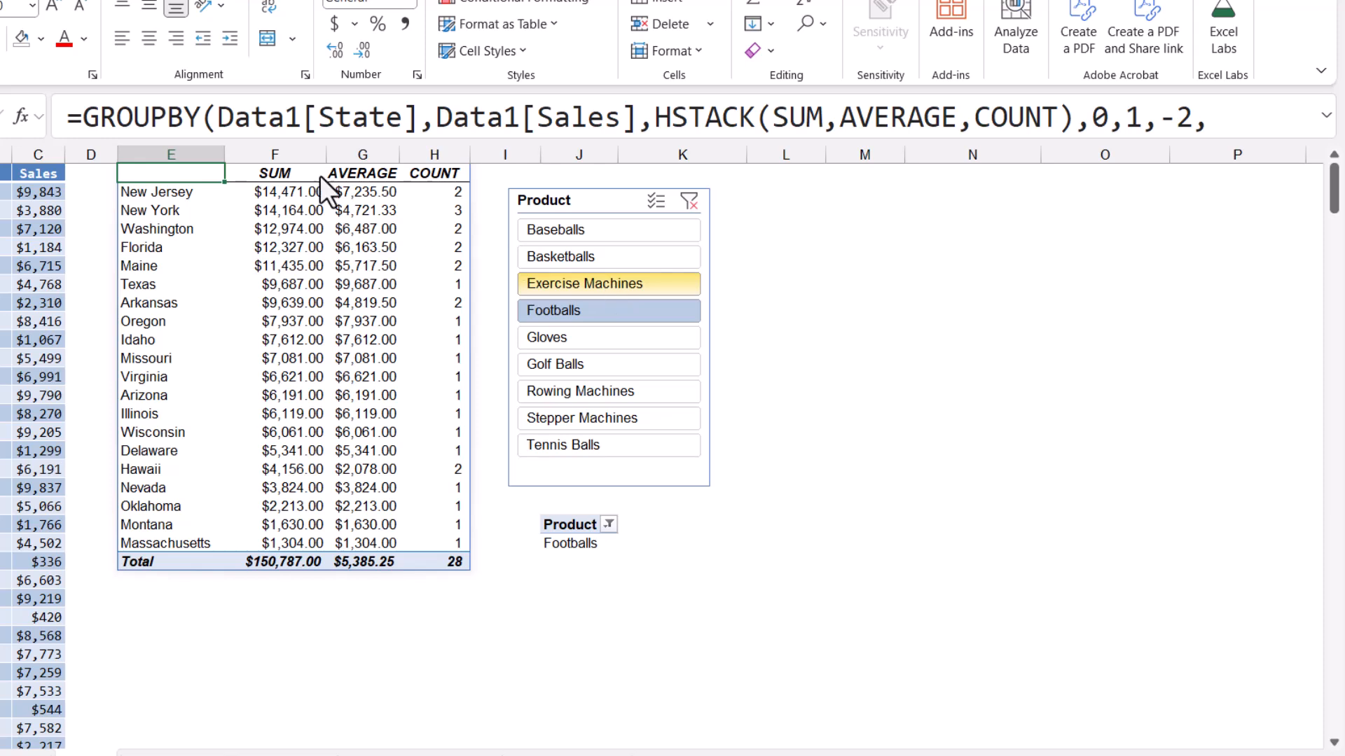
pyautogui.click(88, 117)
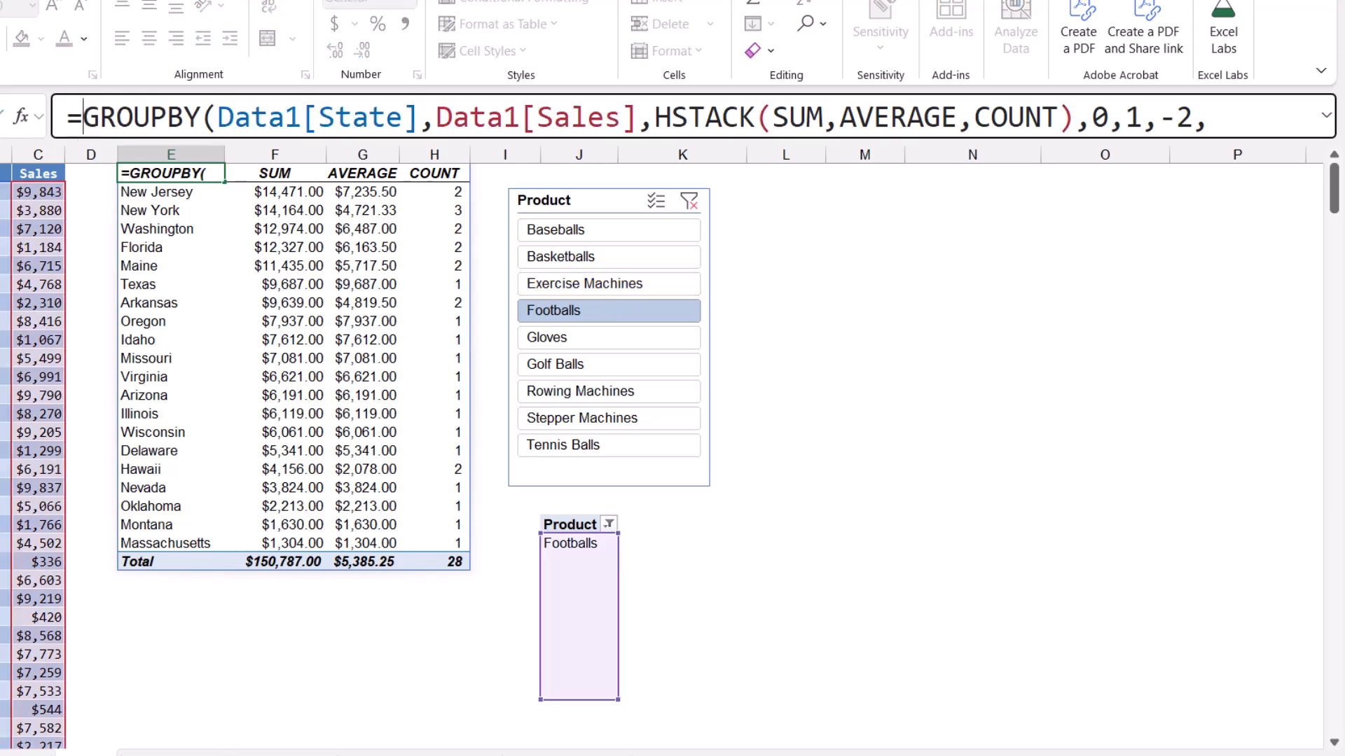
pyautogui.write('DROP(')
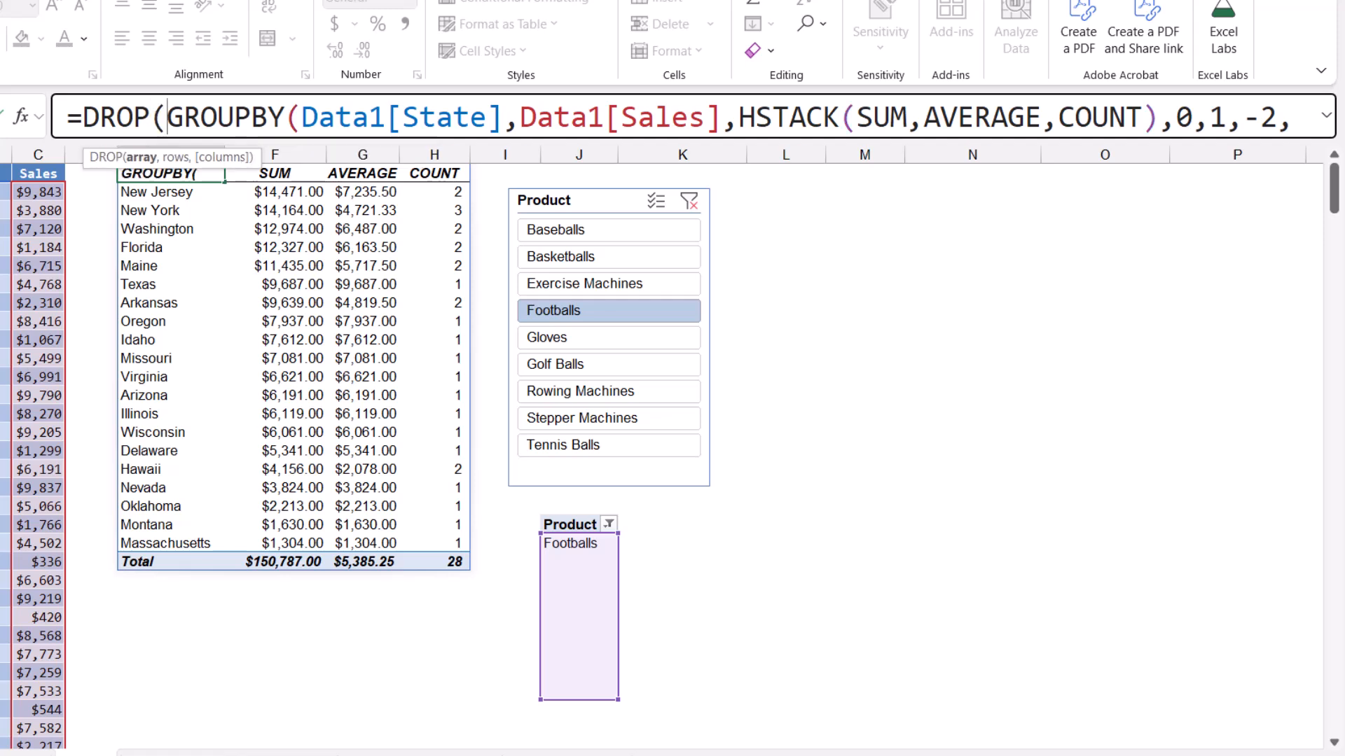
pyautogui.press('End')
pyautogui.write(',')
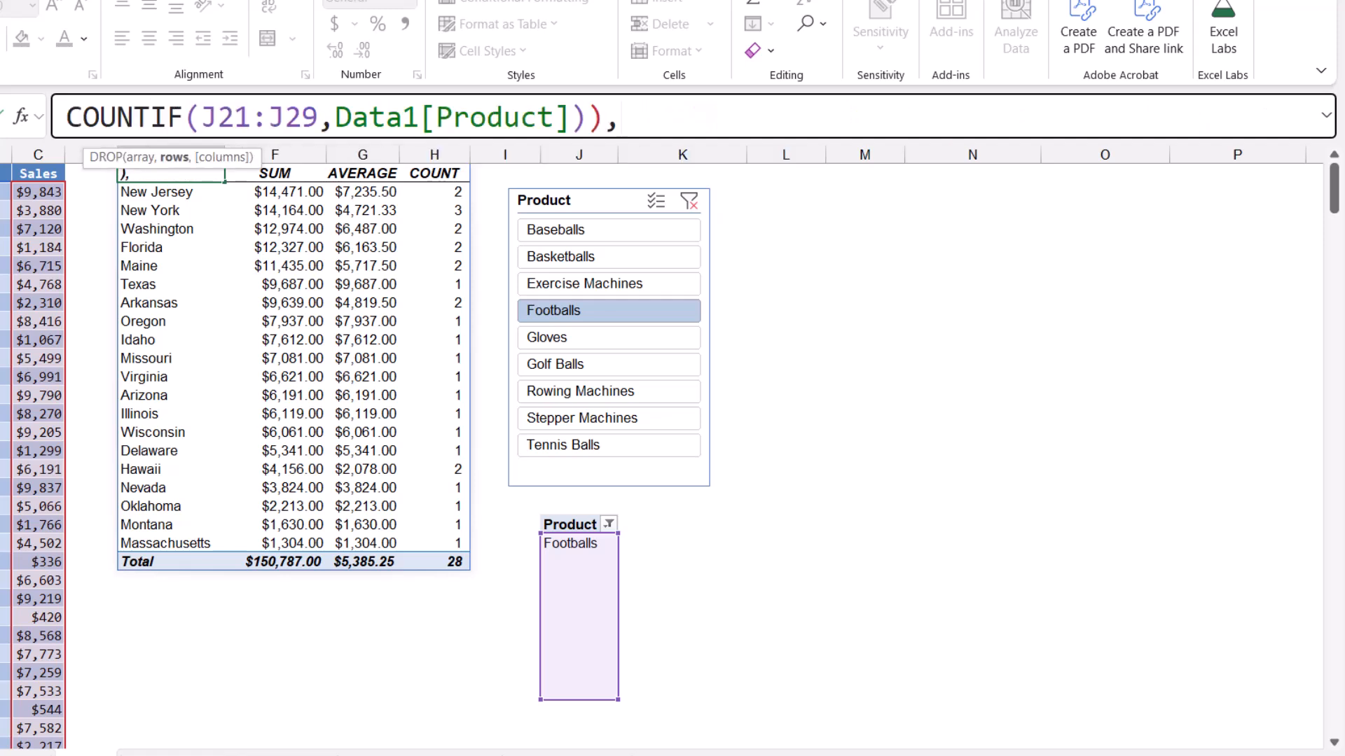
pyautogui.write('1)')
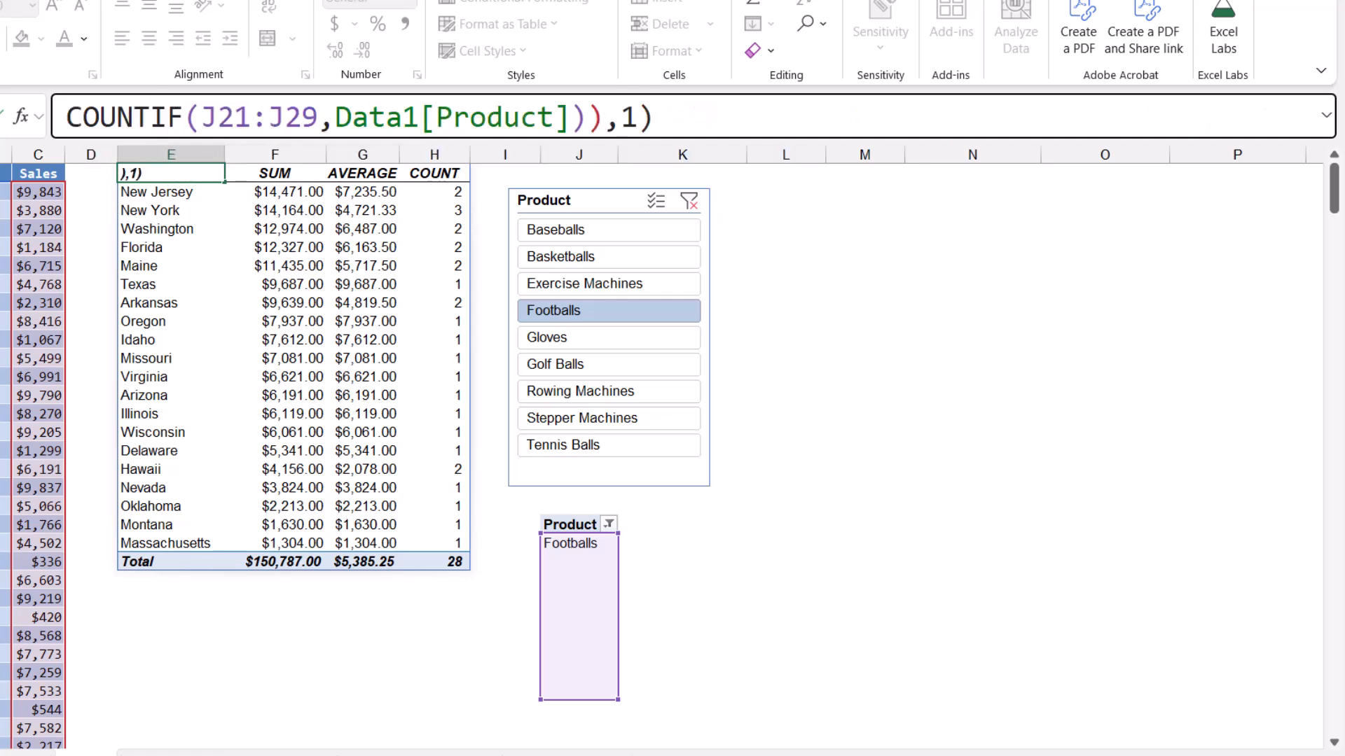
pyautogui.press('Return')
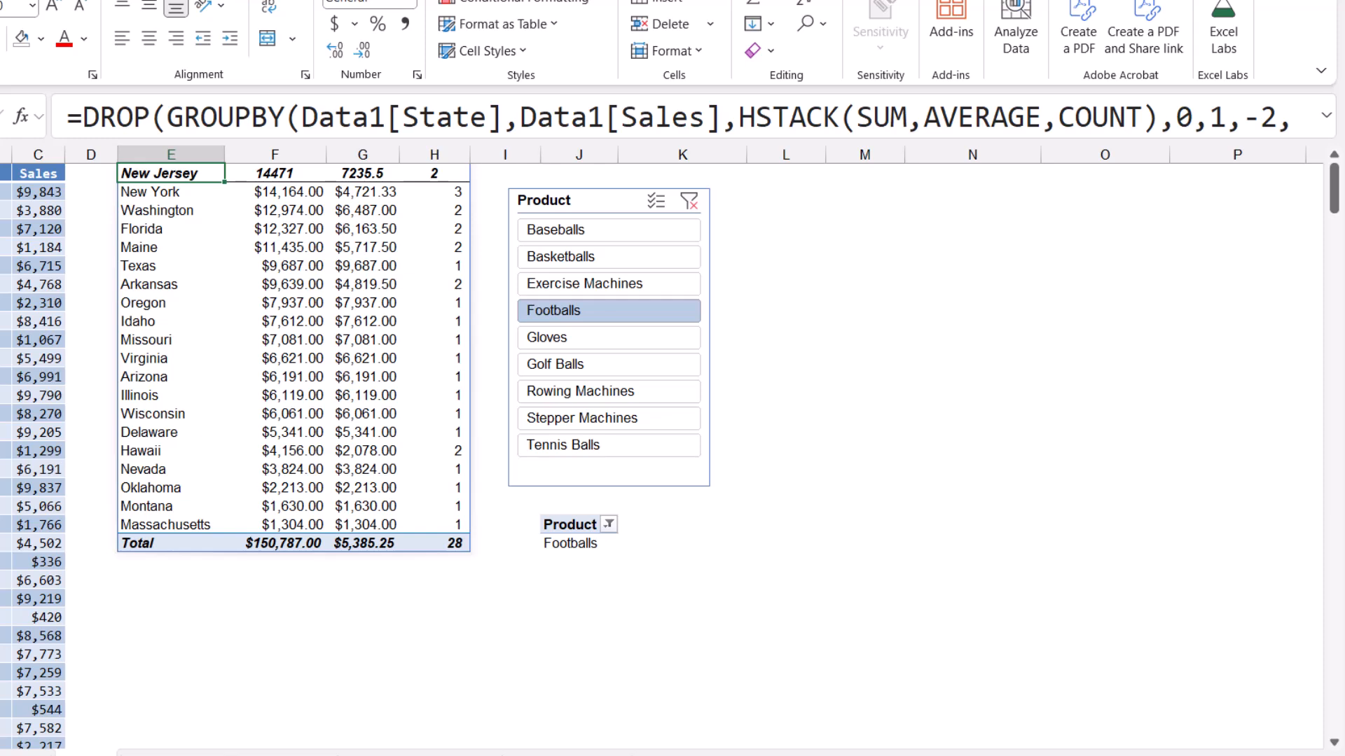
# Wrap the DROP formula in E1 in VSTACK, with an empty curly-bracket list {} as its first array.
pyautogui.click(81, 119)
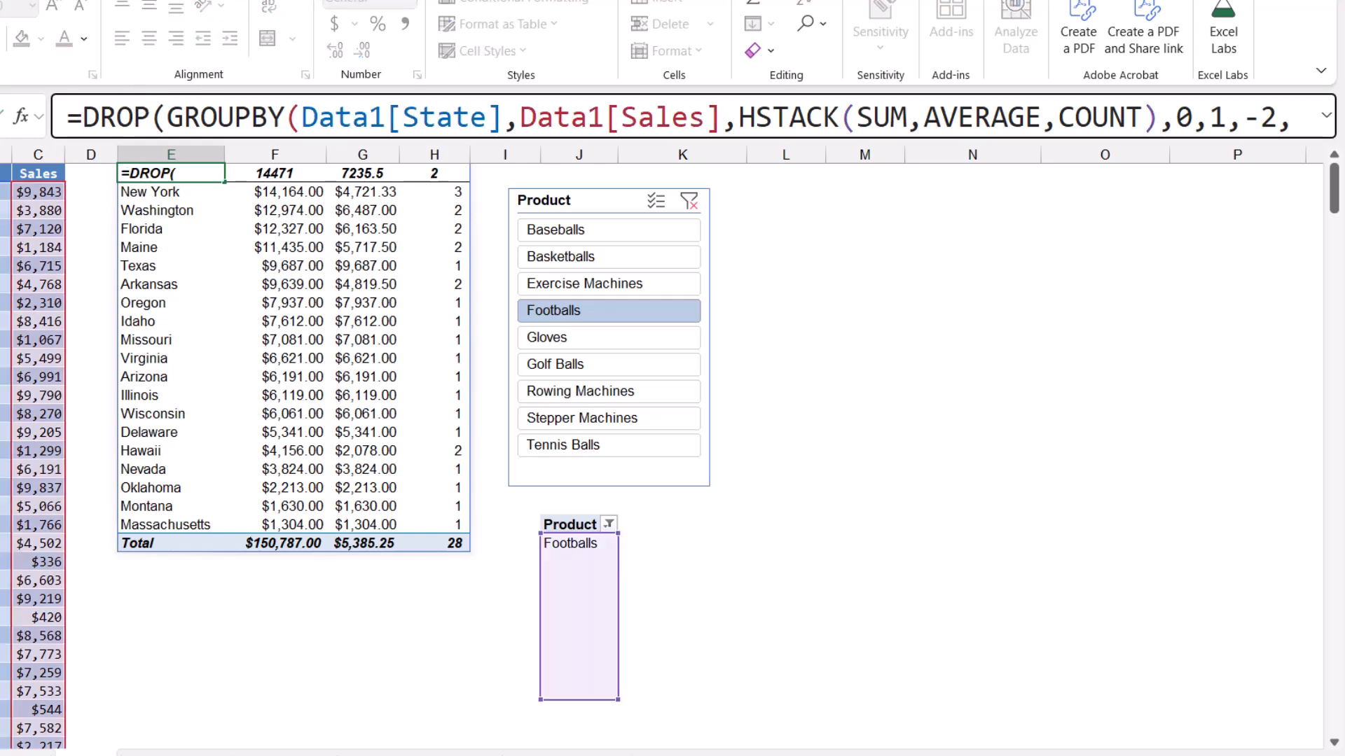
pyautogui.write('VSTACK(')
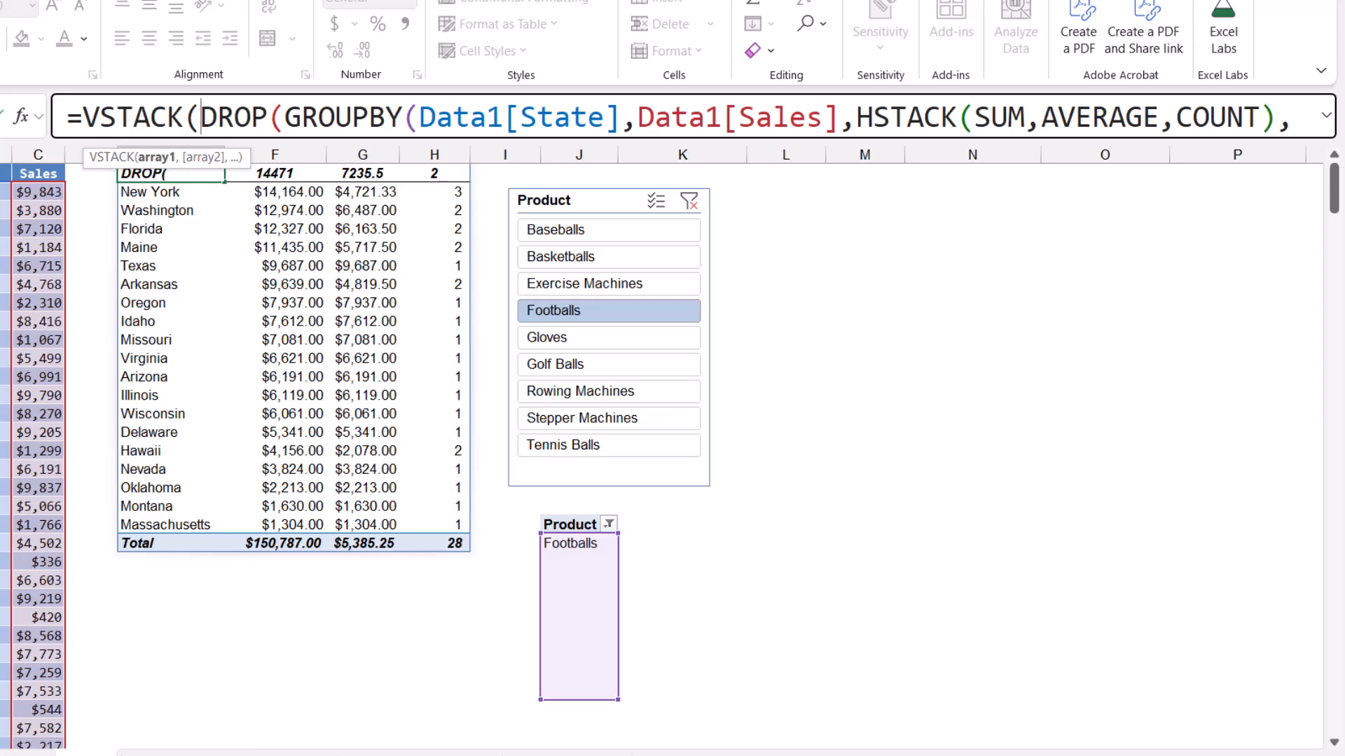
pyautogui.write('{}')
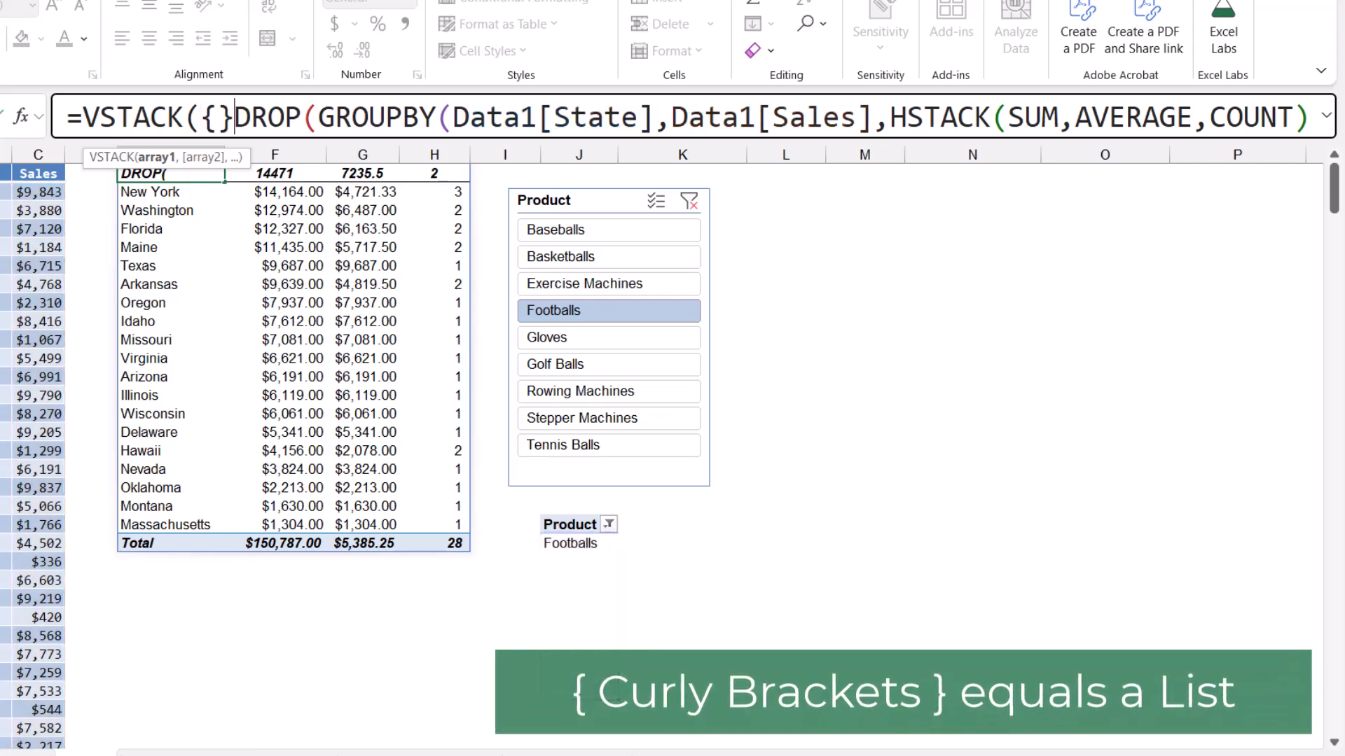
pyautogui.write(',')
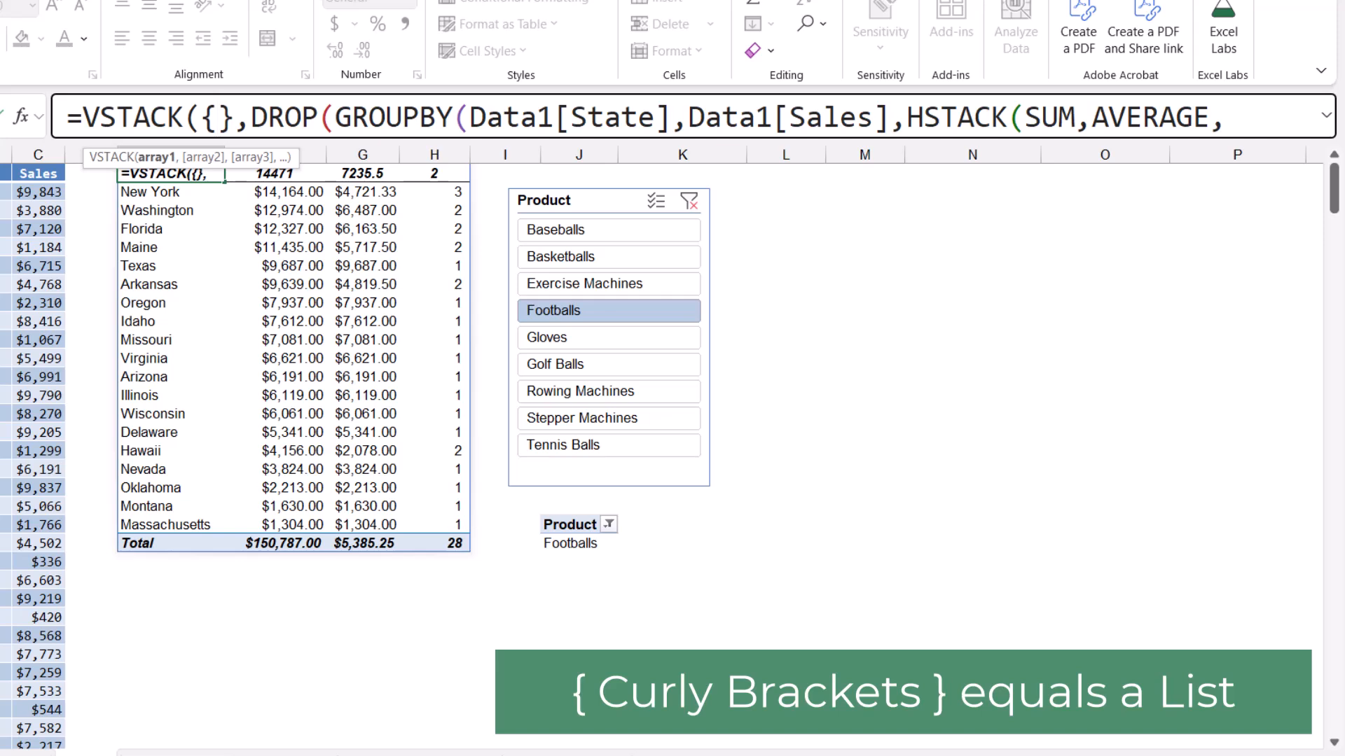
# Fill the VSTACK header list with "State", "Total Sales", "Avg. Sales" and "# of Sales", complete the formula and show it in full.
pyautogui.write('"St')
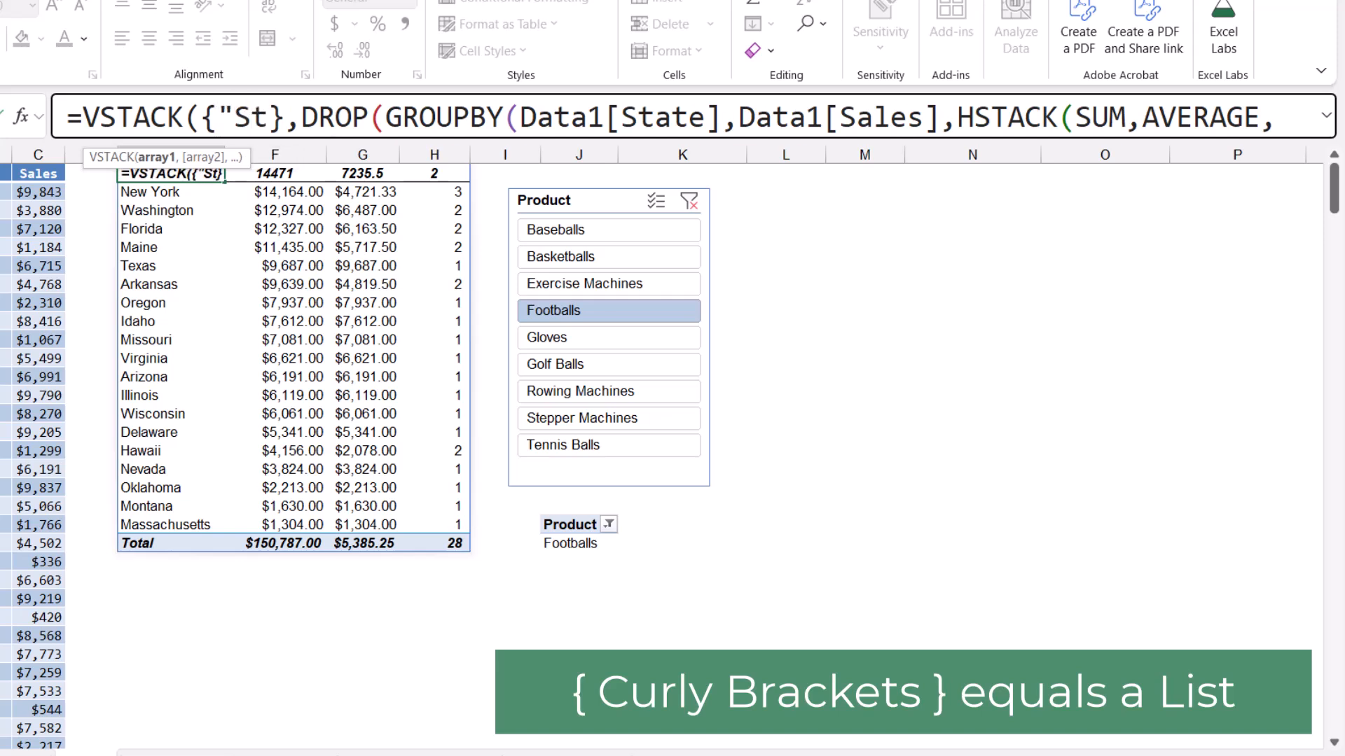
pyautogui.write('ate", "Total S')
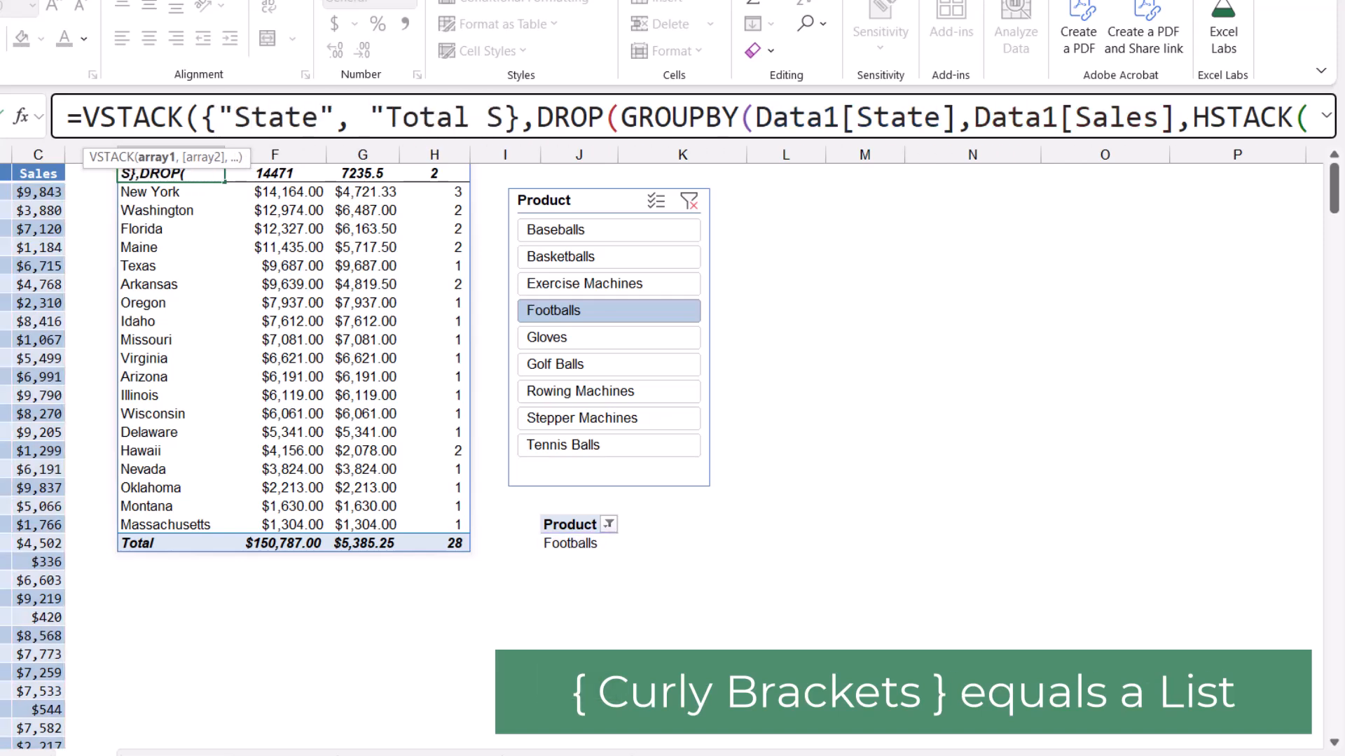
pyautogui.write('ales", "Avg')
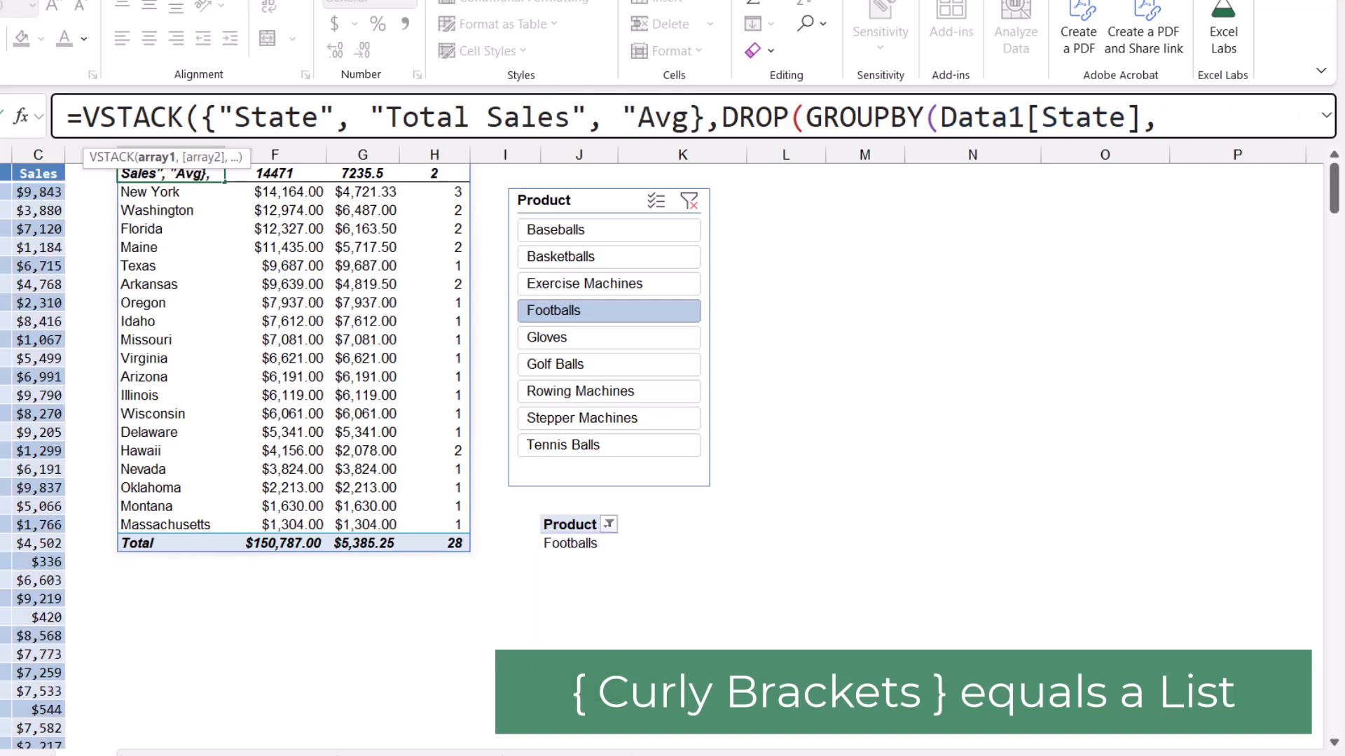
pyautogui.write('. Sales", ')
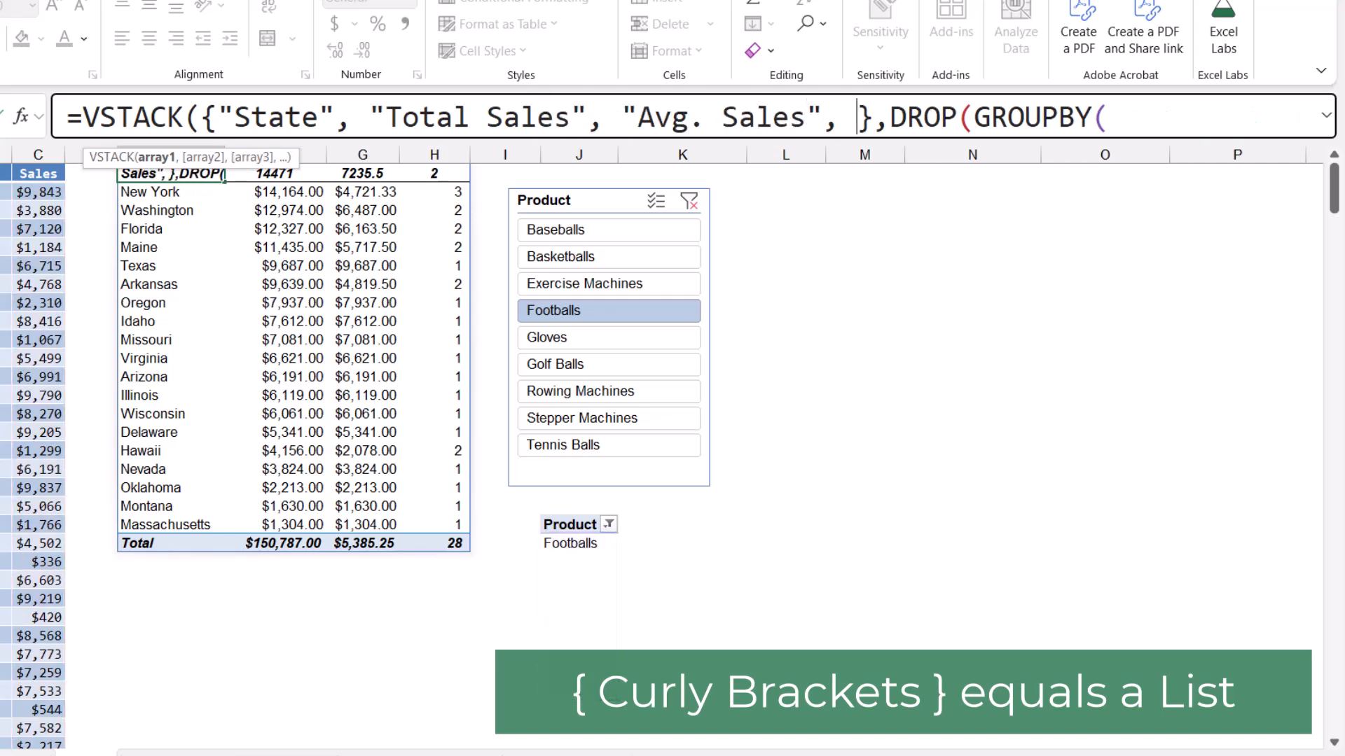
pyautogui.write('"# of Sales')
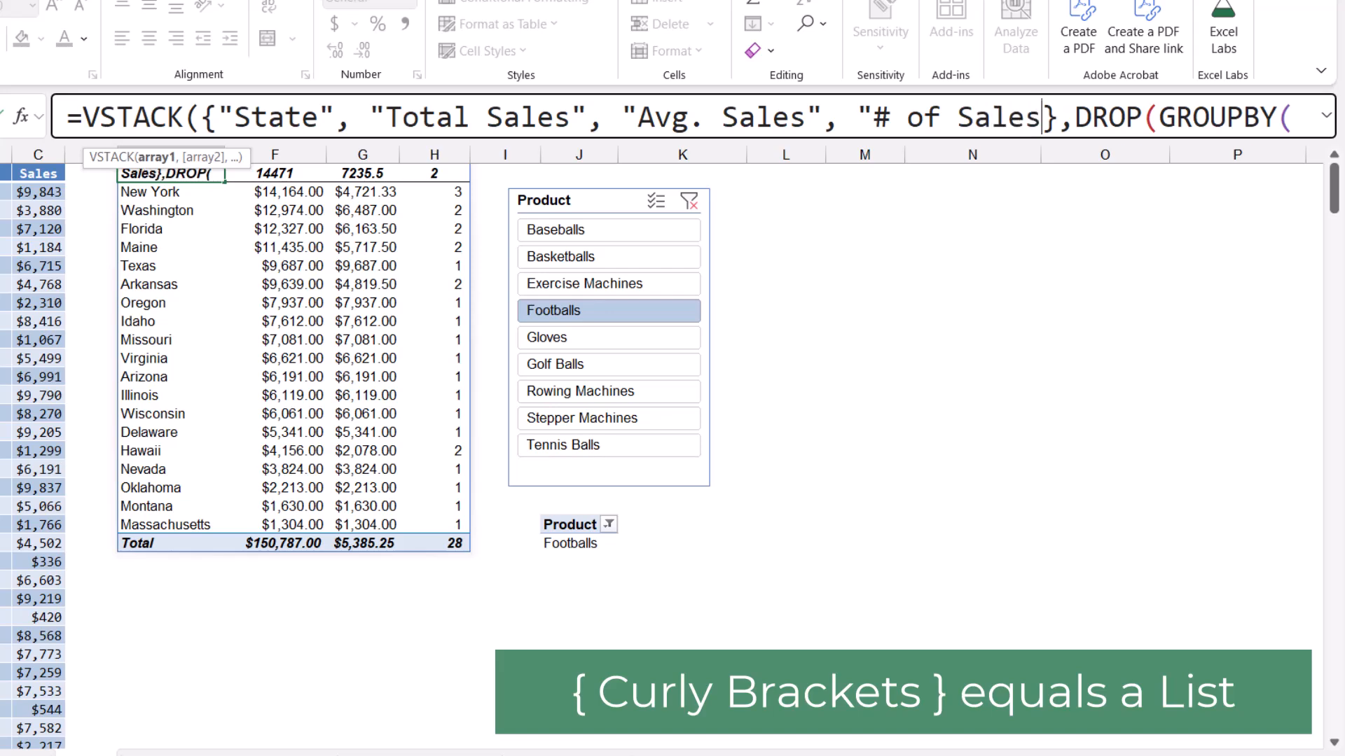
pyautogui.write('"')
pyautogui.press('Down')
pyautogui.press('Down')
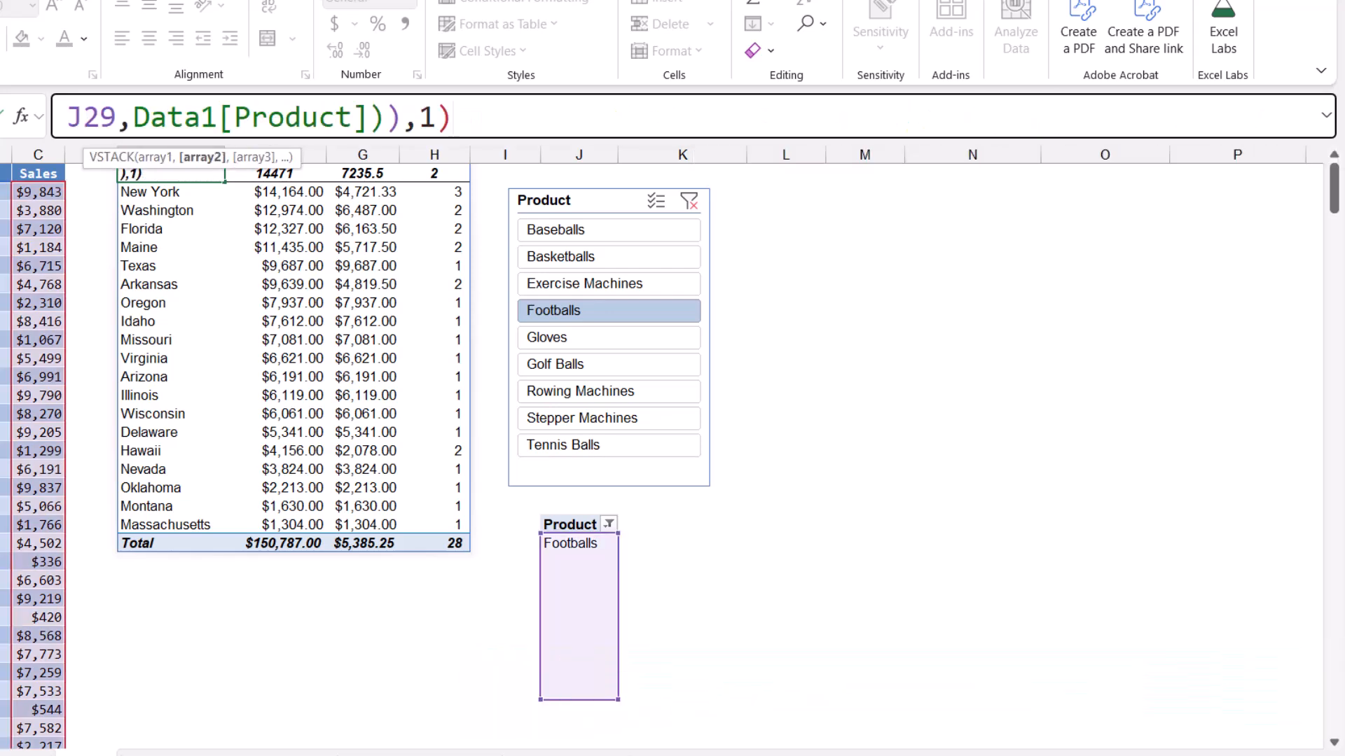
pyautogui.write(')')
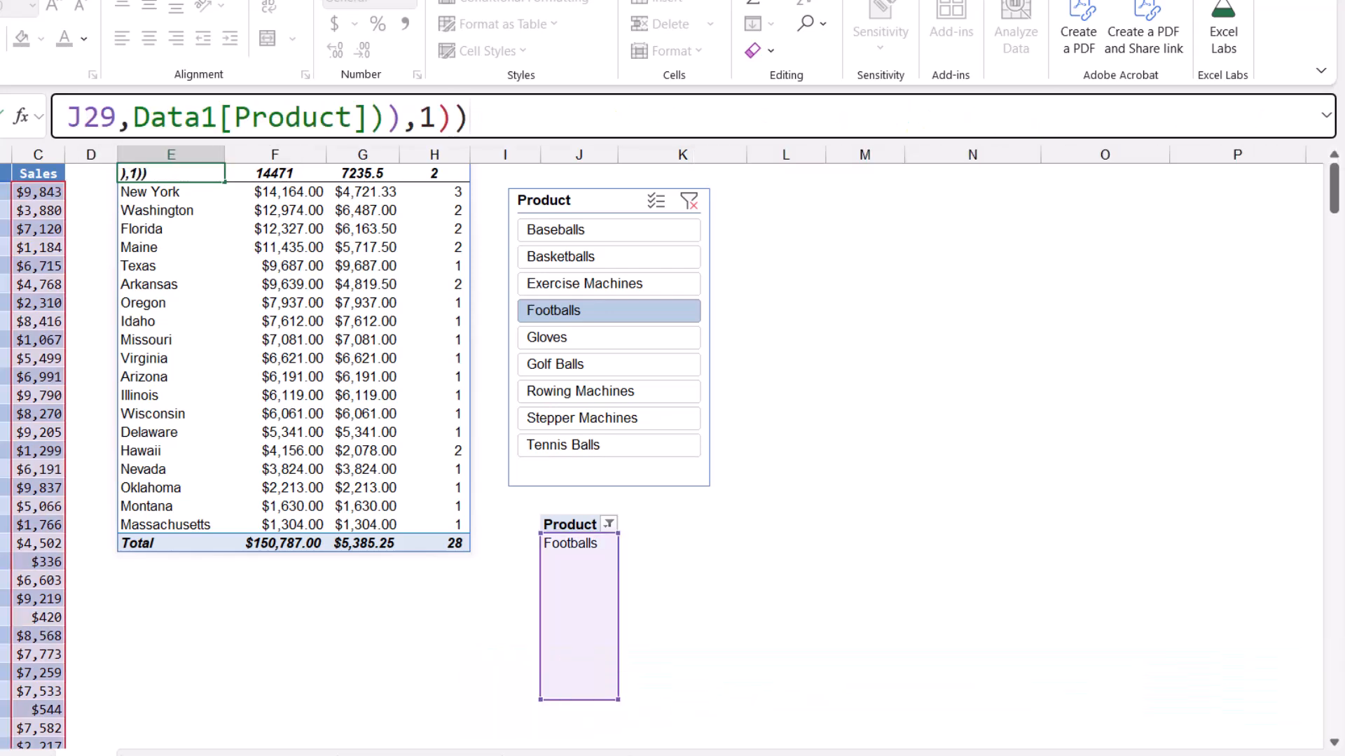
pyautogui.hotkey('ctrl', 'Return')
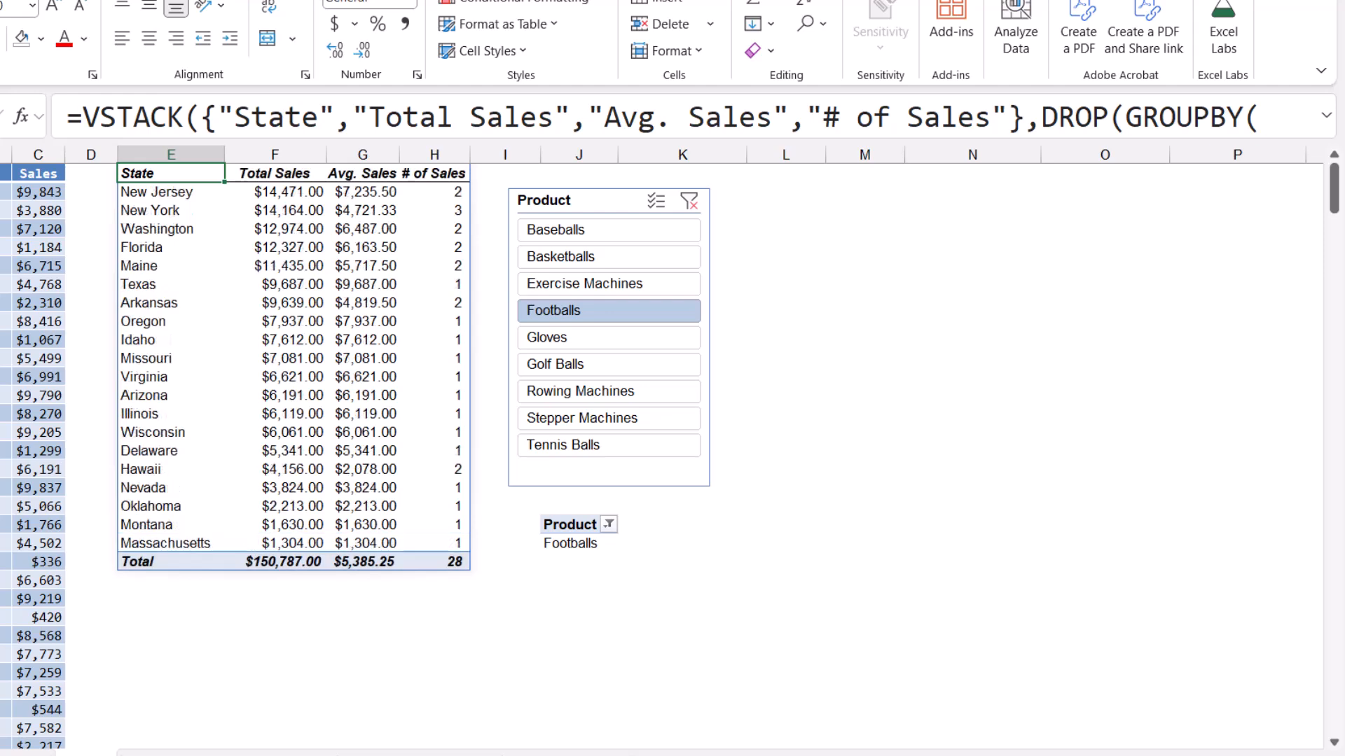
pyautogui.click(1326, 114)
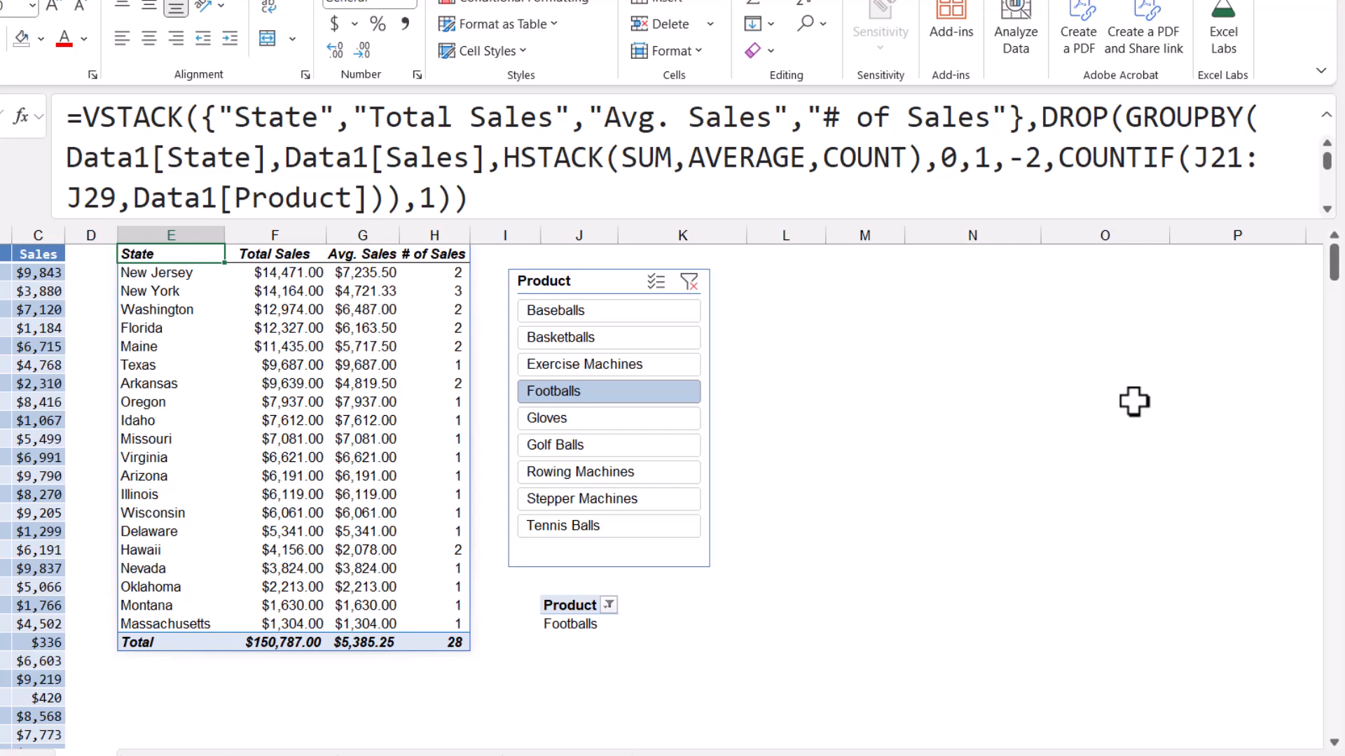
# Examine the COUNTIF, DROP and VSTACK header parts of the formula in E1, leaving it unchanged and collapsing the formula display.
pyautogui.click(1124, 119)
pyautogui.moveTo(1124, 119); pyautogui.dragTo(381, 198)
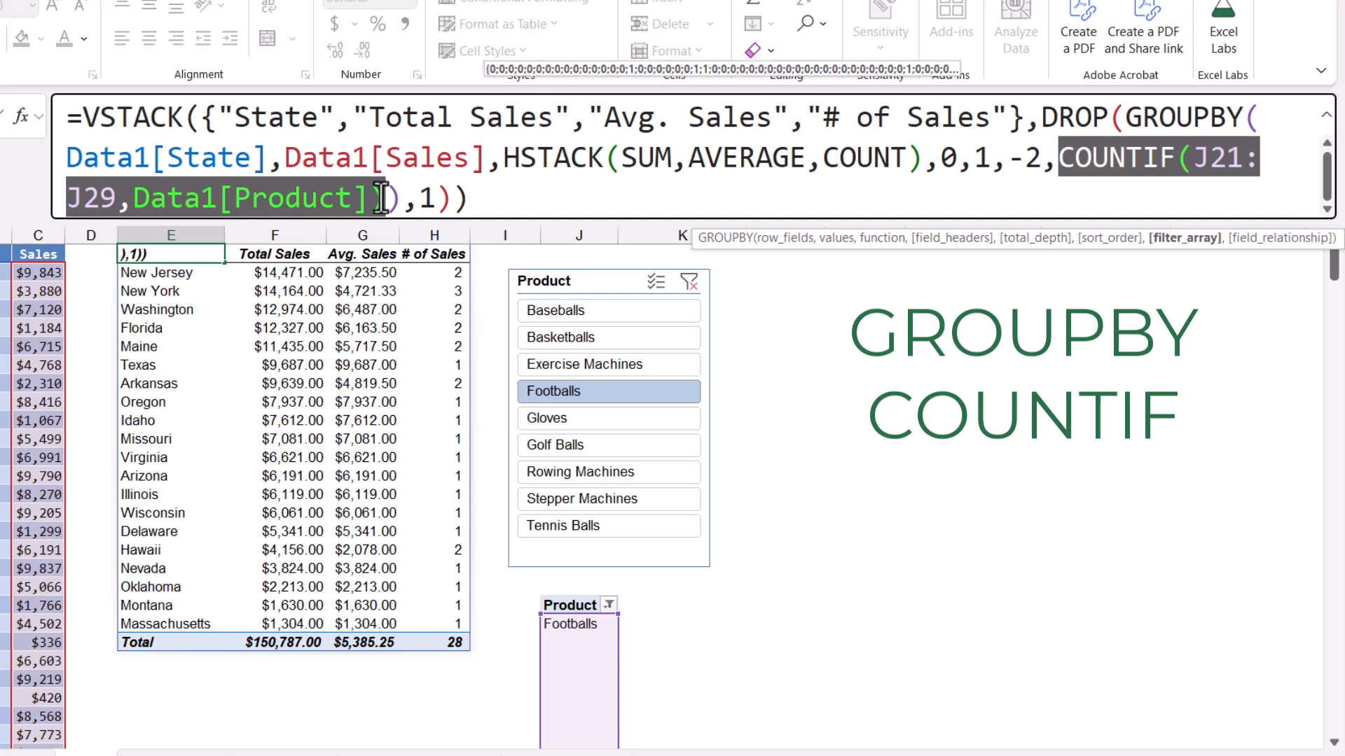
pyautogui.moveTo(1041, 116); pyautogui.dragTo(1122, 114)
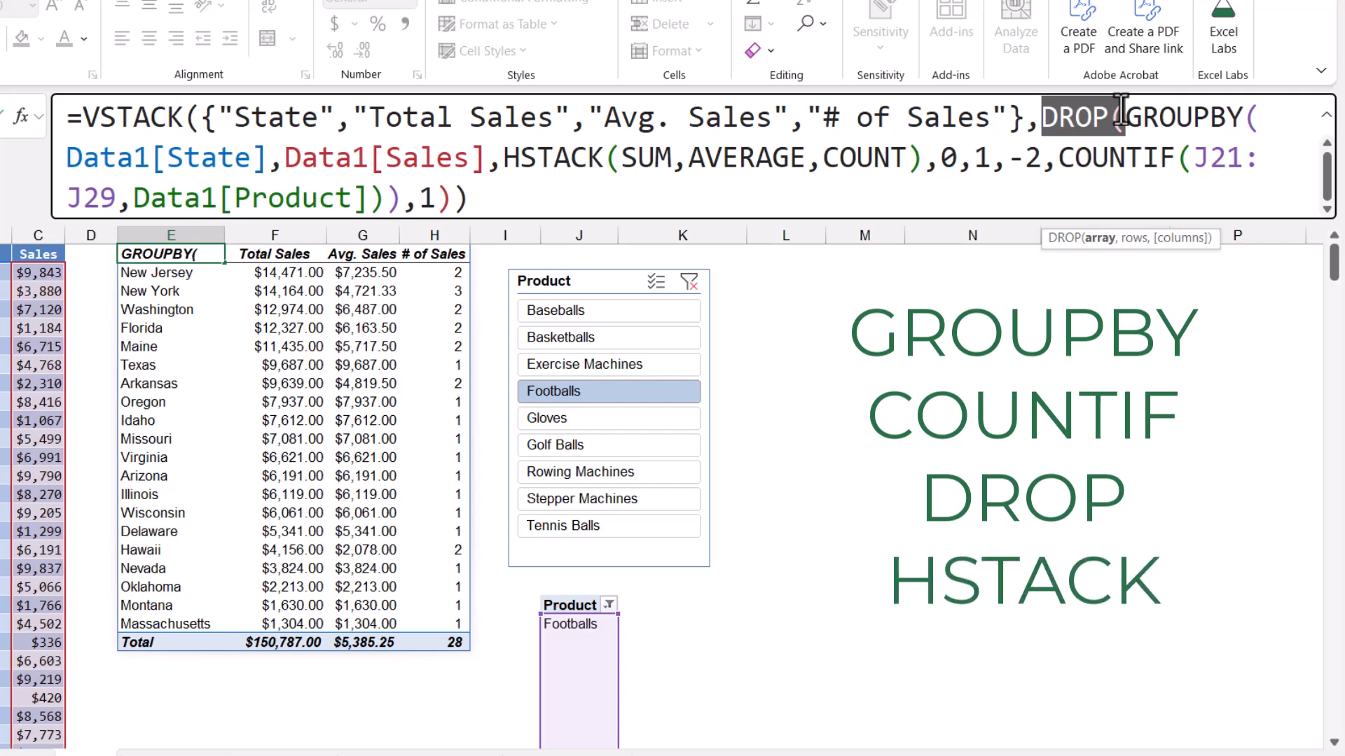
pyautogui.moveTo(81, 116); pyautogui.dragTo(1019, 126)
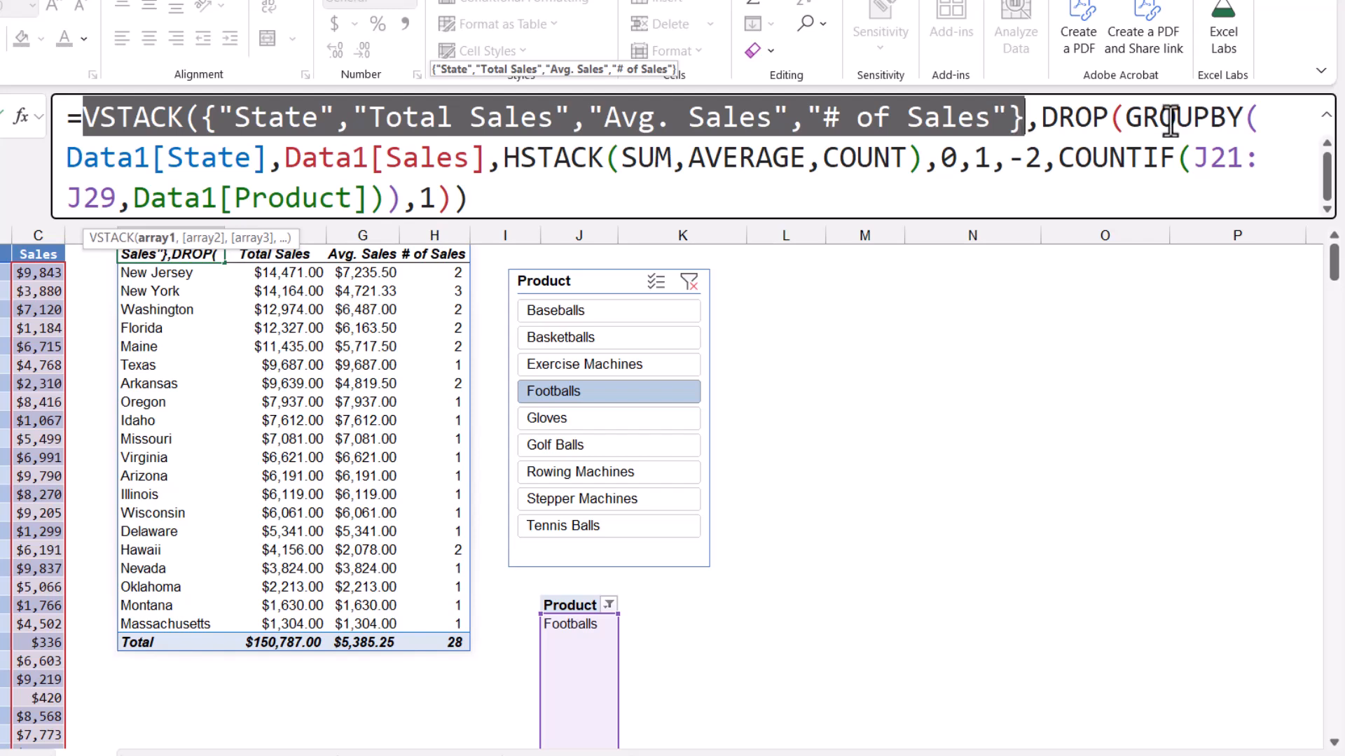
pyautogui.press('Escape')
pyautogui.click(1326, 114)
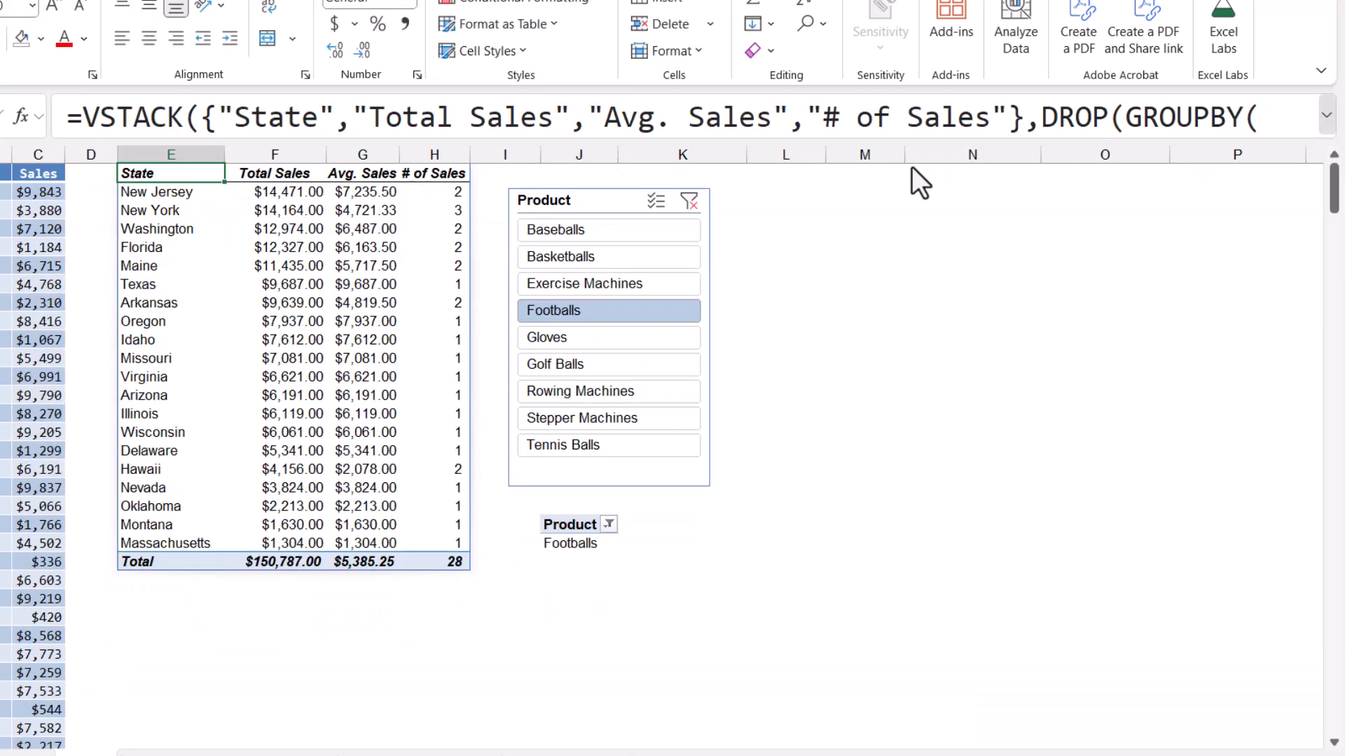
# Test the report by filtering the Product slicer to Baseballs, Basketballs, Rowing Machines and Tennis Balls in turn.
pyautogui.click(658, 230)
pyautogui.click(644, 258)
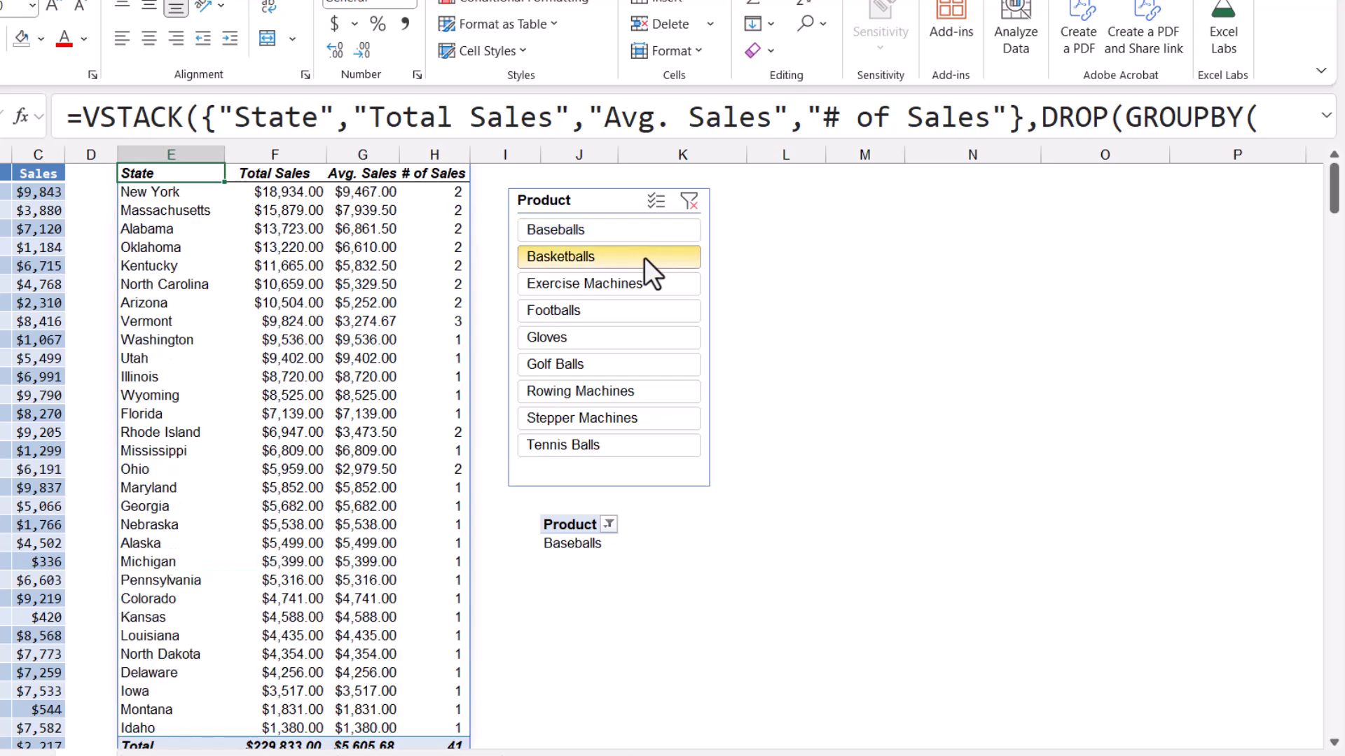
pyautogui.click(586, 392)
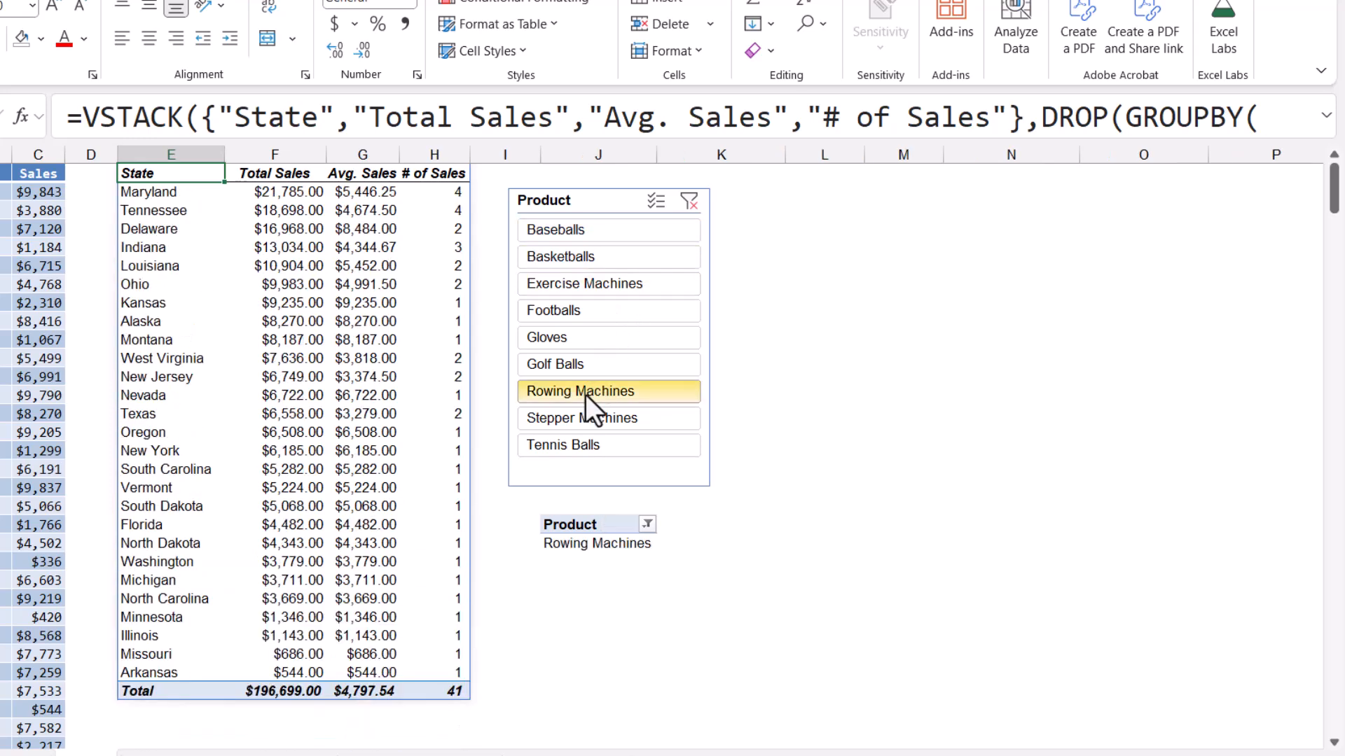
pyautogui.click(579, 441)
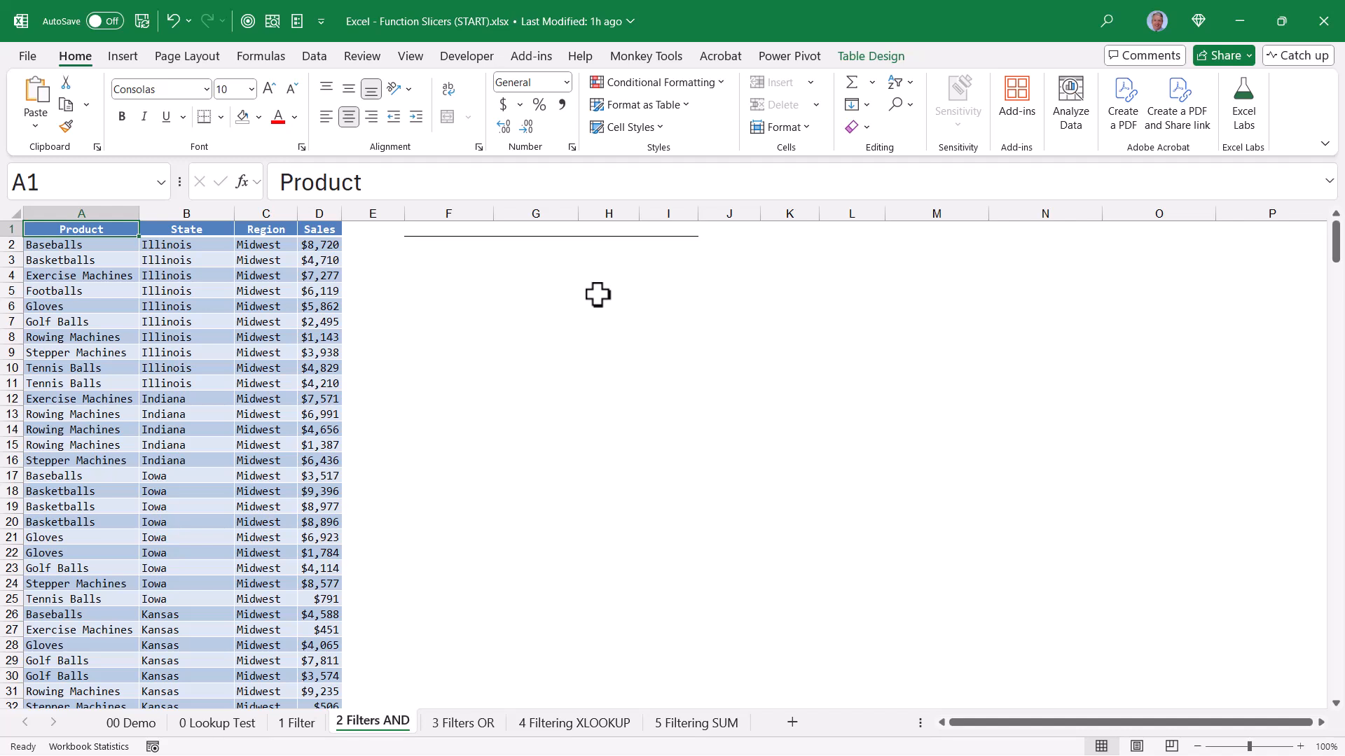
# On the 2 Filters AND sheet, create a PivotTable from the Data2 table at J18 with Region in the rows.
pyautogui.click(114, 313)
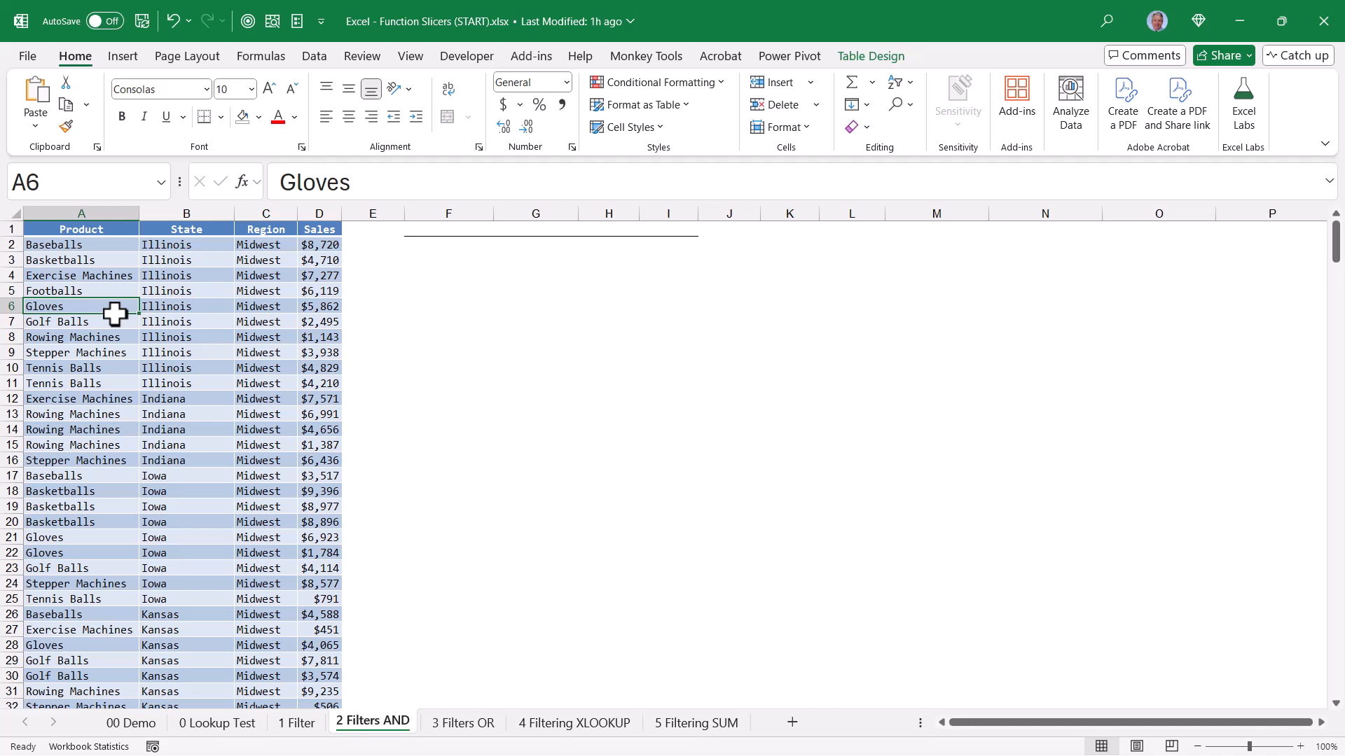
pyautogui.moveTo(98, 262); pyautogui.dragTo(93, 476)
pyautogui.moveTo(262, 248); pyautogui.dragTo(270, 438)
pyautogui.click(270, 434)
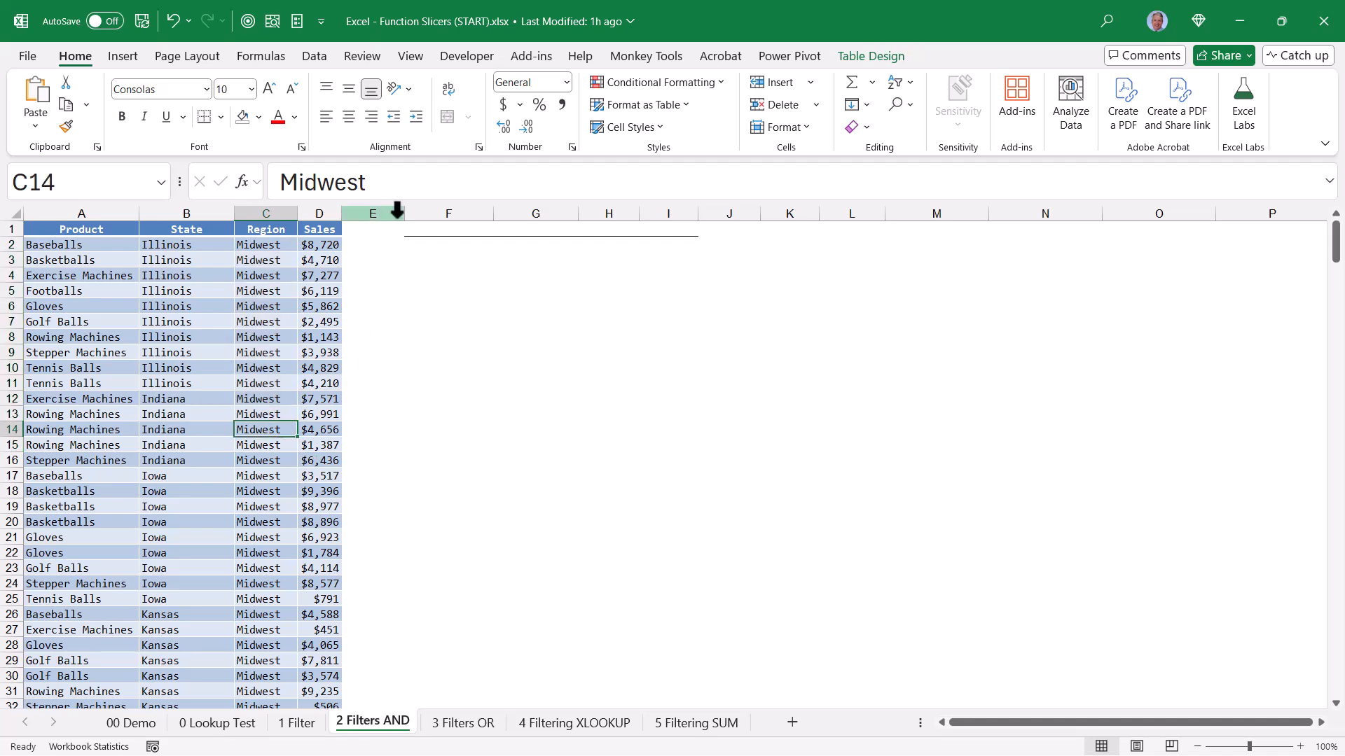
pyautogui.click(855, 54)
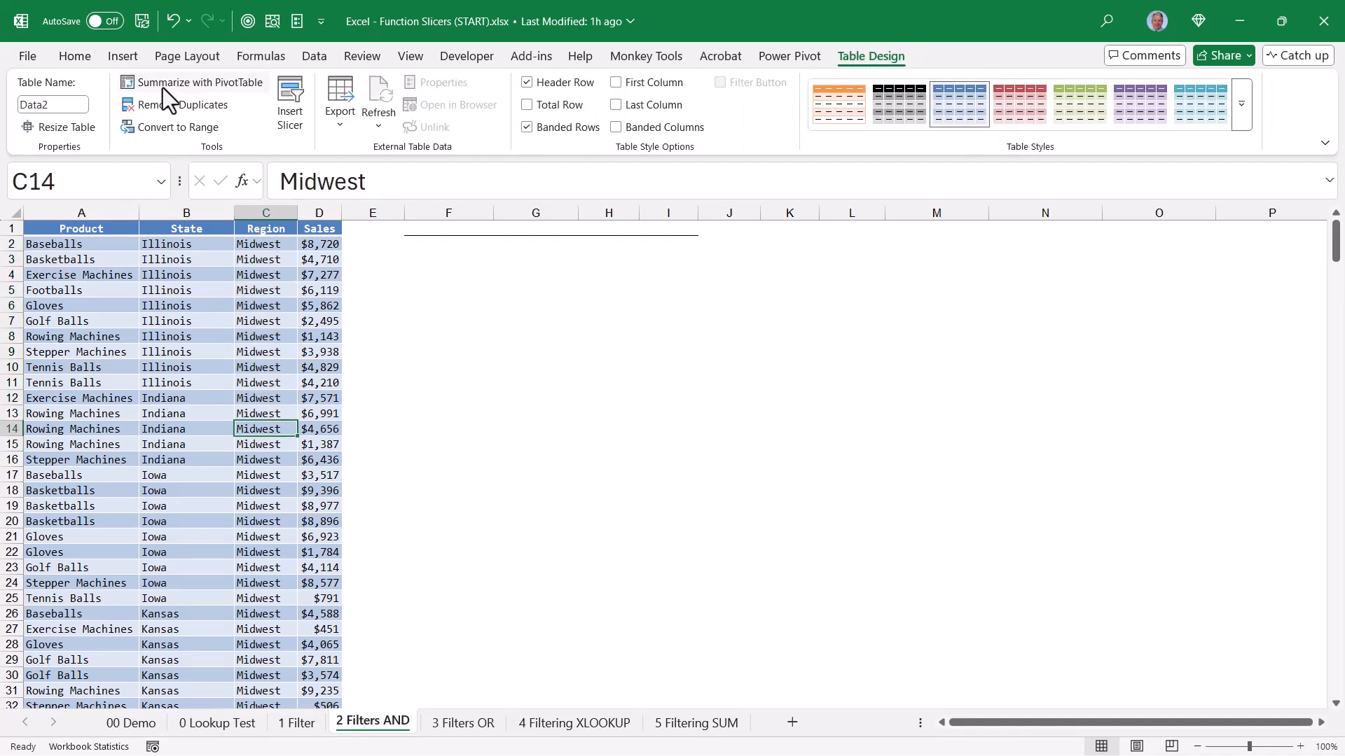
pyautogui.click(169, 82)
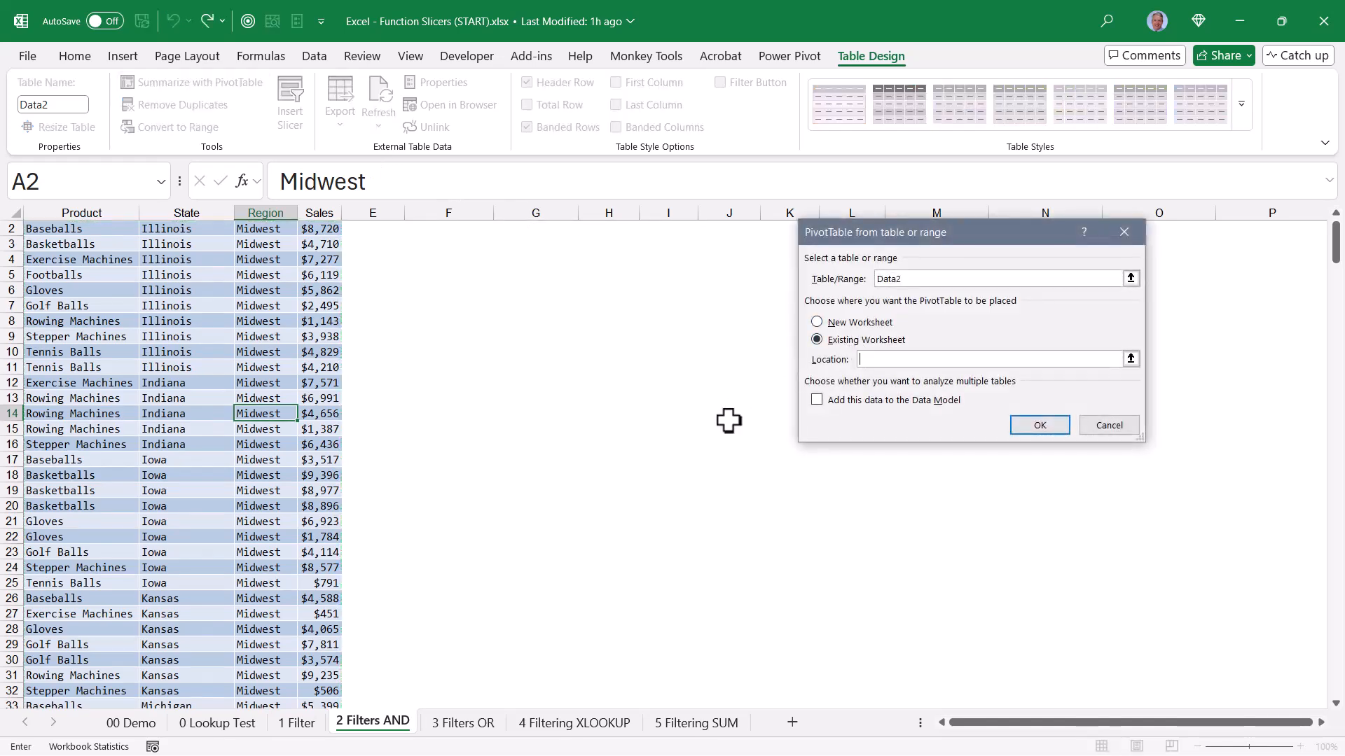
pyautogui.click(729, 475)
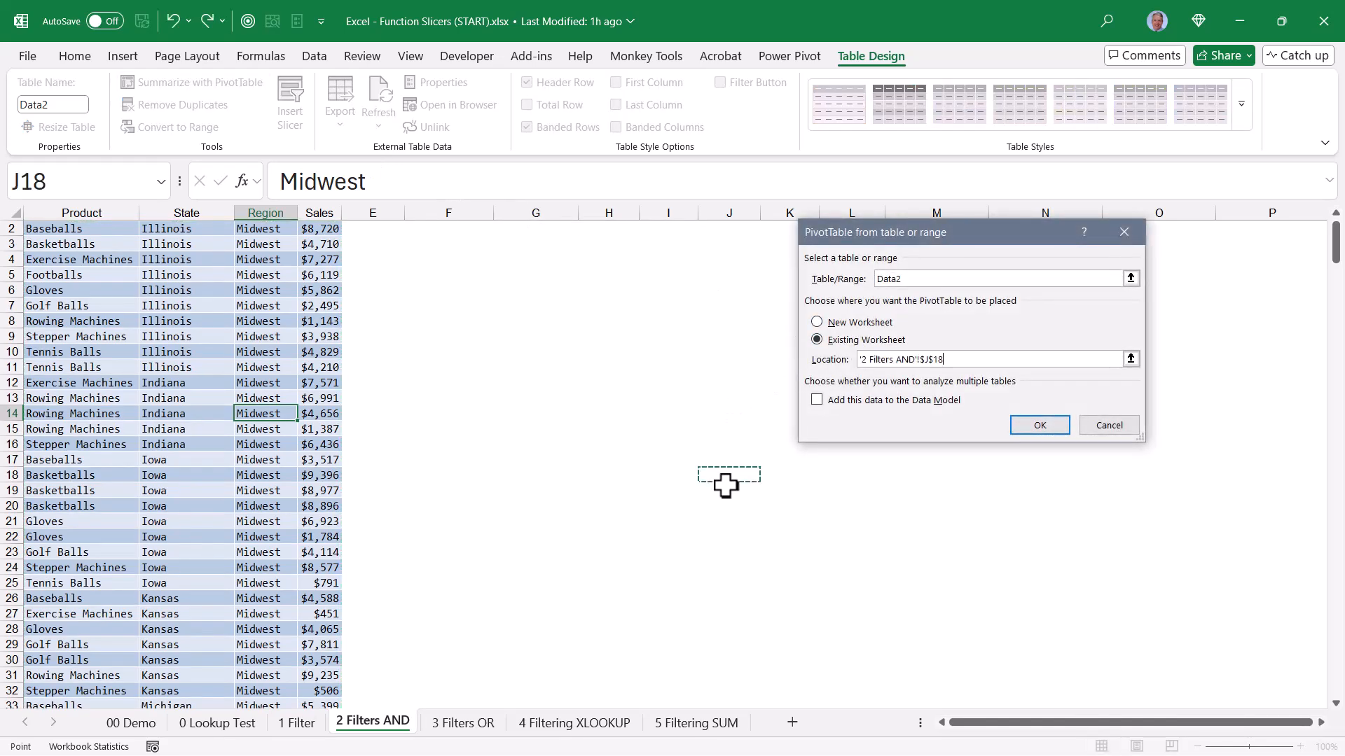
pyautogui.click(1039, 425)
pyautogui.click(1059, 363)
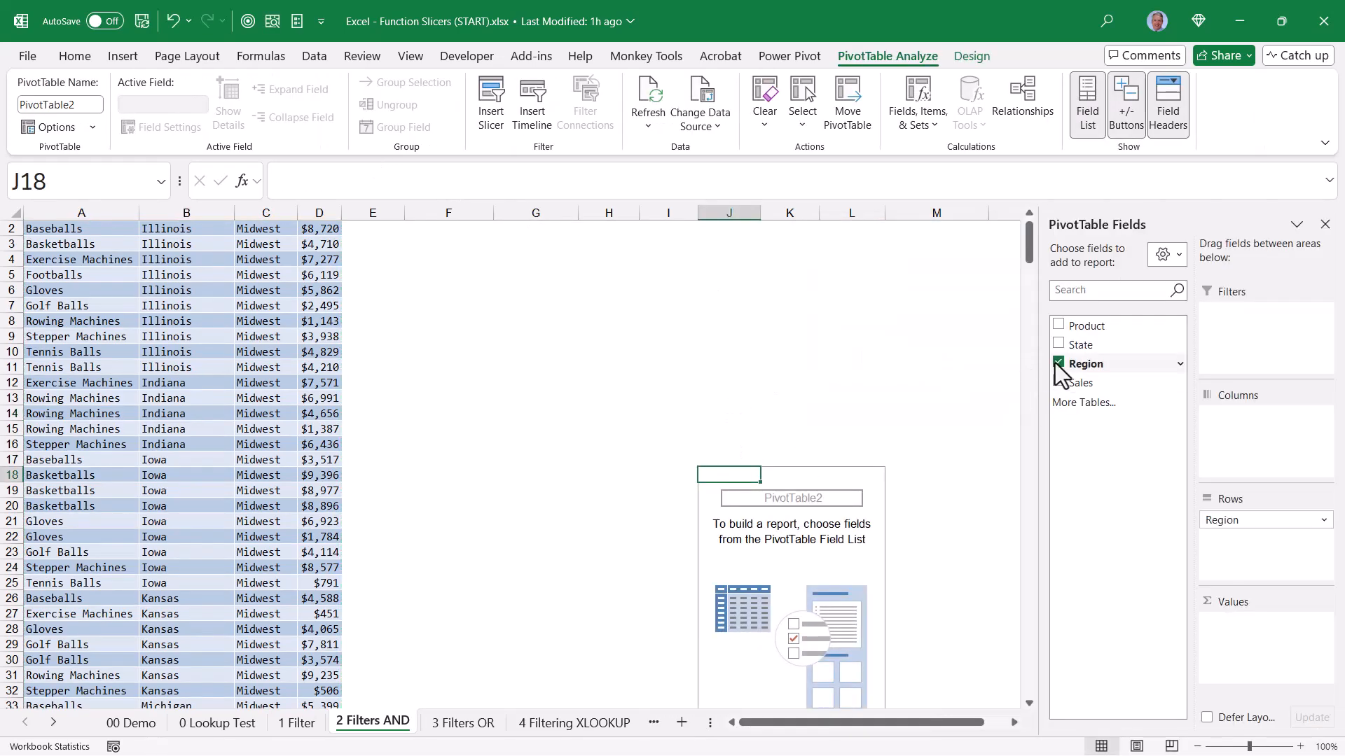
# Turn off subtotals and grand totals in the Region PivotTable and show it in tabular form.
pyautogui.click(972, 56)
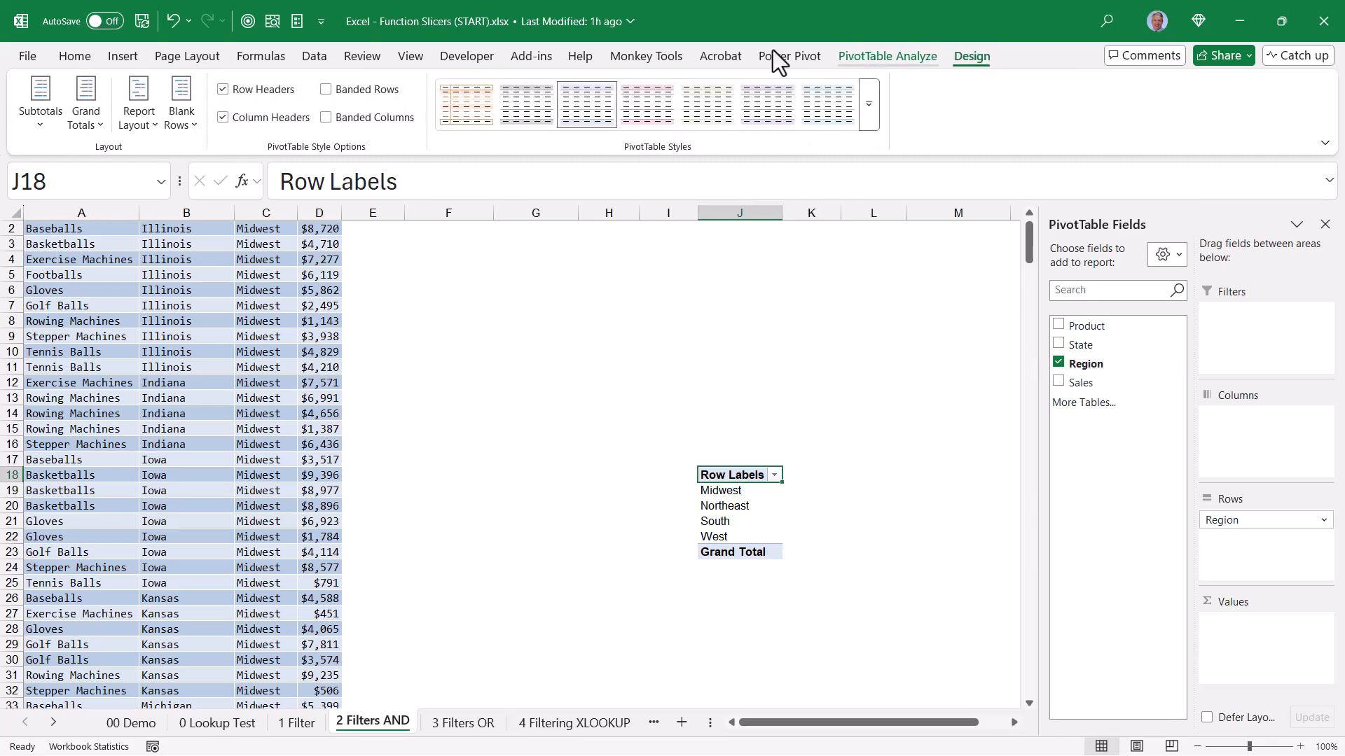
pyautogui.click(40, 98)
pyautogui.click(105, 163)
pyautogui.click(87, 105)
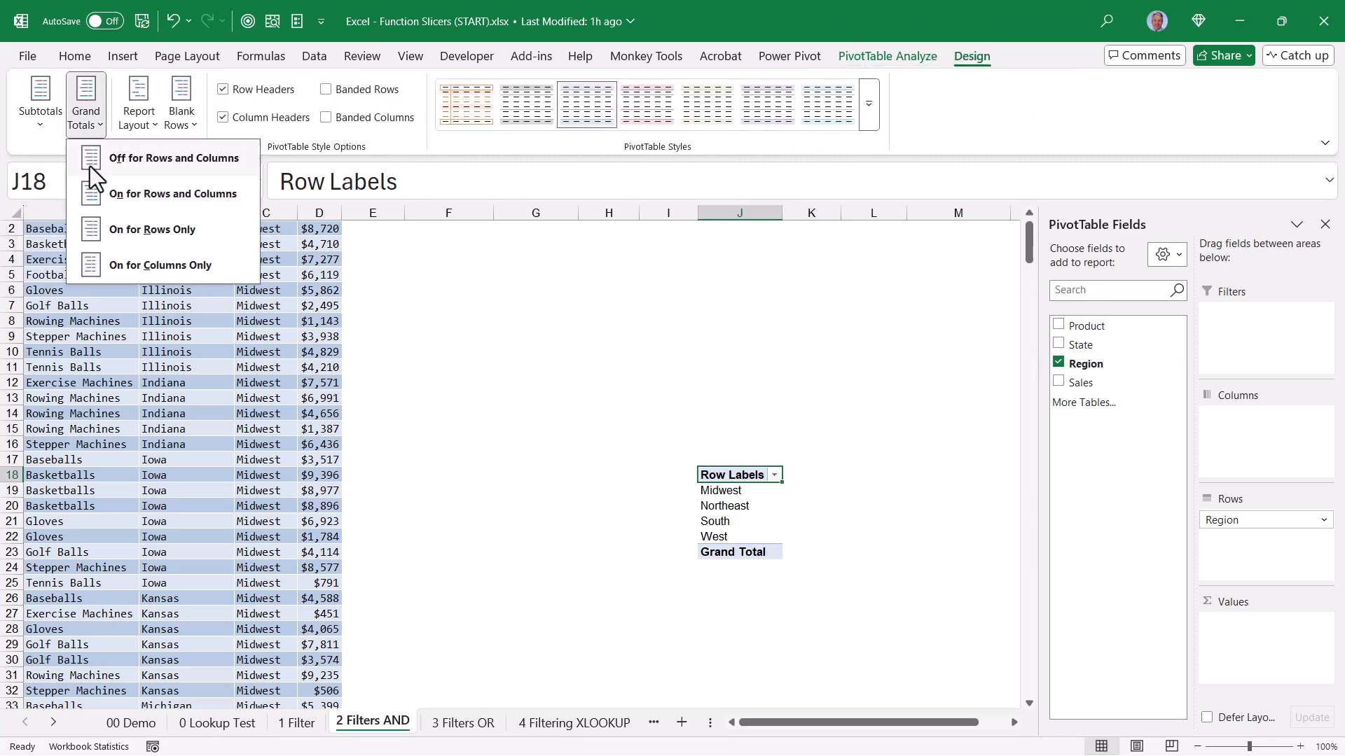
pyautogui.click(94, 166)
pyautogui.click(143, 98)
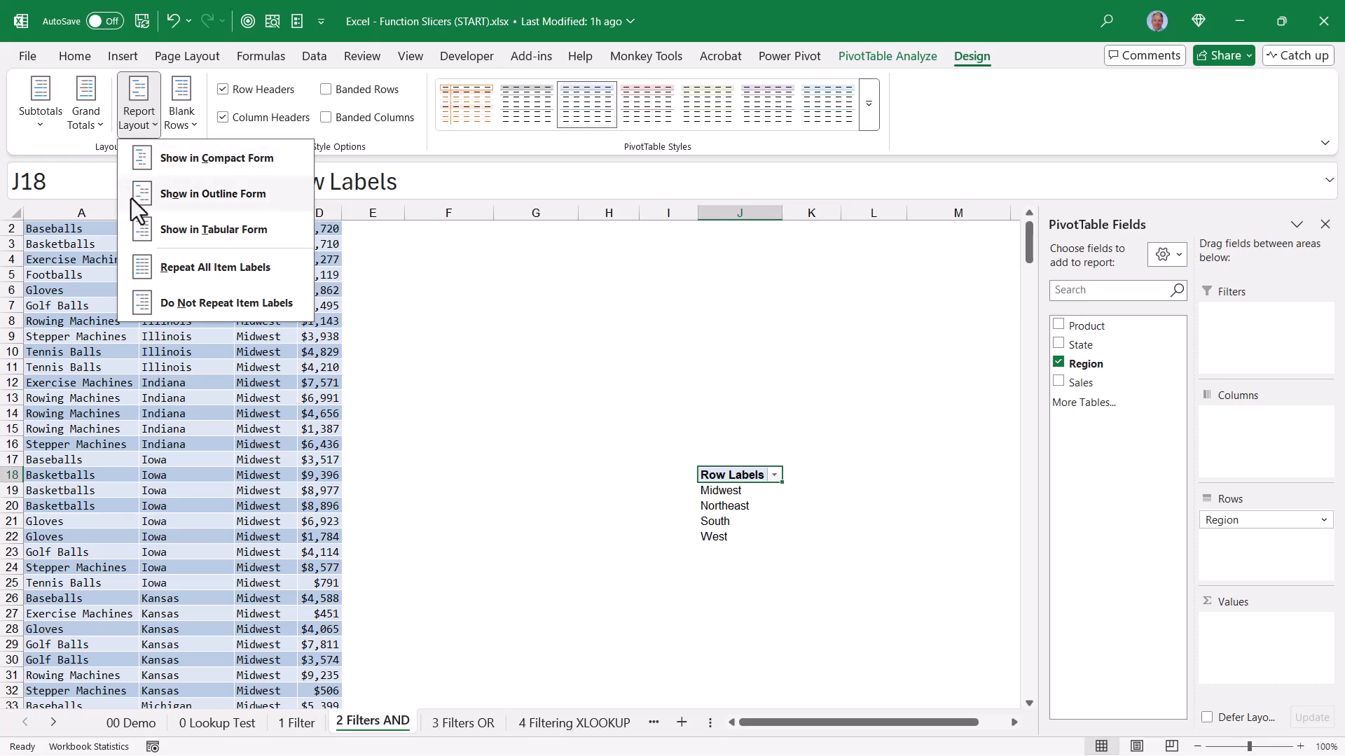
pyautogui.click(160, 229)
pyautogui.scroll(1, 273, 328)
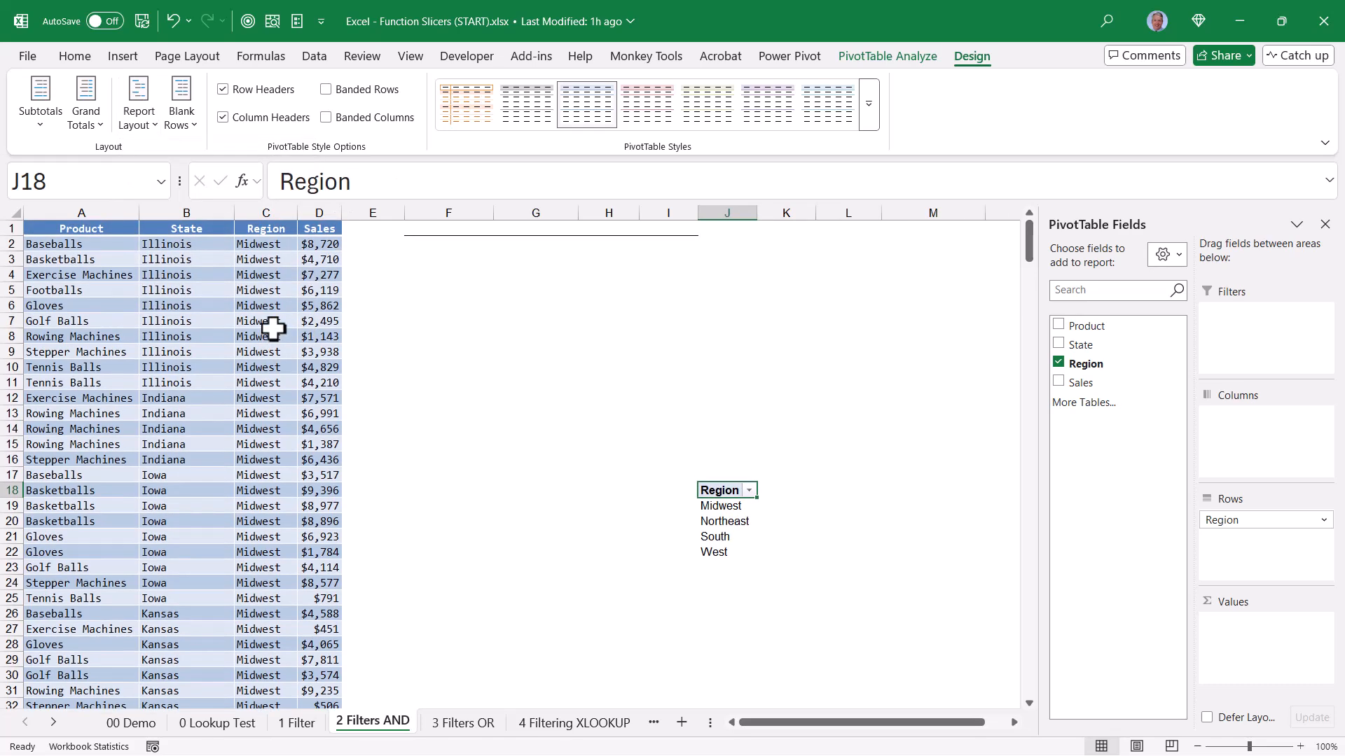
# Create a second PivotTable from Data2 on the existing worksheet at M18 with Product in the rows.
pyautogui.moveTo(68, 306); pyautogui.dragTo(77, 490)
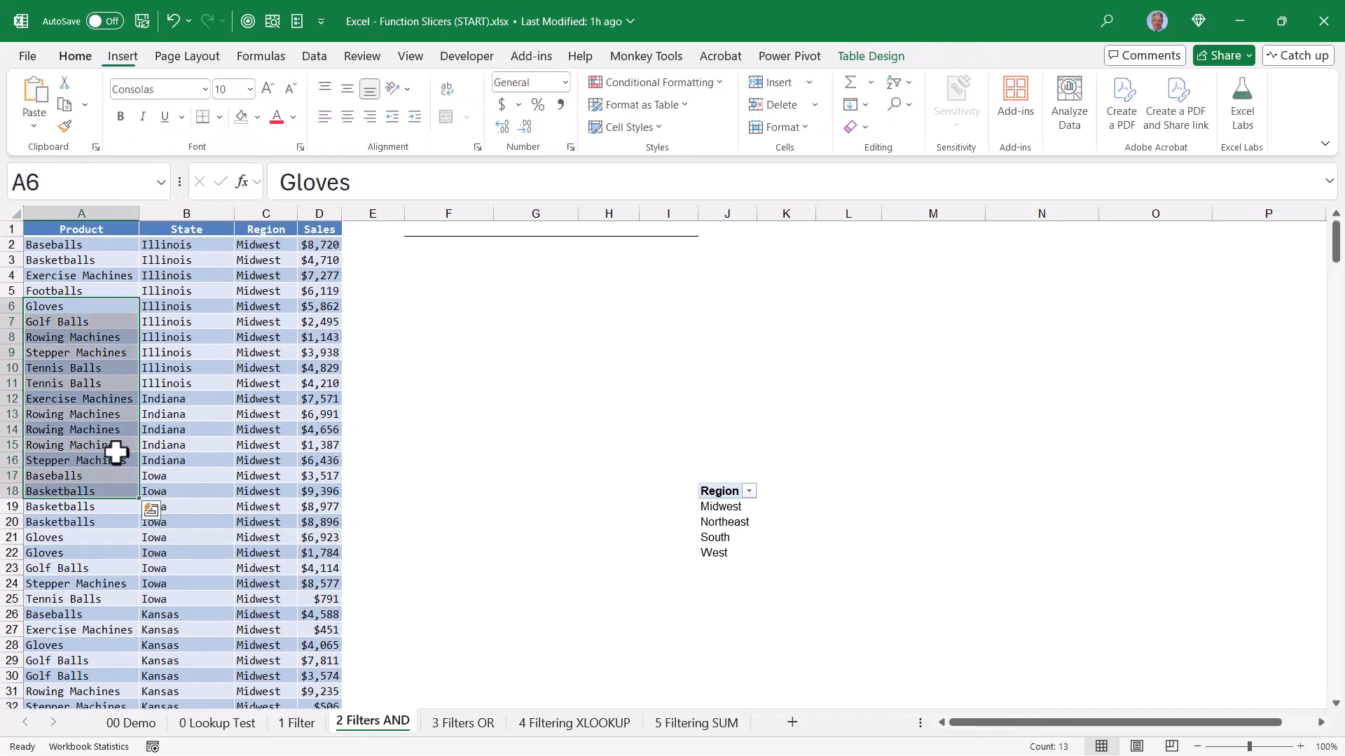
pyautogui.click(113, 446)
pyautogui.click(854, 58)
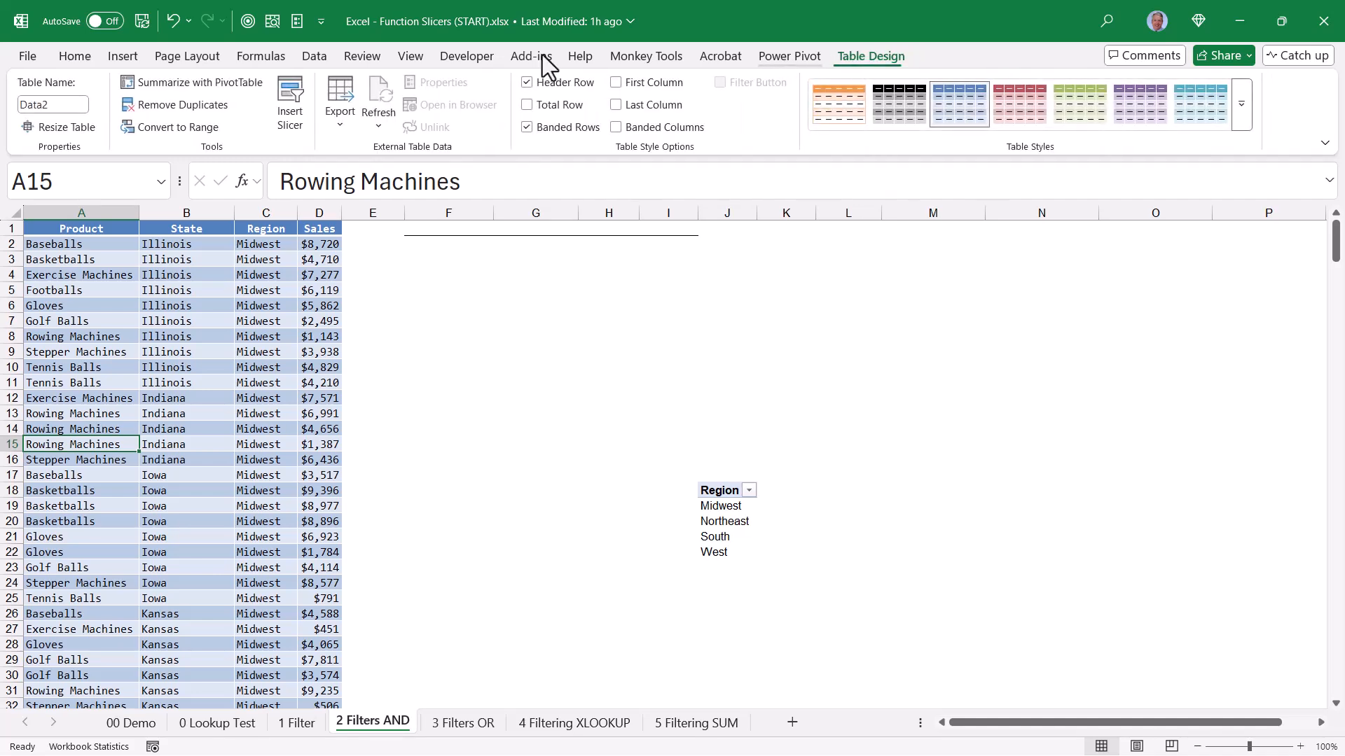
pyautogui.click(160, 87)
pyautogui.click(869, 342)
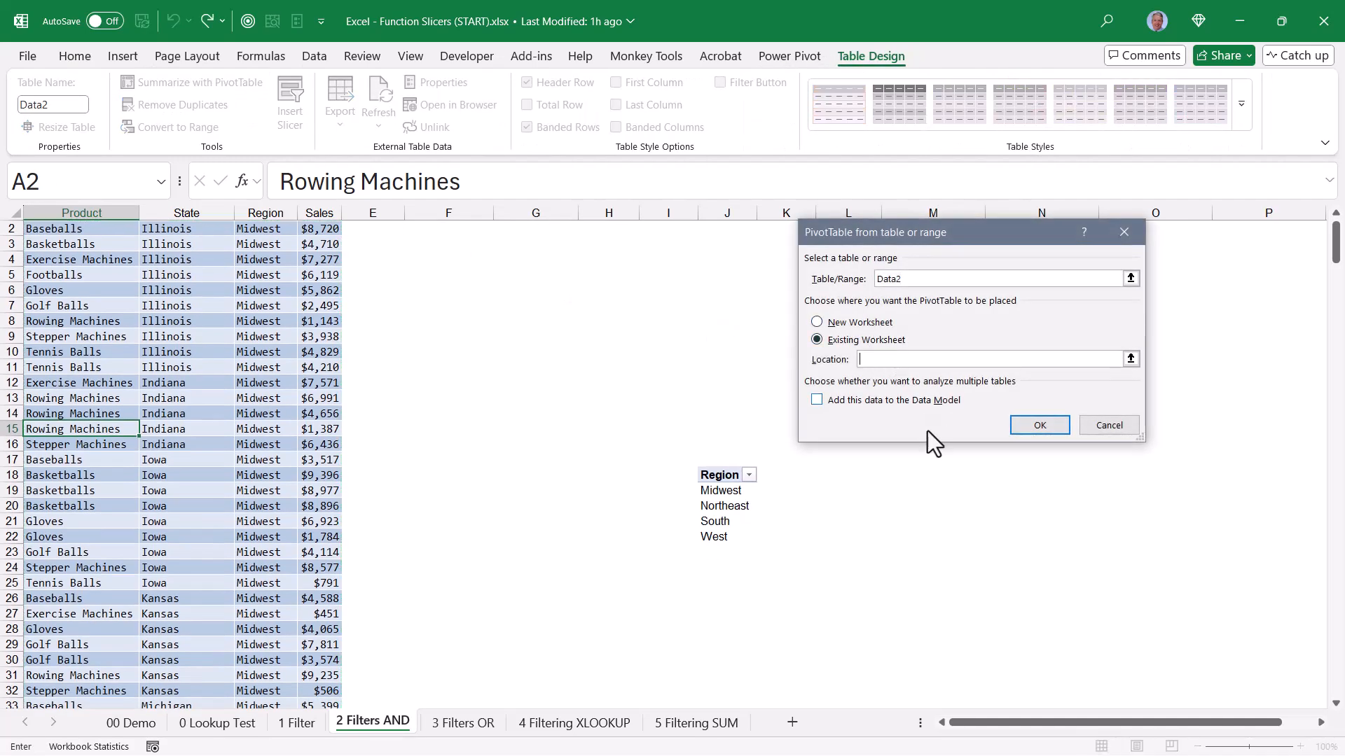
pyautogui.click(929, 473)
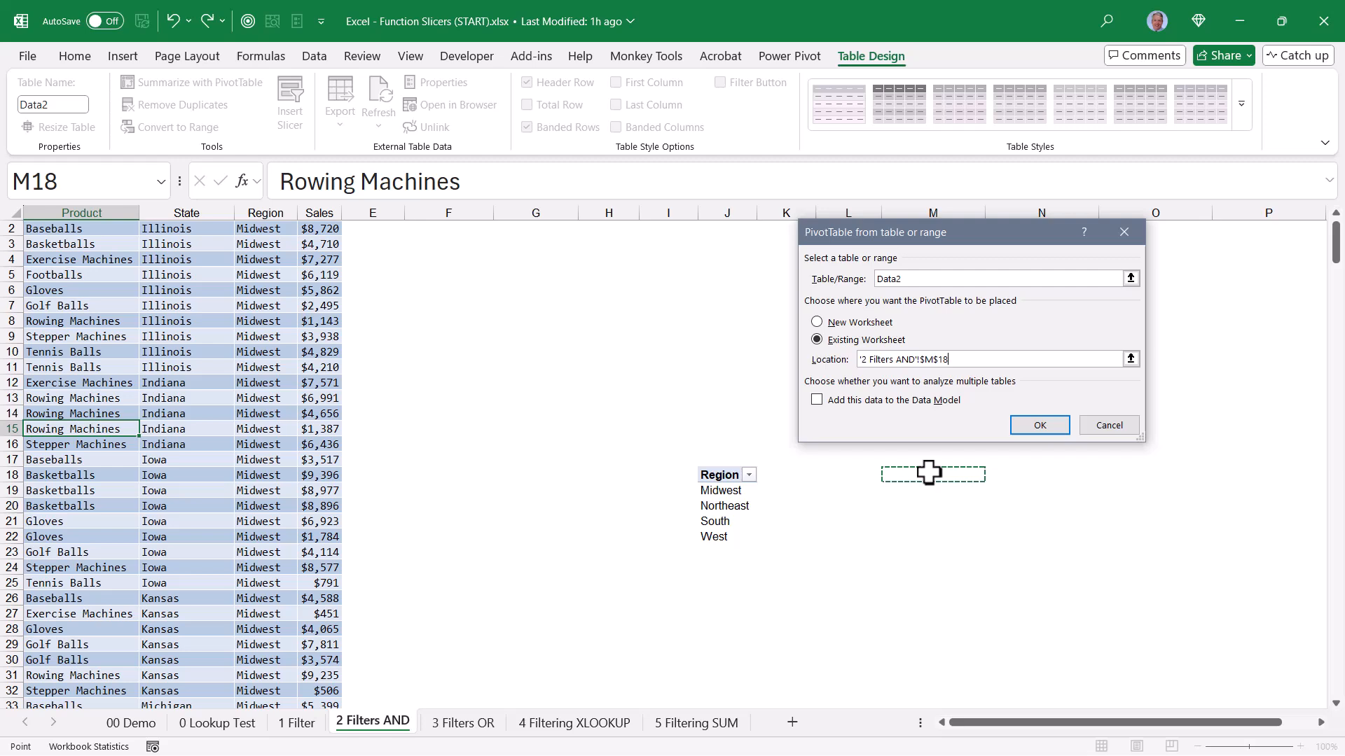
pyautogui.click(1030, 425)
pyautogui.click(1060, 327)
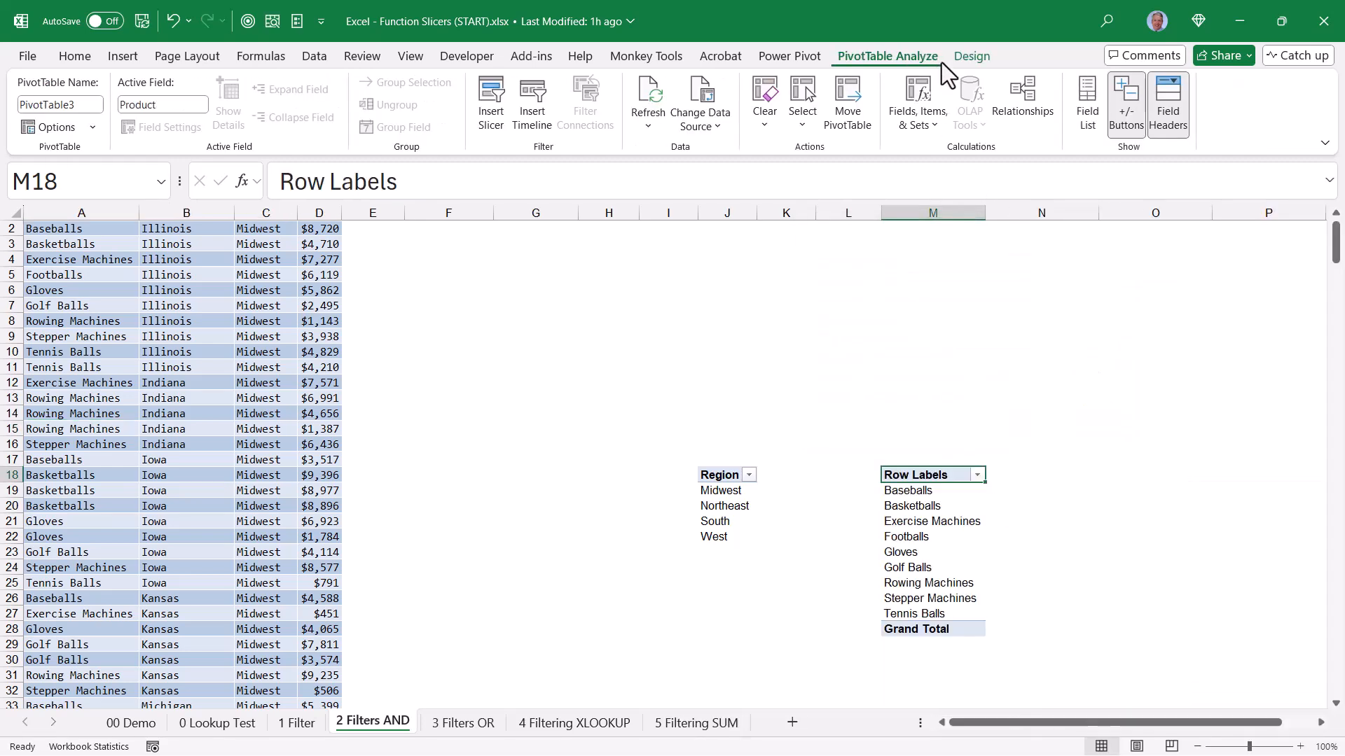
# Remove subtotals and grand totals from the Product PivotTable and set its layout to tabular form.
pyautogui.click(972, 56)
pyautogui.click(43, 118)
pyautogui.click(70, 156)
pyautogui.click(87, 118)
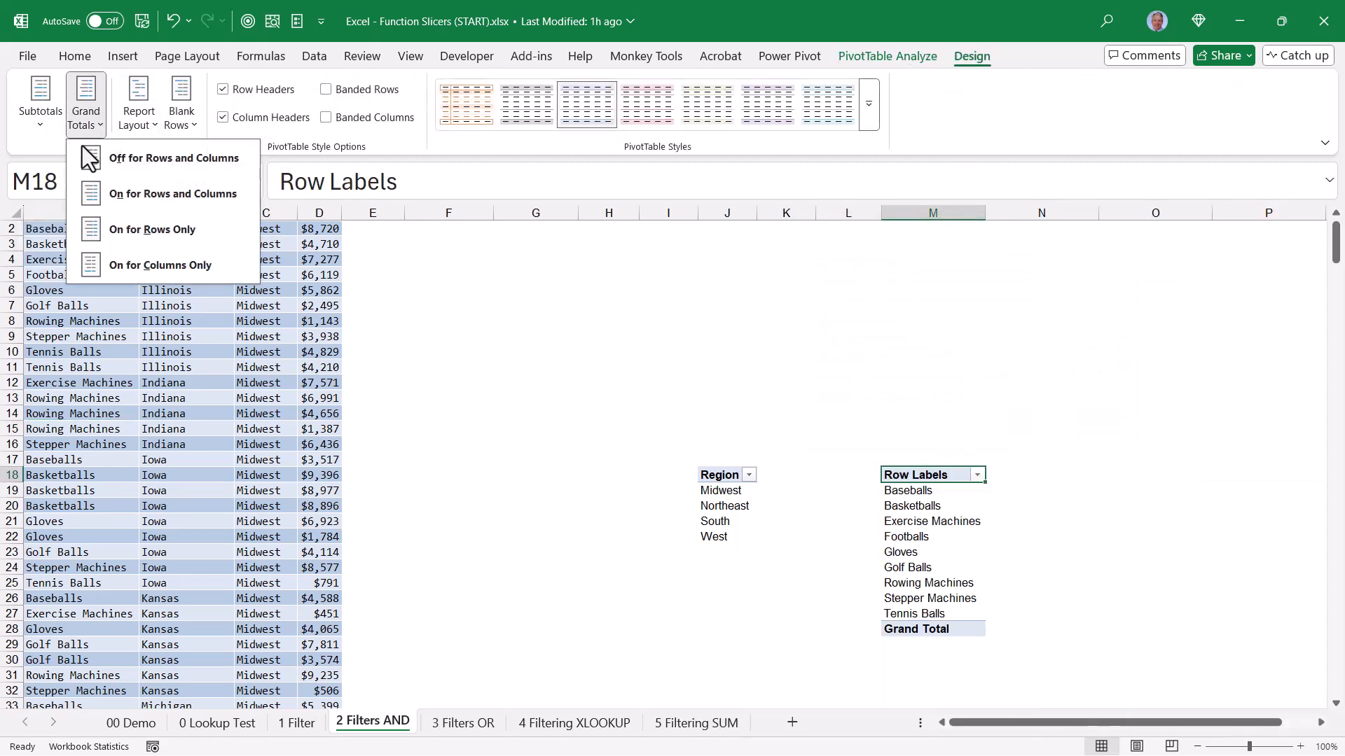
pyautogui.click(96, 157)
pyautogui.click(138, 116)
pyautogui.click(168, 237)
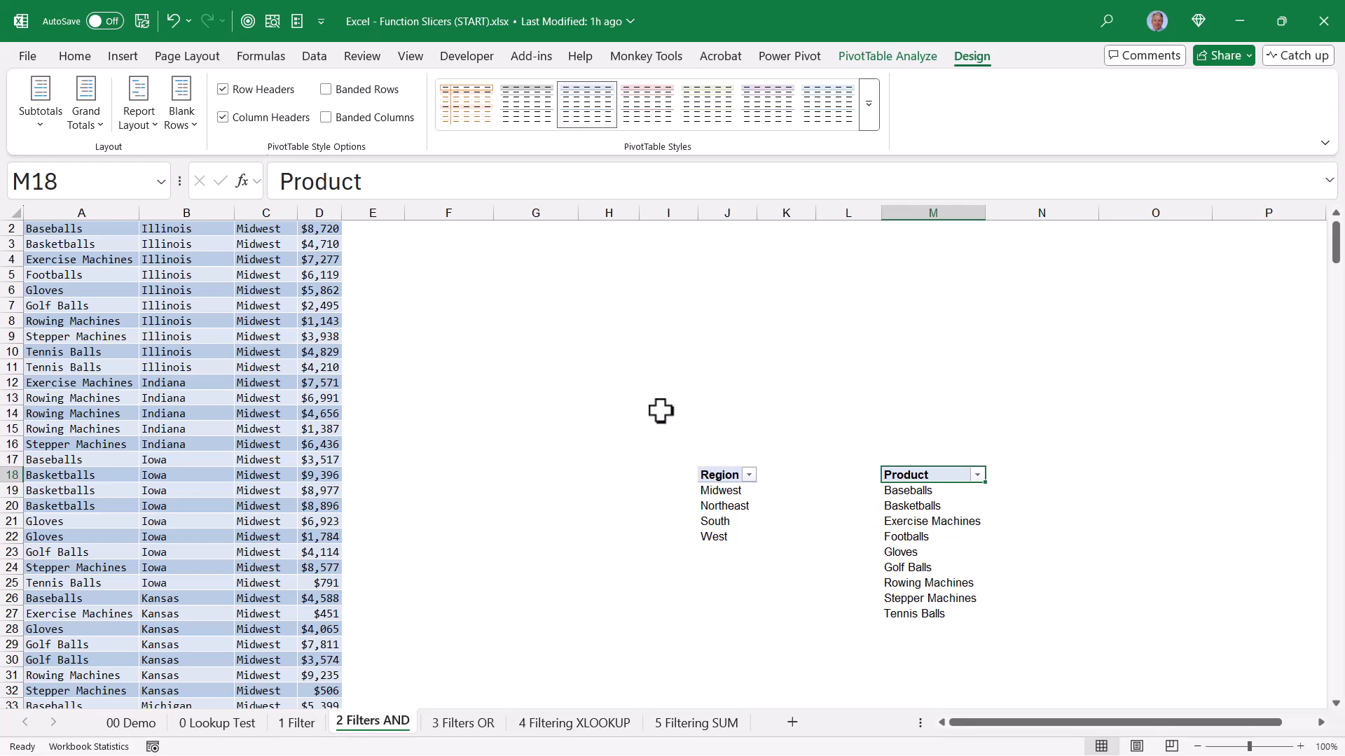
# Insert a Region slicer for the PivotTable at J18, shrink it to fit its four regions and place it above that PivotTable.
pyautogui.scroll(1, 655, 411)
pyautogui.click(714, 490)
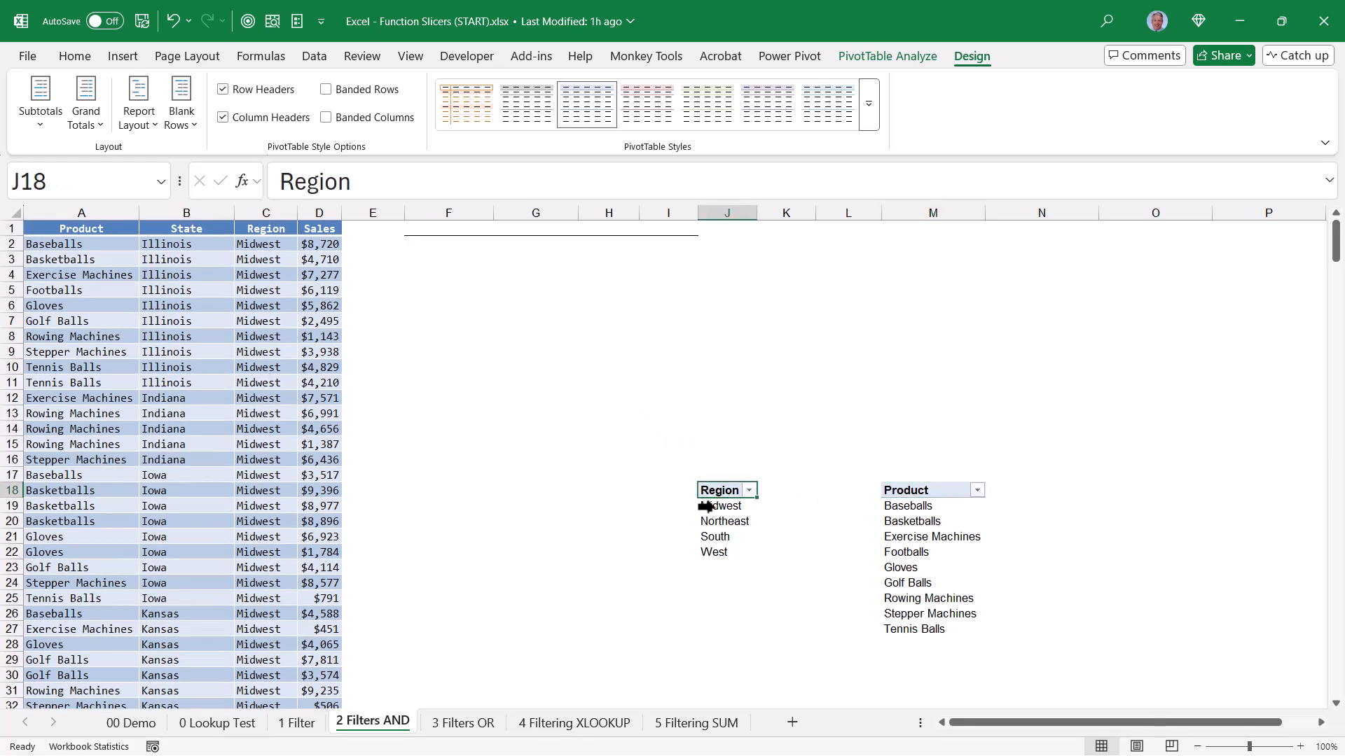
pyautogui.click(887, 56)
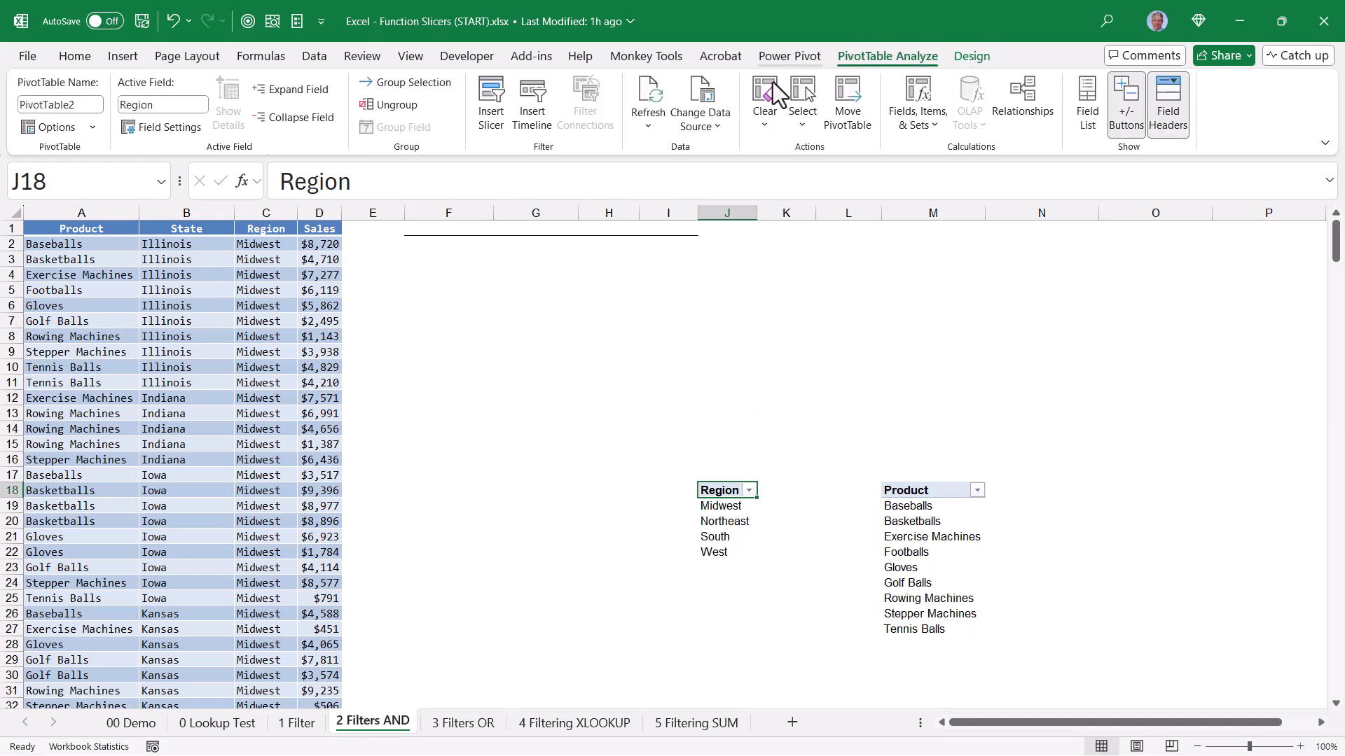
pyautogui.click(484, 101)
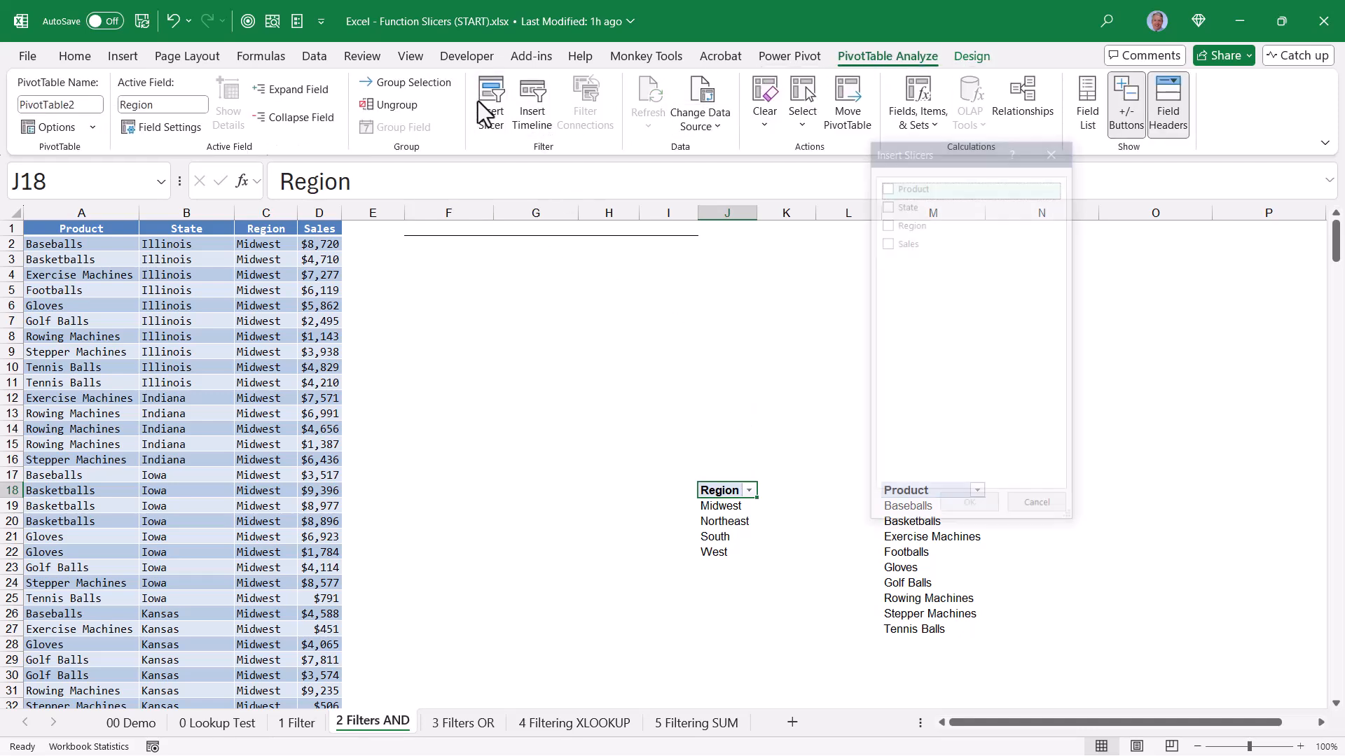
pyautogui.click(887, 222)
pyautogui.click(965, 507)
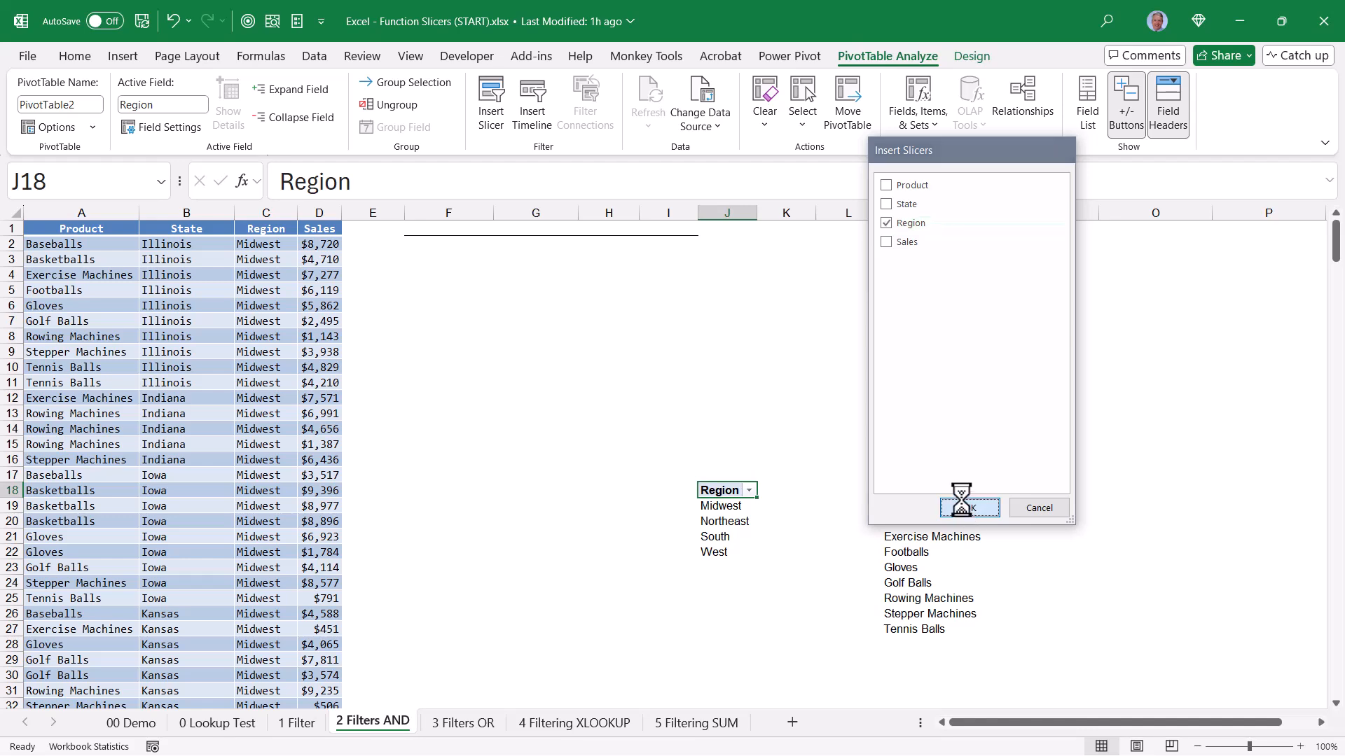
pyautogui.moveTo(771, 555); pyautogui.dragTo(713, 482)
pyautogui.moveTo(654, 345); pyautogui.dragTo(765, 249)
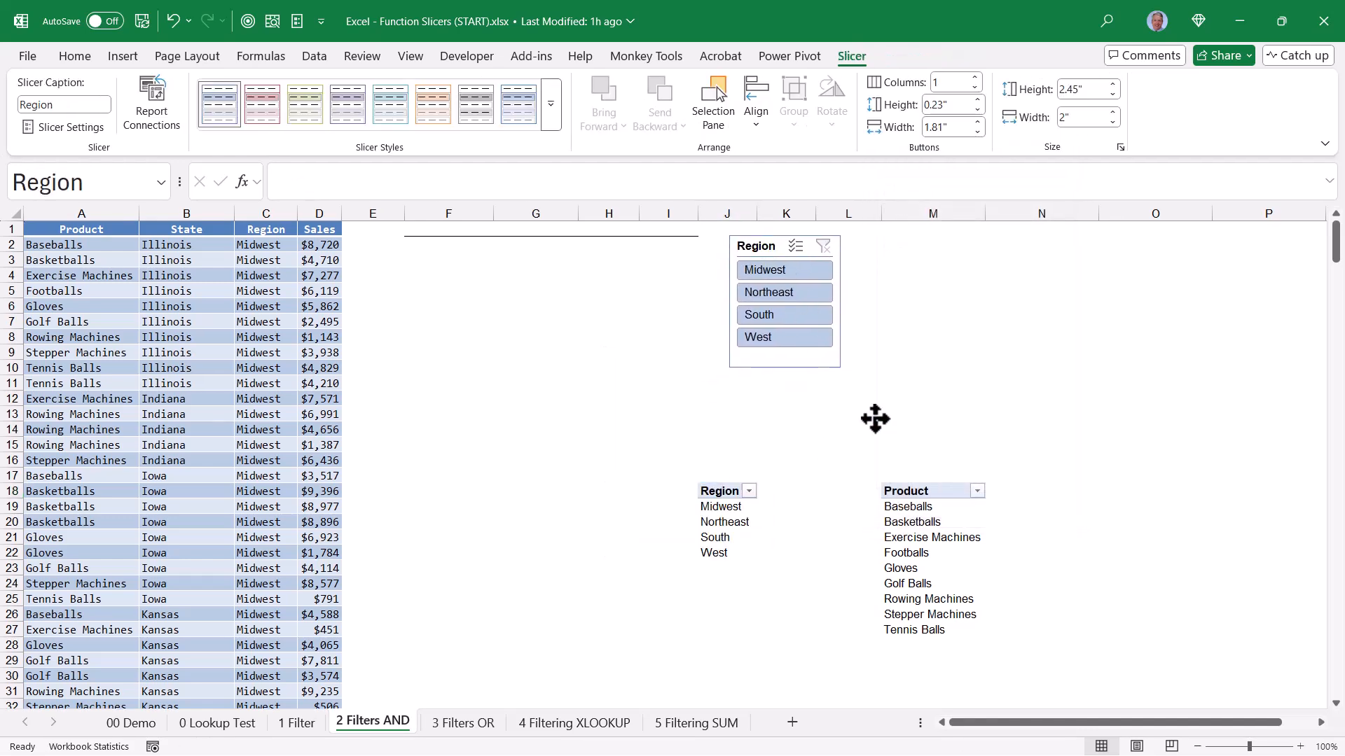
# Insert a Product slicer for the PivotTable at M18, place it beside the Region slicer and size it to show every product.
pyautogui.click(923, 489)
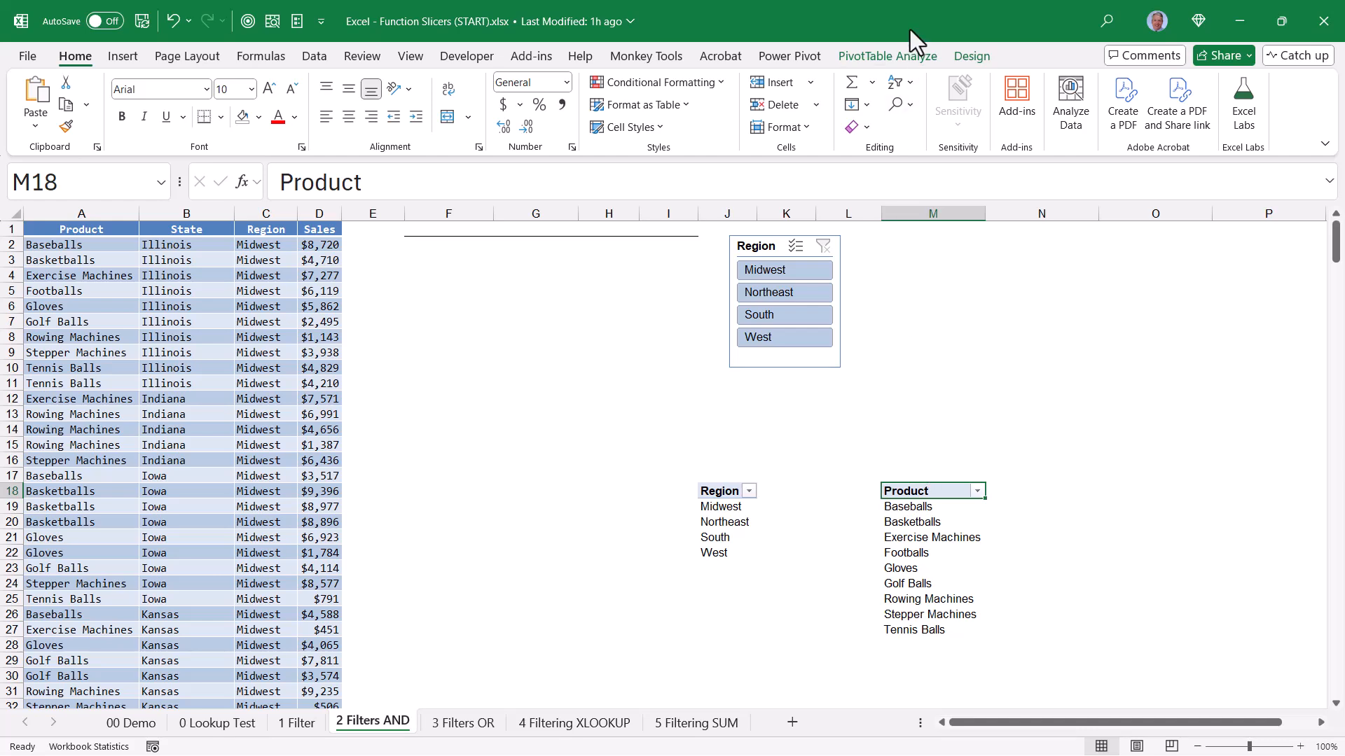
pyautogui.click(917, 56)
pyautogui.click(493, 106)
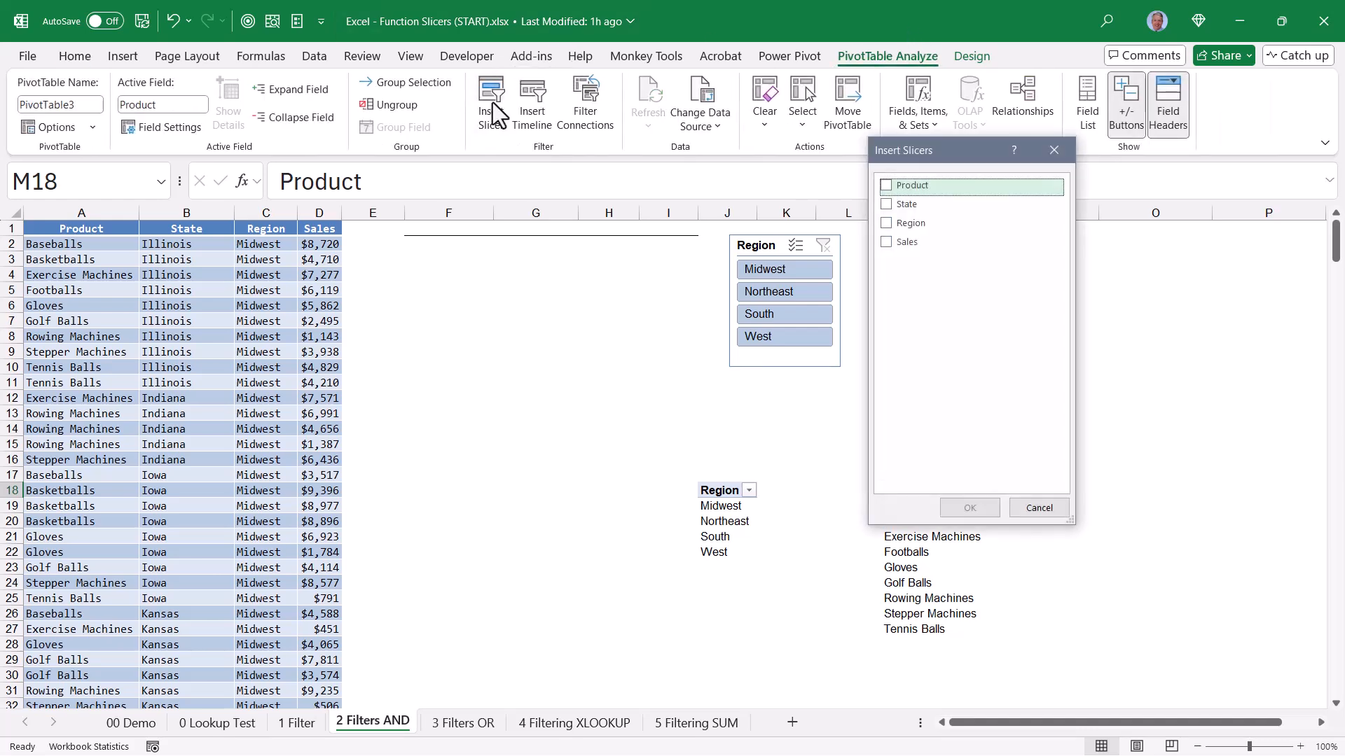
pyautogui.click(886, 185)
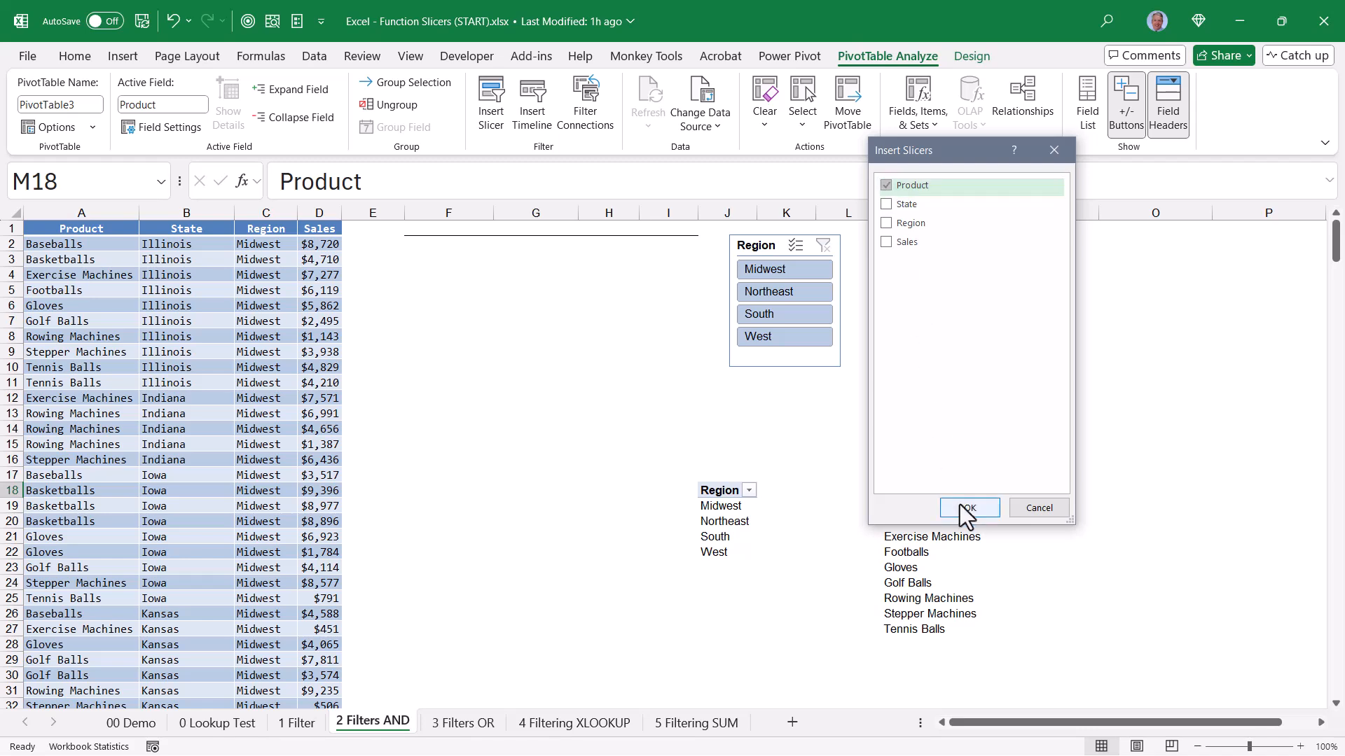
pyautogui.click(968, 507)
pyautogui.moveTo(680, 365); pyautogui.dragTo(951, 248)
pyautogui.moveTo(957, 437); pyautogui.dragTo(956, 475)
pyautogui.click(1148, 368)
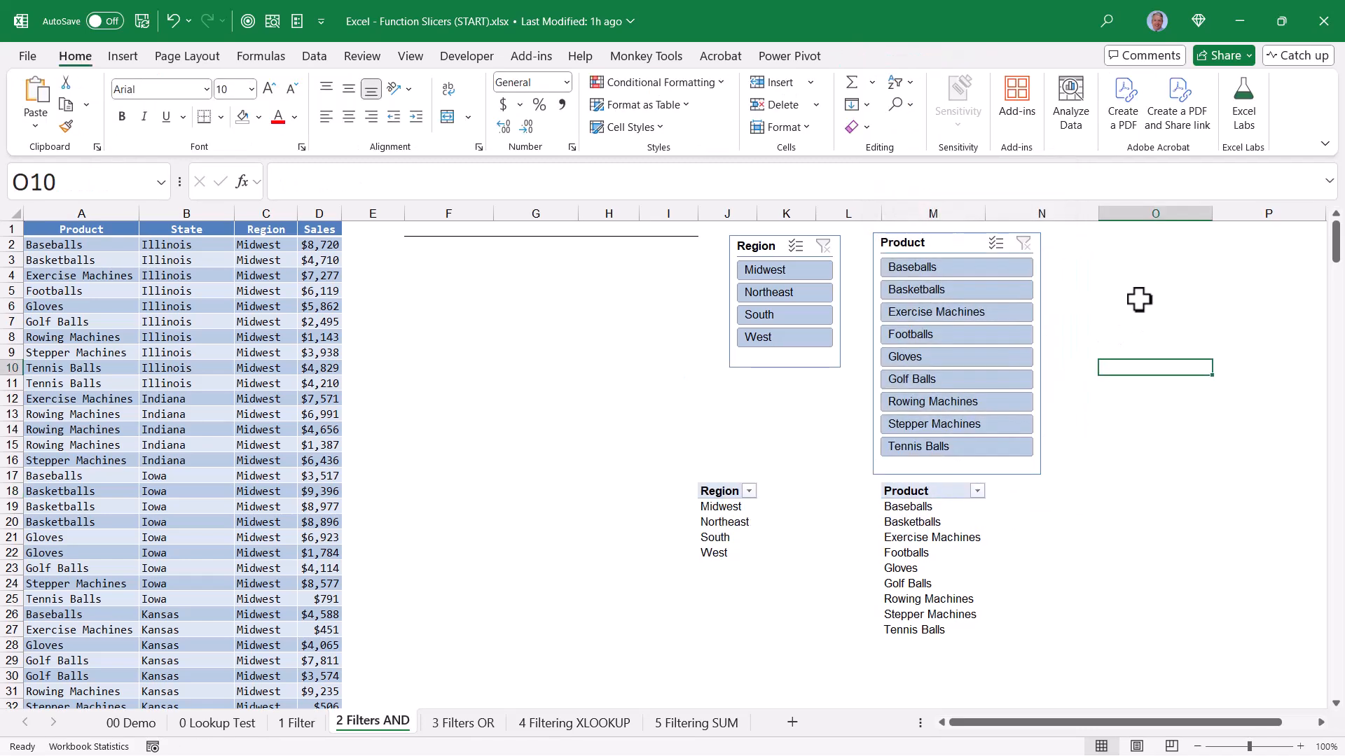
# Test the Region slicer by selecting Midwest, Northeast, South and West one after another.
pyautogui.click(794, 267)
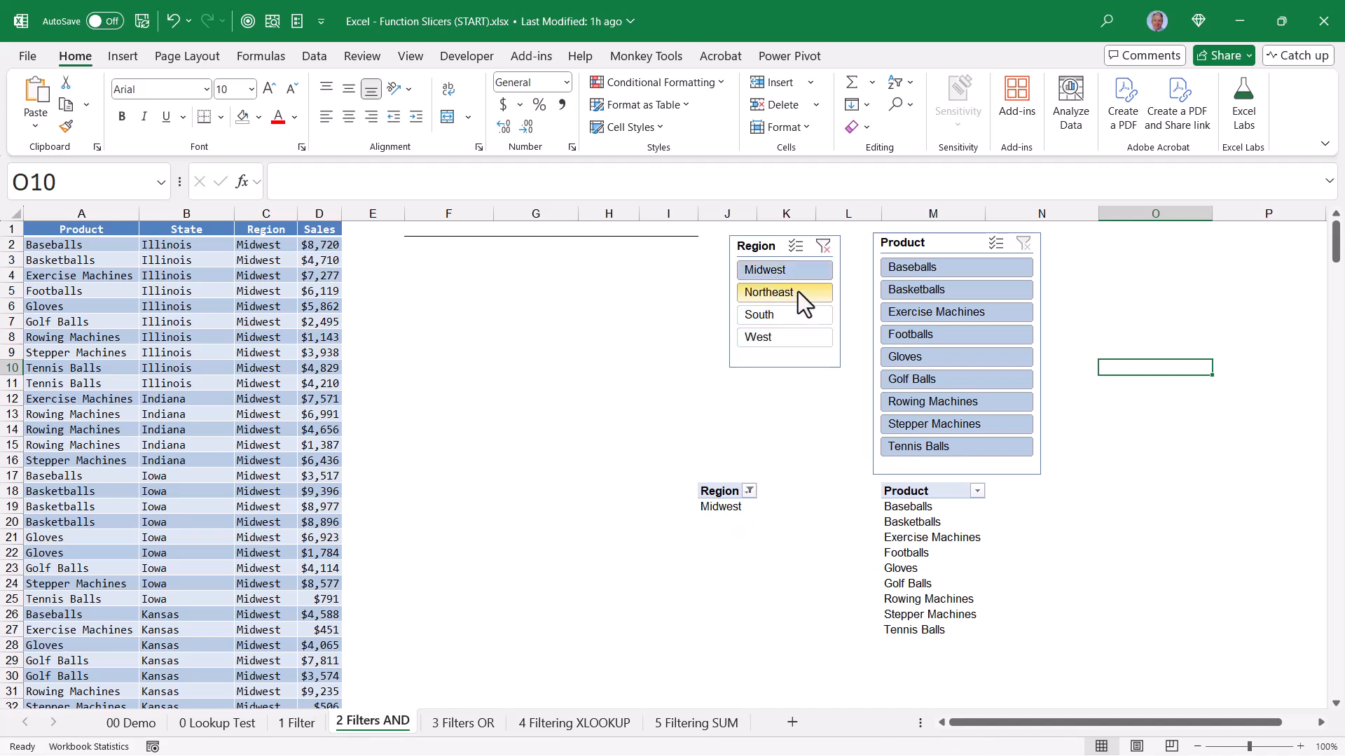
pyautogui.click(796, 291)
pyautogui.click(791, 313)
pyautogui.click(788, 331)
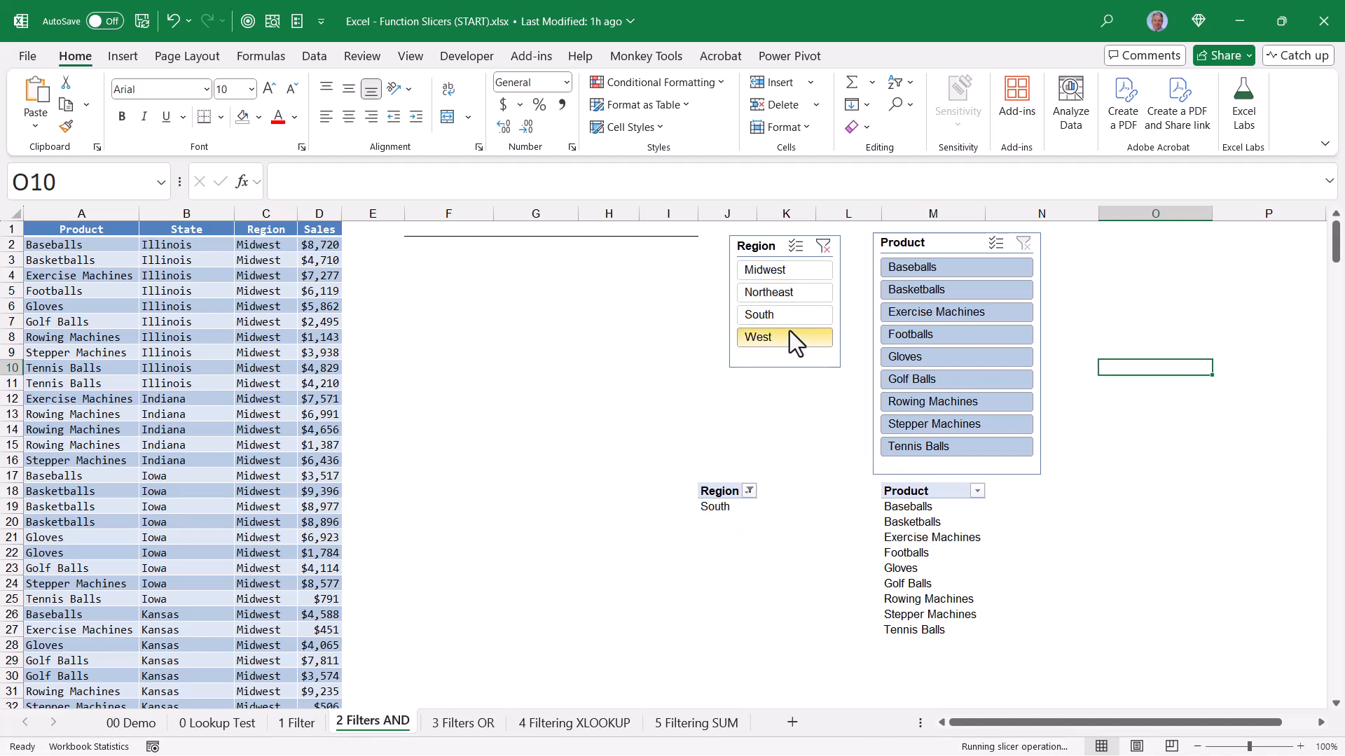
# Clear the Region slicer and test the Product slicer by selecting Baseballs and Footballs and clearing its filter.
pyautogui.click(823, 246)
pyautogui.click(964, 284)
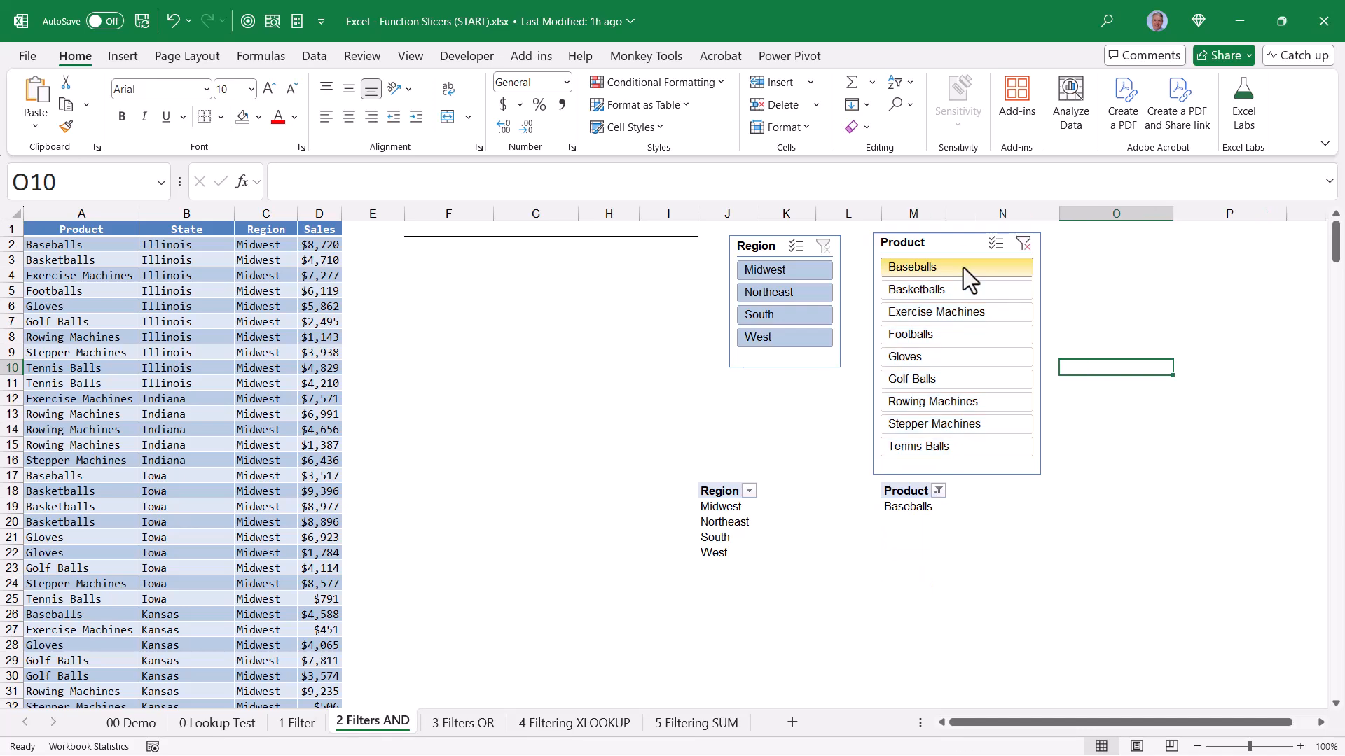
pyautogui.click(966, 334)
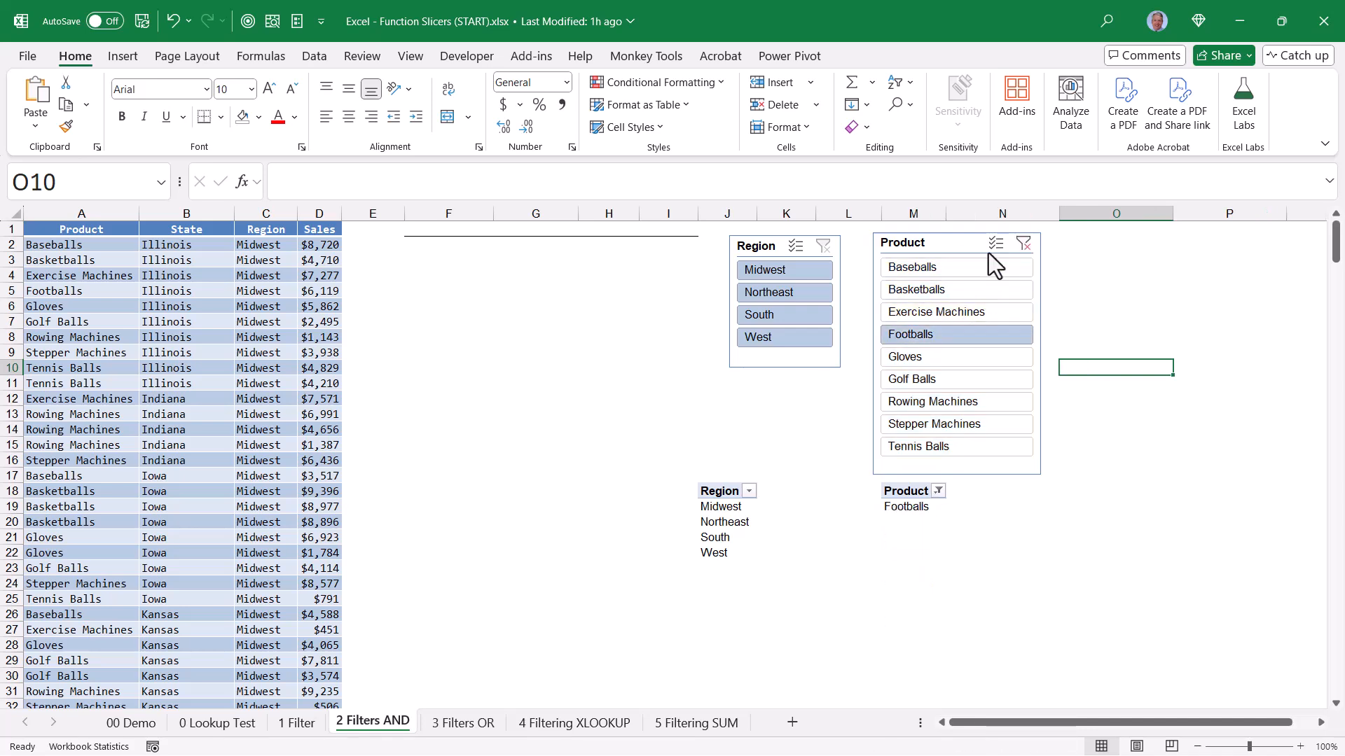
pyautogui.click(1023, 243)
# Move the Region PivotTable one column over so that it starts at K18.
pyautogui.hotkey('ctrl', 'y')
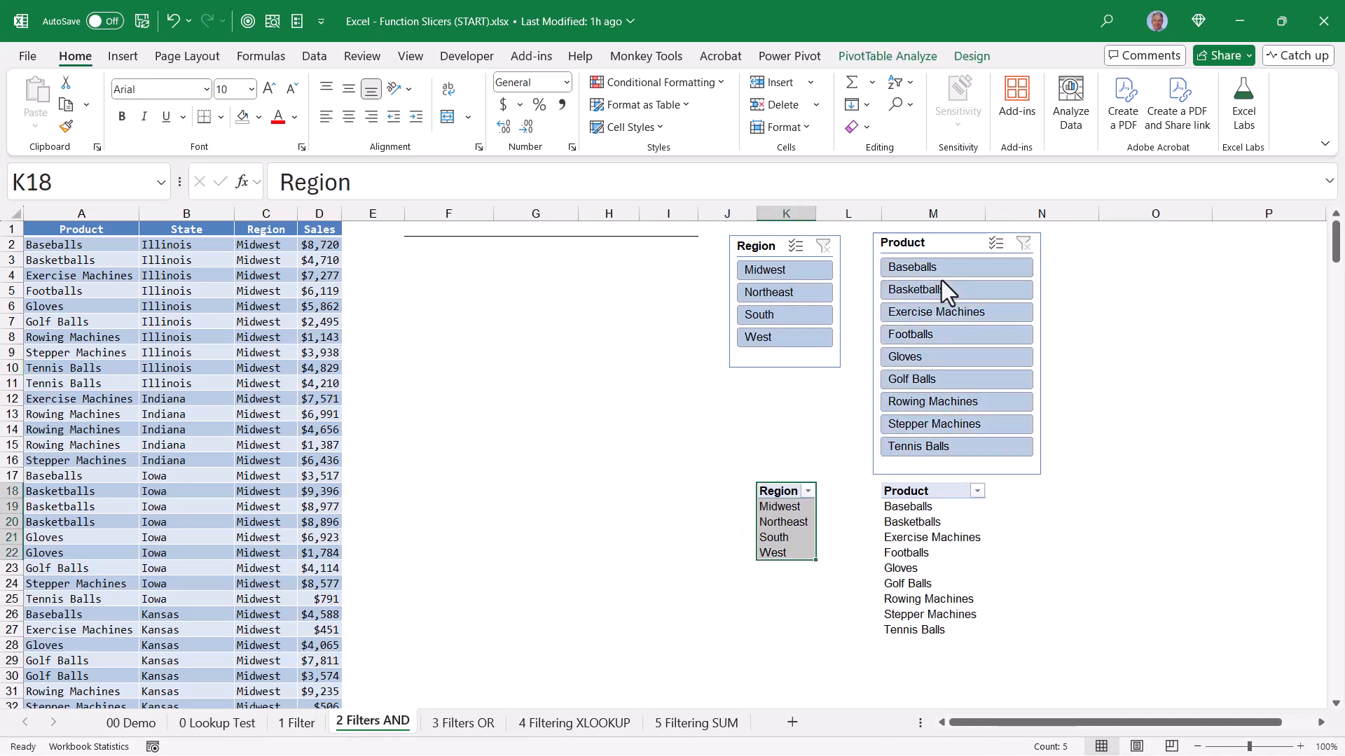
# Start a GROUPBY formula in F1 with Data2[State] as row fields and Data2[Sales] as values.
pyautogui.click(442, 228)
pyautogui.write('=GROUPBY(')
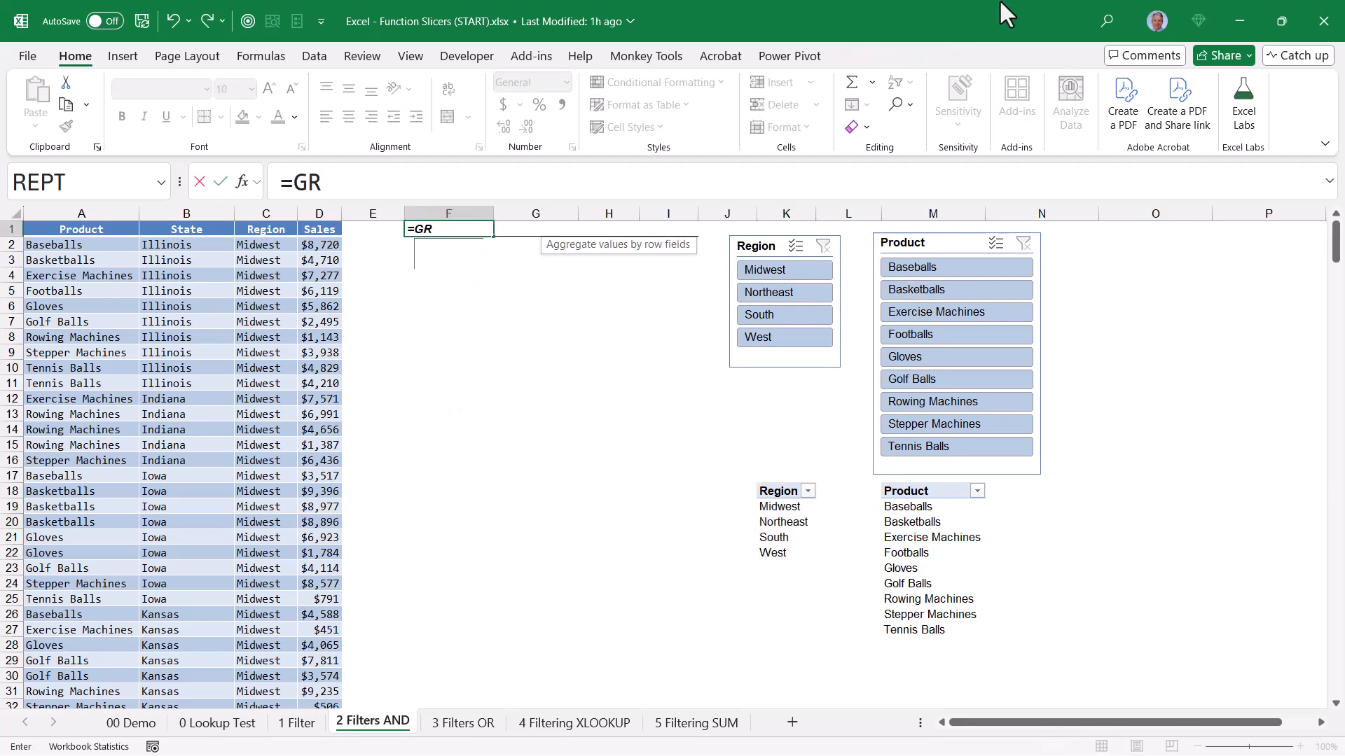
pyautogui.click(192, 225)
pyautogui.write(',')
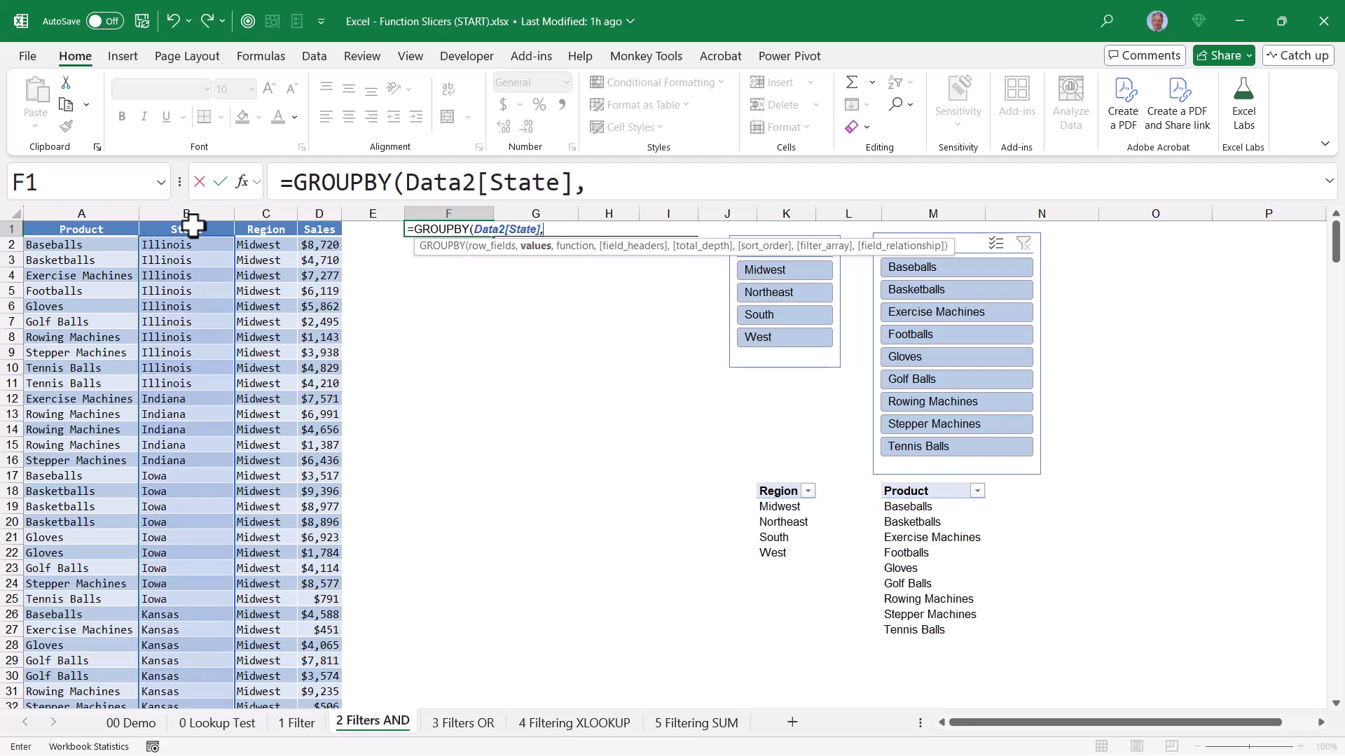
pyautogui.click(318, 225)
pyautogui.write(',')
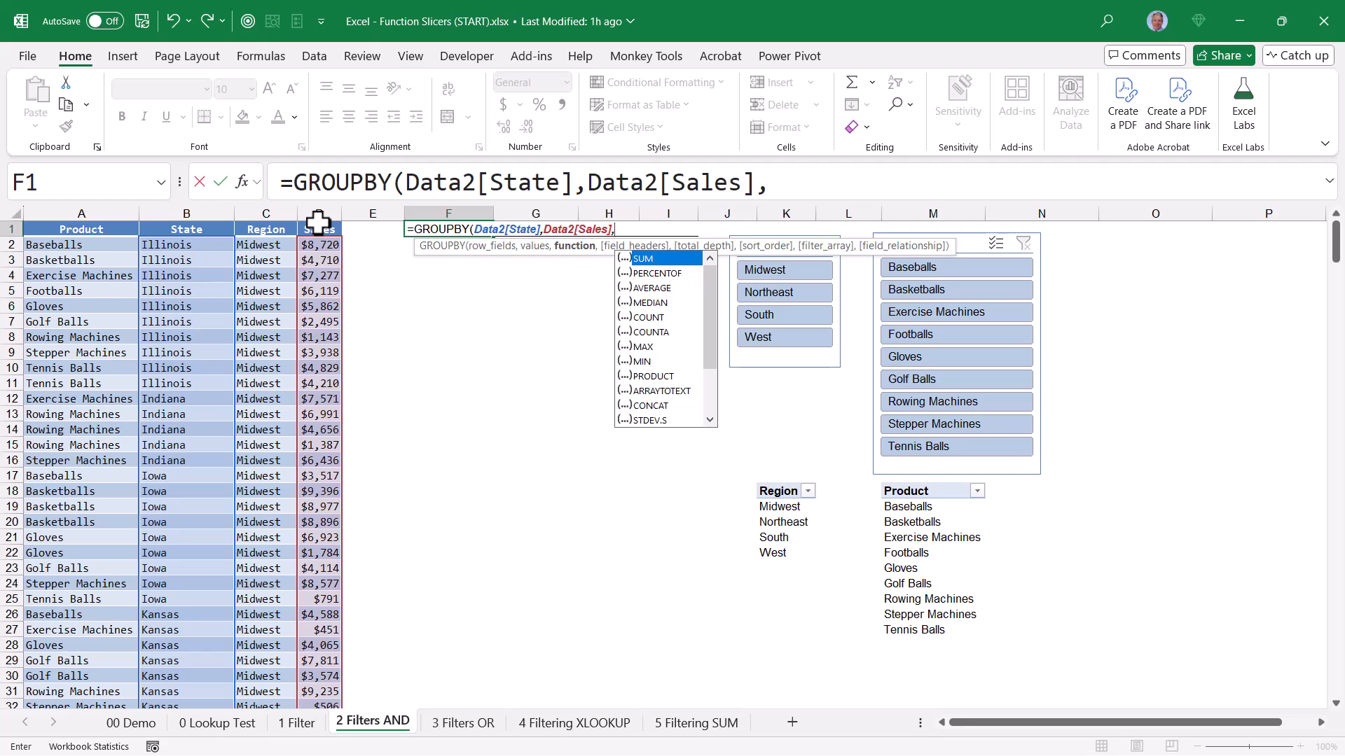
# Use HSTACK(SUM,AVERAGE,COUNT) as the function argument of the GROUPBY formula.
pyautogui.click(840, 183)
pyautogui.write('H')
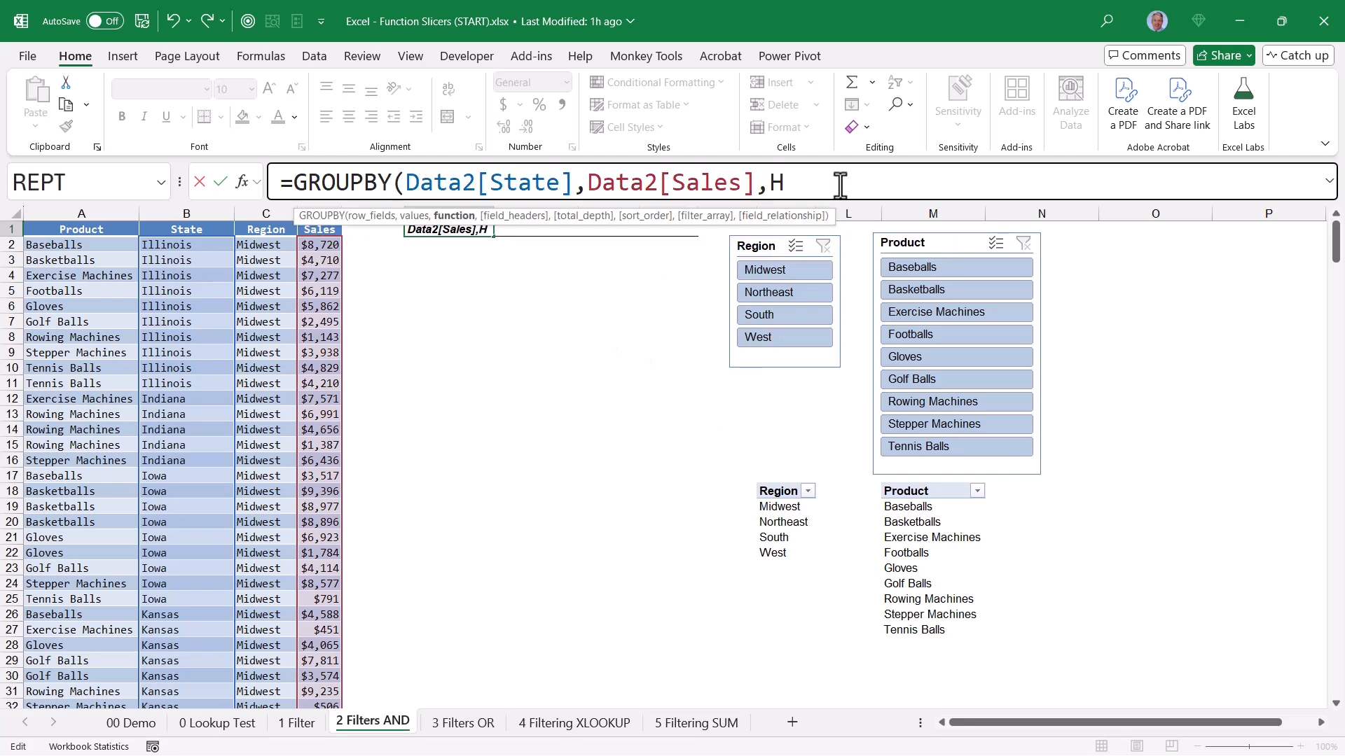
pyautogui.write('STACK(')
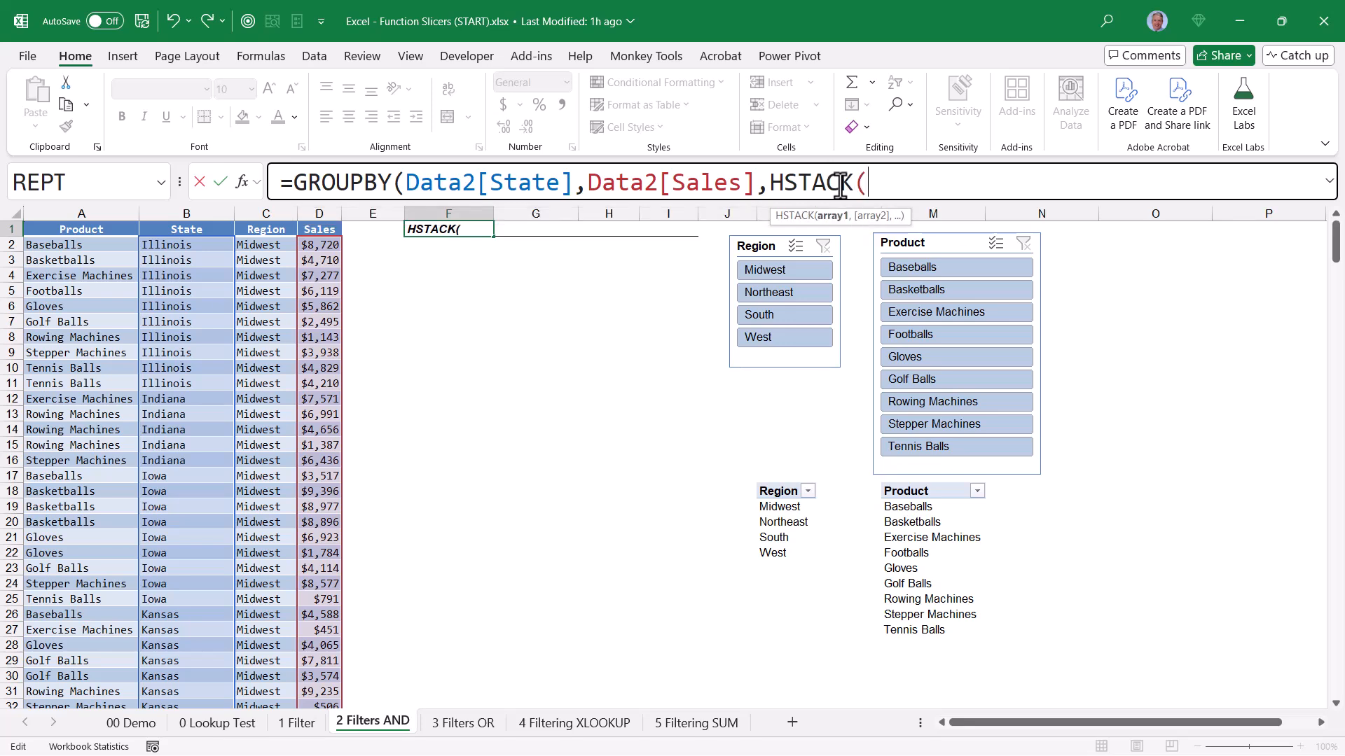
pyautogui.write('SUM')
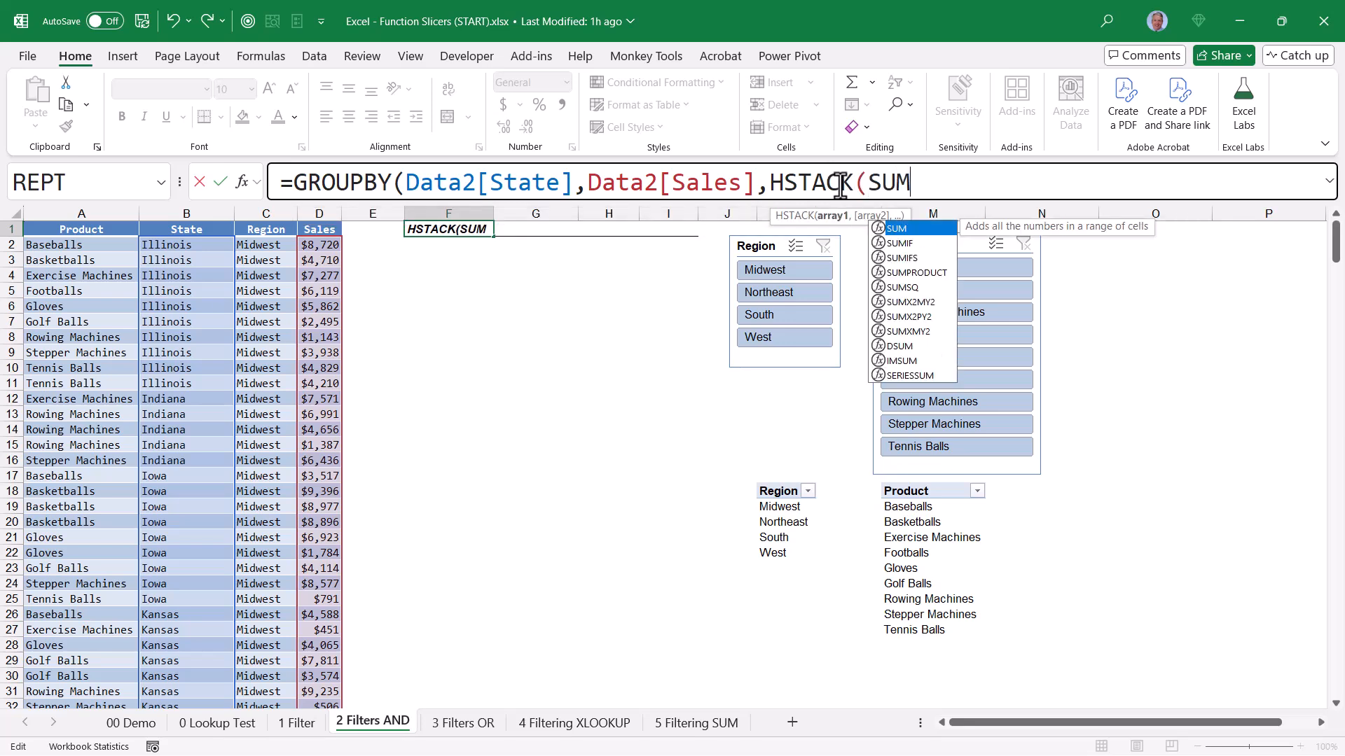
pyautogui.write(',av')
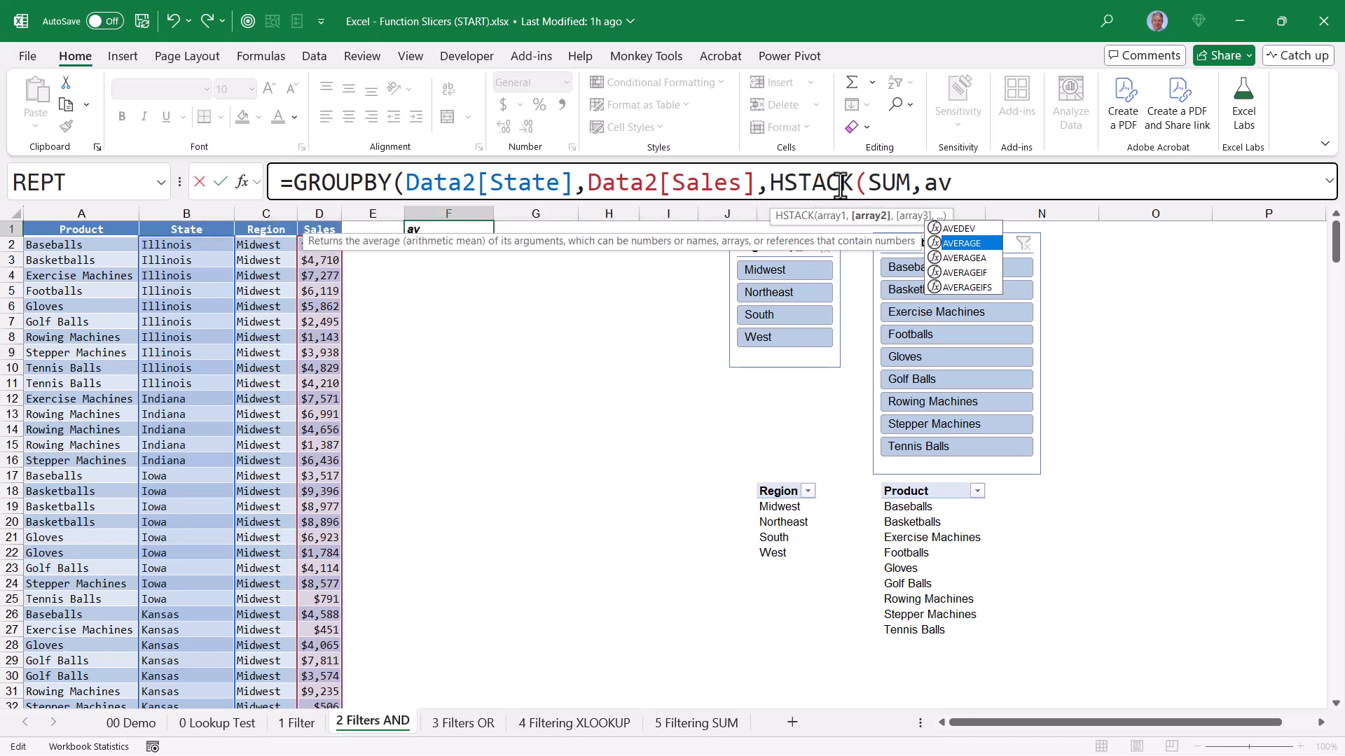
pyautogui.press('Tab')
pyautogui.write(',COUNT),')
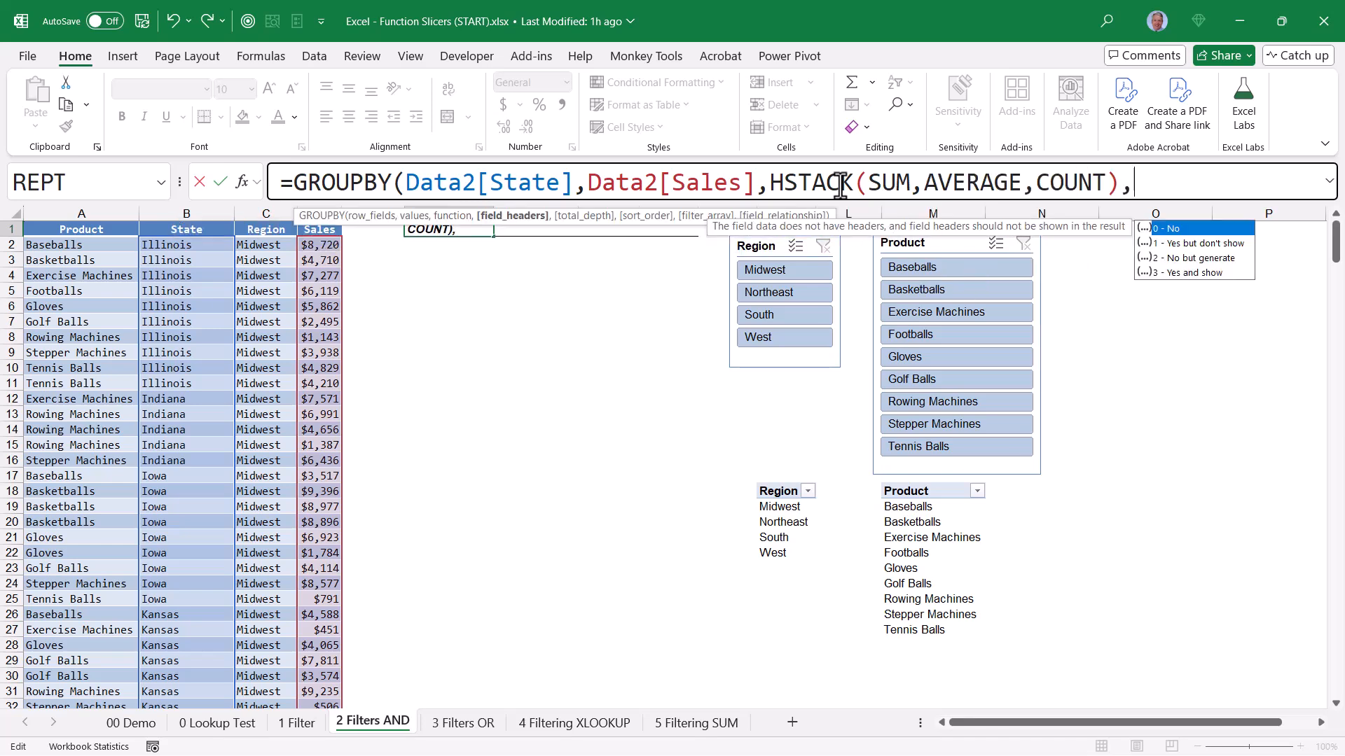
# Set the GROUPBY field headers to 0, the total depth to 1 and the sort order to -2.
pyautogui.write('0,1')
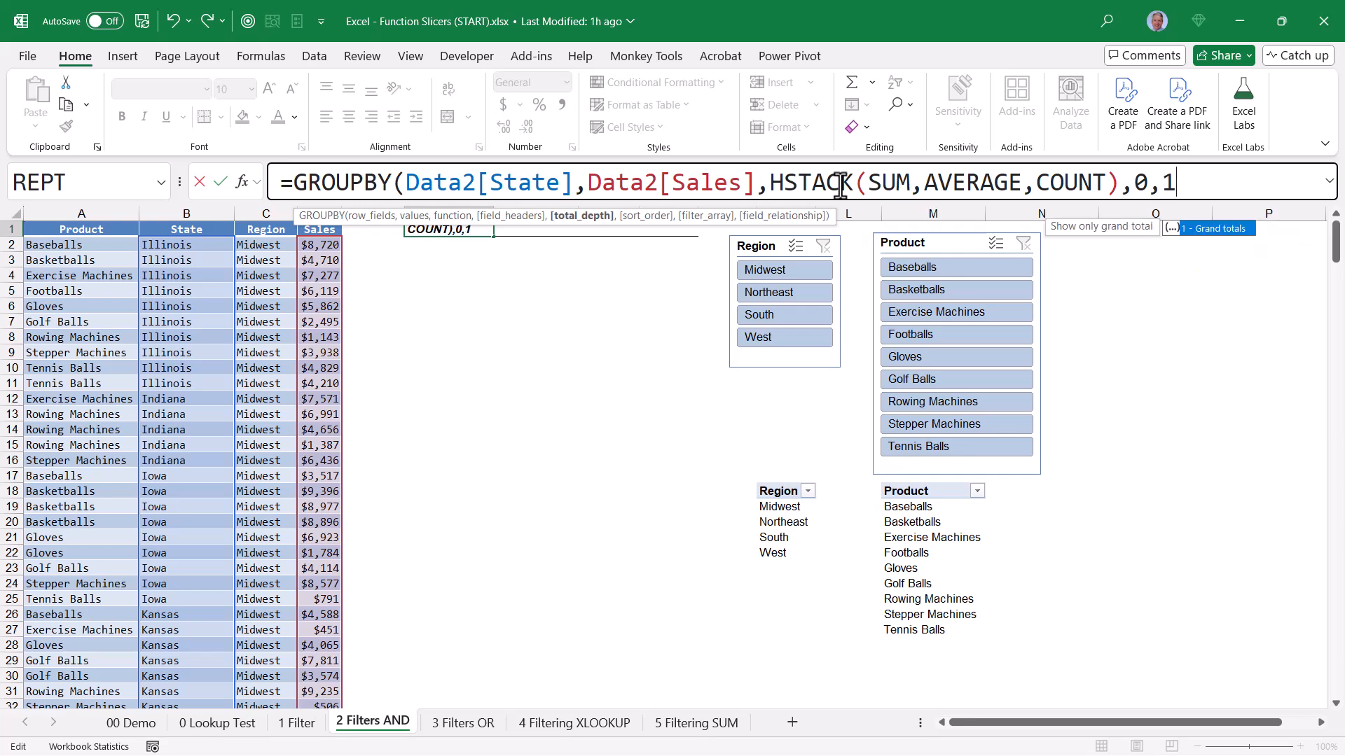
pyautogui.write(',')
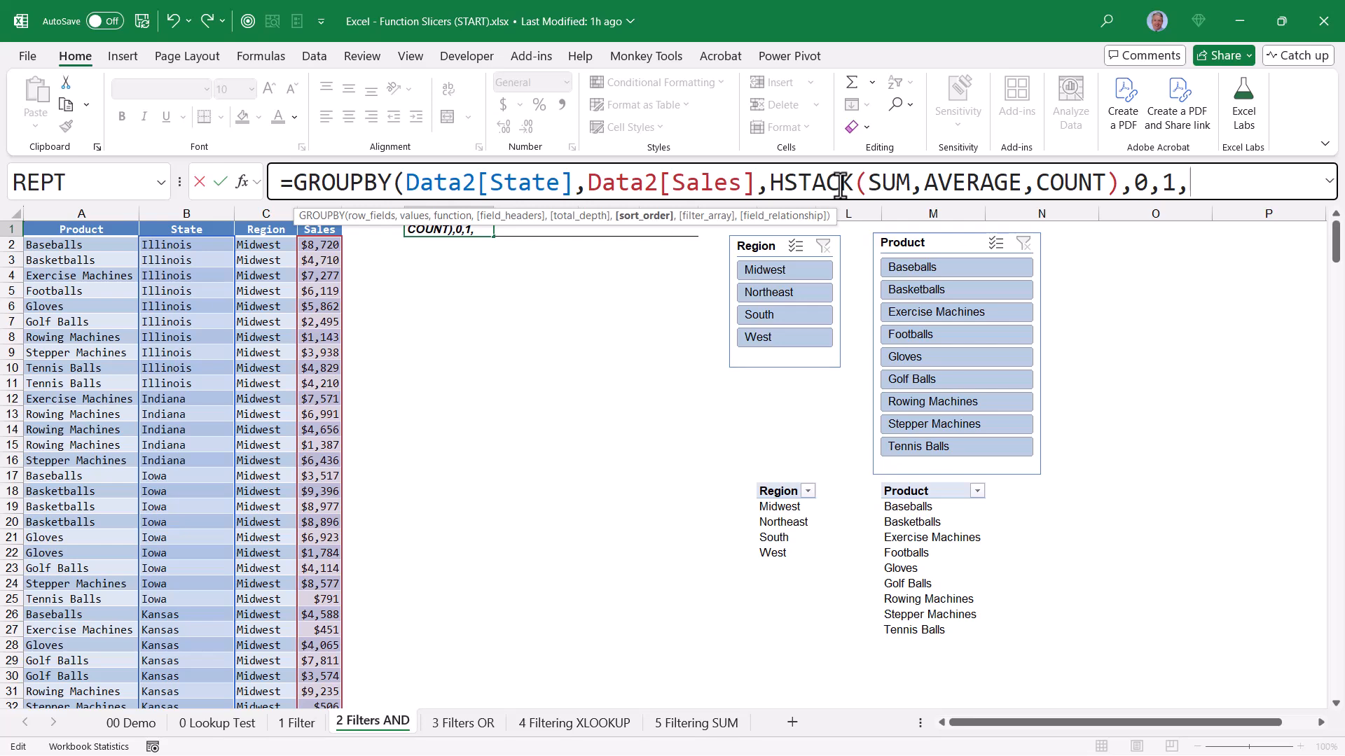
pyautogui.write('-2,')
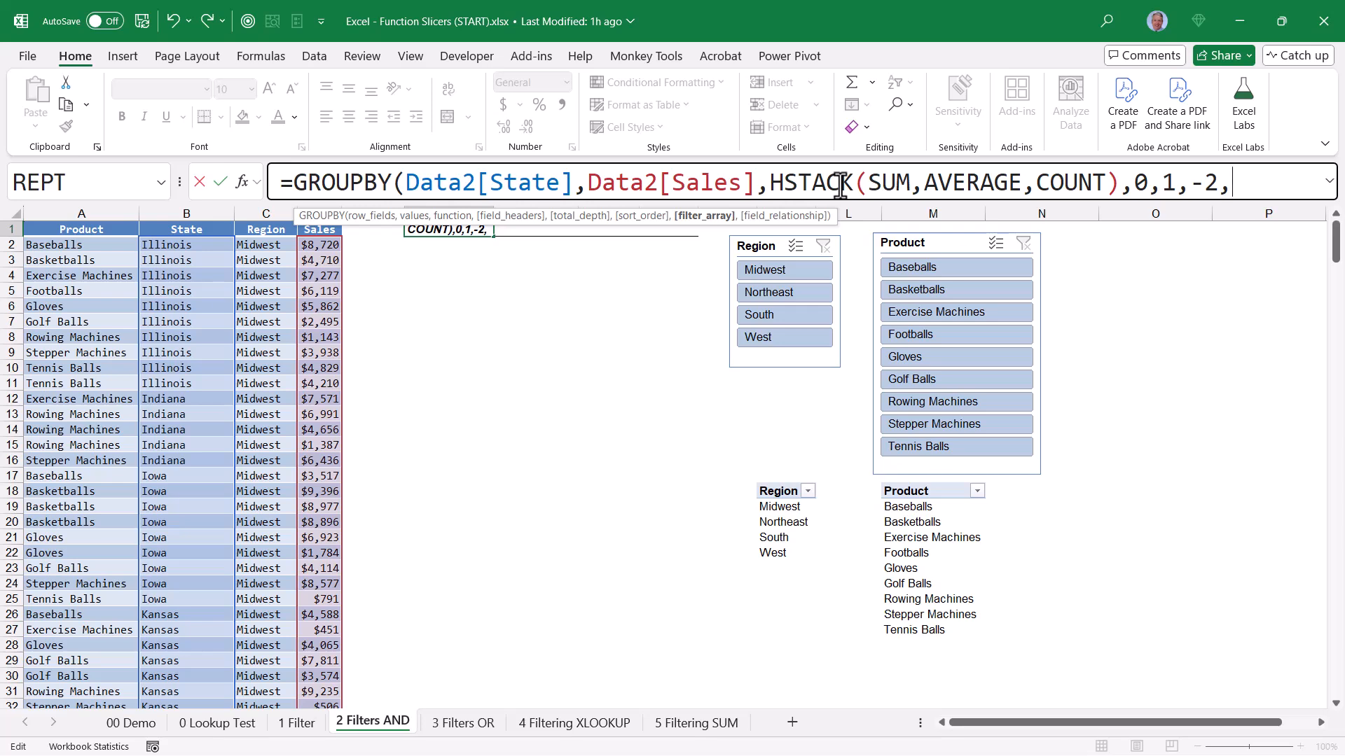
# Add COUNTIF(K19:K22,Data2[Region]) as the GROUPBY filter array and enter the formula.
pyautogui.write('COUNTIF(')
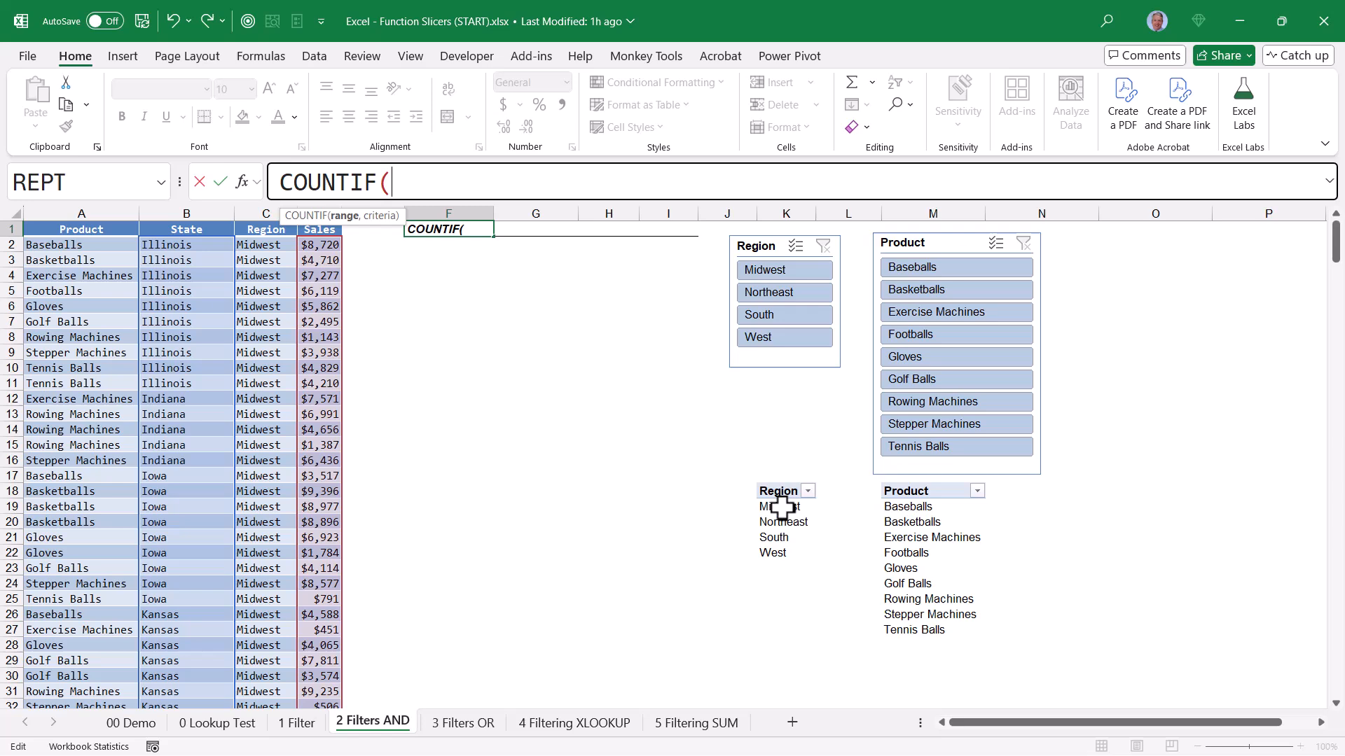
pyautogui.moveTo(782, 506); pyautogui.dragTo(784, 553)
pyautogui.write(',')
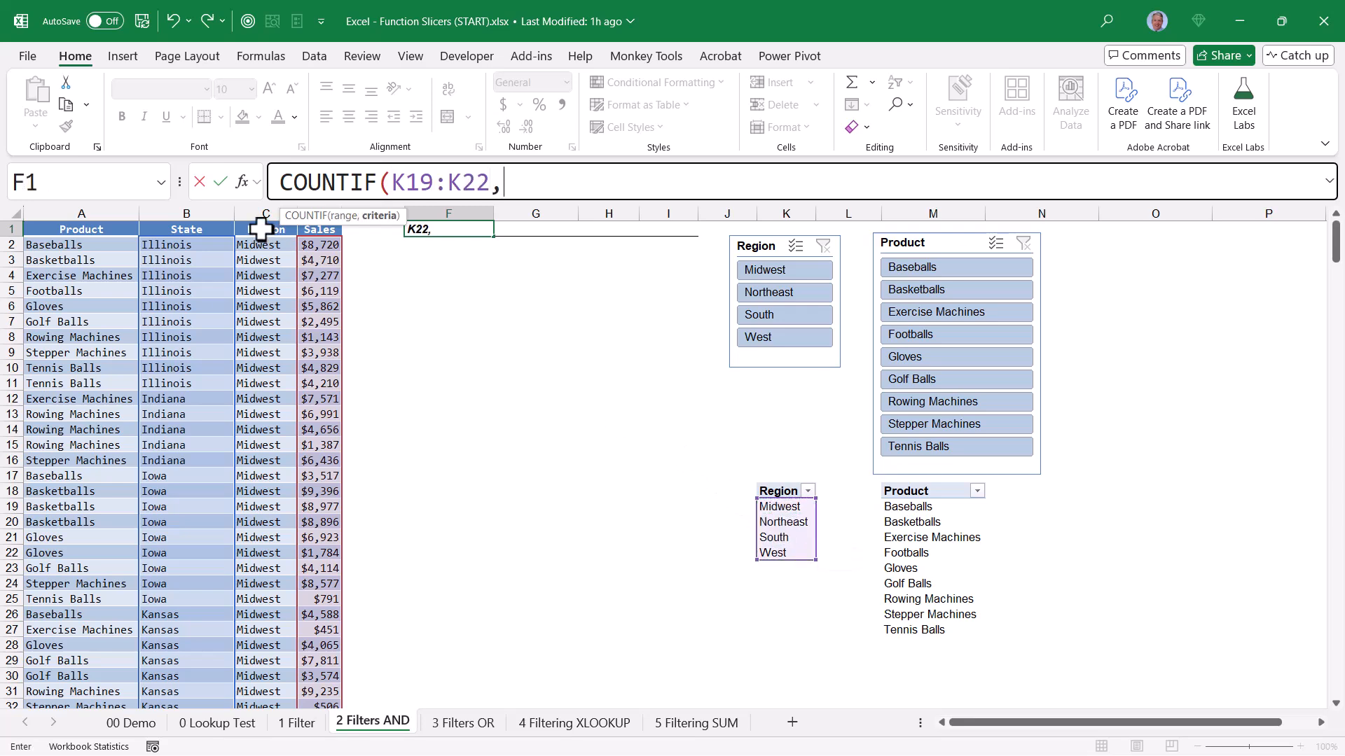
pyautogui.click(260, 225)
pyautogui.write(')')
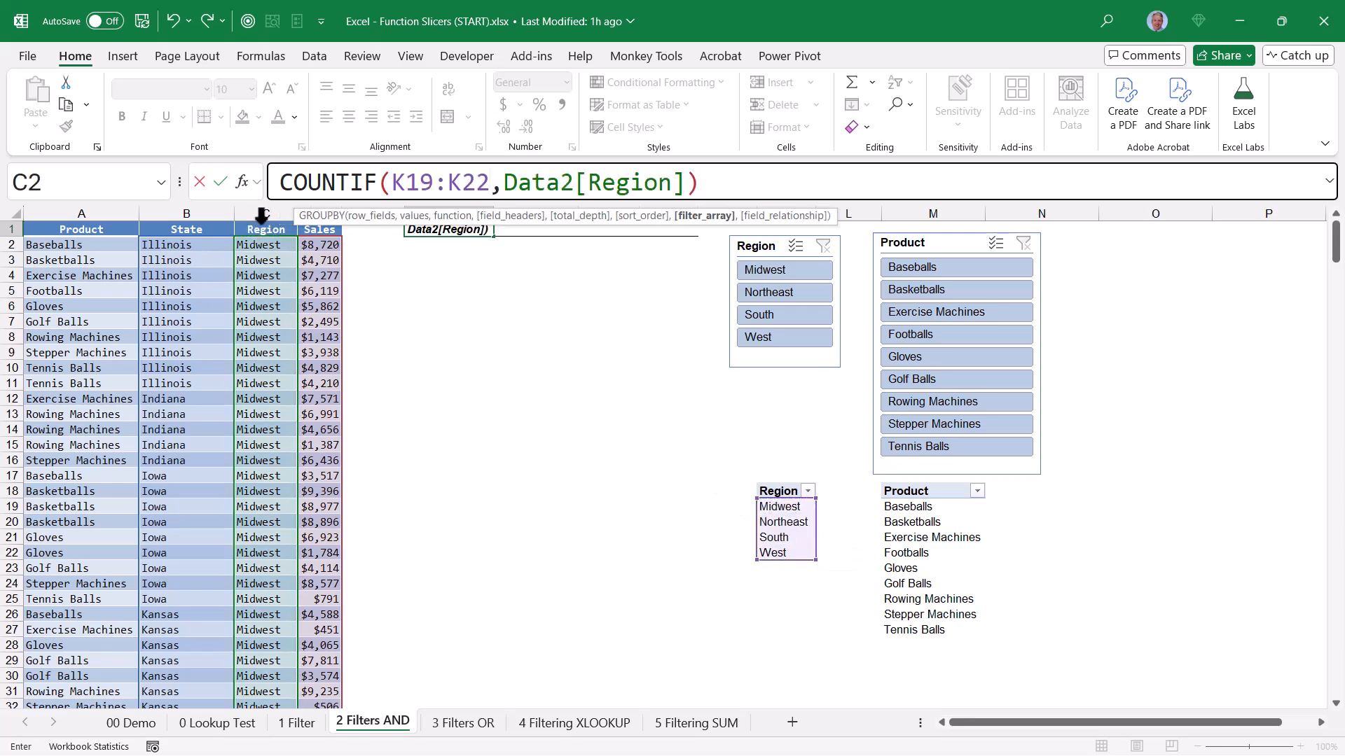
pyautogui.write(')')
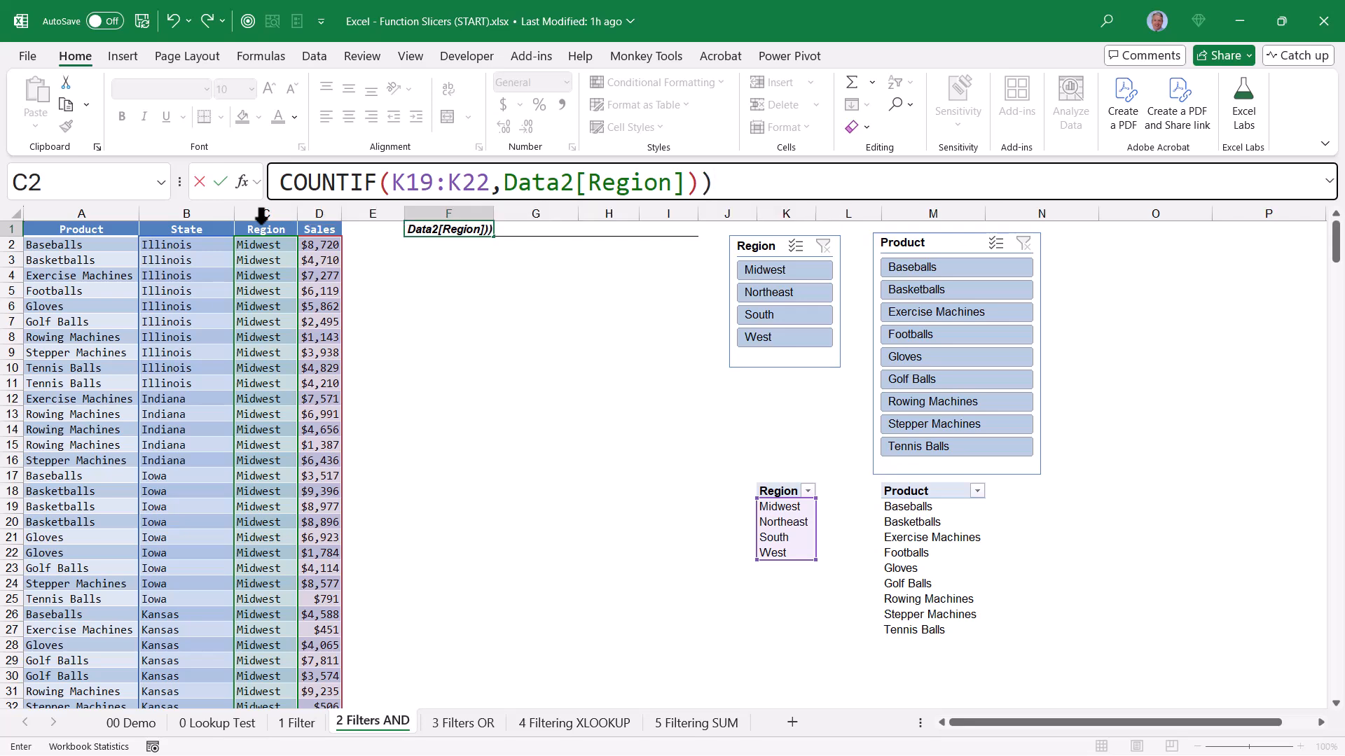
pyautogui.press('Return')
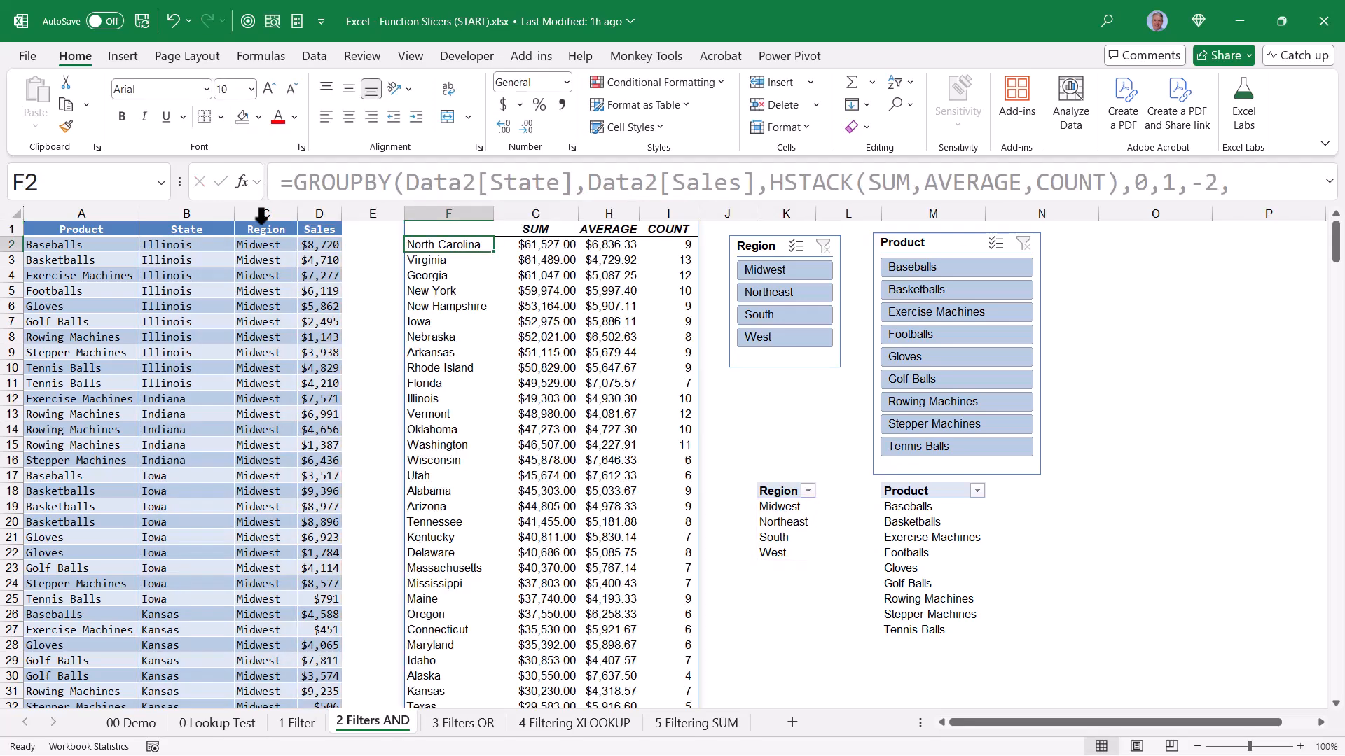
# Test the report with the Region slicer by selecting Midwest, Northeast, South and West in turn, and clear the filter.
pyautogui.click(758, 272)
pyautogui.click(771, 294)
pyautogui.click(778, 316)
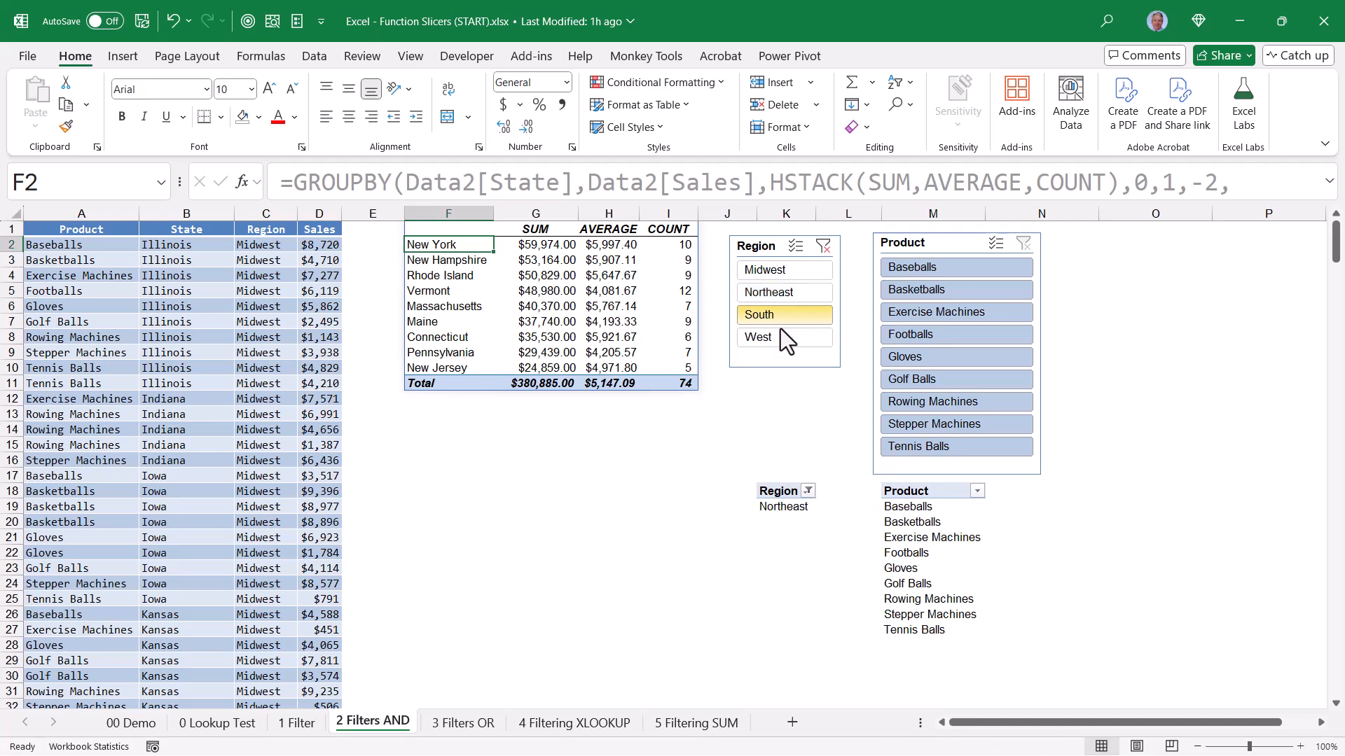
pyautogui.click(780, 338)
pyautogui.click(823, 246)
# Wrap the GROUPBY formula in F1 in DROP with a rows argument of 1 to remove the header row.
pyautogui.click(430, 229)
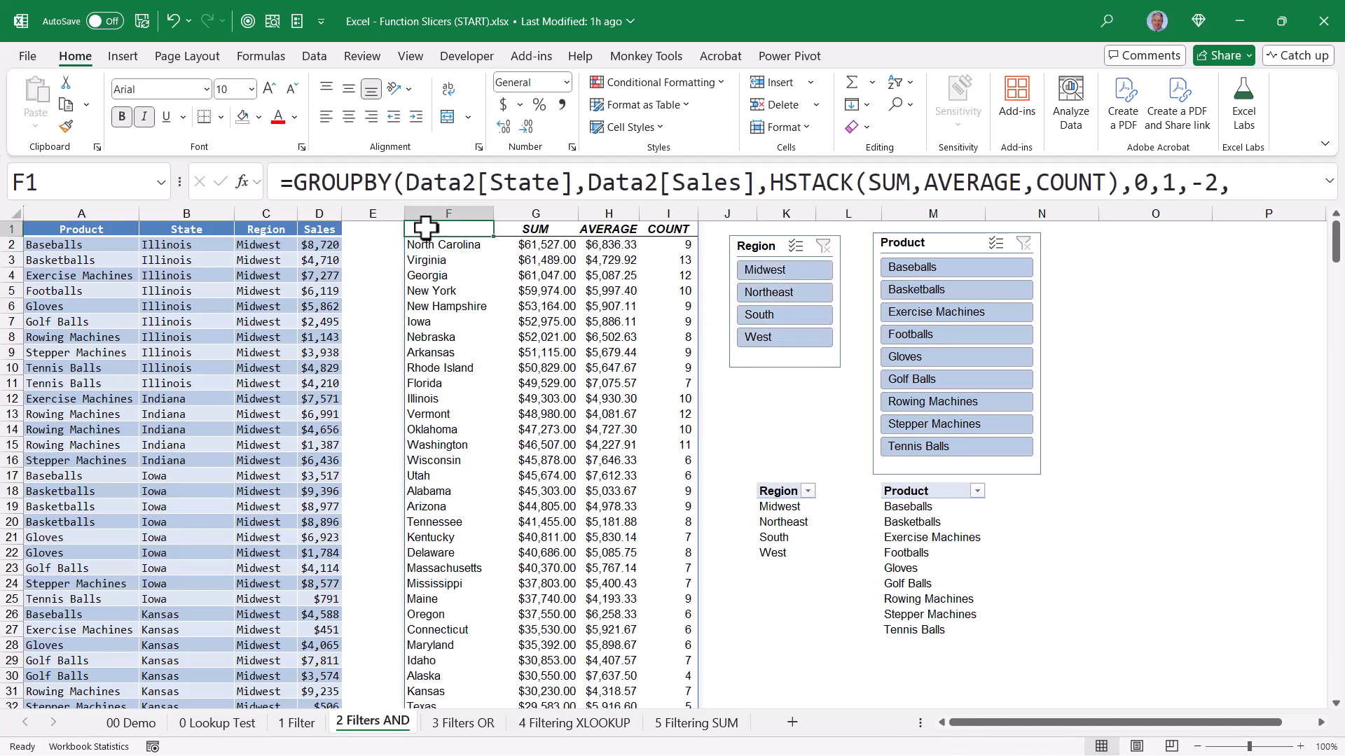
pyautogui.click(284, 181)
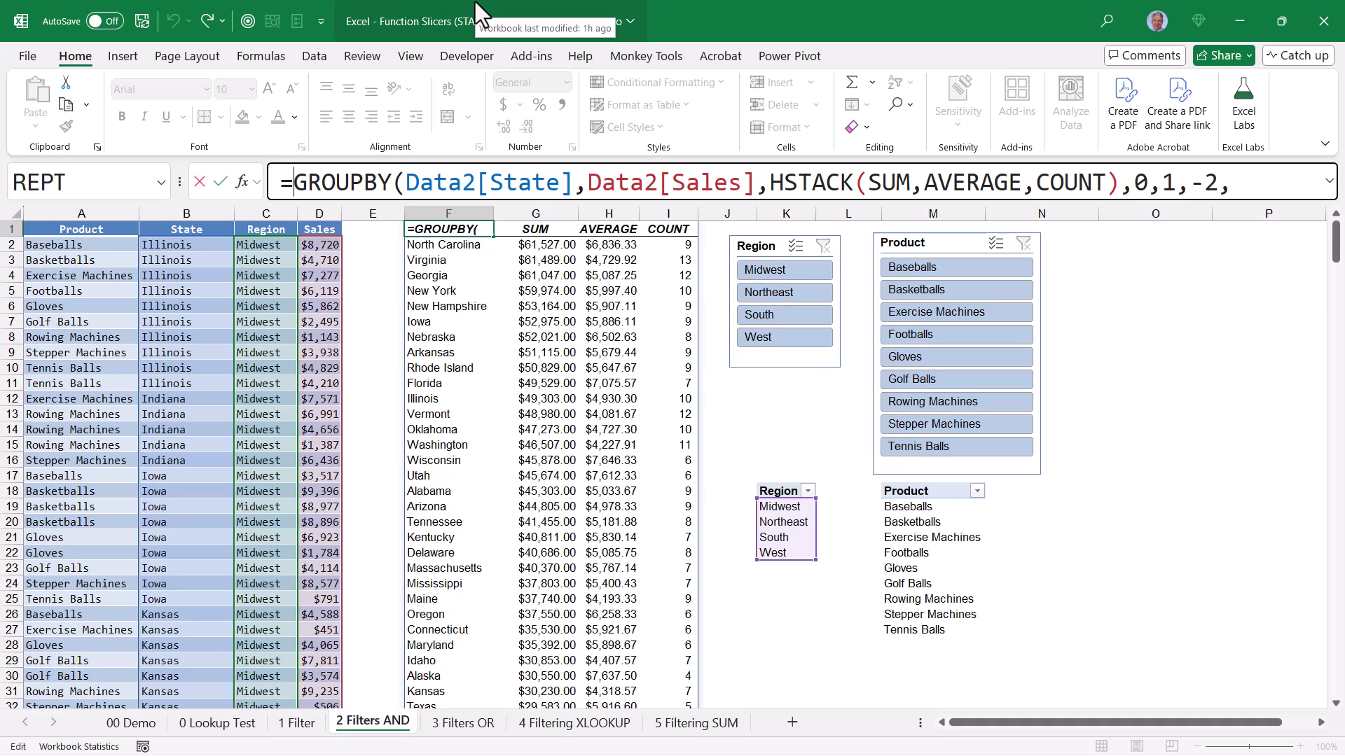
pyautogui.write('DROP(')
pyautogui.press('End')
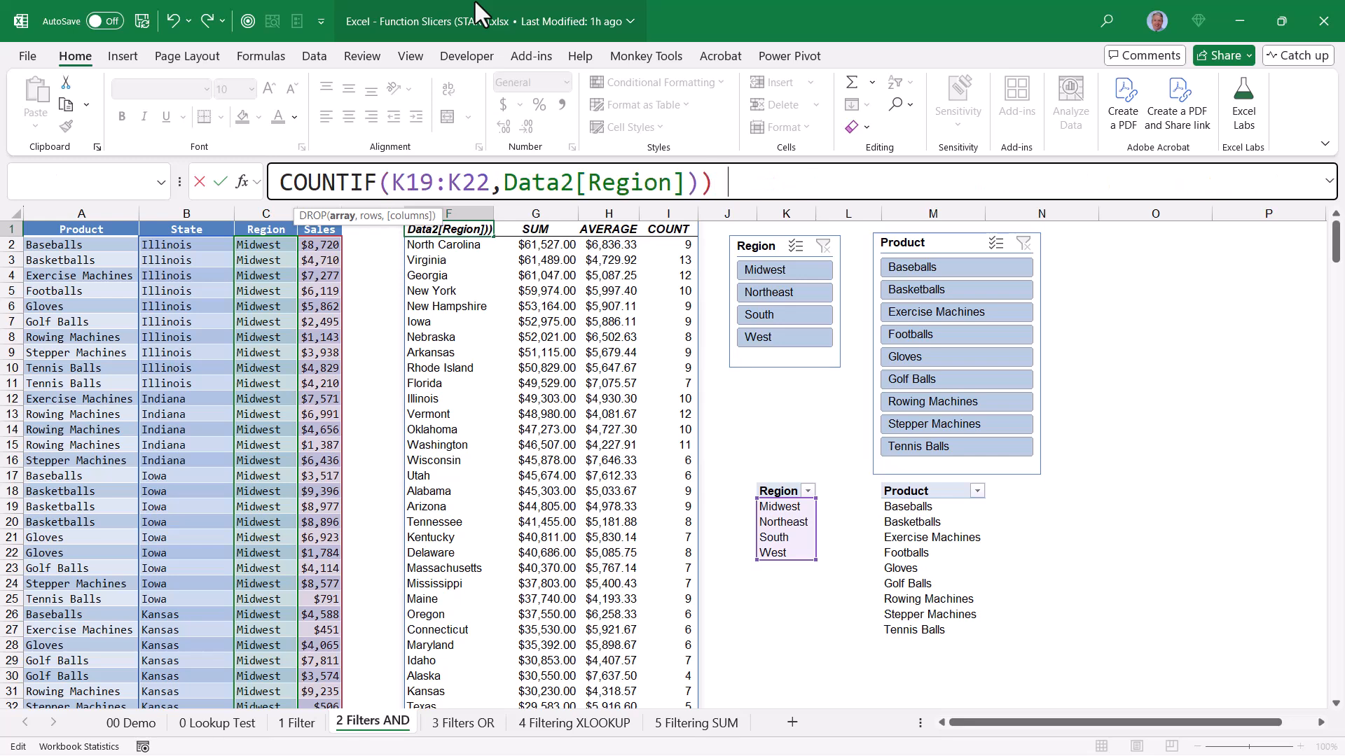
pyautogui.write(',1)')
pyautogui.press('Return')
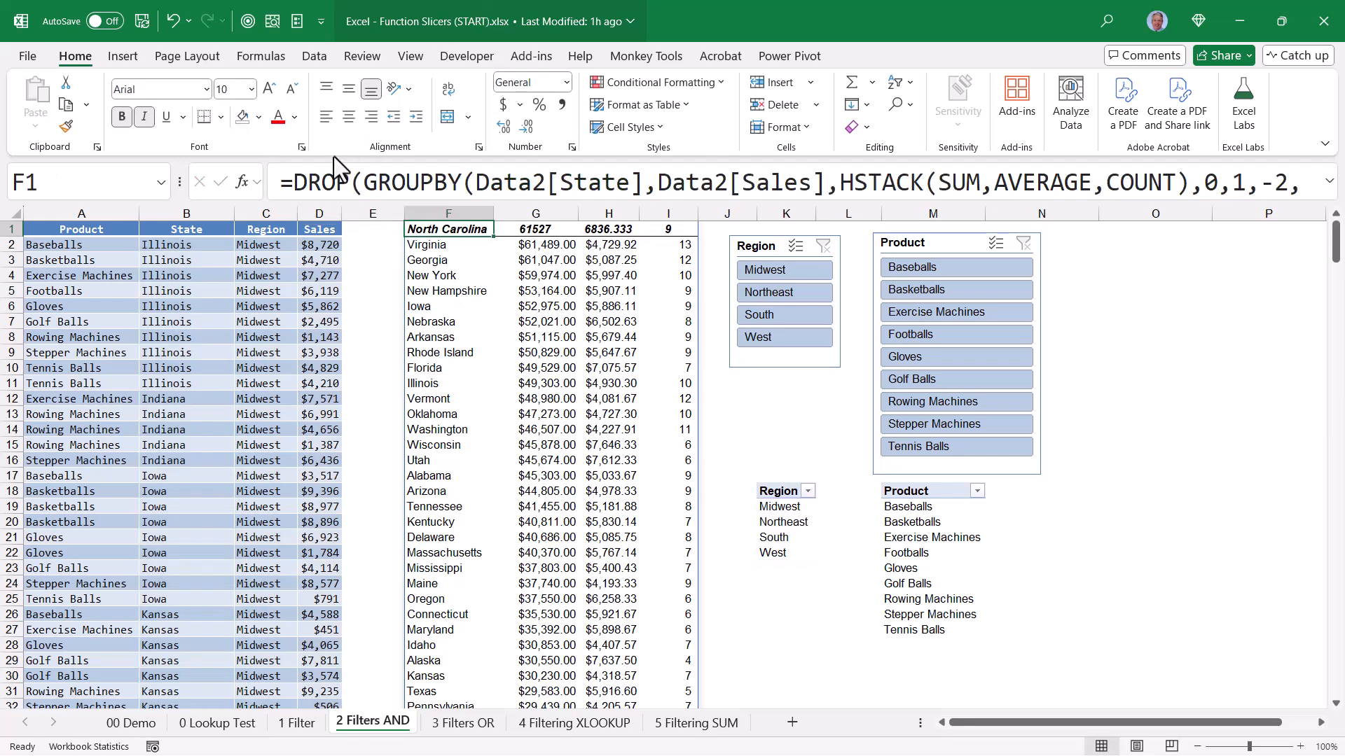
# Wrap the F1 formula in VSTACK with the header array {"State","Total Sales","Avg. Sales","# of Sales"} above the DROP result.
pyautogui.click(293, 183)
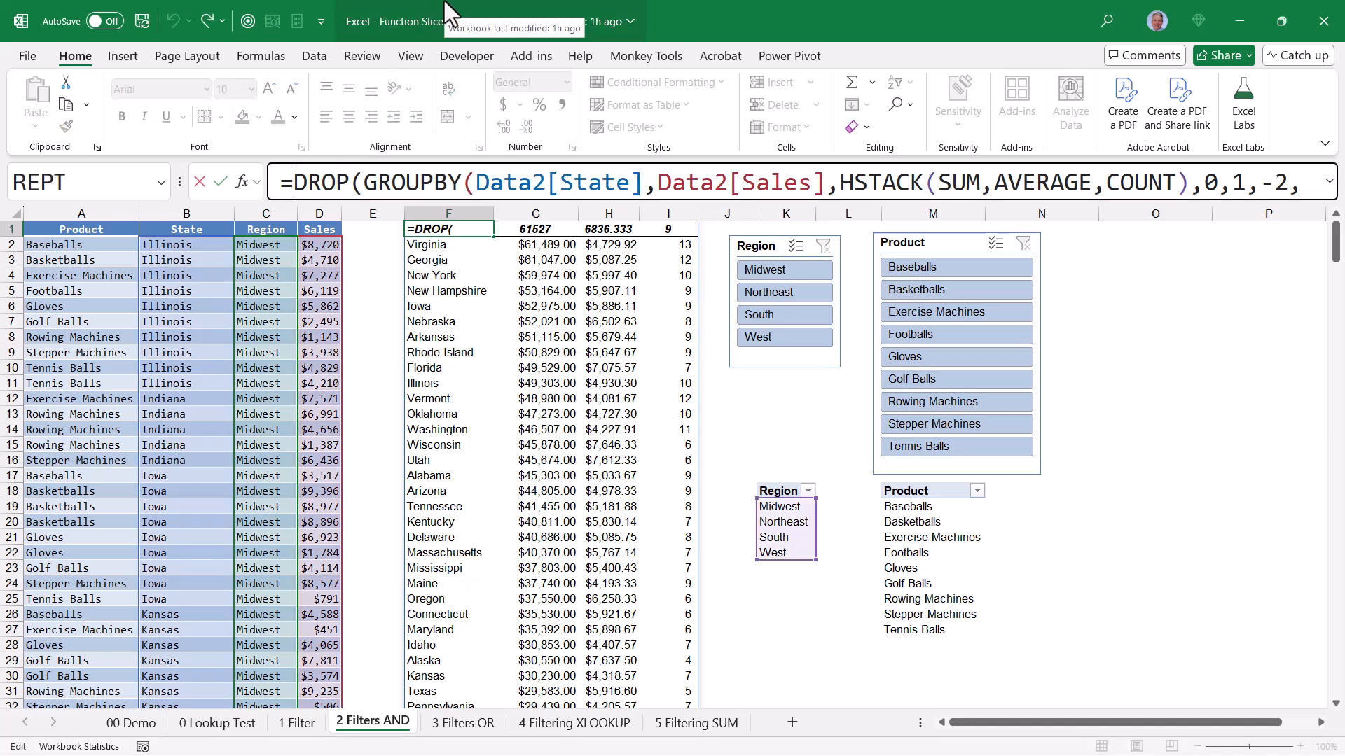
pyautogui.write('VST')
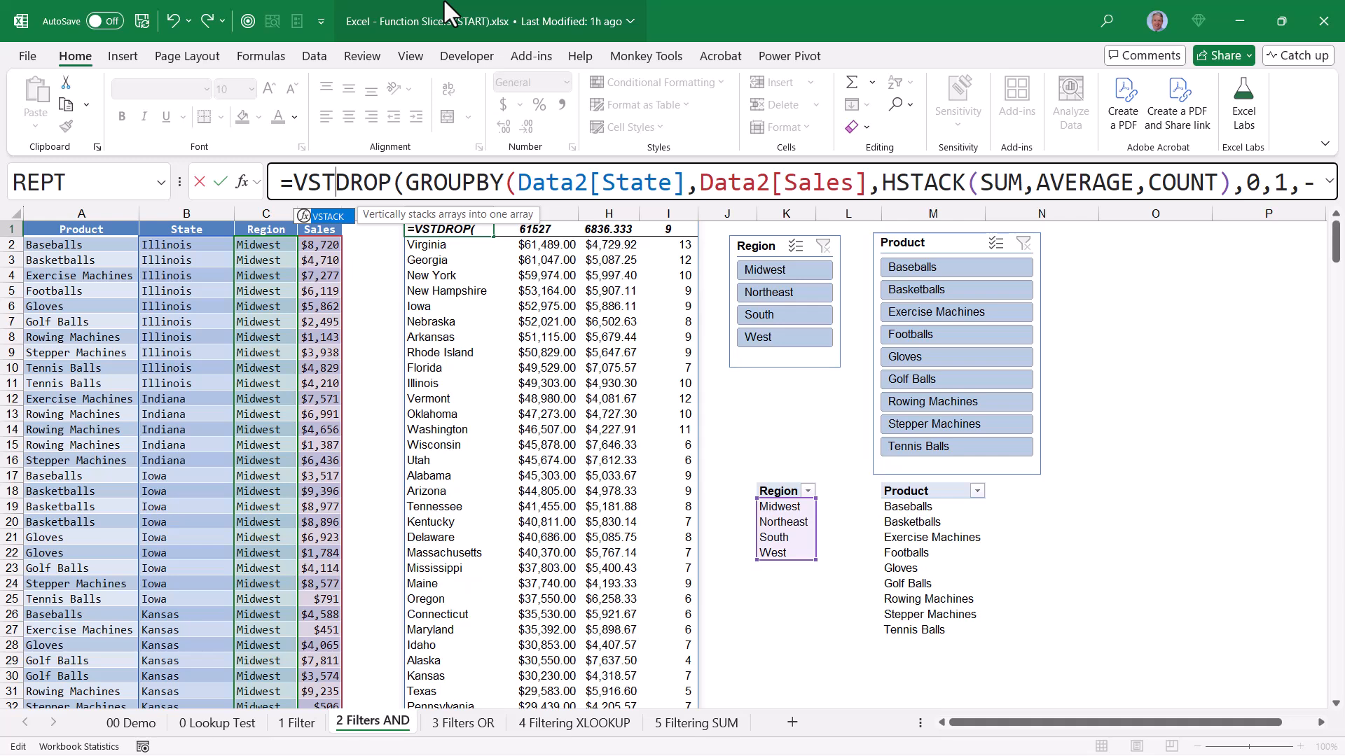
pyautogui.press('Tab')
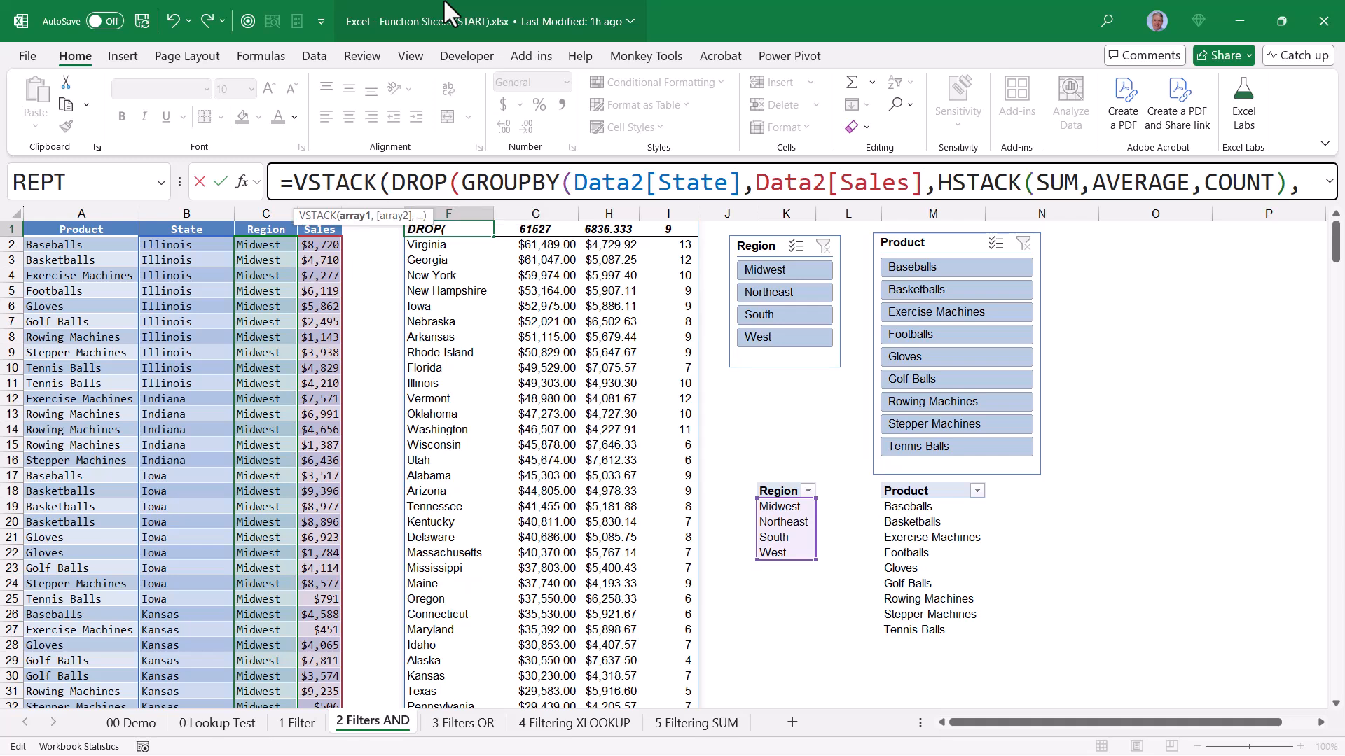
pyautogui.write('{},')
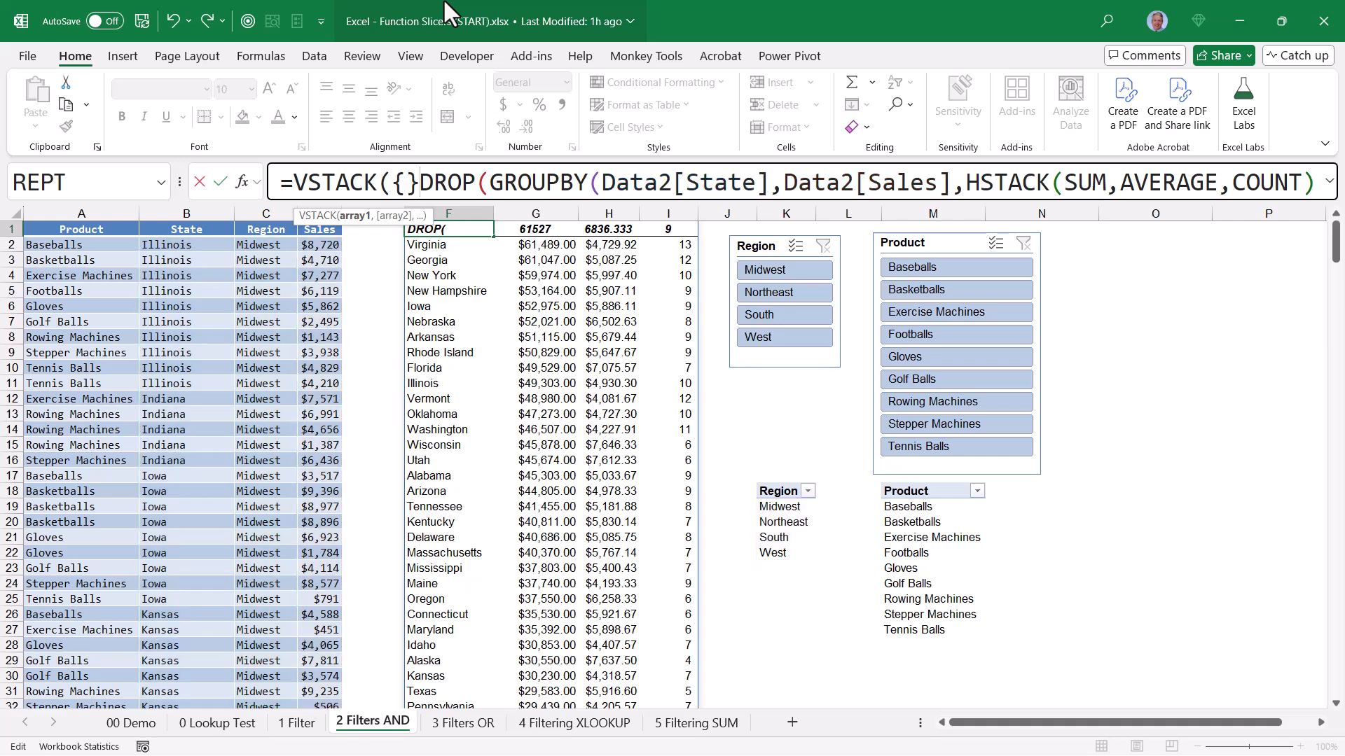
pyautogui.press('Left')
pyautogui.press('Left')
pyautogui.write('"State","Total')
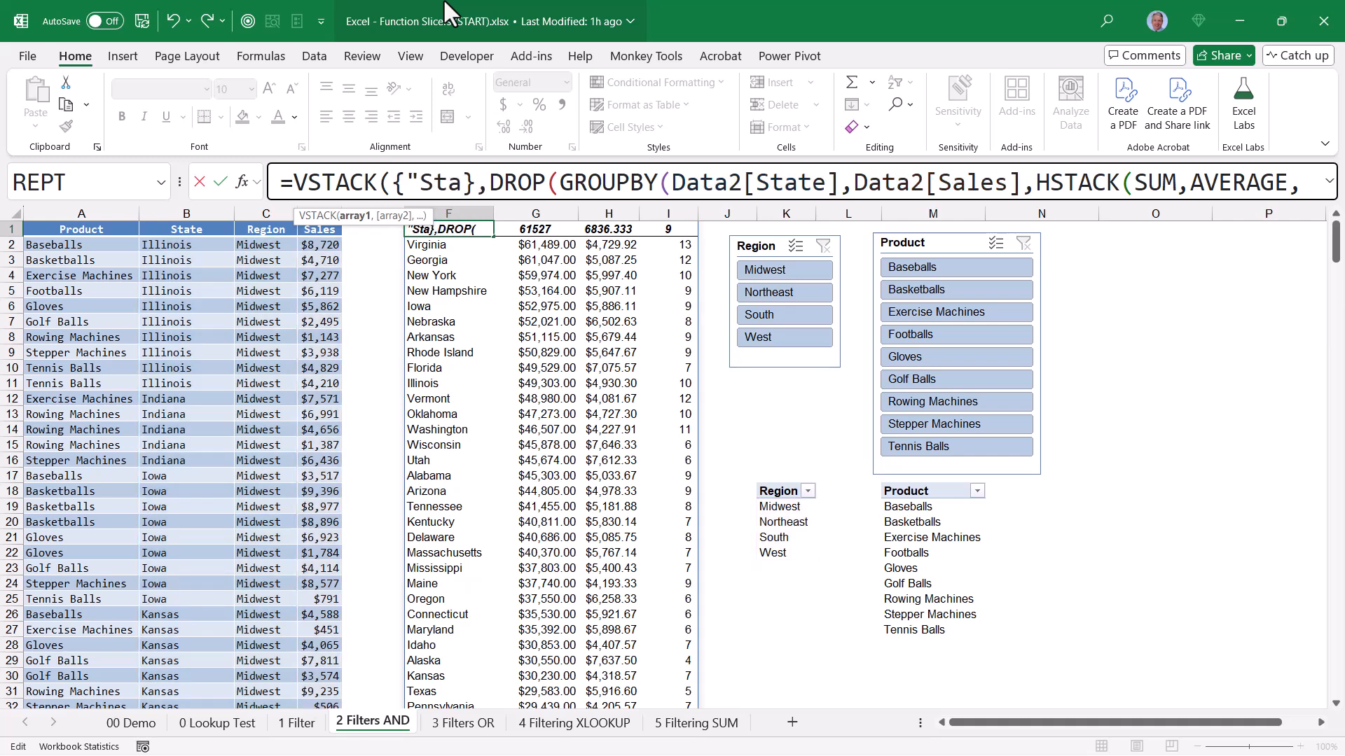
pyautogui.write(' Sales","Avg. Sales", "# of Sales')
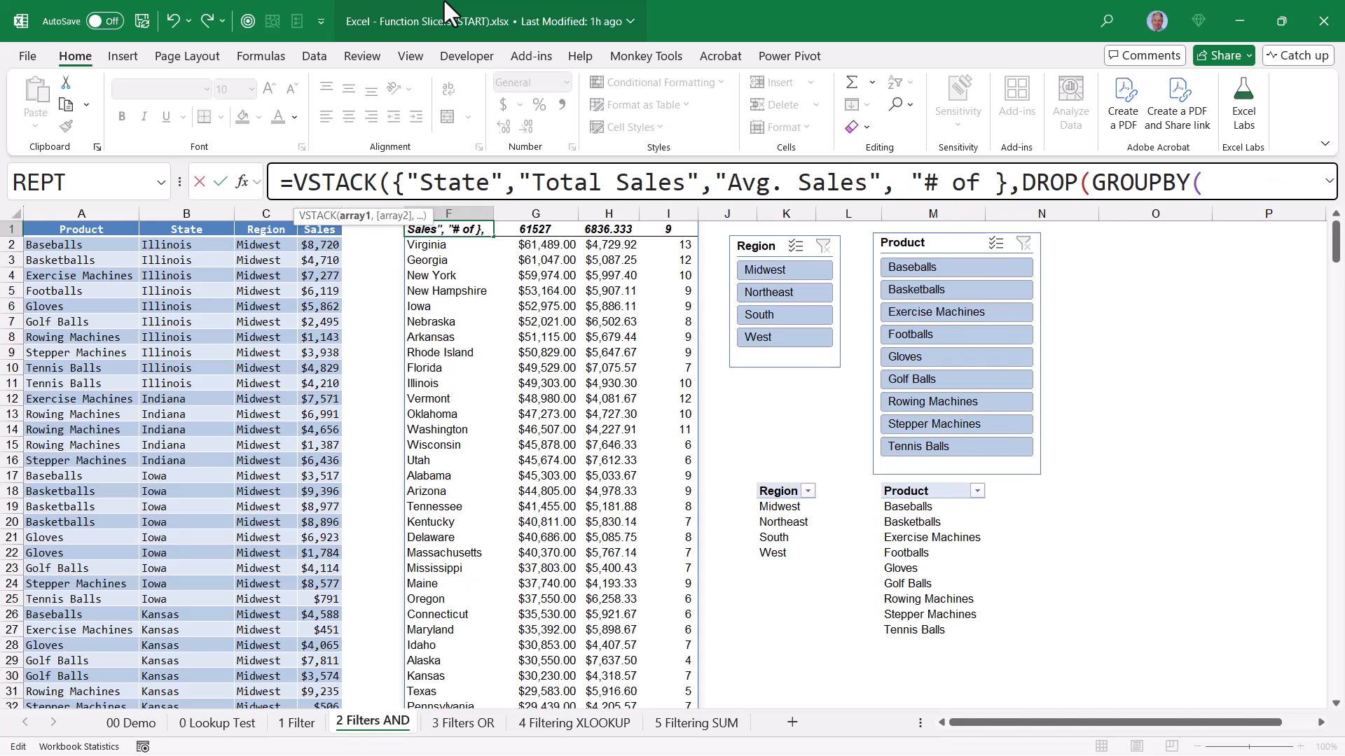
pyautogui.write('"')
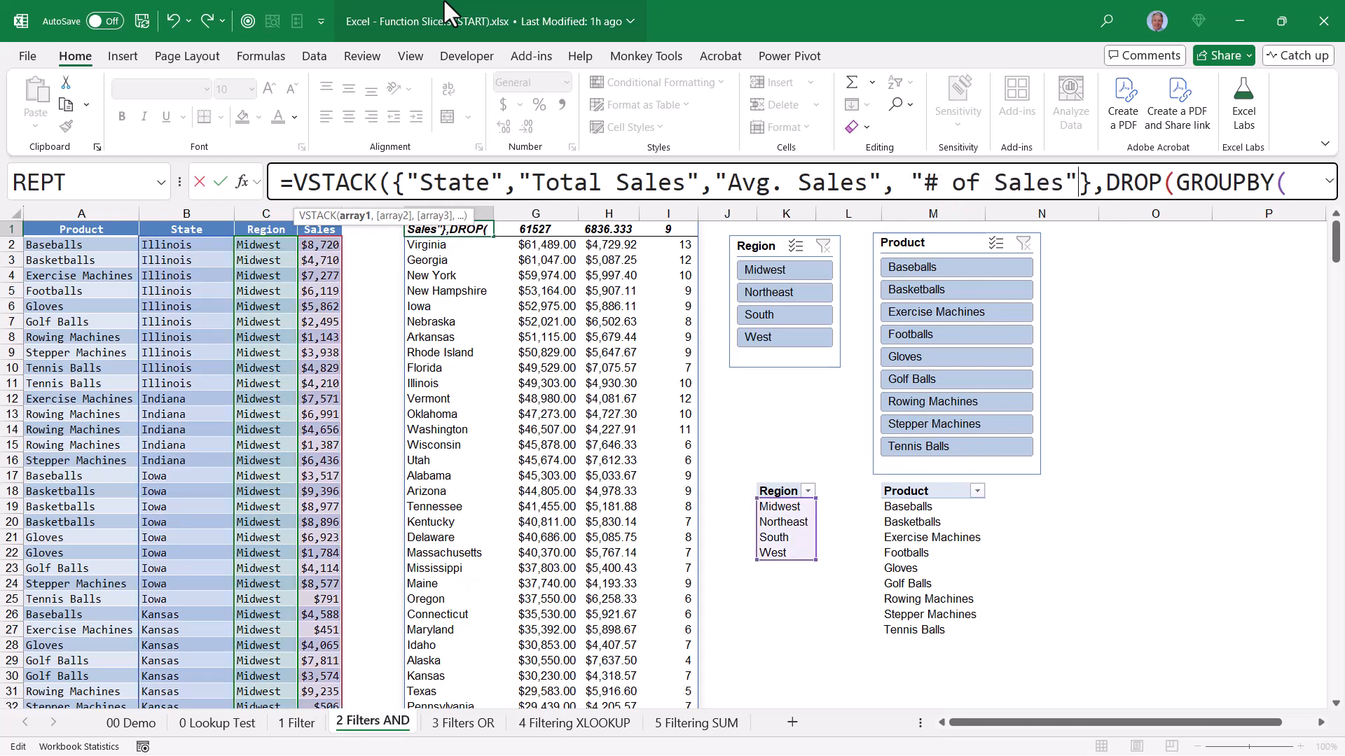
pyautogui.press('End')
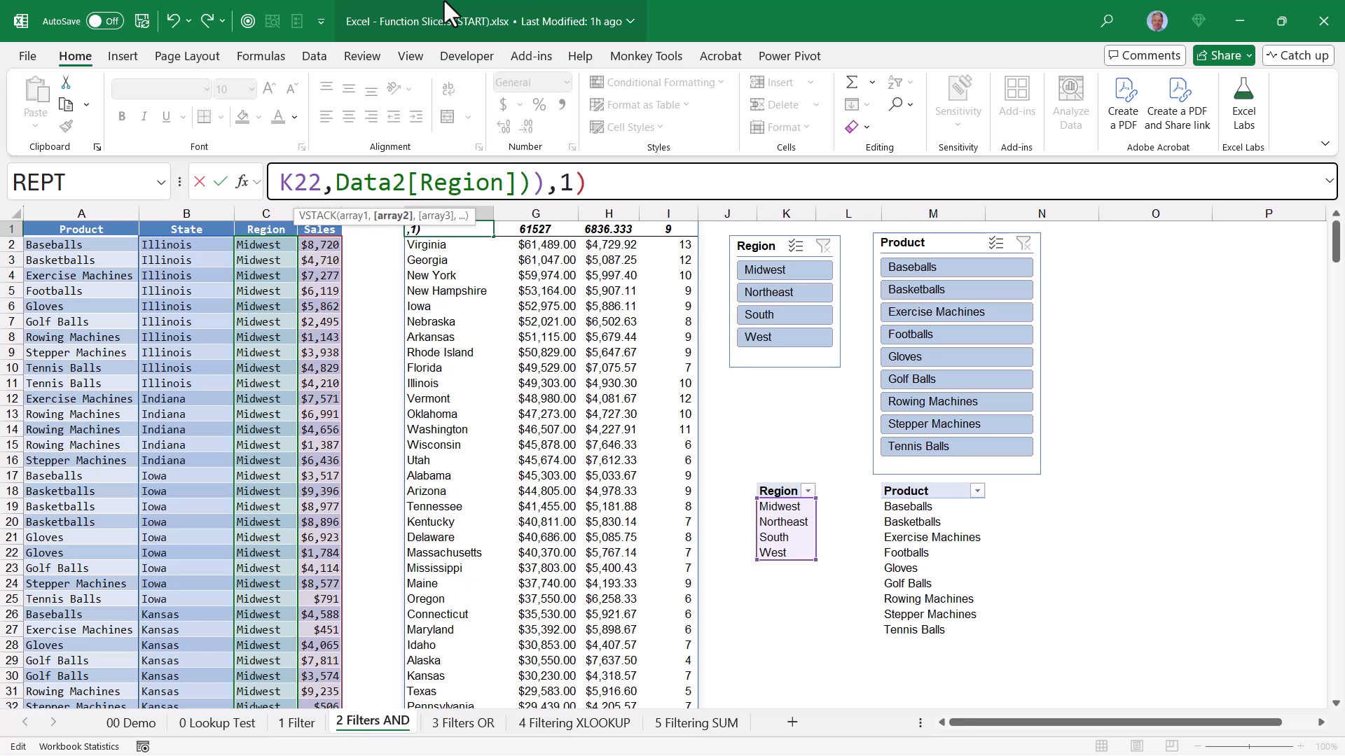
pyautogui.write(')')
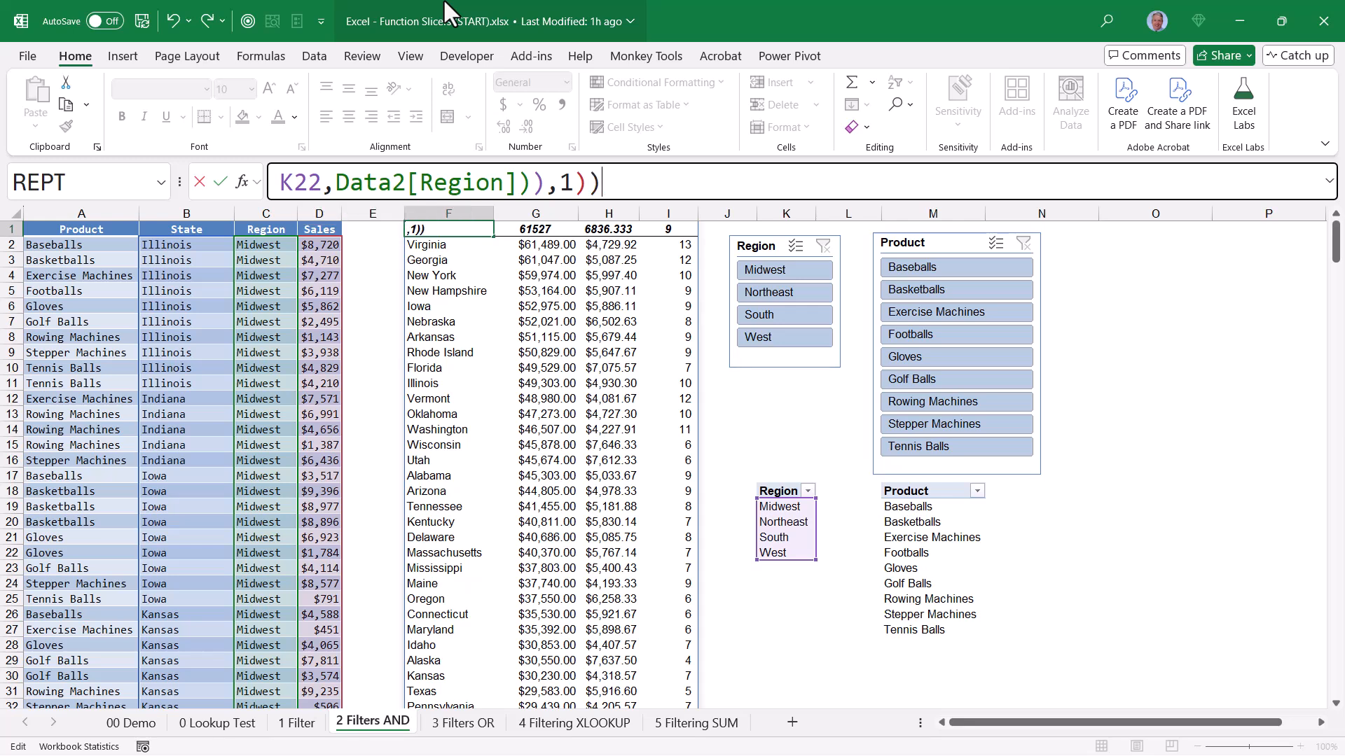
pyautogui.hotkey('ctrl', 'Return')
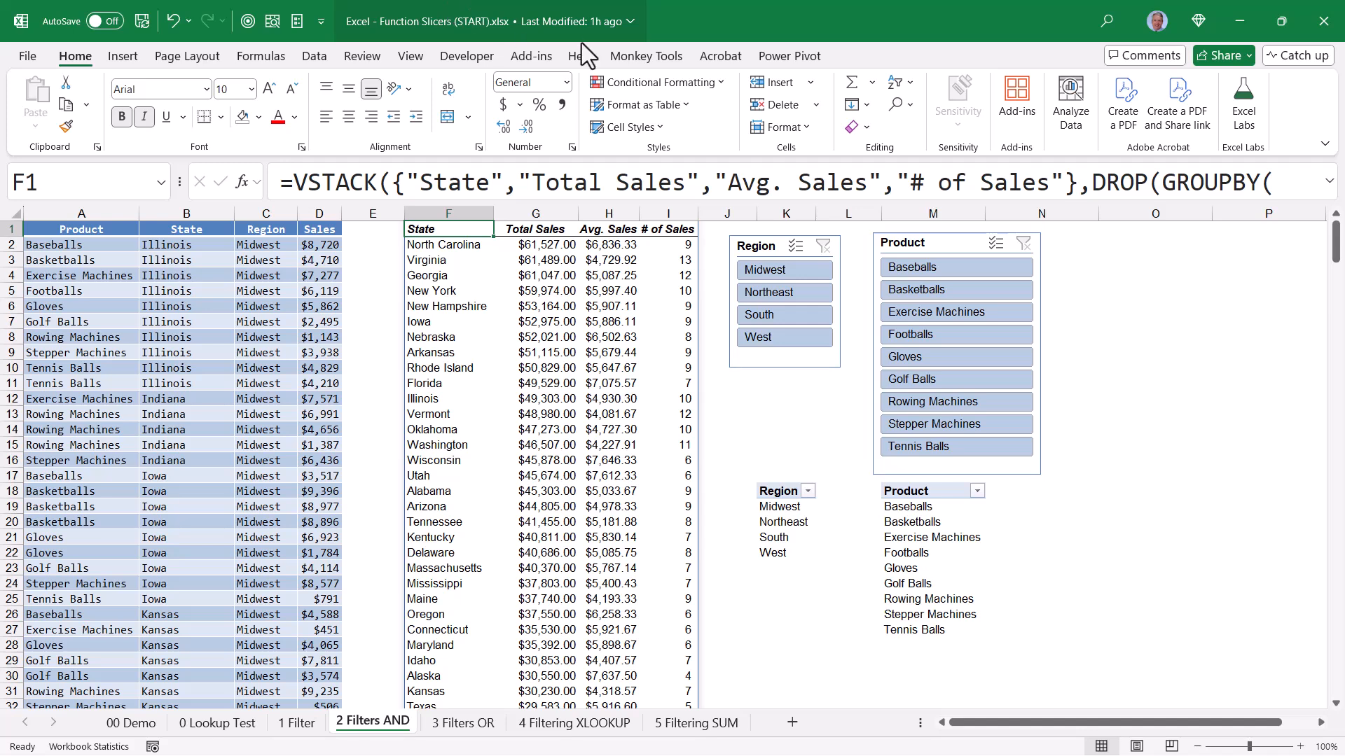
# Test the report's custom headers by filtering the Region slicer to Midwest, Northeast, South and West in turn, and clear the filter.
pyautogui.click(800, 270)
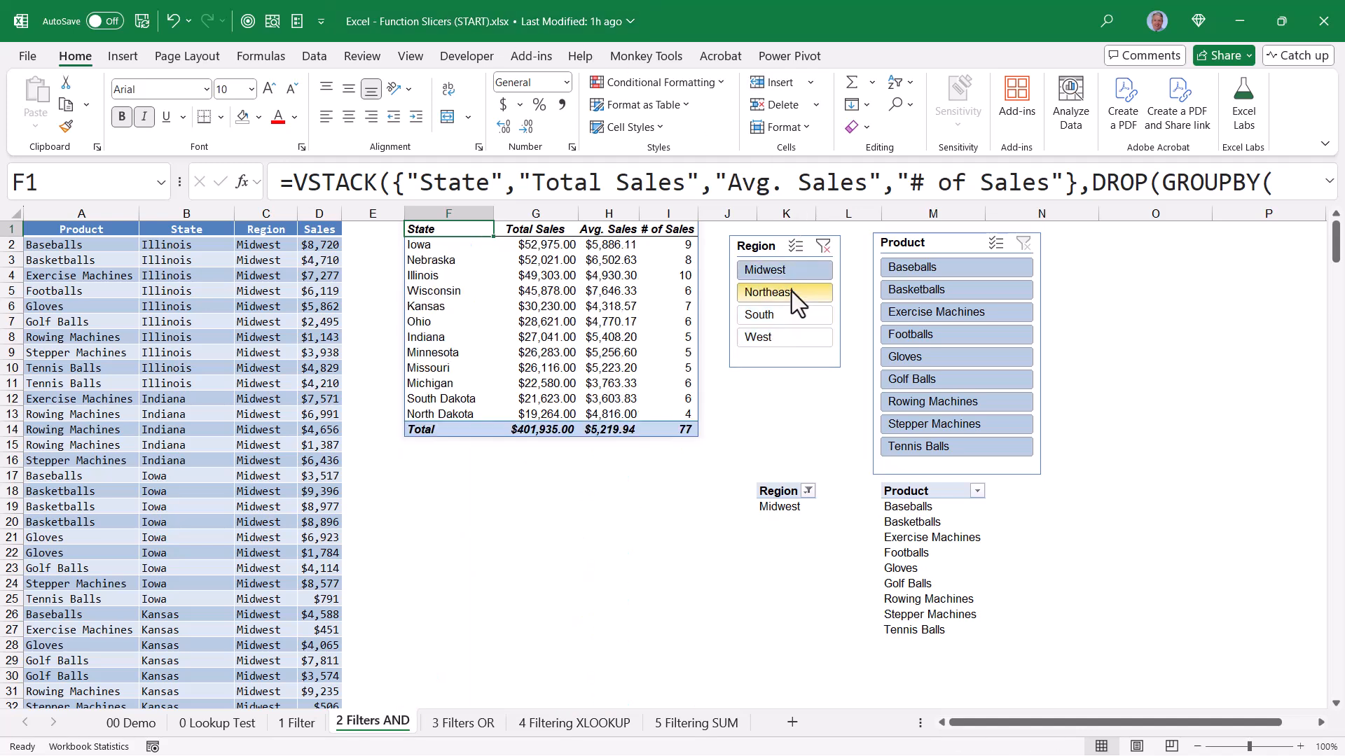
pyautogui.click(792, 291)
pyautogui.click(797, 315)
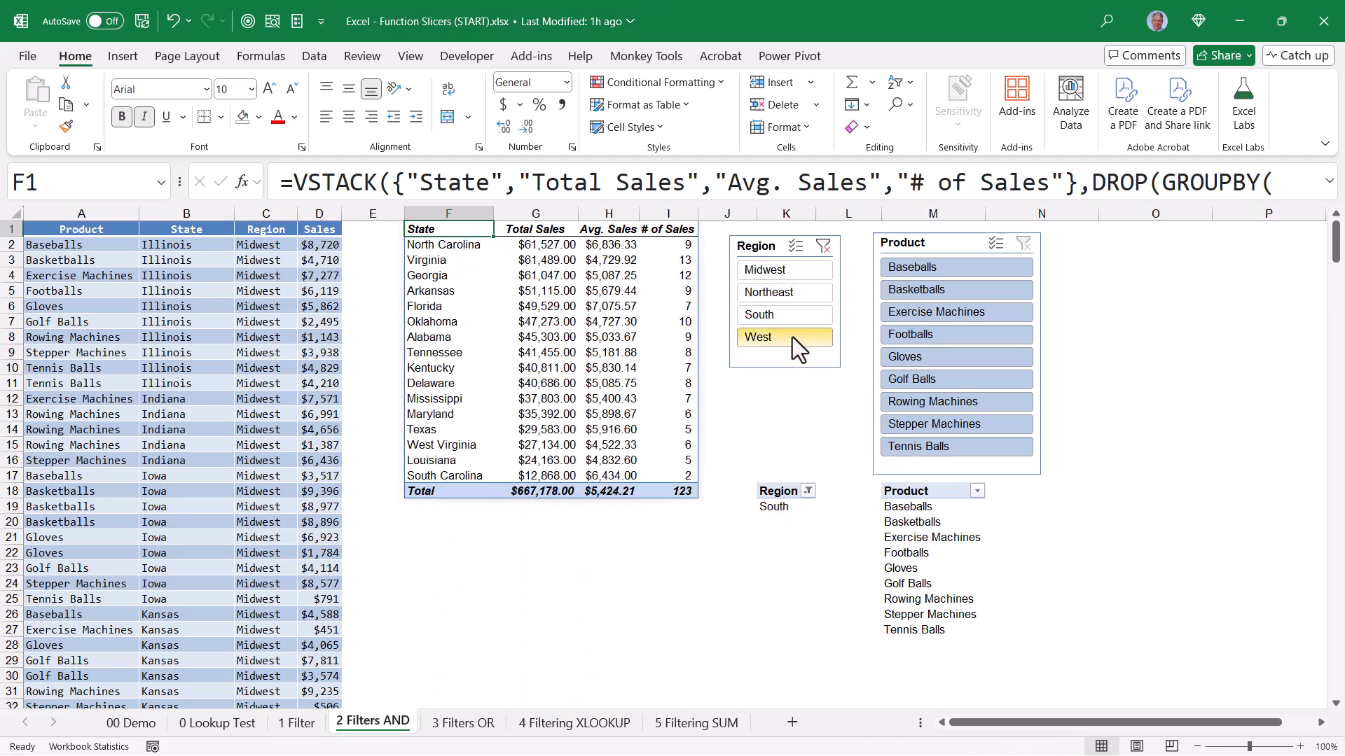
pyautogui.click(792, 338)
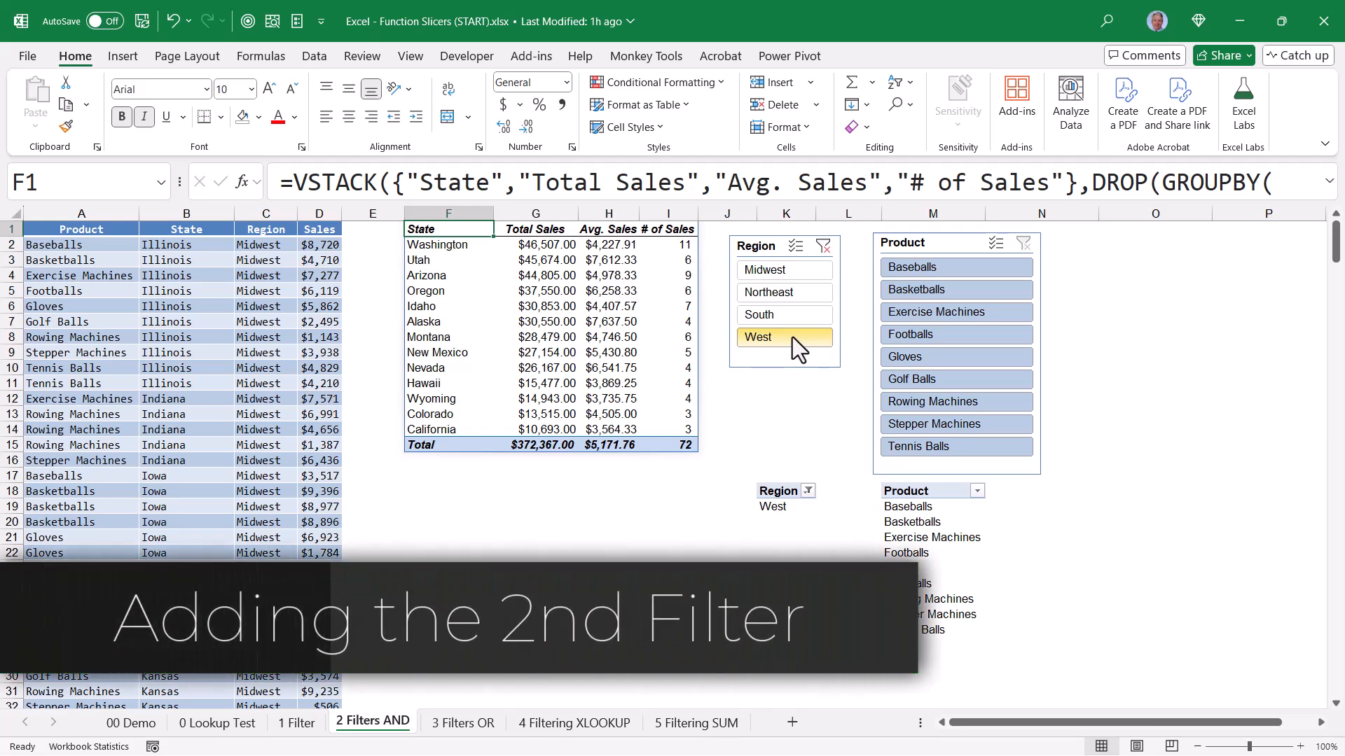
pyautogui.click(824, 247)
# Extend the GROUPBY filter array in F1 with *COUNTIF(M19:M27,Data2[Product]) after the Region COUNTIF and enter the formula.
pyautogui.click(1328, 182)
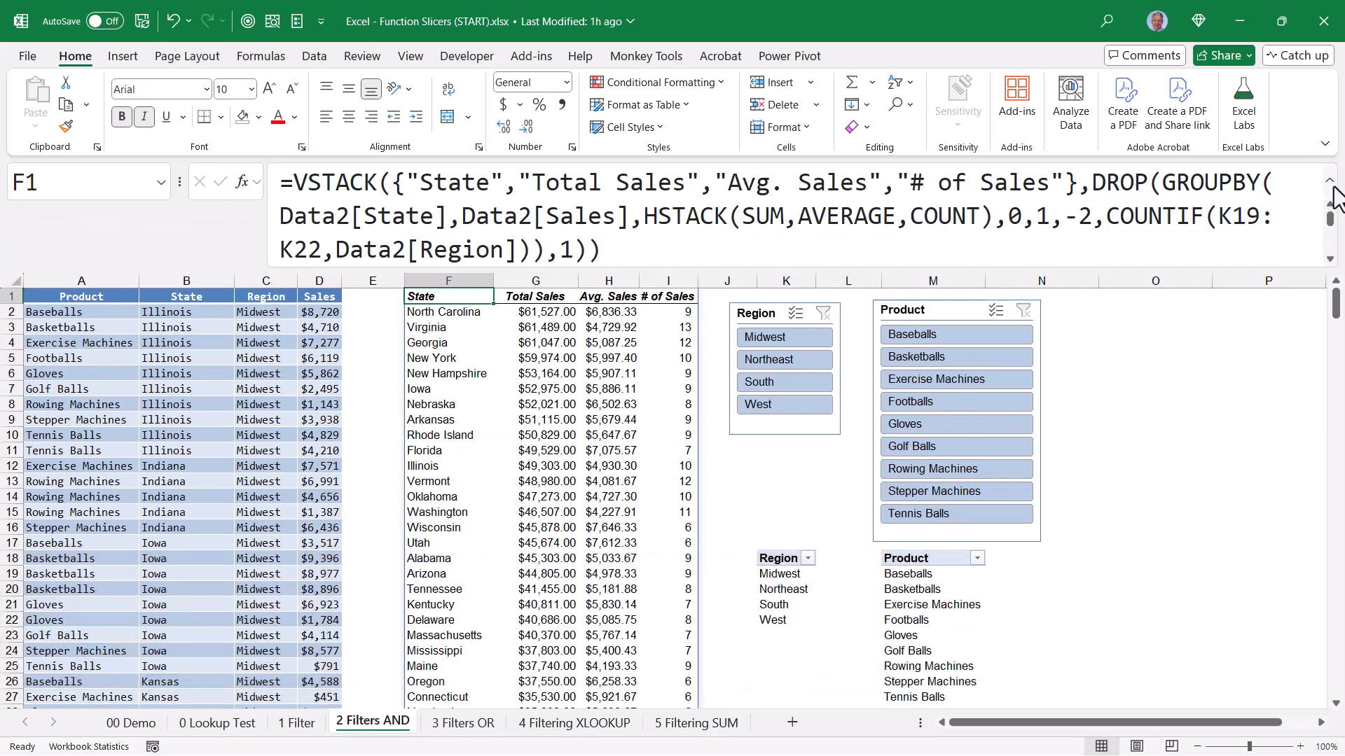
pyautogui.moveTo(1105, 216); pyautogui.dragTo(533, 249)
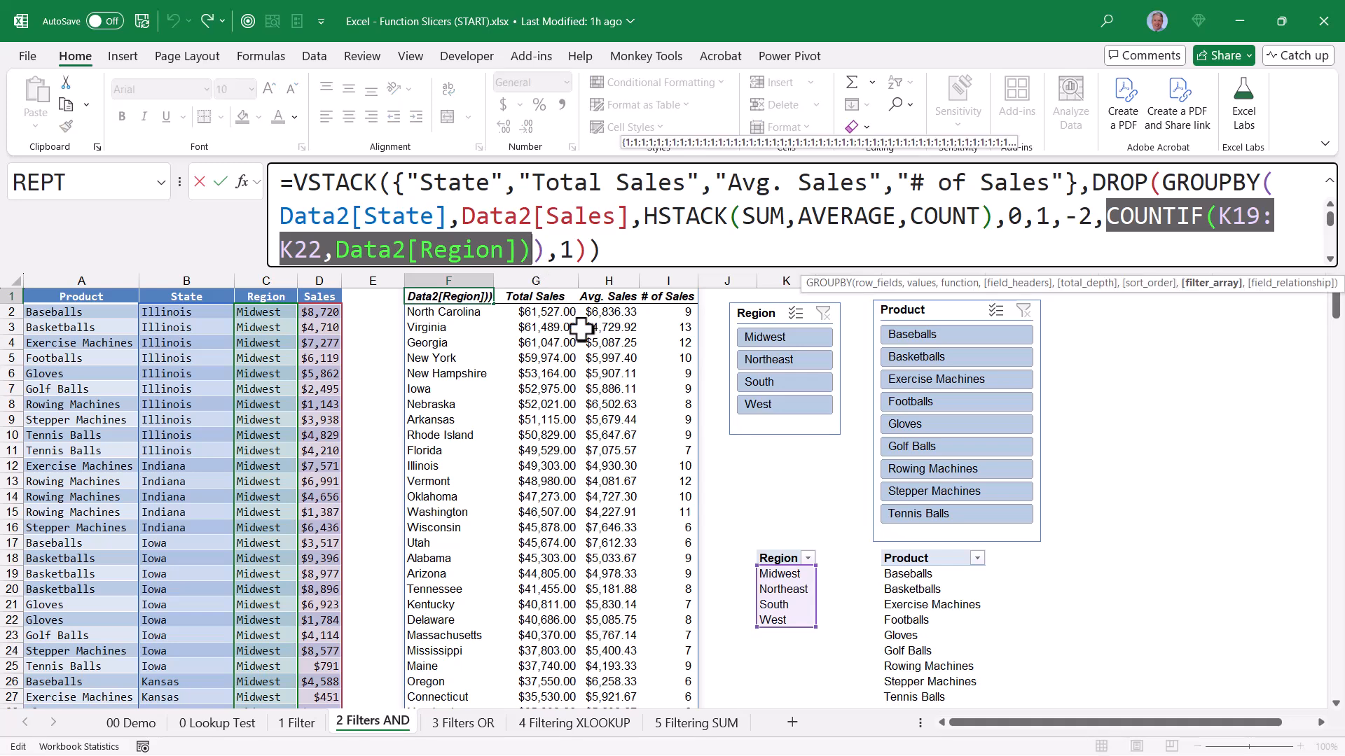
pyautogui.click(536, 255)
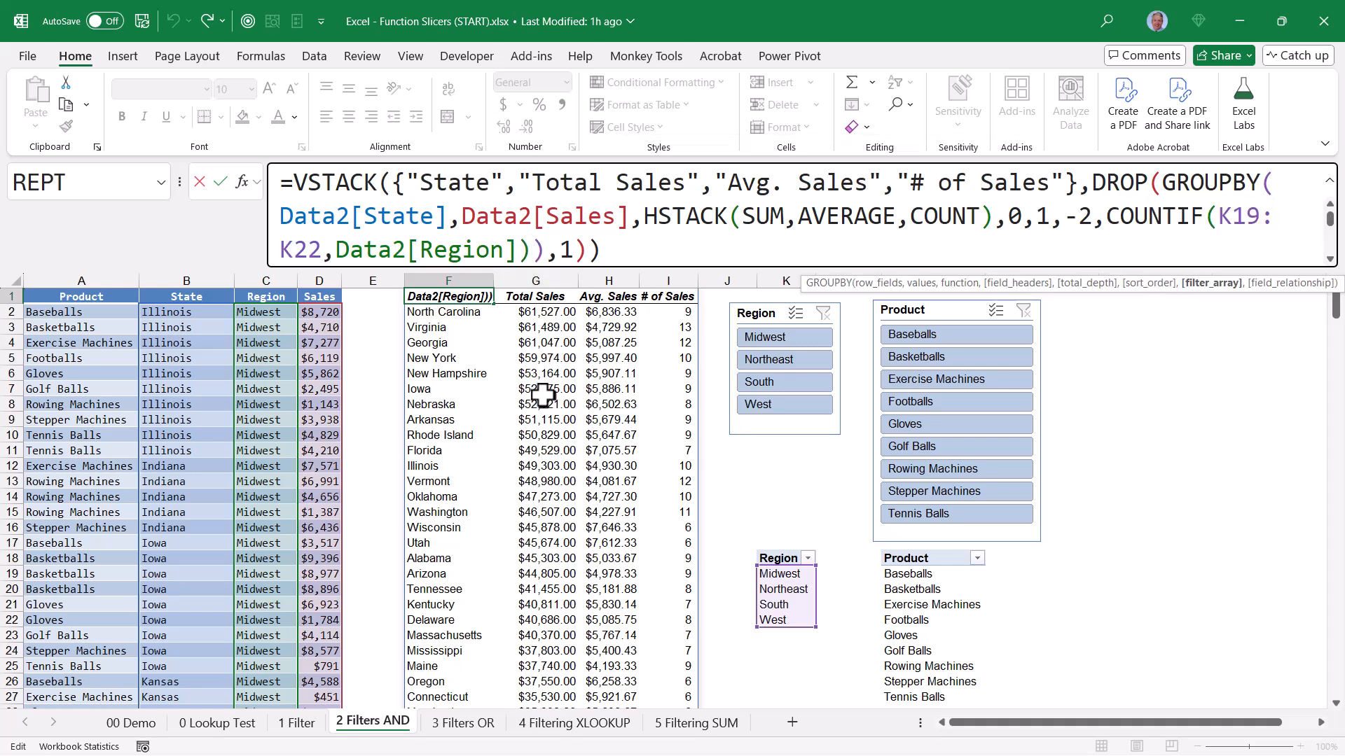
pyautogui.write('*')
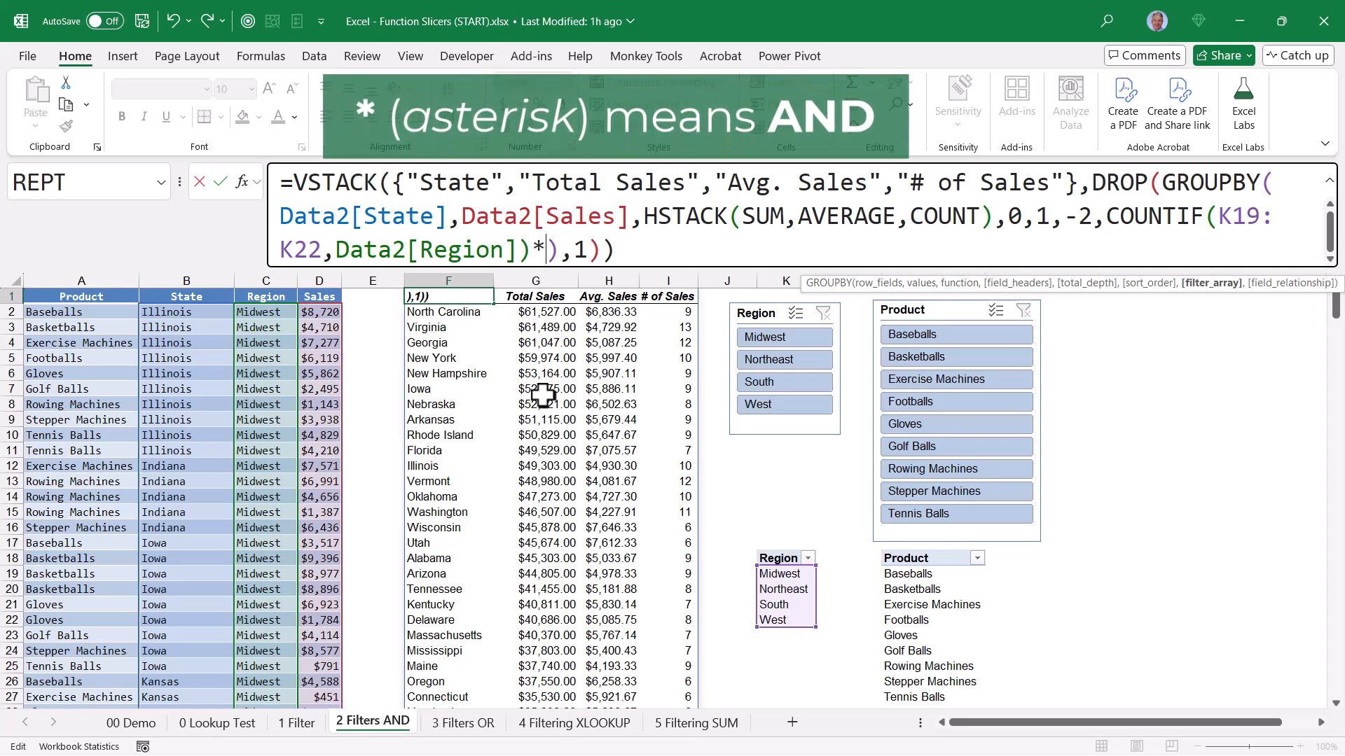
pyautogui.write('COU')
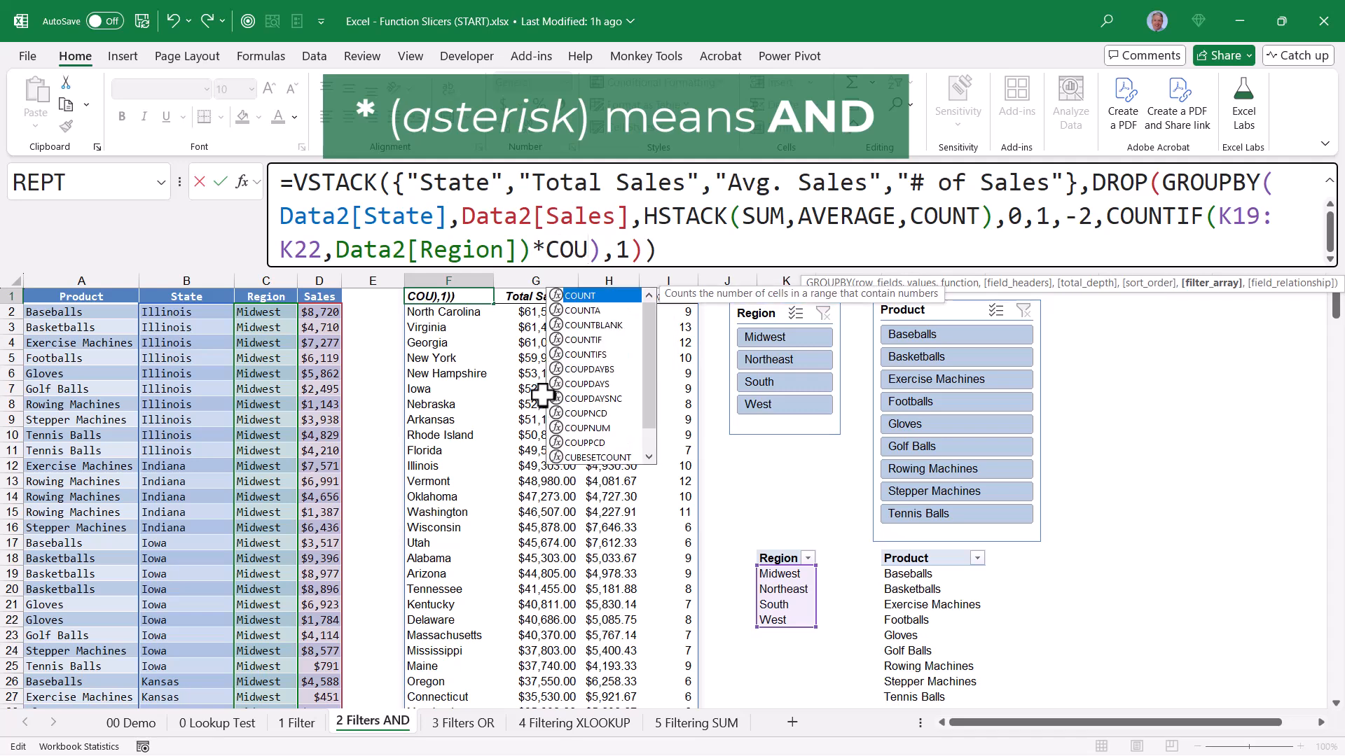
pyautogui.press('Tab')
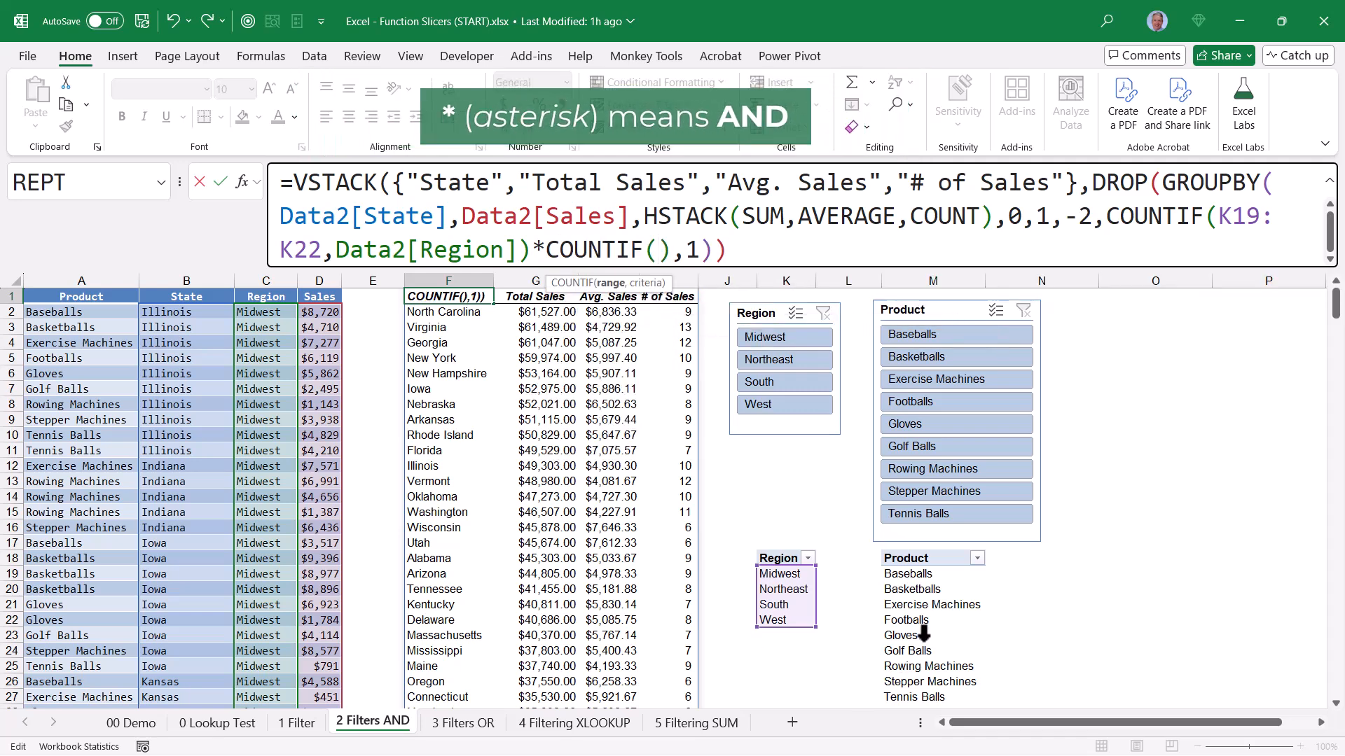
pyautogui.moveTo(919, 575); pyautogui.dragTo(920, 697)
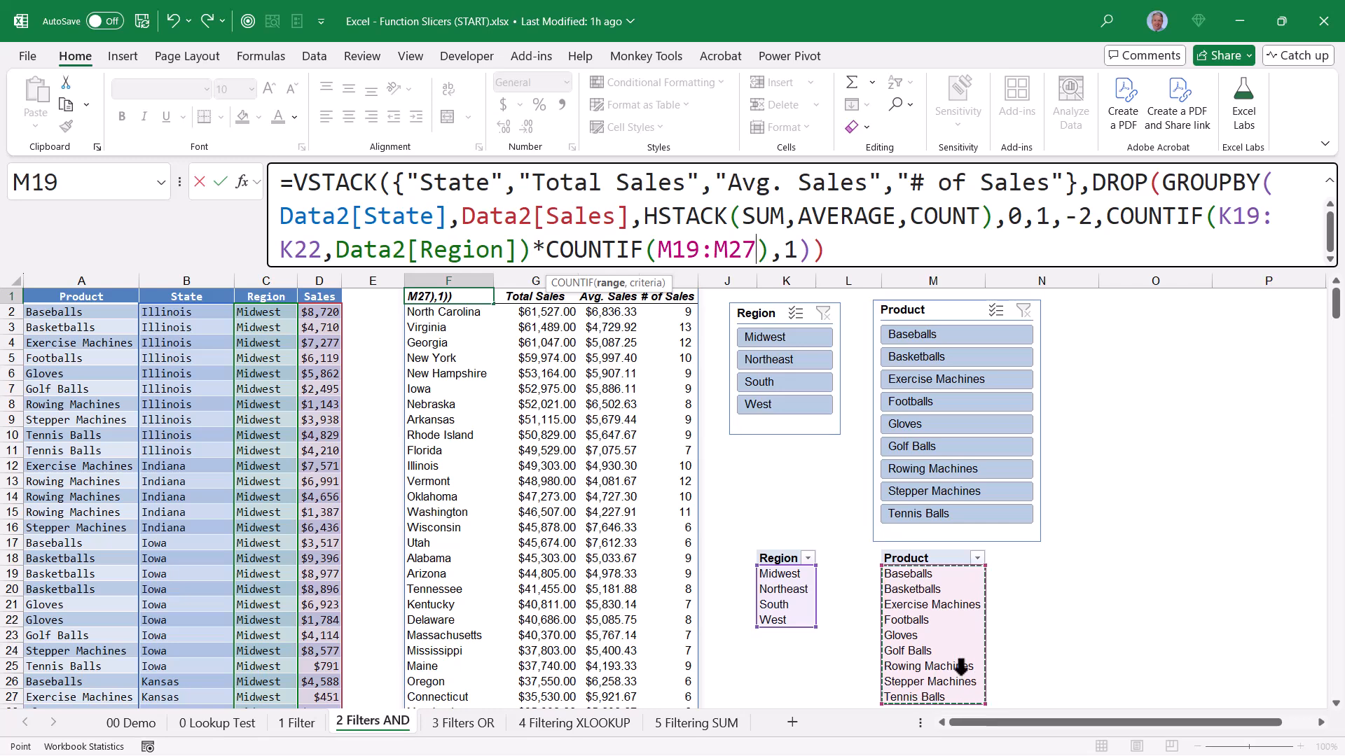
pyautogui.write(',')
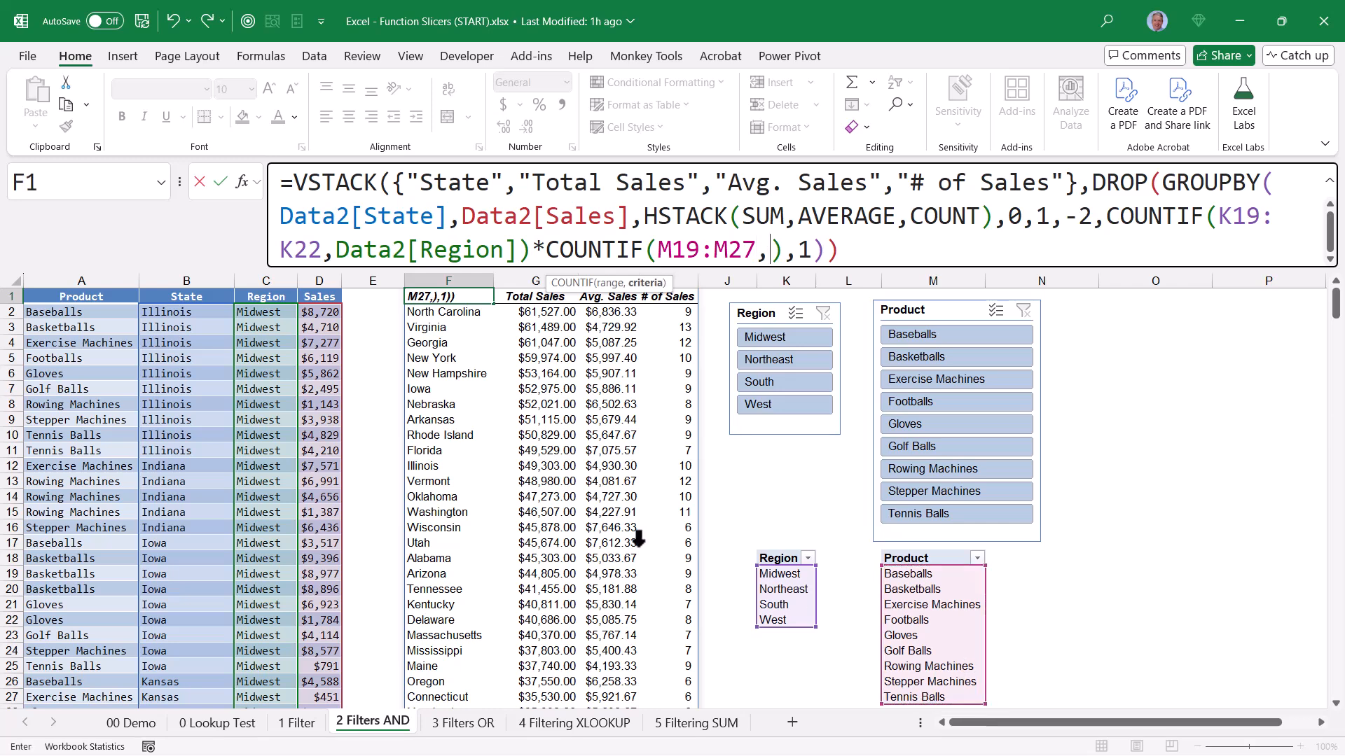
pyautogui.click(85, 286)
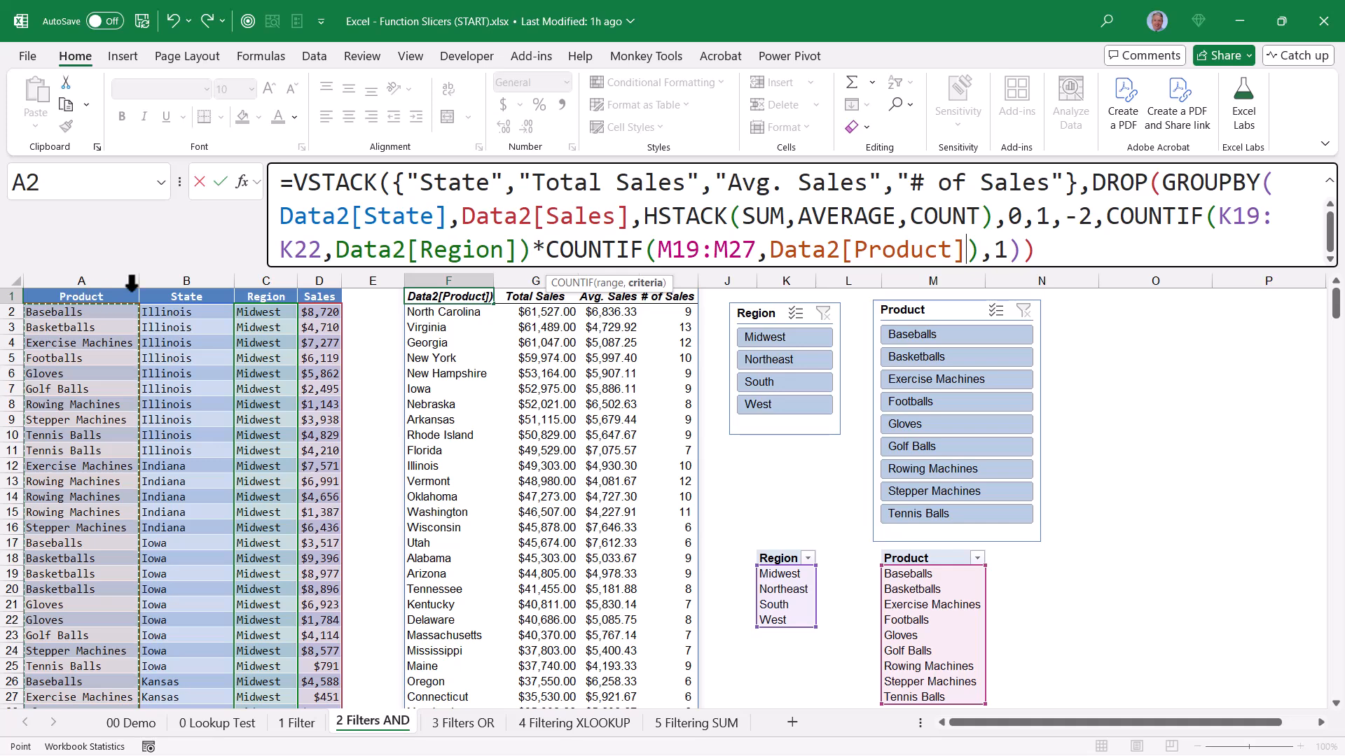
pyautogui.write(')')
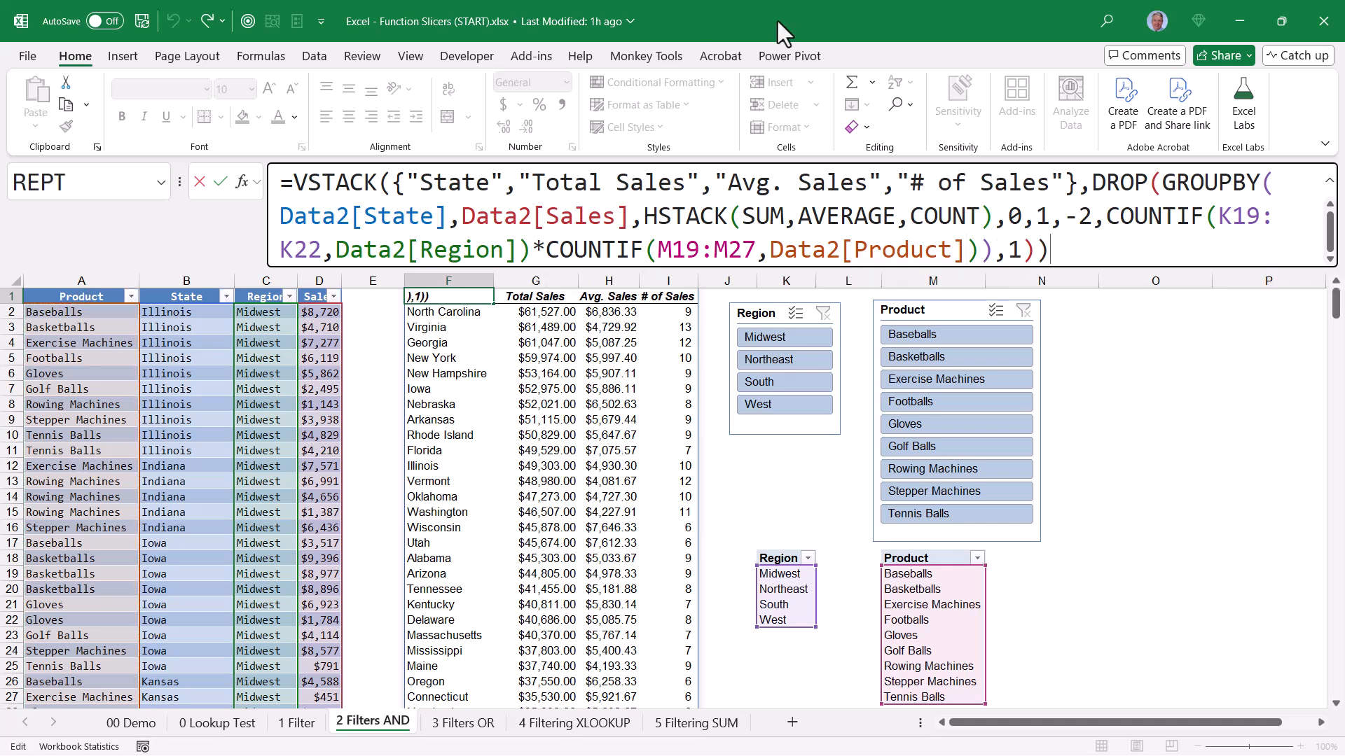
pyautogui.hotkey('ctrl', 'Return')
# Test the report with the Product slicer by selecting Baseballs, Basketballs and Footballs in turn, and clear the filter.
pyautogui.click(910, 334)
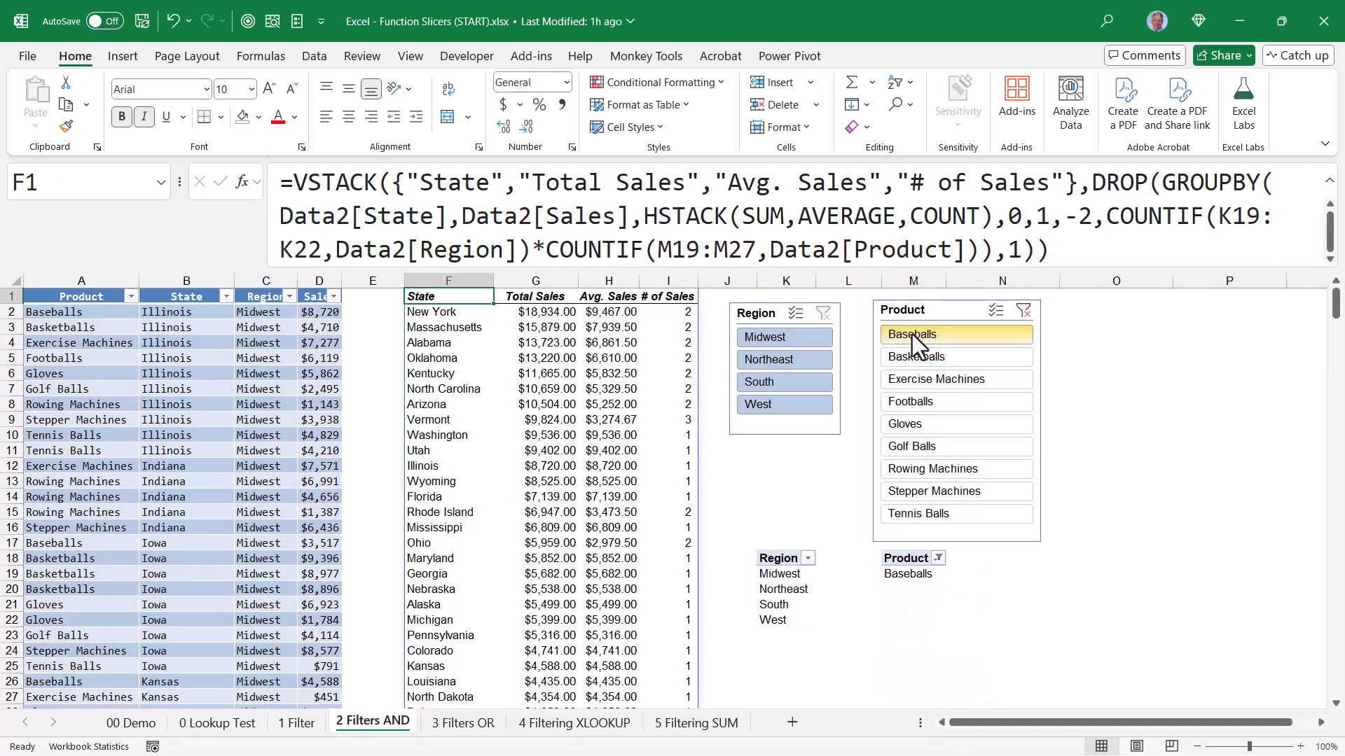
pyautogui.click(915, 356)
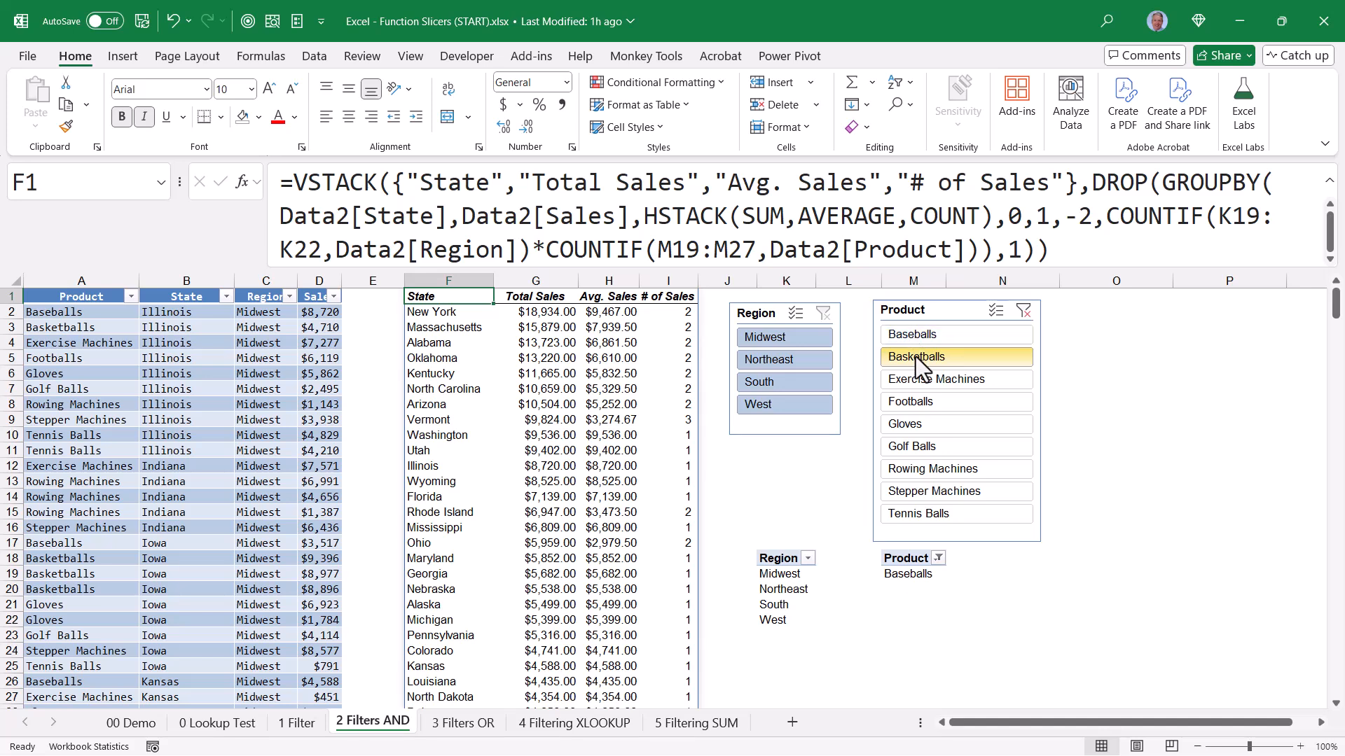
pyautogui.click(913, 403)
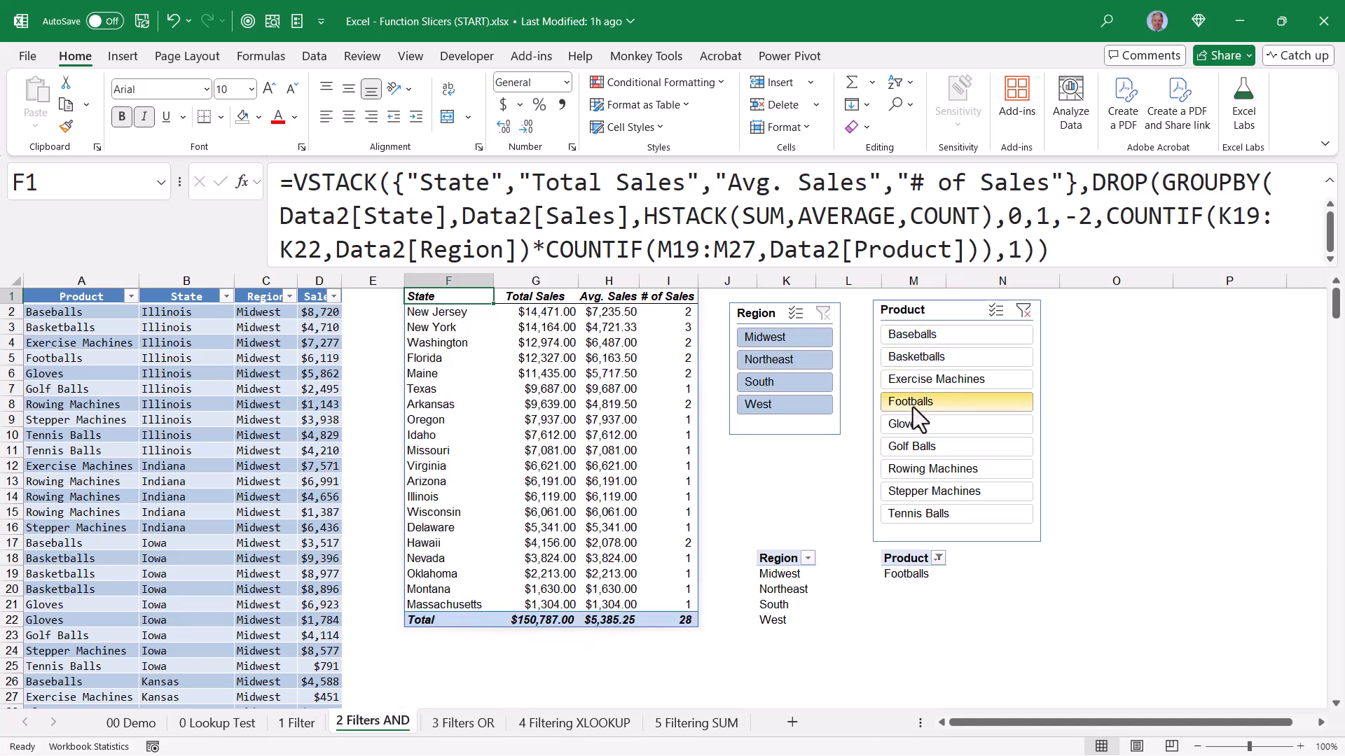
pyautogui.click(1023, 310)
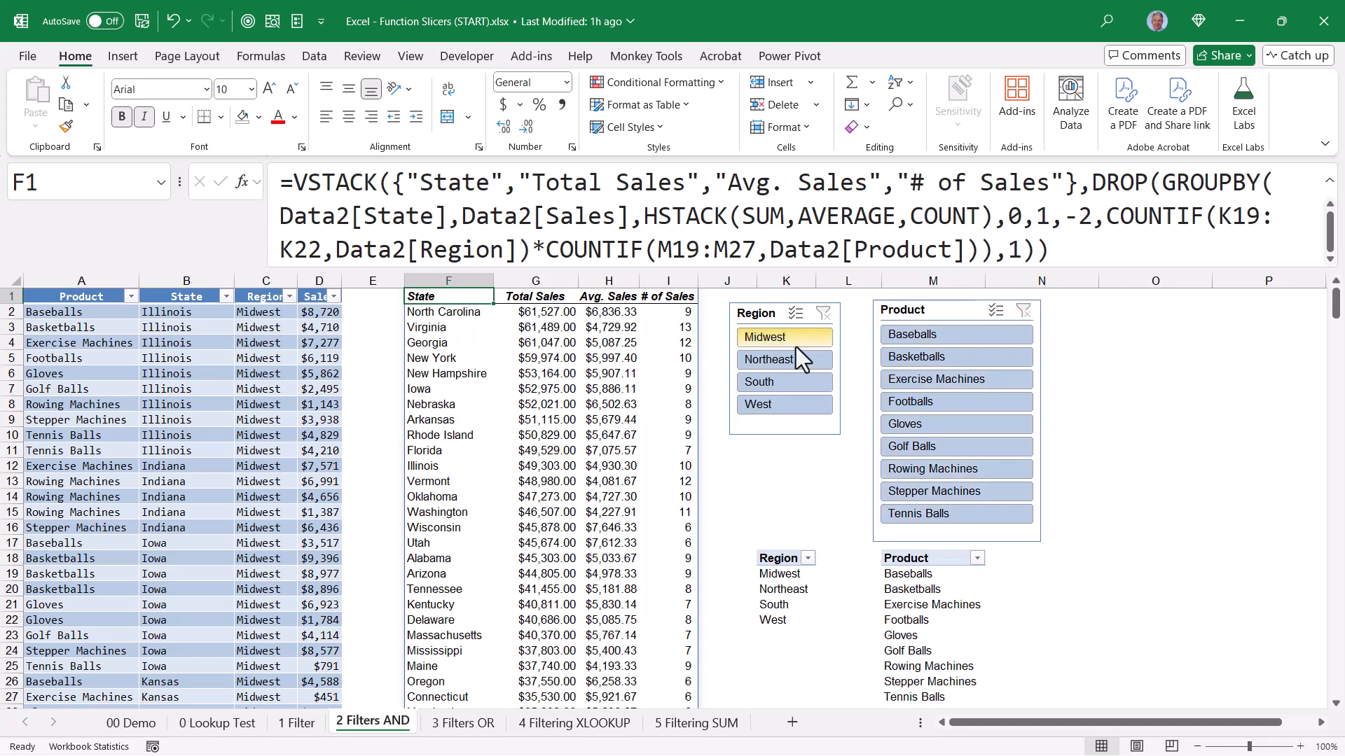
# Test the AND filter by cycling through the regions in the Region slicer, ending on South, and selecting Footballs in the Product slicer.
pyautogui.click(763, 335)
pyautogui.click(767, 358)
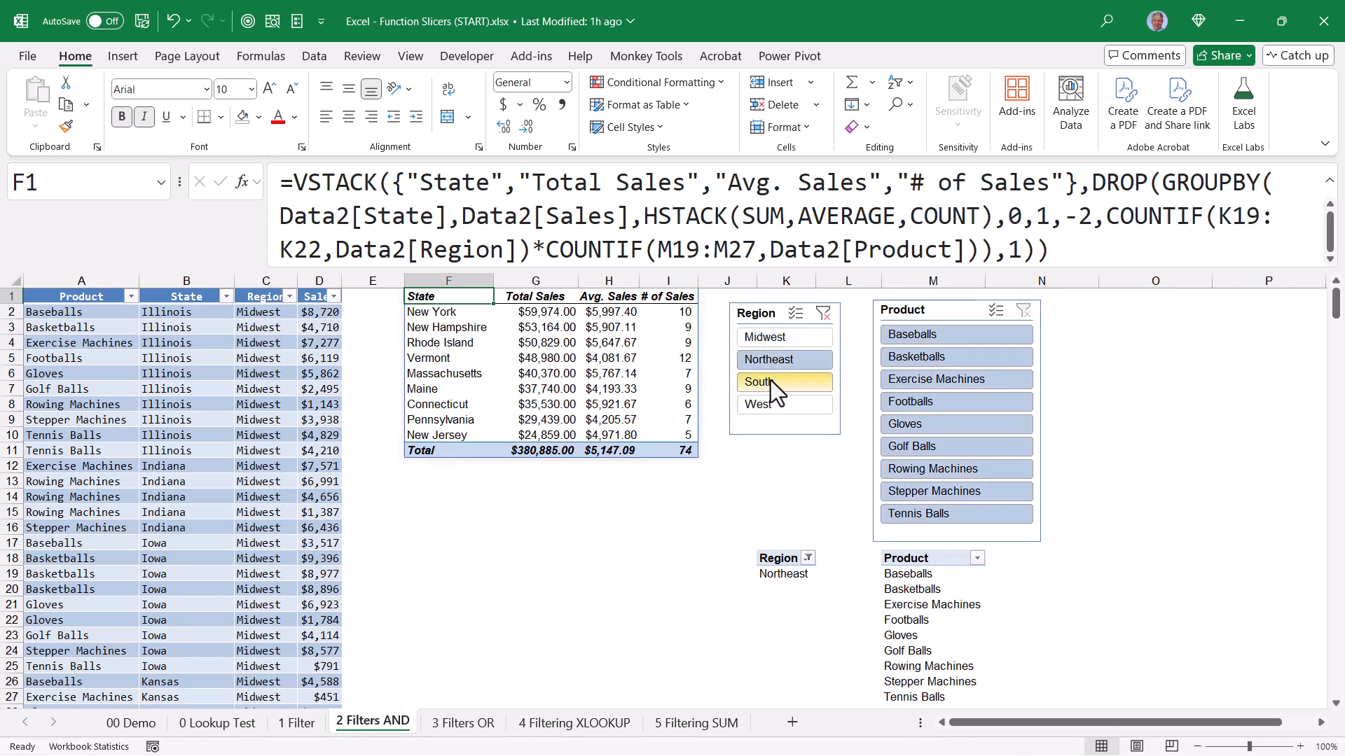
pyautogui.click(770, 381)
pyautogui.click(773, 404)
pyautogui.click(774, 381)
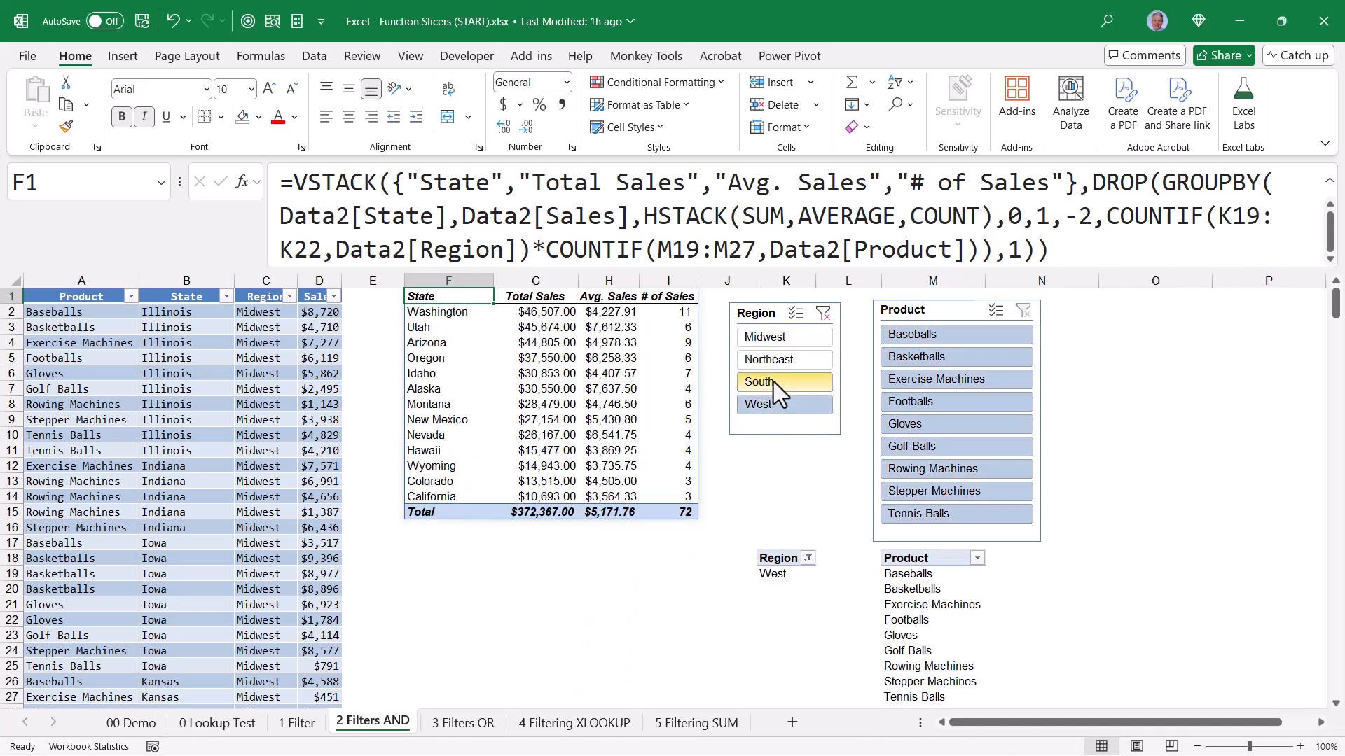
pyautogui.click(919, 402)
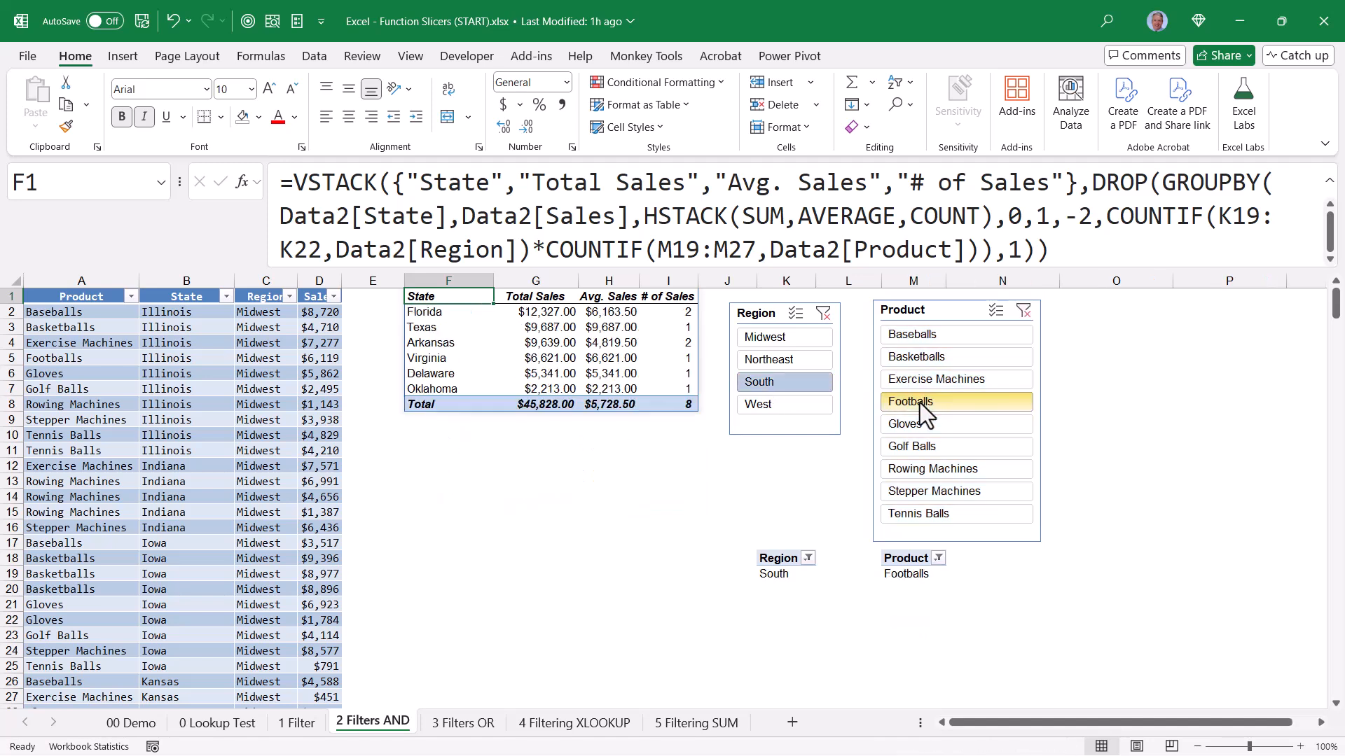
# Replace the * between the two COUNTIF functions in the F1 filter array with + for OR logic and enter the formula.
pyautogui.moveTo(1107, 216); pyautogui.dragTo(983, 252)
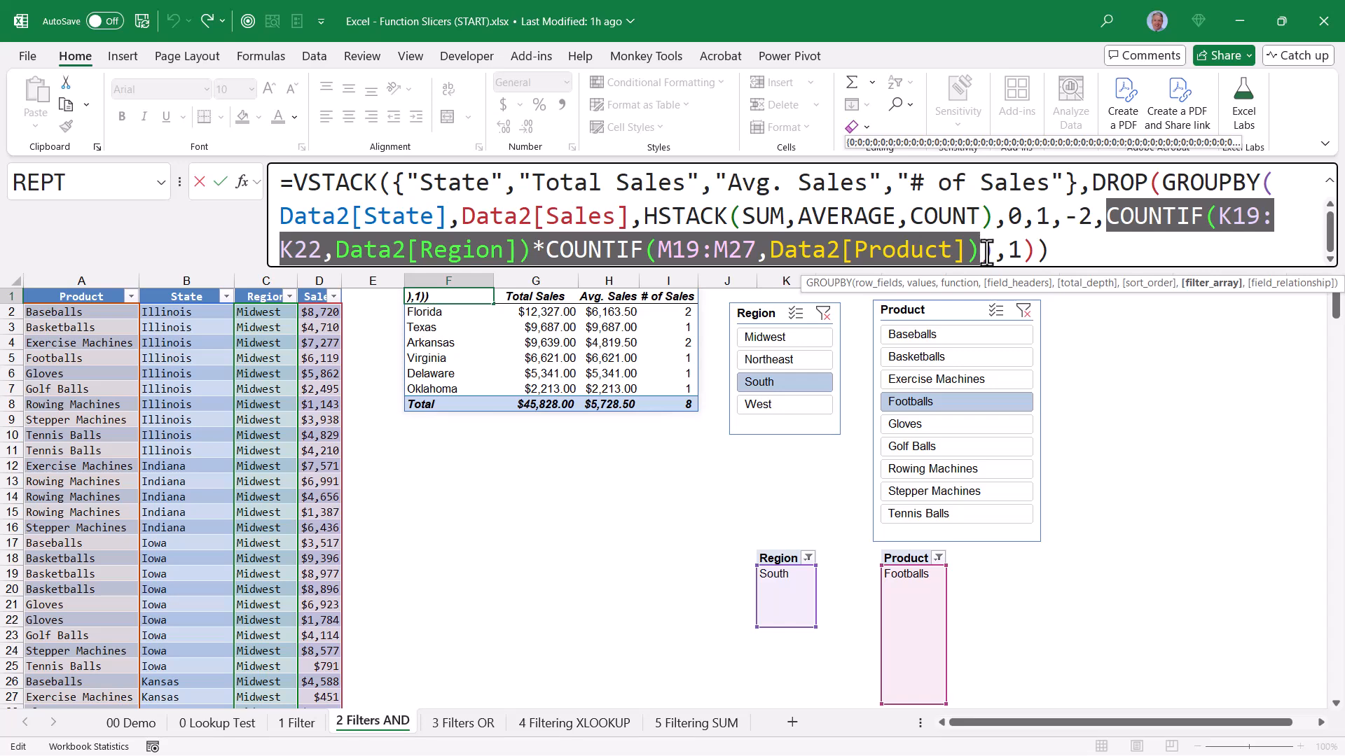
pyautogui.press('Escape')
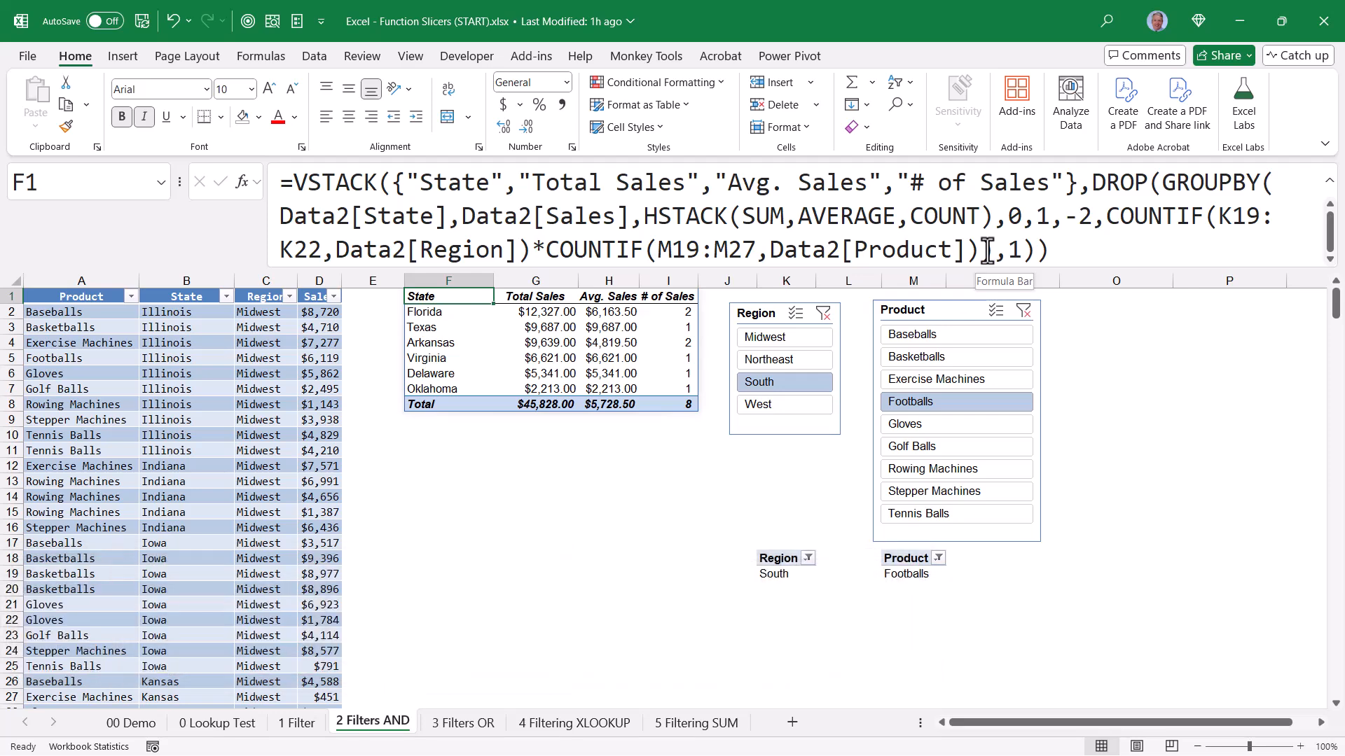
pyautogui.click(989, 250)
pyautogui.click(545, 250)
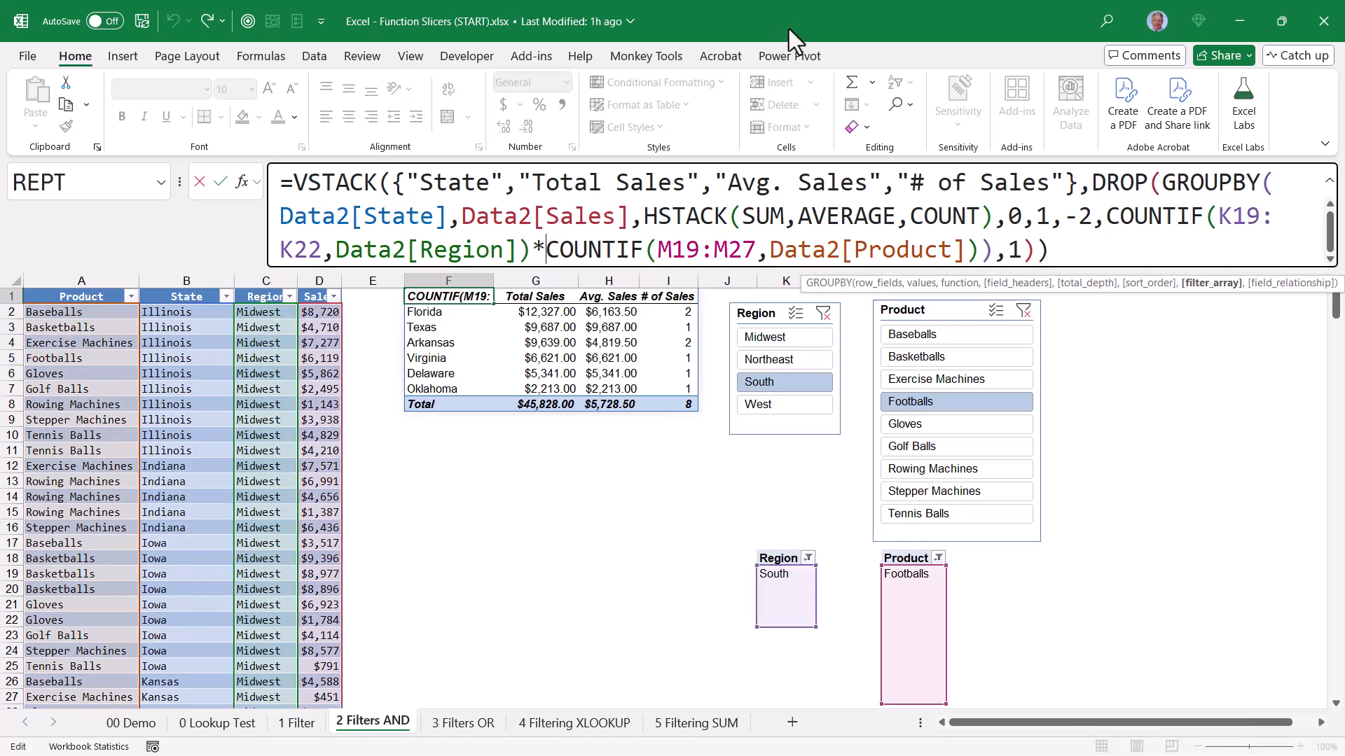
pyautogui.press('BackSpace')
pyautogui.write('+')
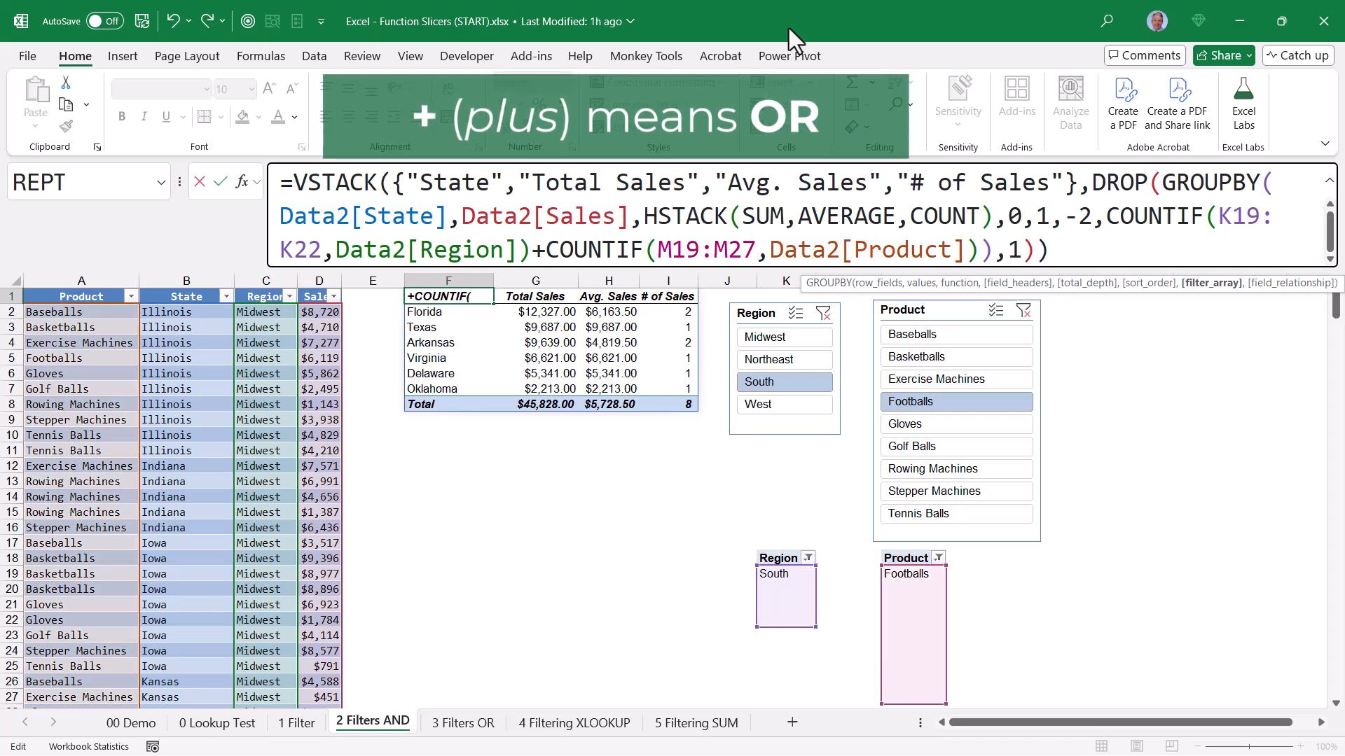
pyautogui.hotkey('ctrl', 'Return')
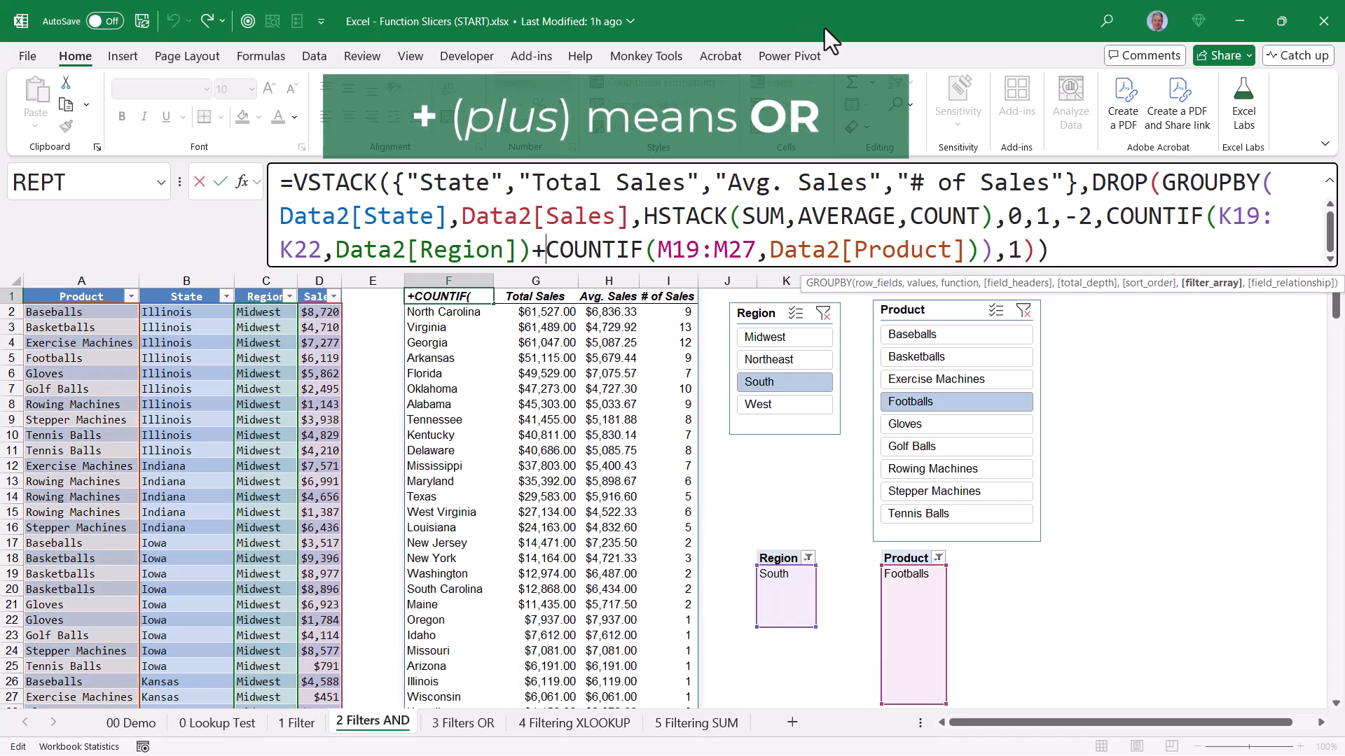
# Clear both slicers and test the OR logic with Midwest as the region and Baseballs as the product.
pyautogui.click(823, 313)
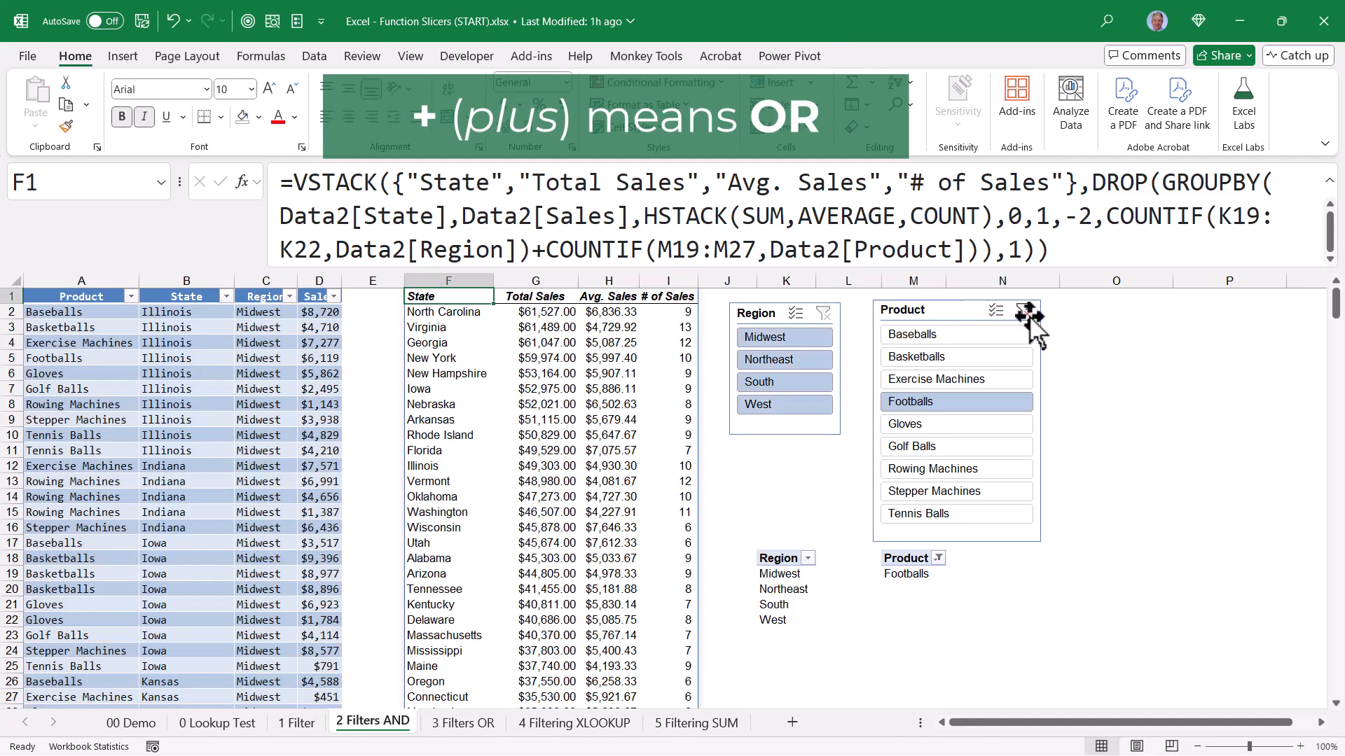
pyautogui.click(1024, 311)
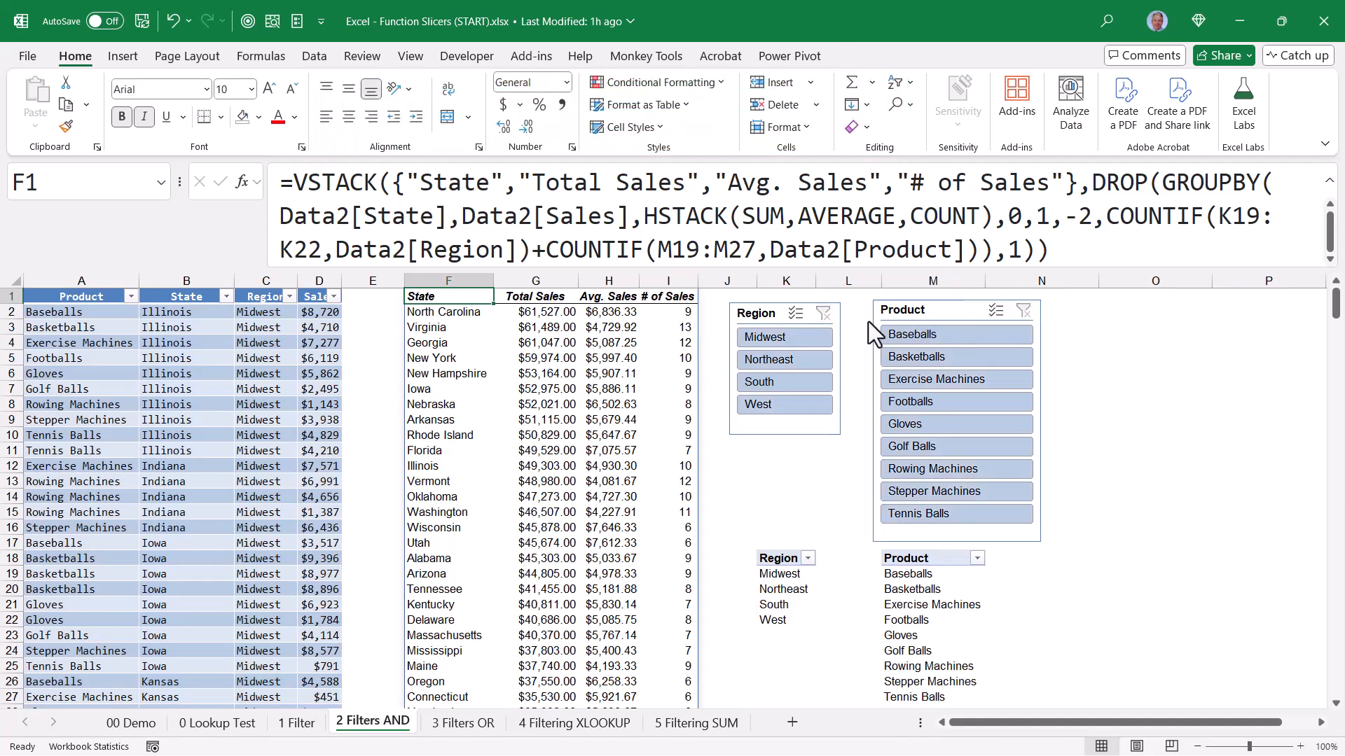
pyautogui.click(811, 334)
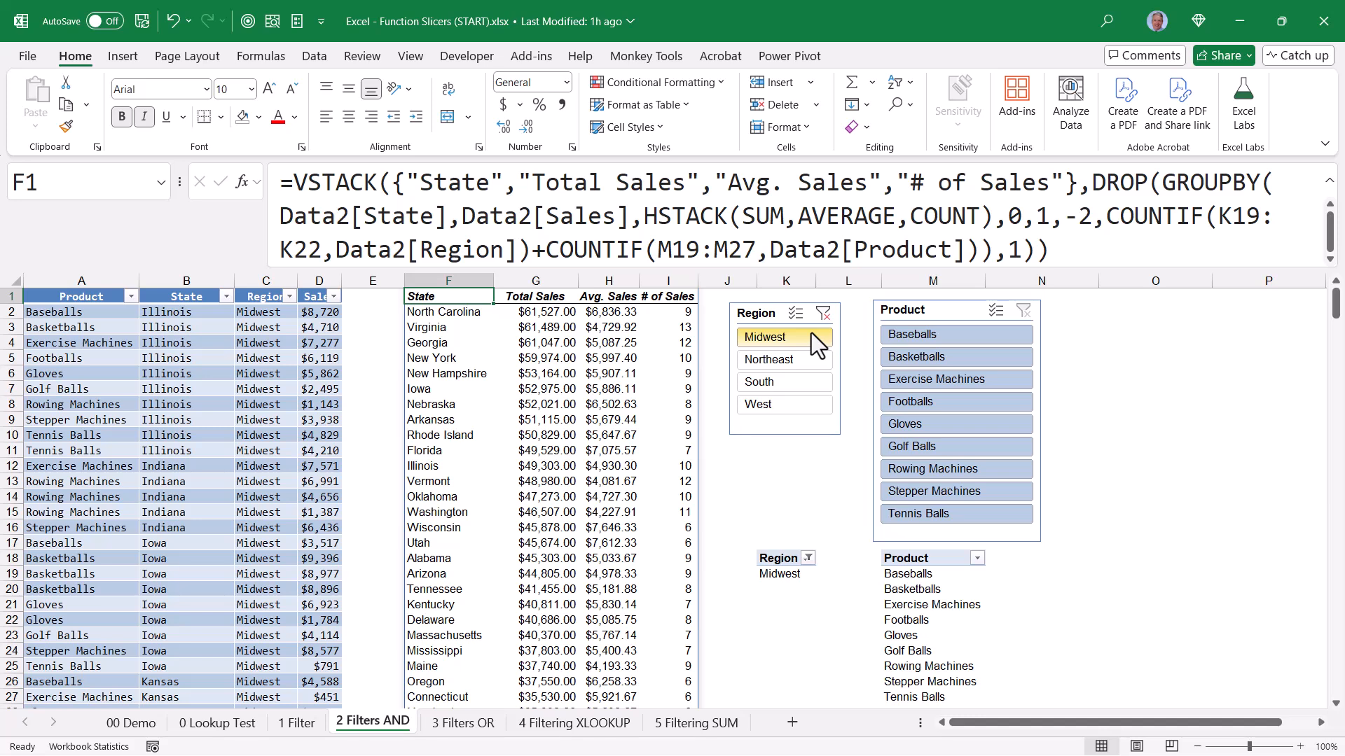
pyautogui.click(930, 334)
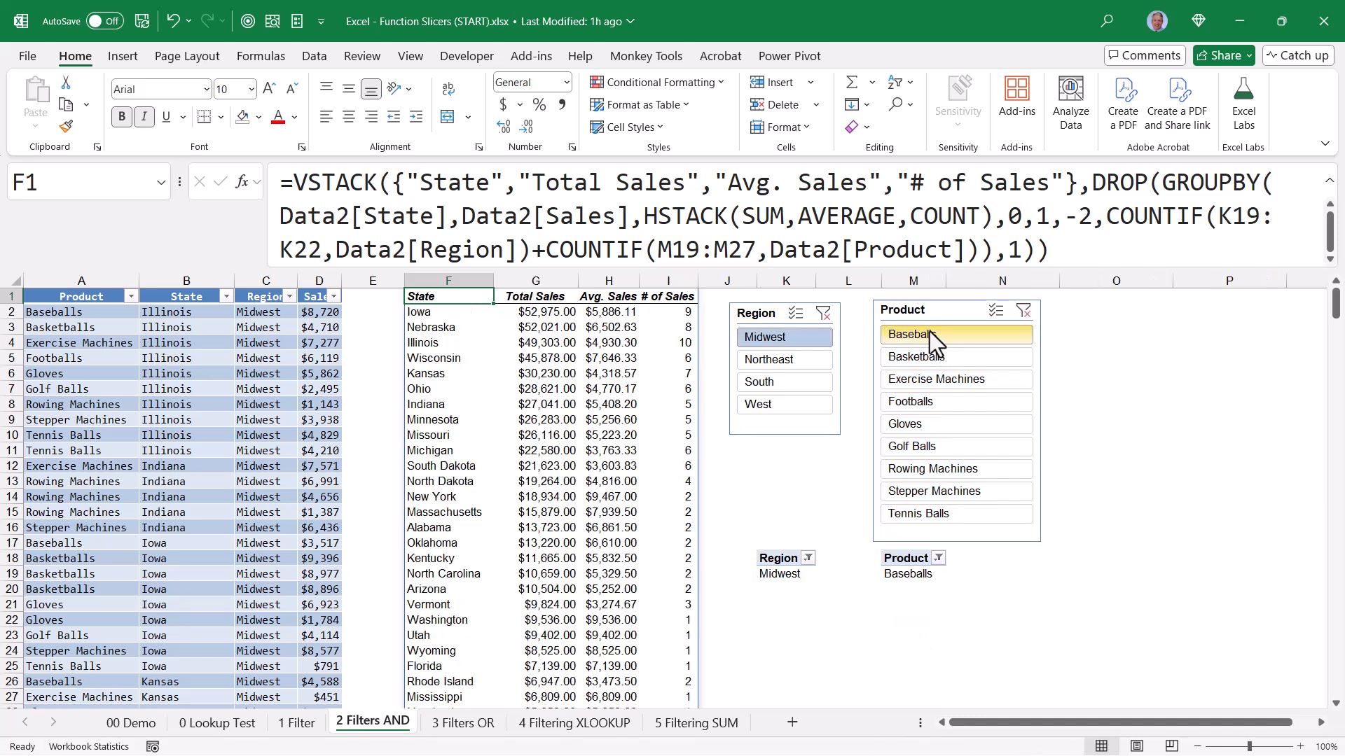
# Clear both slicers again, select Midwest, and test the OR logic with Footballs and Exercise Machines as products.
pyautogui.click(824, 313)
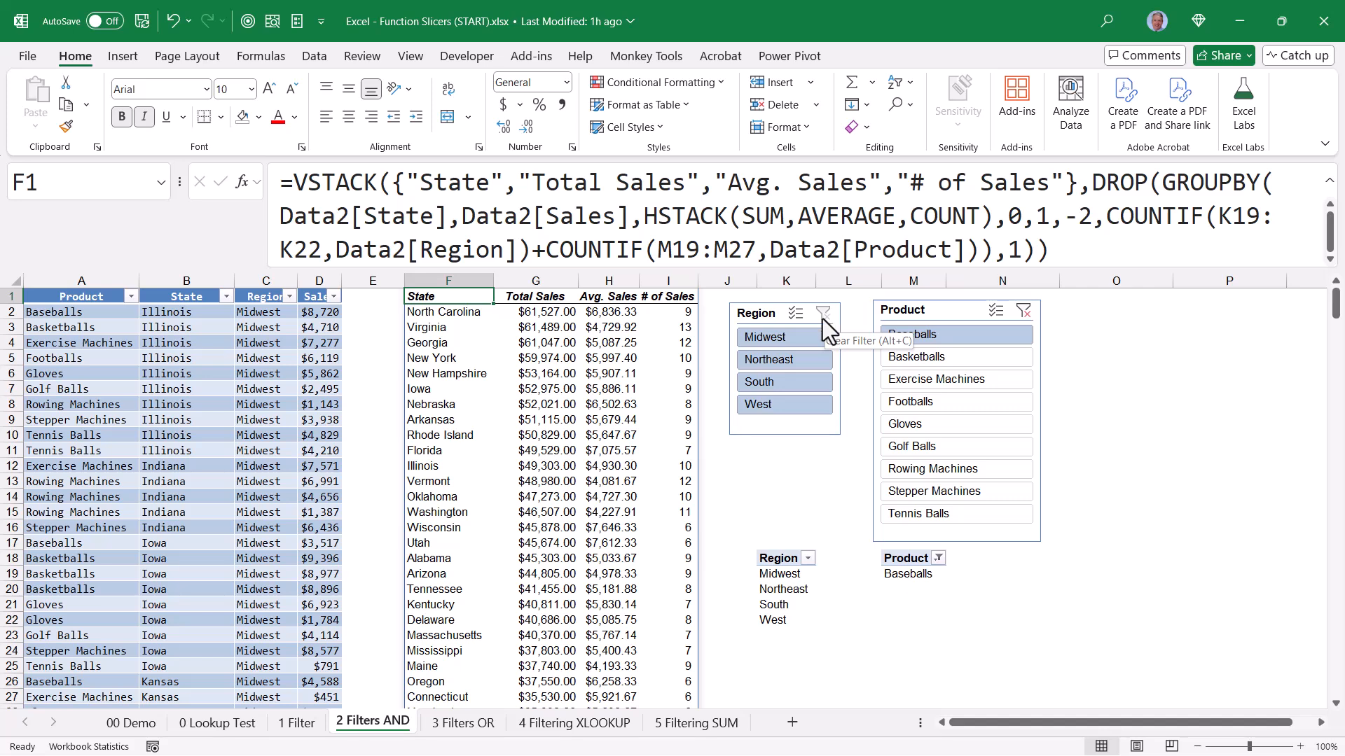
pyautogui.click(1025, 312)
pyautogui.click(805, 339)
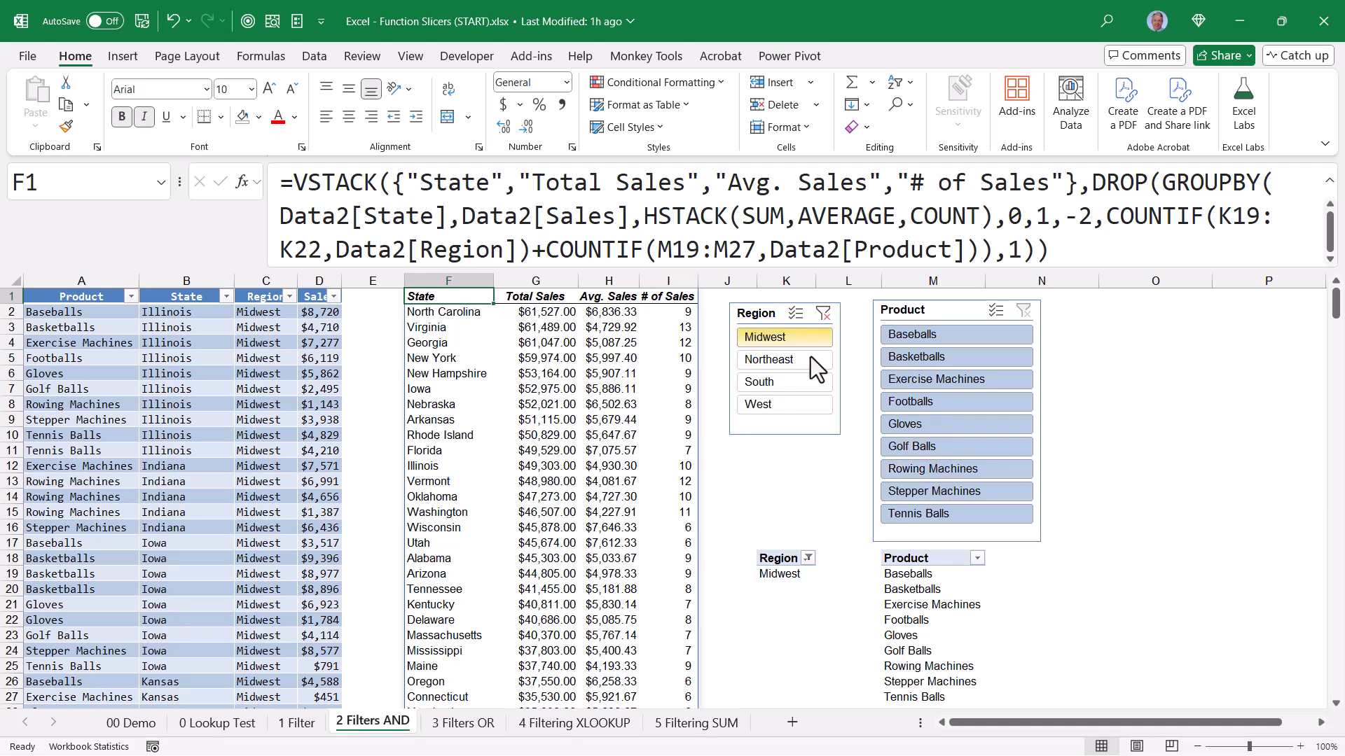
pyautogui.click(981, 401)
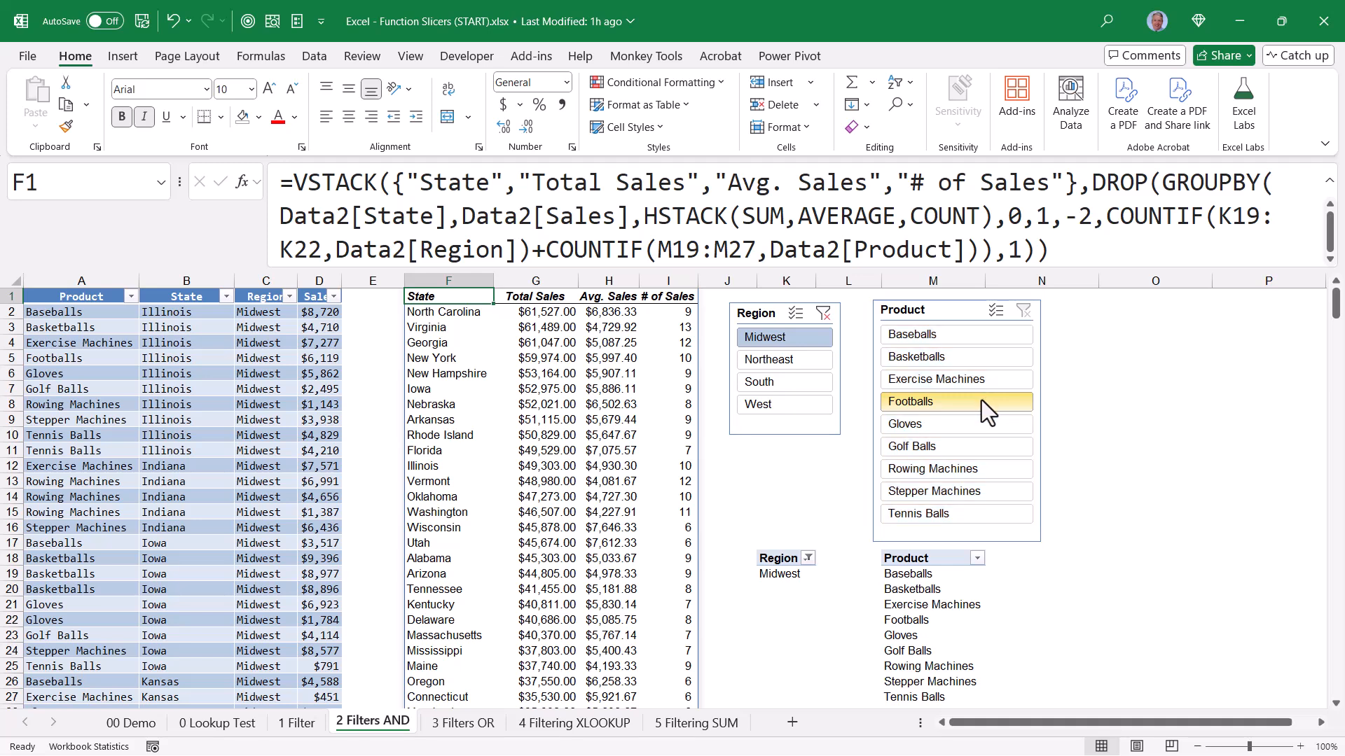
pyautogui.click(966, 379)
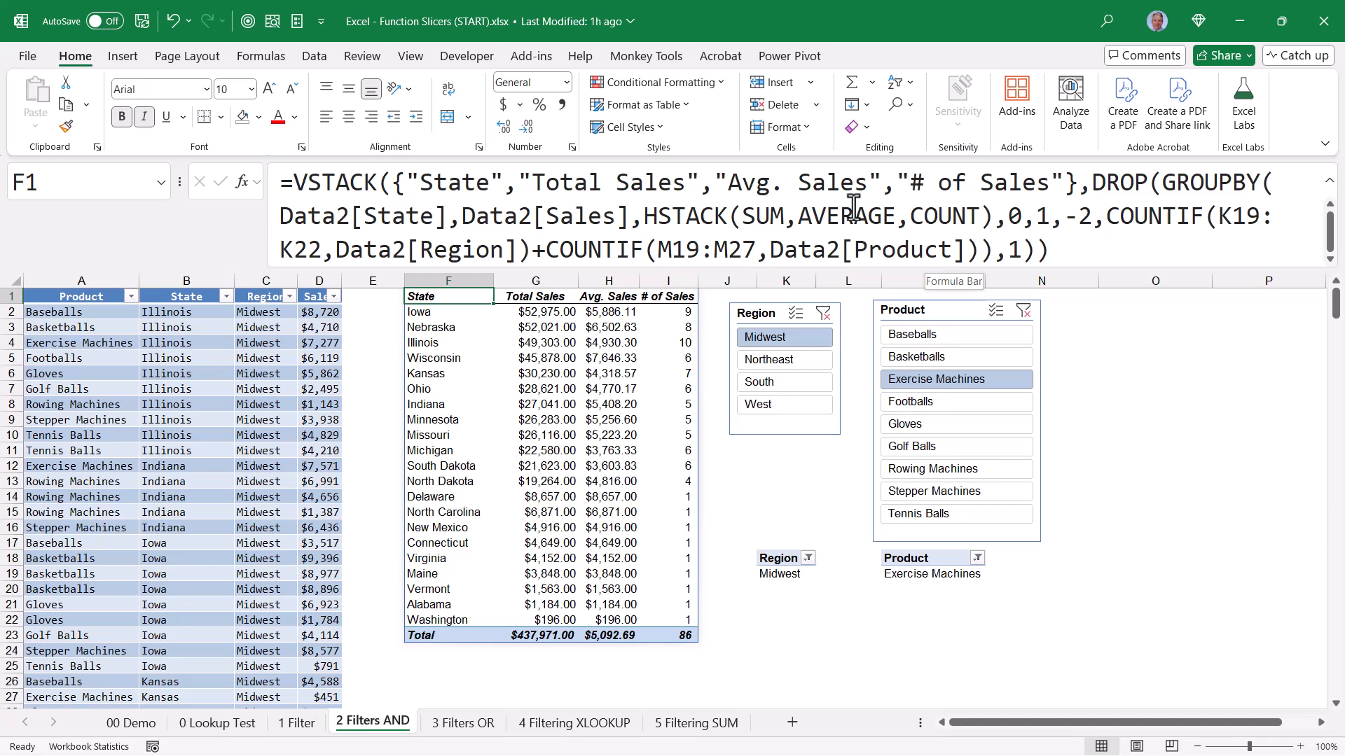
# Change the + between the two COUNTIF functions in F1 back to * for AND logic and enter the formula.
pyautogui.click(546, 249)
pyautogui.press('BackSpace')
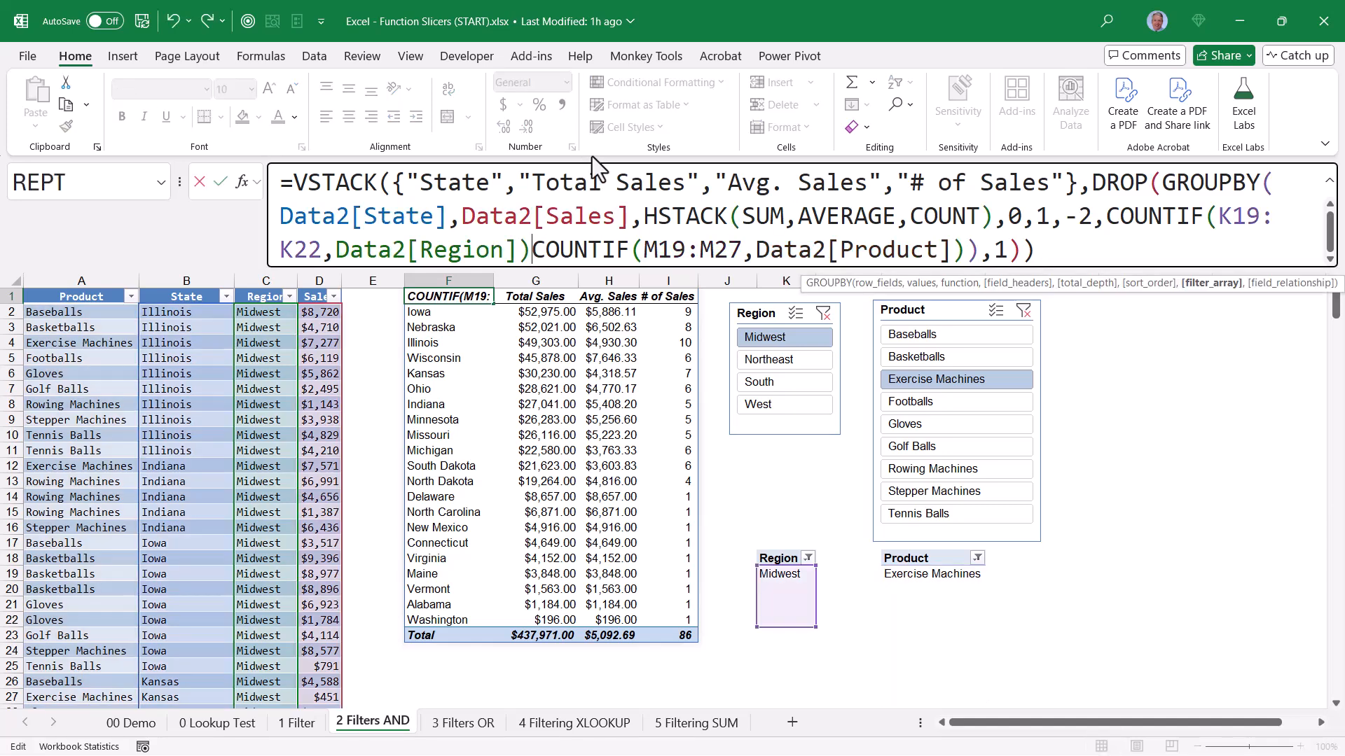
pyautogui.write('*')
pyautogui.hotkey('ctrl', 'Return')
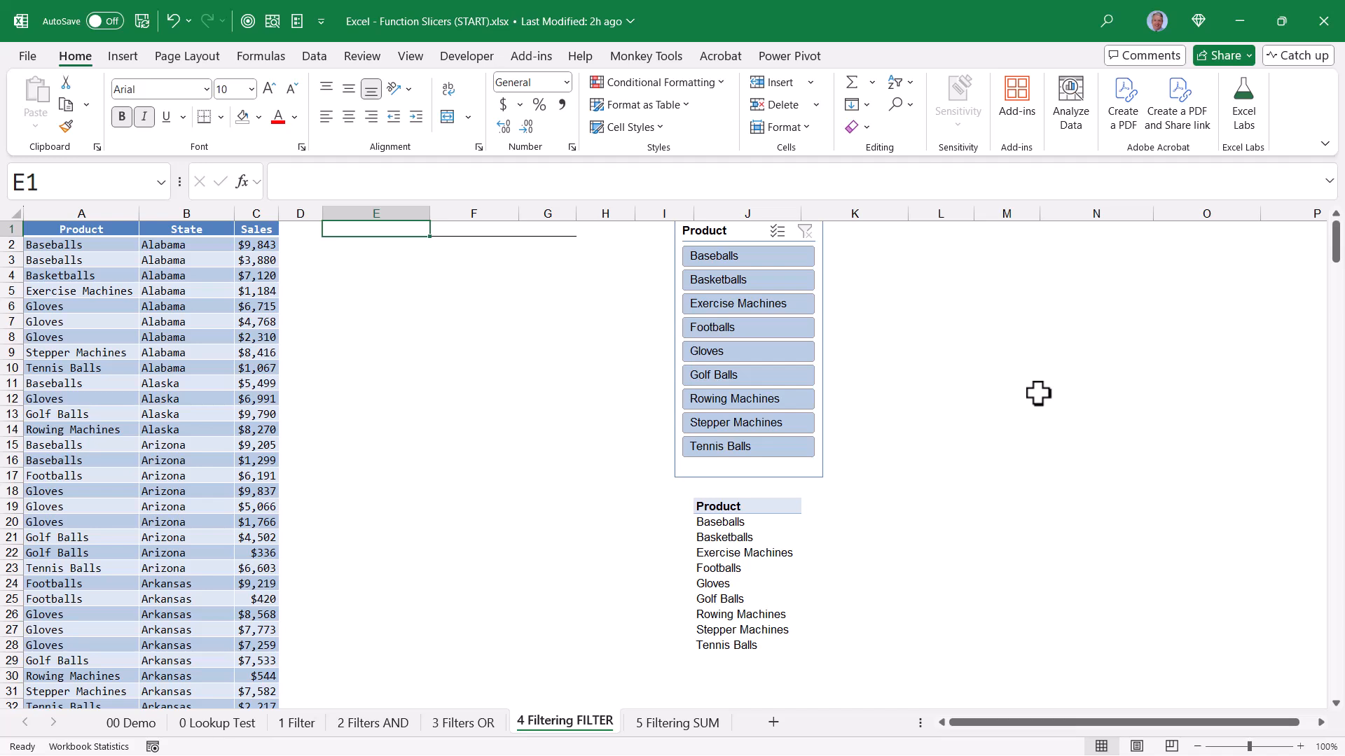
# Start a FILTER formula in cell E1 with the whole Data4 table as its array.
pyautogui.write('=FIL')
pyautogui.press('Tab')
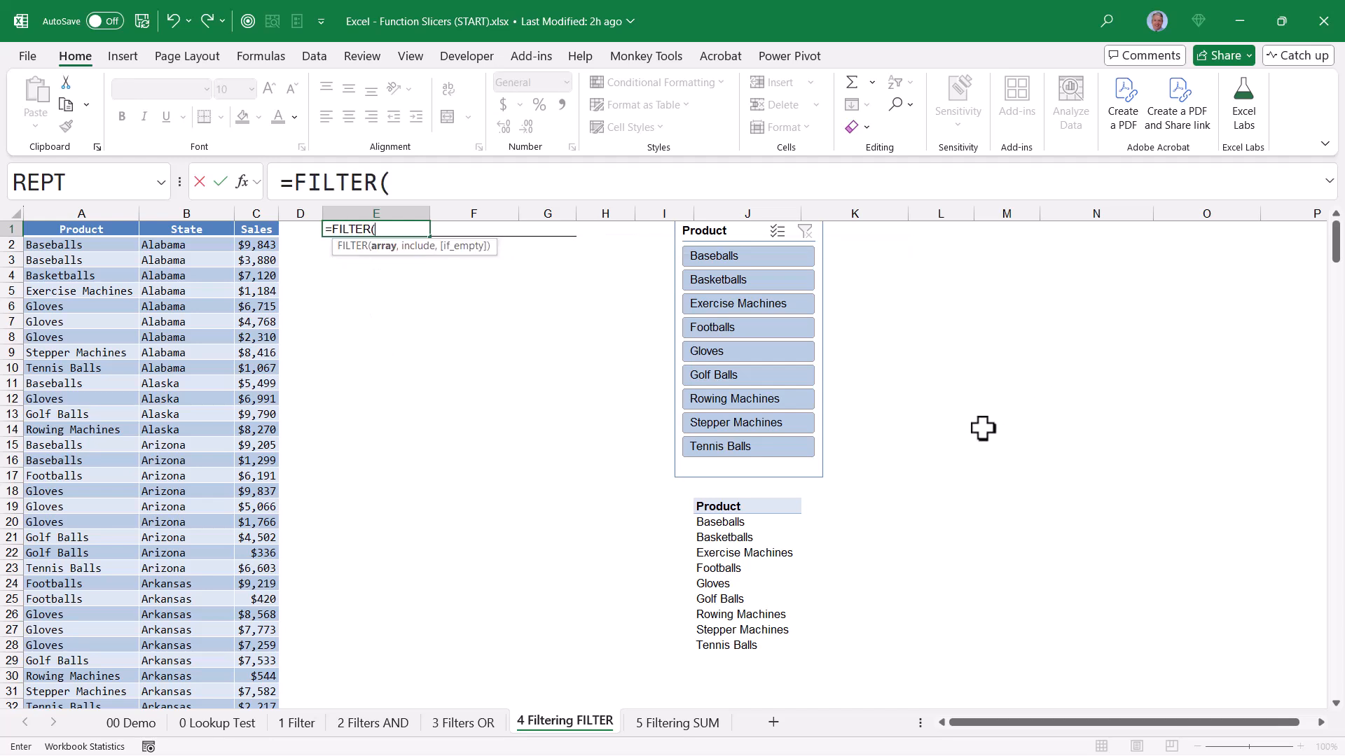
pyautogui.click(17, 218)
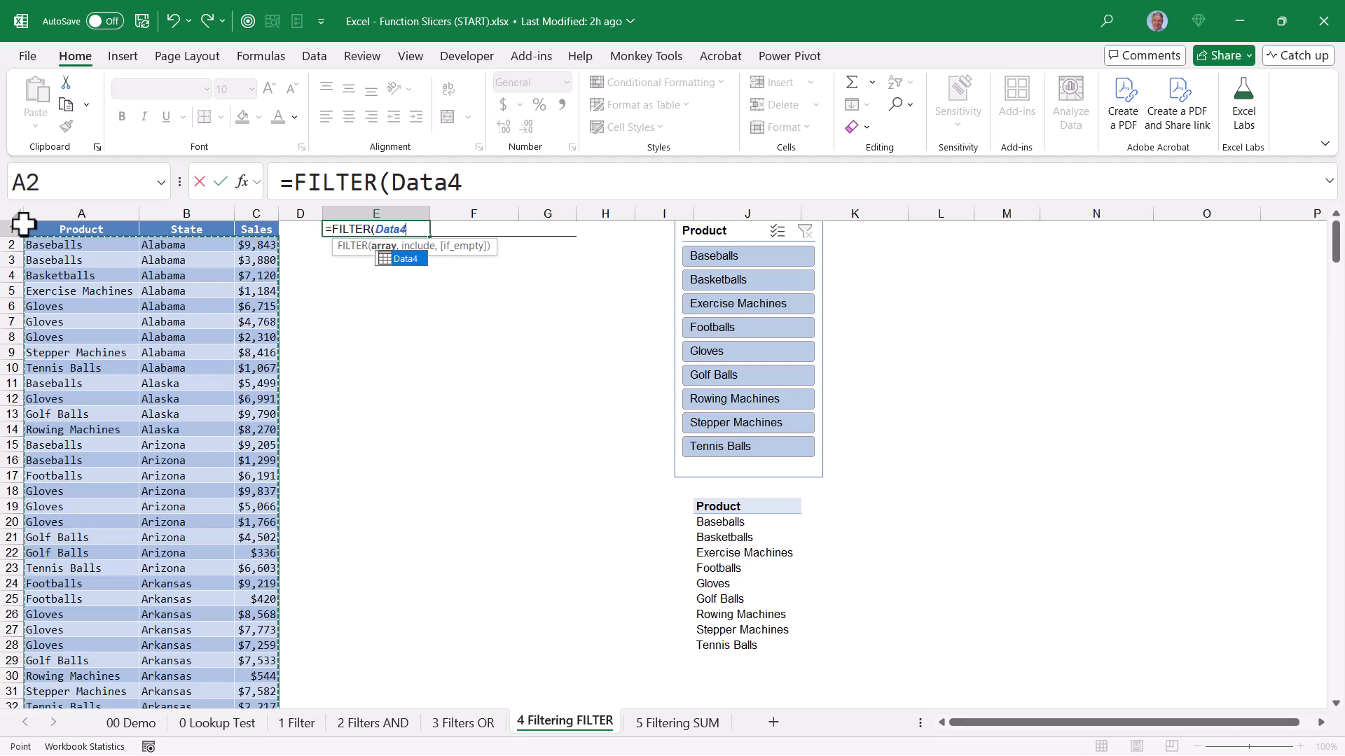
pyautogui.write(',')
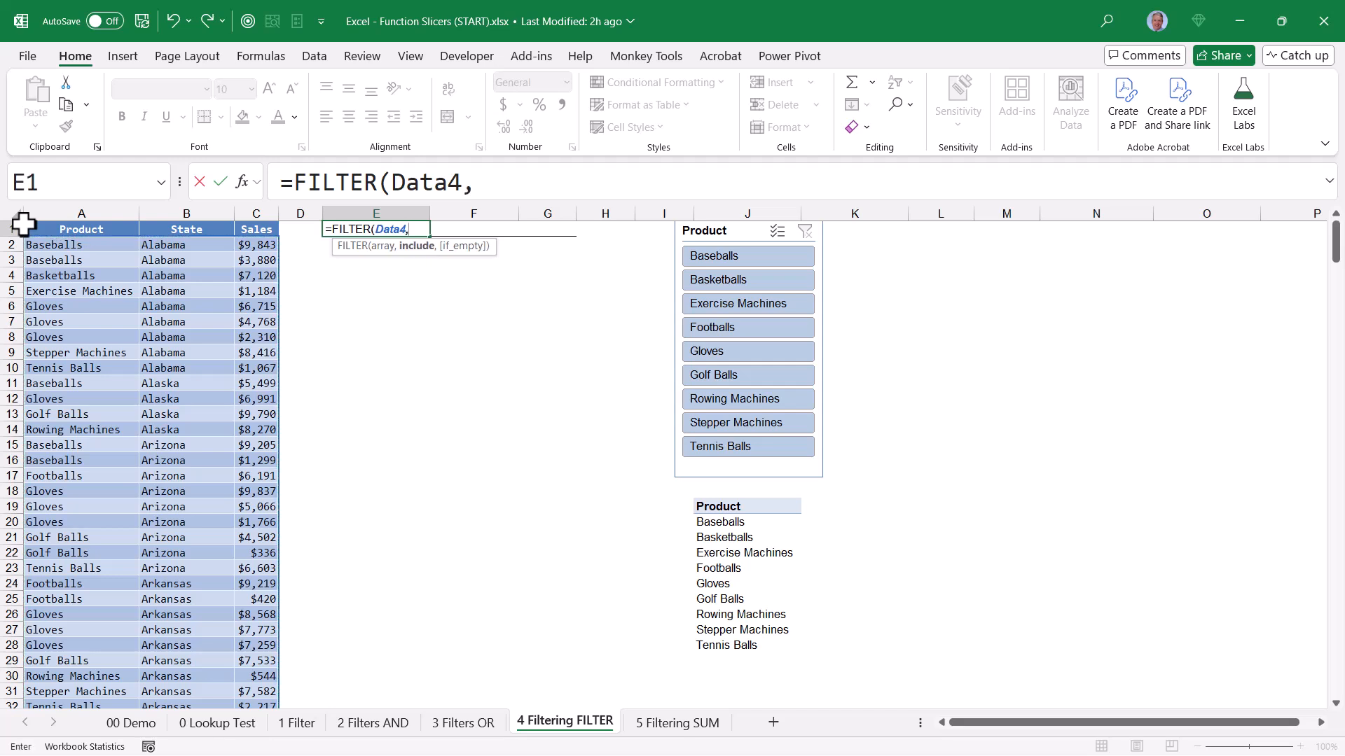
# Add COUNTIF(J20:J28,Data4[Product]) as the include argument of the FILTER formula in E1 and enter the formula.
pyautogui.write('COUNT')
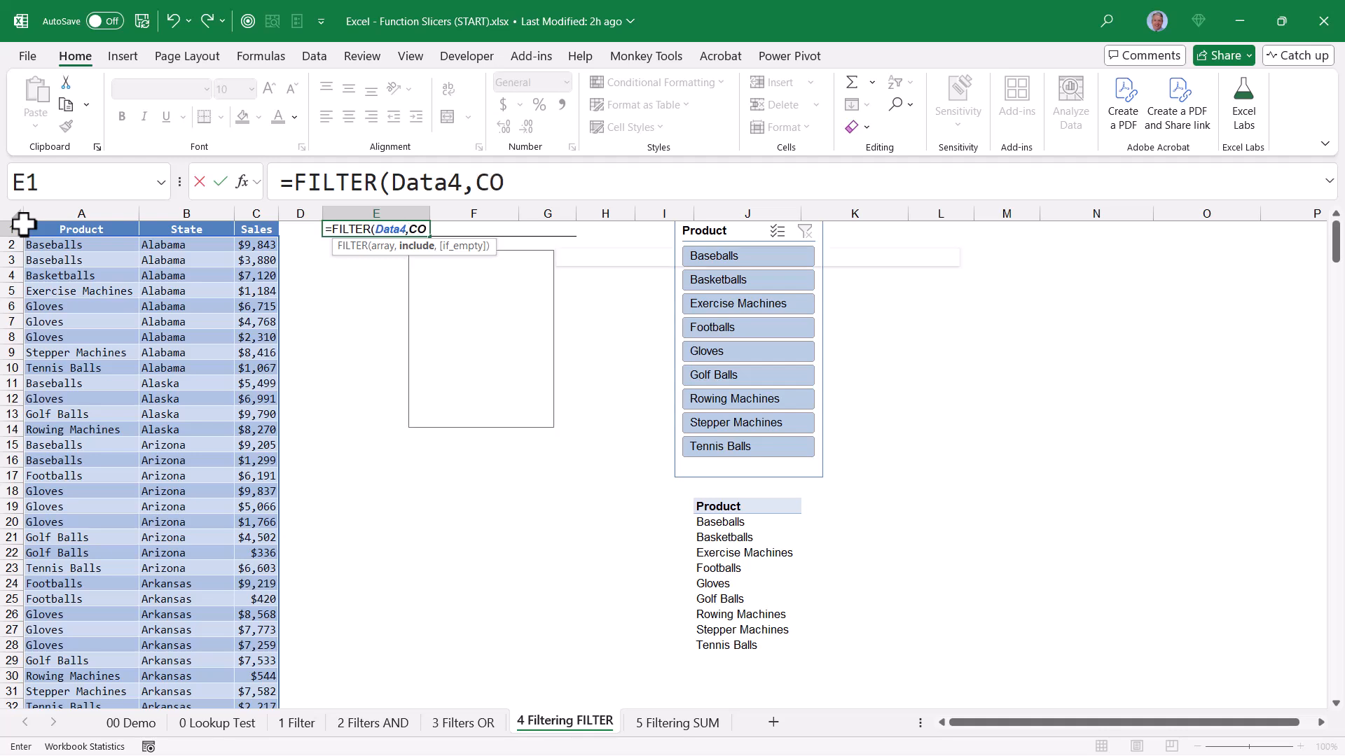
pyautogui.press('Down')
pyautogui.press('Down')
pyautogui.press('Down')
pyautogui.press('Tab')
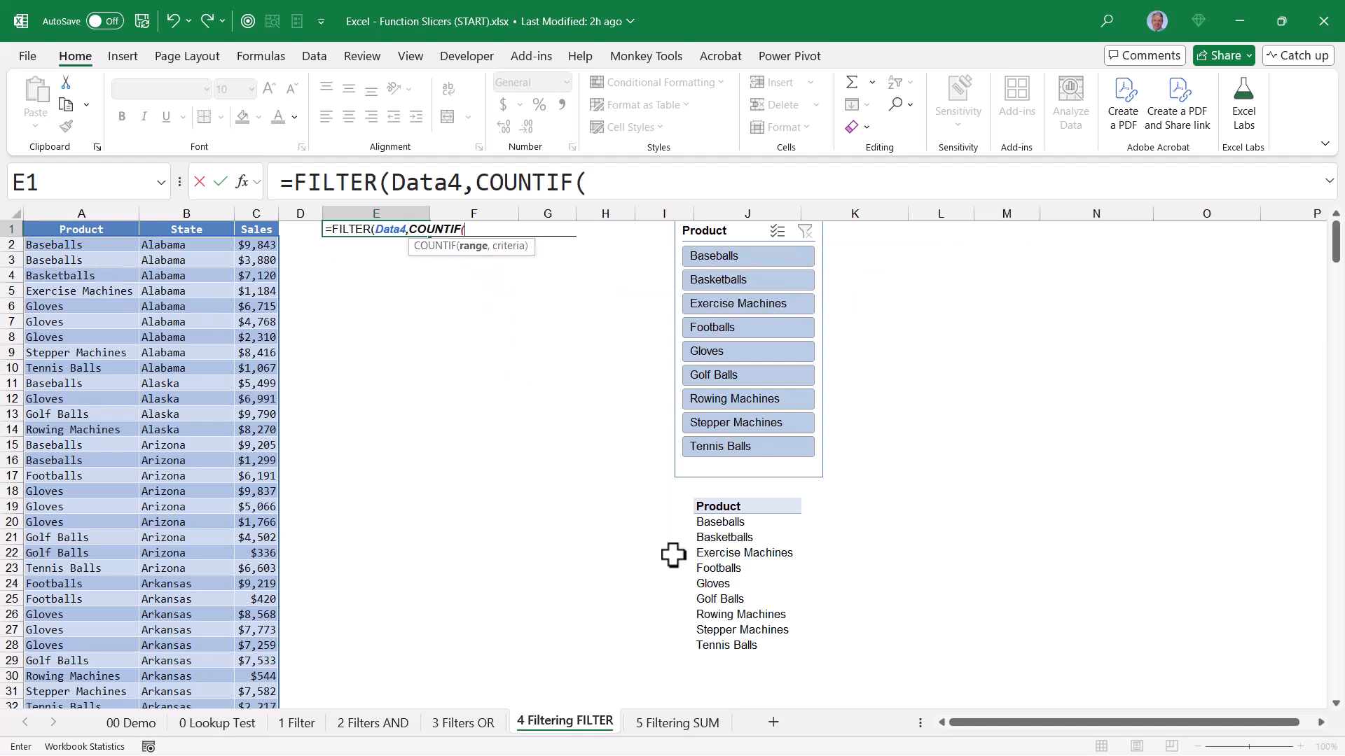
pyautogui.moveTo(747, 522); pyautogui.dragTo(735, 648)
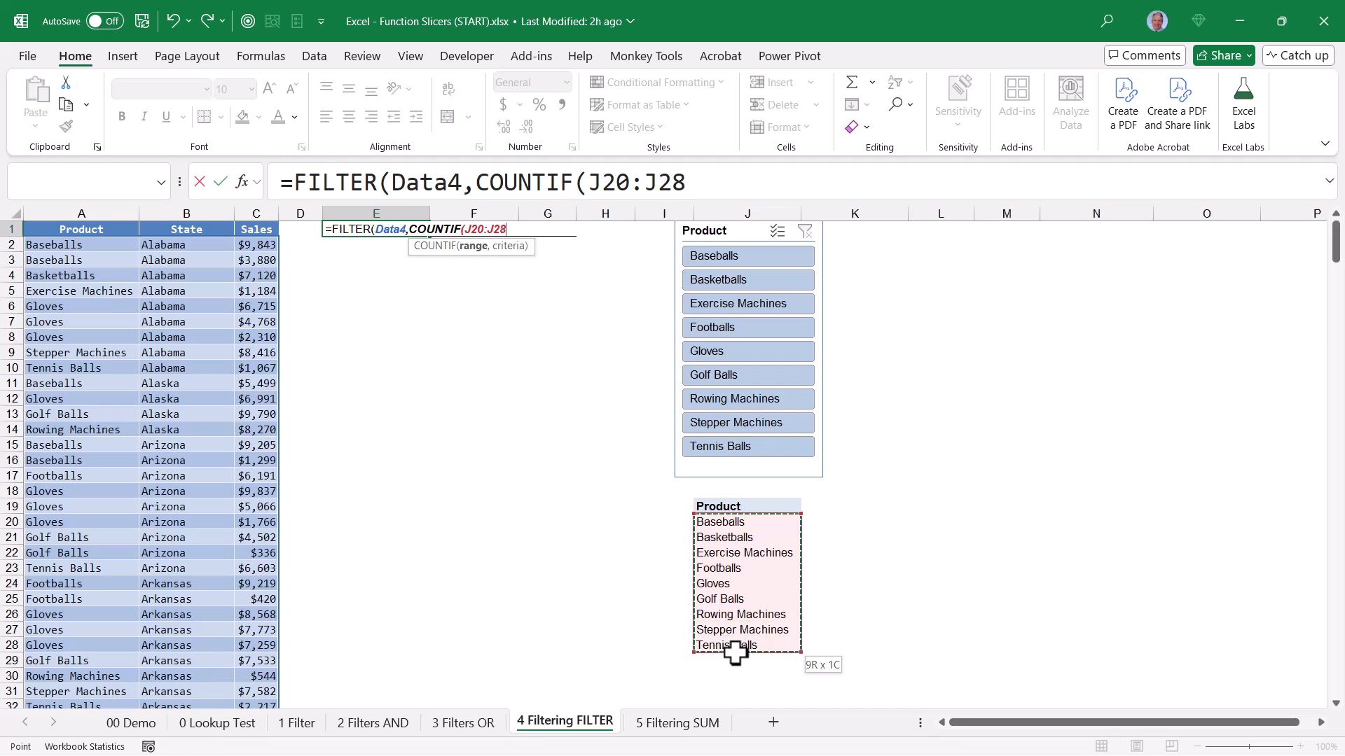
pyautogui.write(',')
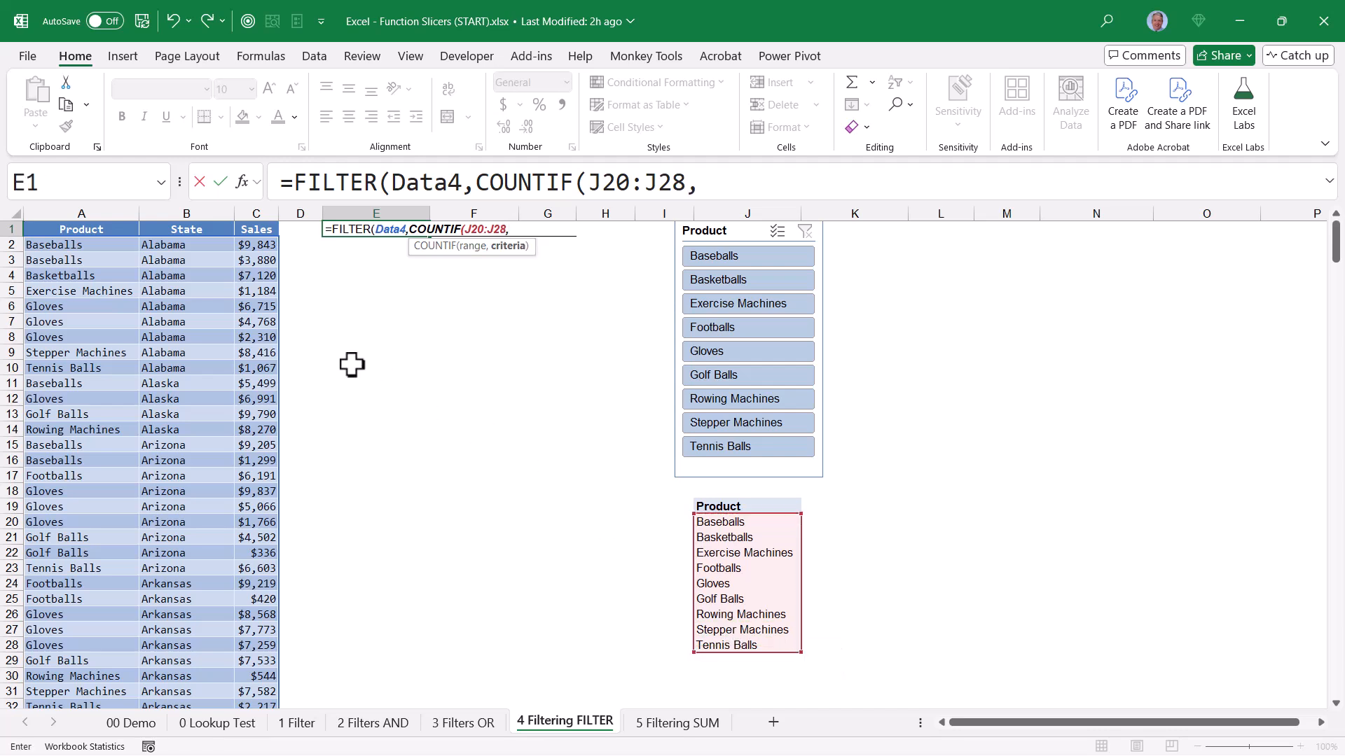
pyautogui.click(100, 217)
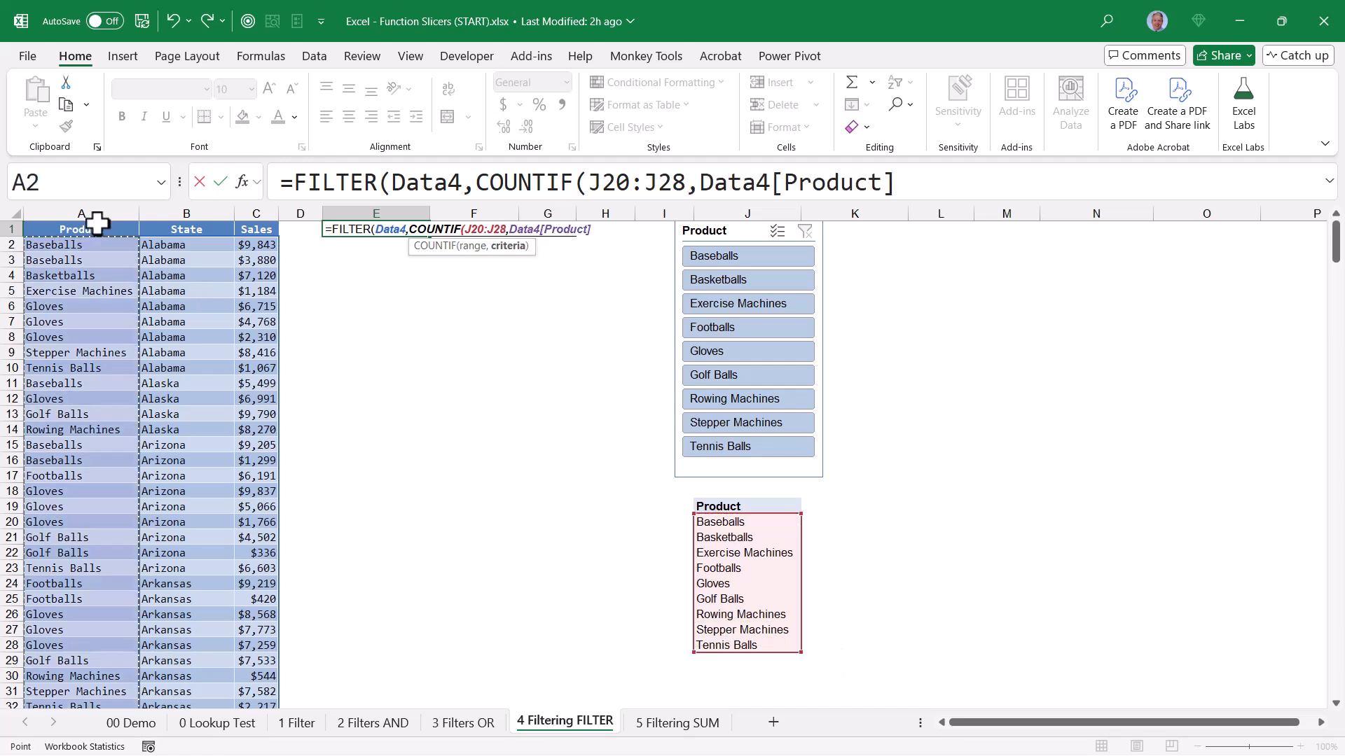
pyautogui.write(')')
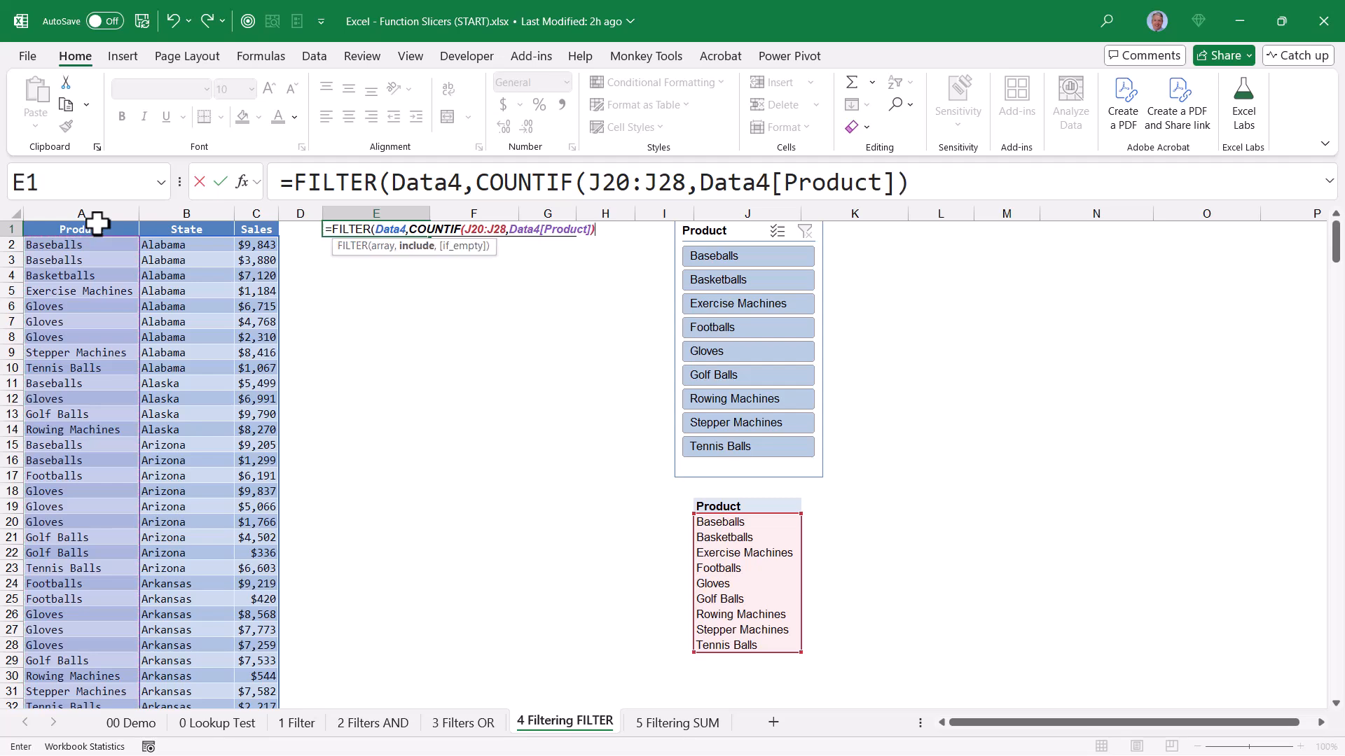
pyautogui.write(')')
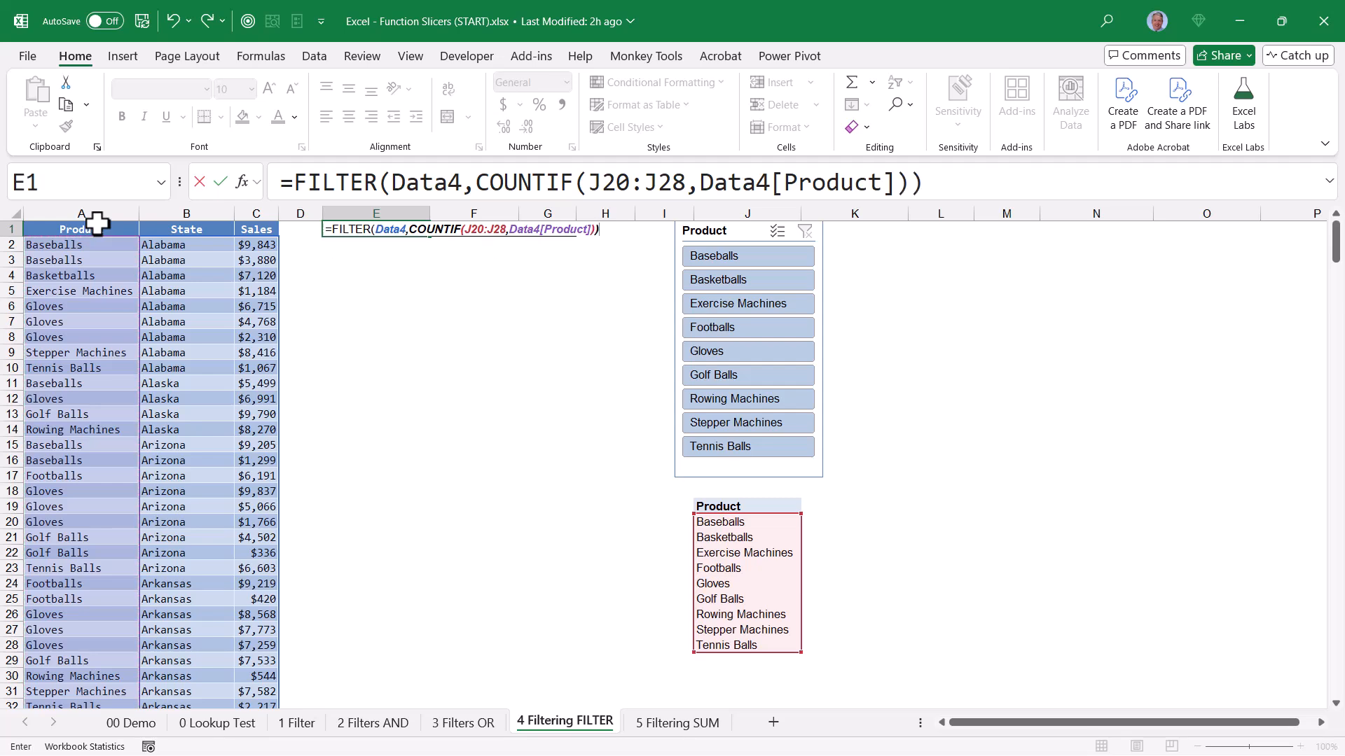
pyautogui.hotkey('ctrl', 'Return')
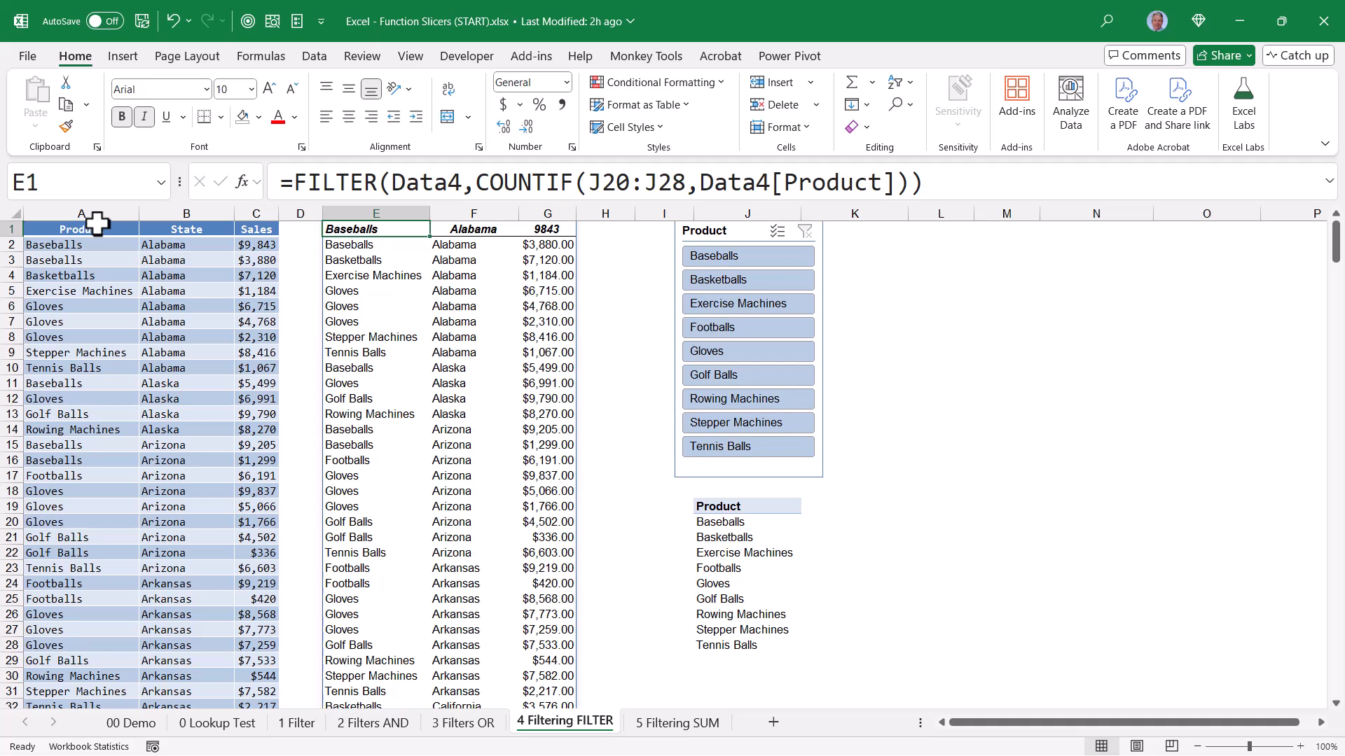
# Test the FILTER report by selecting Baseballs, Basketballs, Footballs, Gloves, Footballs, Exercise Machines and Basketballs in turn in the Product slicer.
pyautogui.click(721, 253)
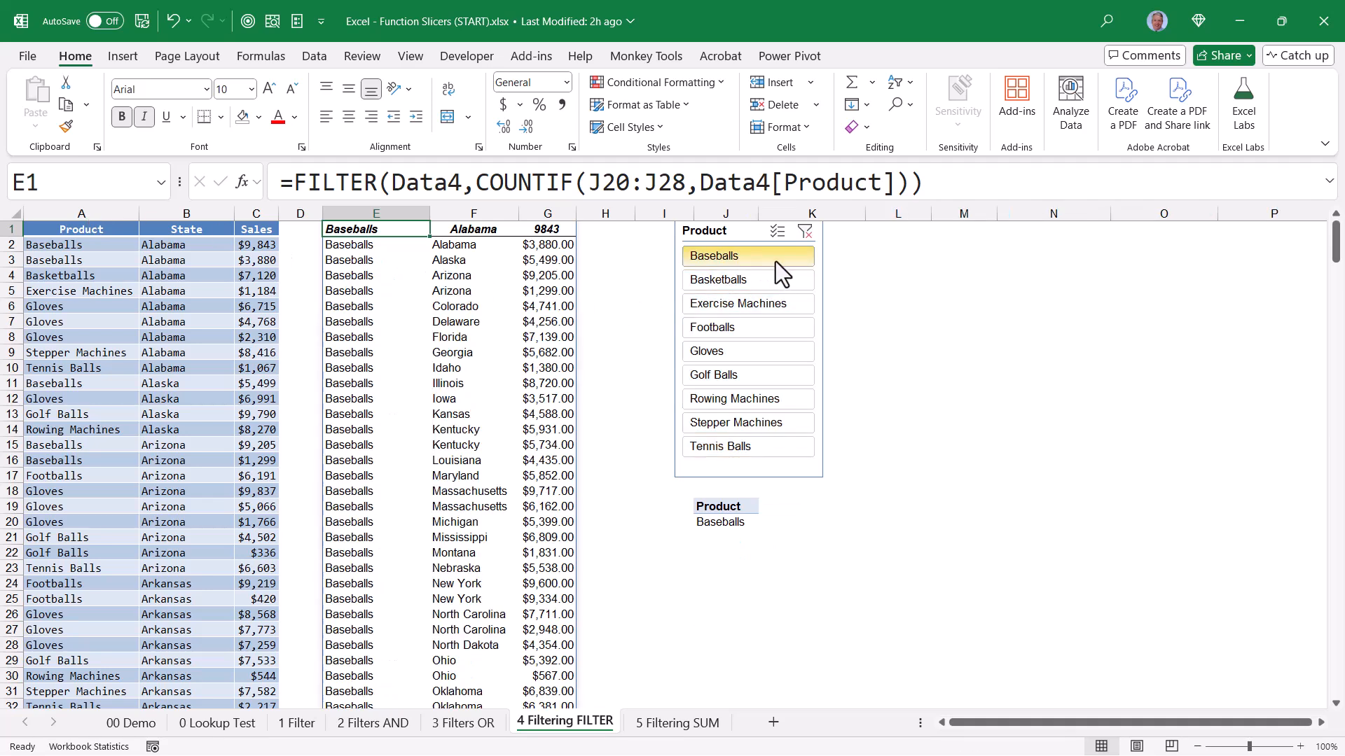
pyautogui.click(767, 280)
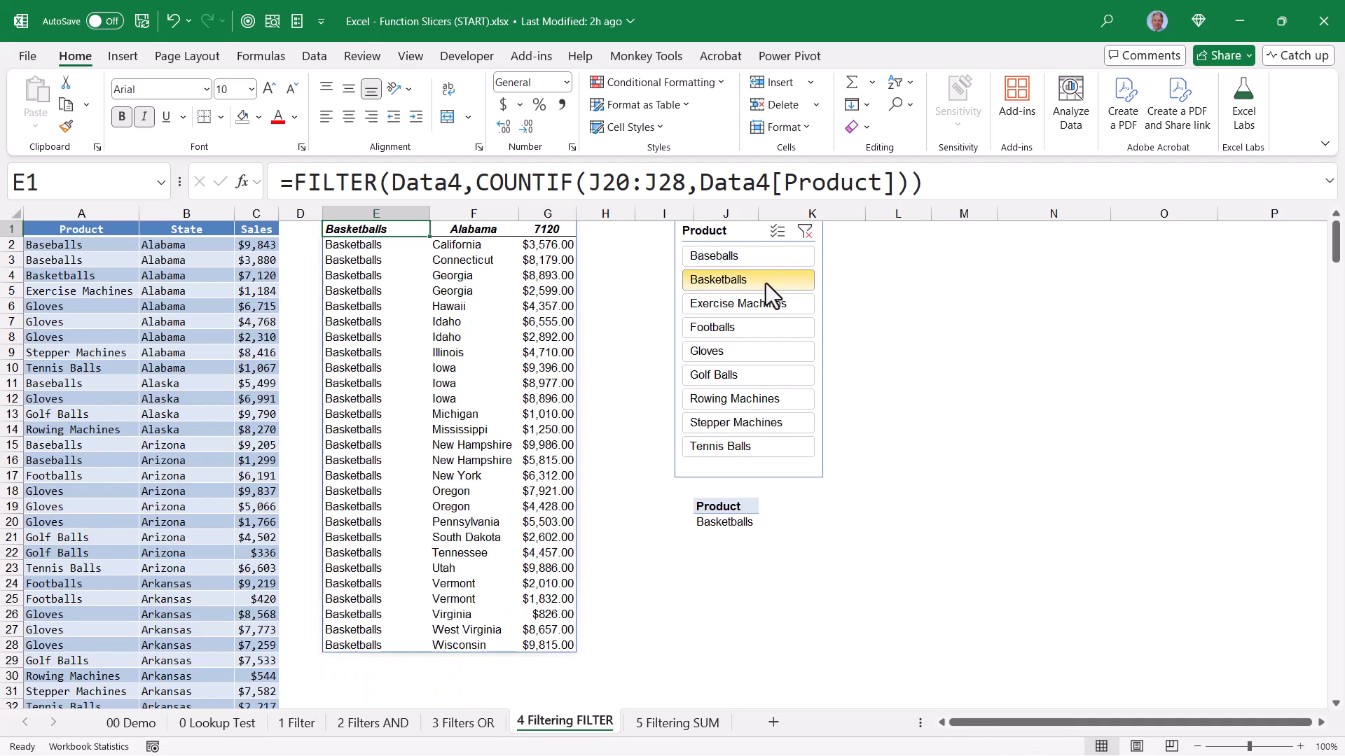
pyautogui.click(754, 330)
pyautogui.click(746, 351)
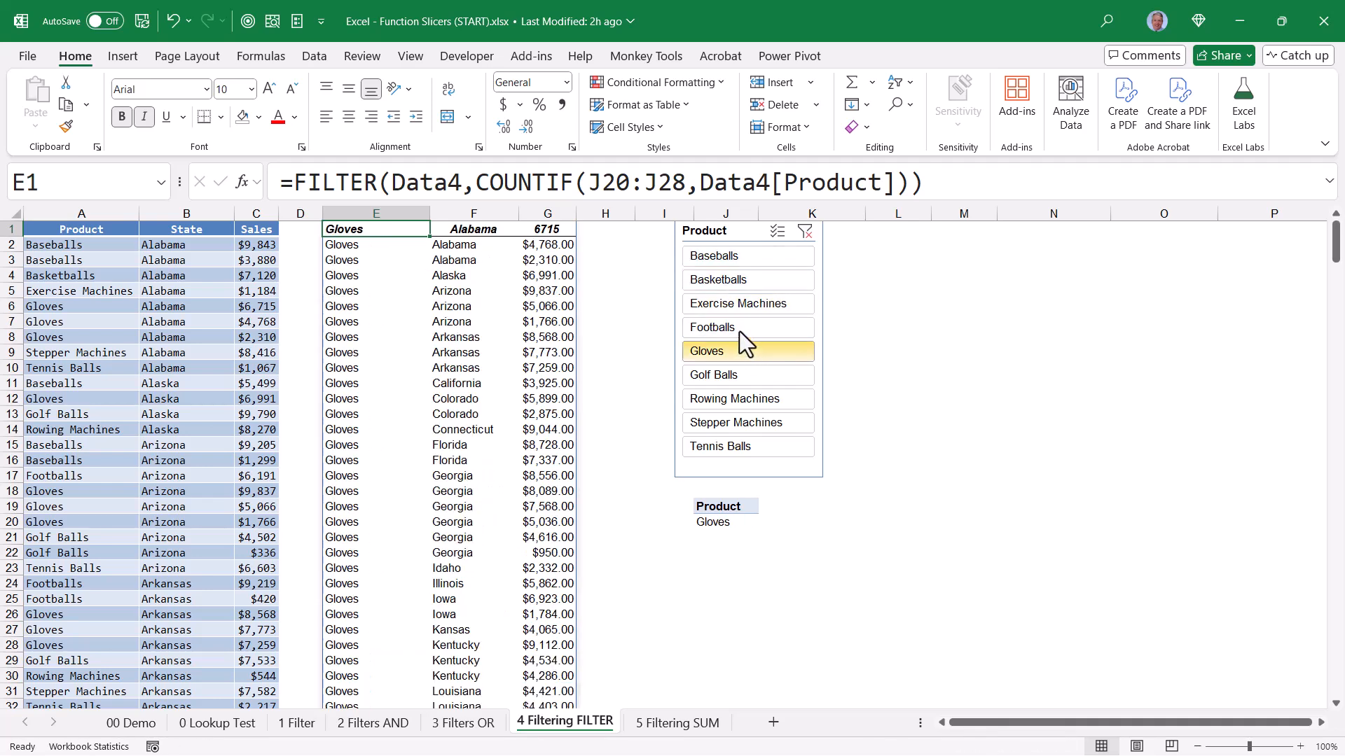
pyautogui.click(738, 327)
pyautogui.click(739, 302)
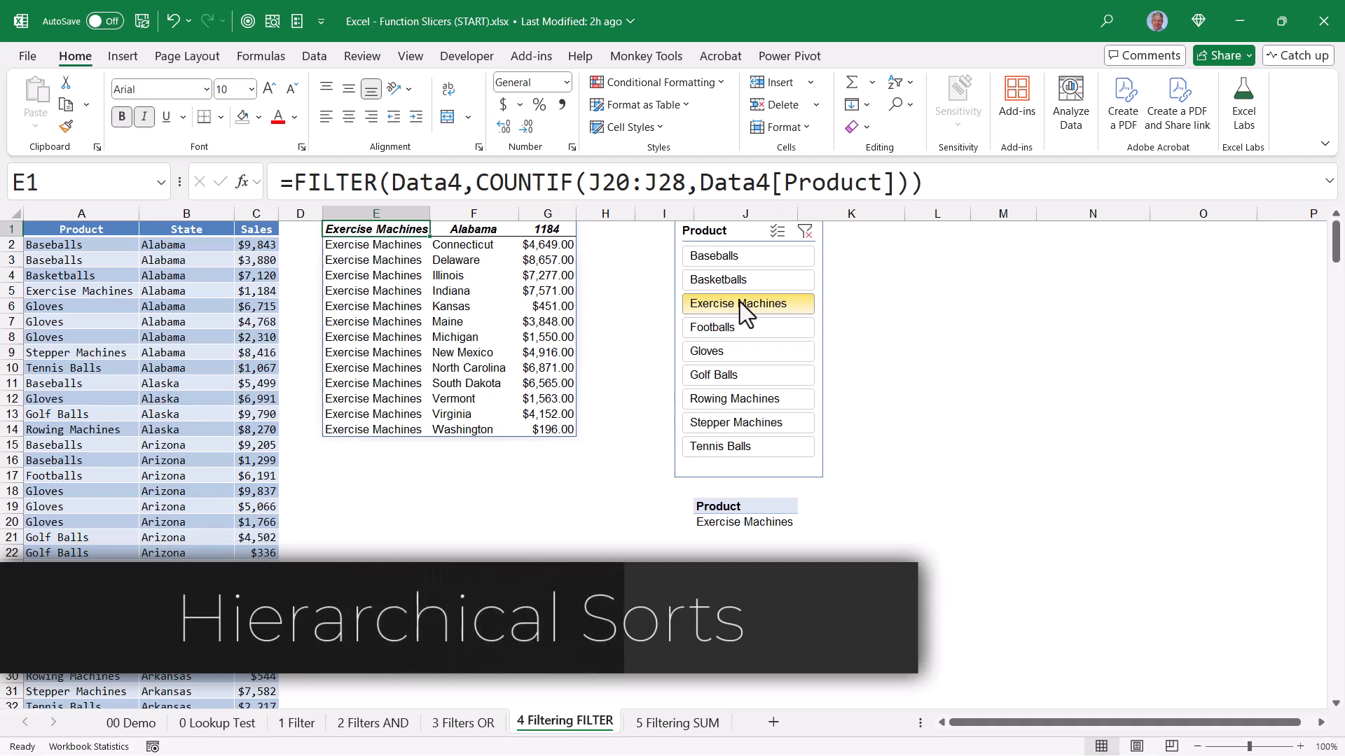
pyautogui.click(745, 279)
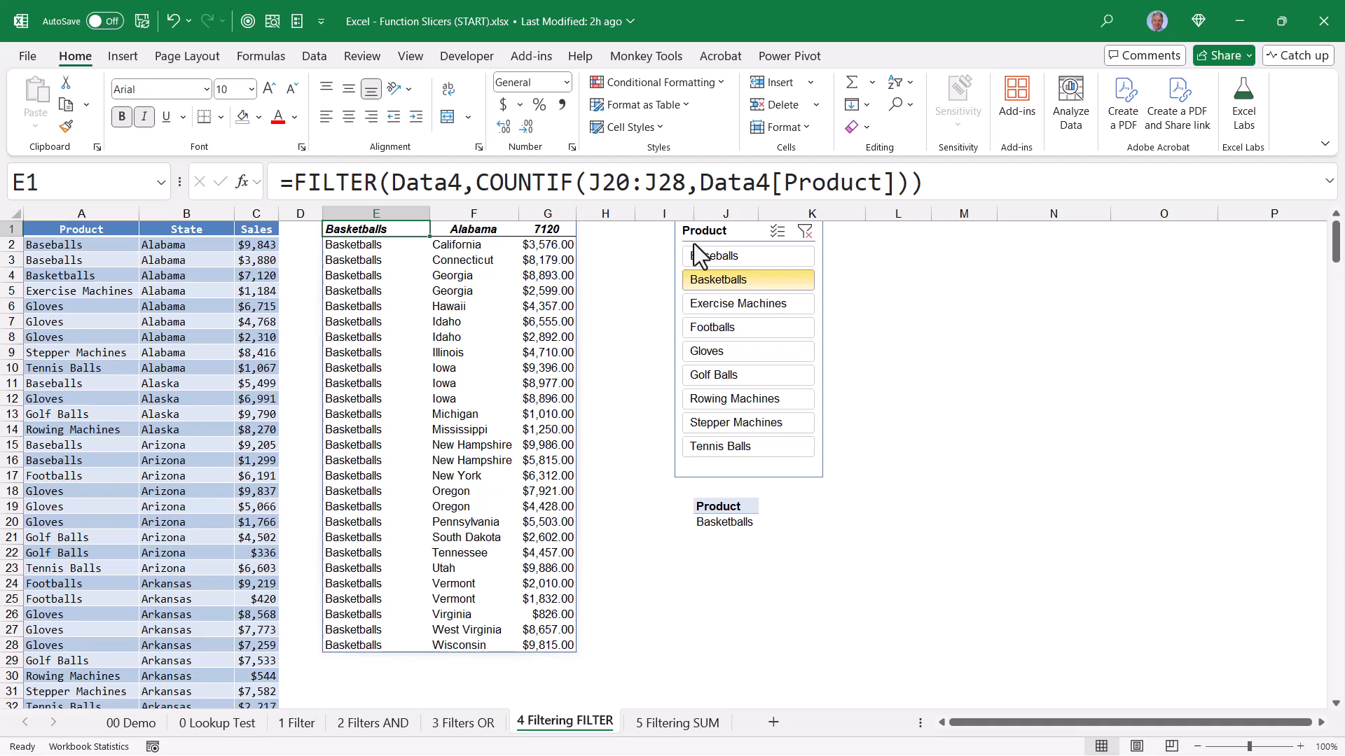
# Wrap the FILTER formula in E1 in a SORT function with {2,3} as the sort index for State and Sales.
pyautogui.click(292, 182)
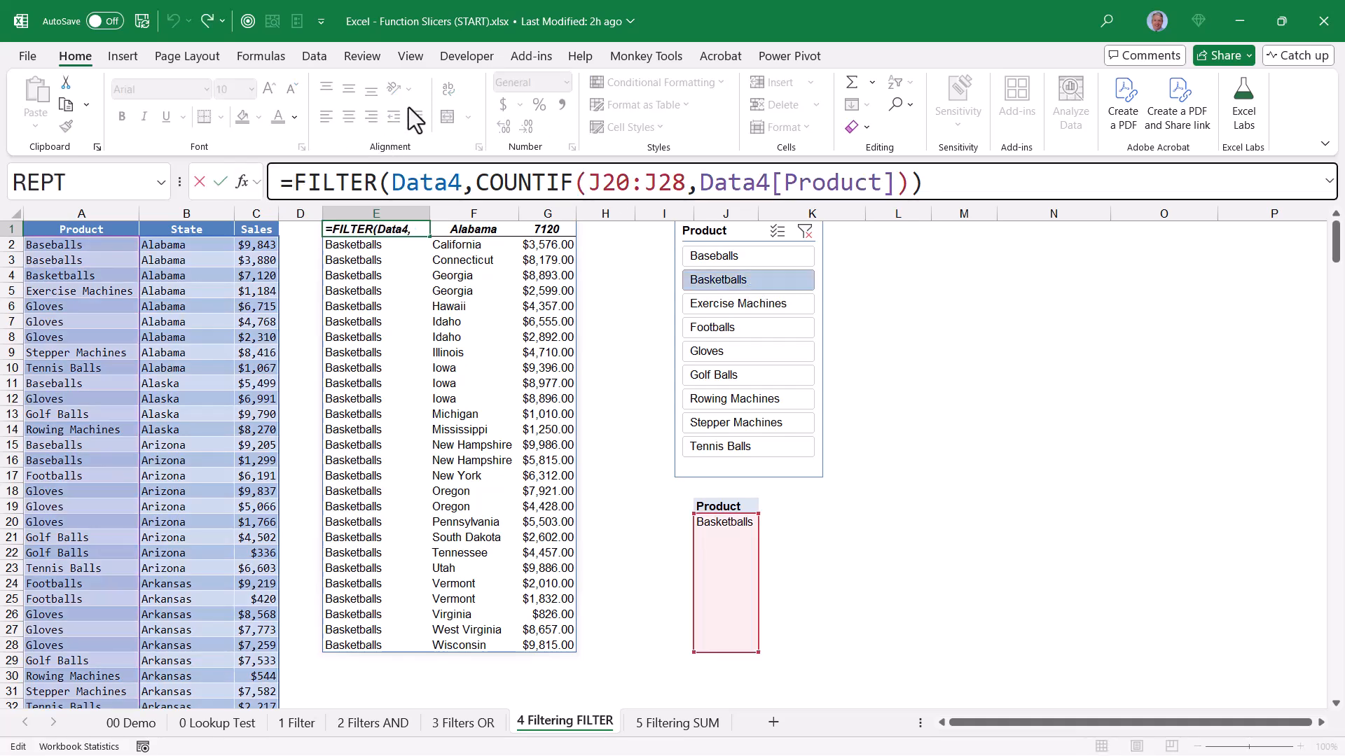
pyautogui.write('SORT(')
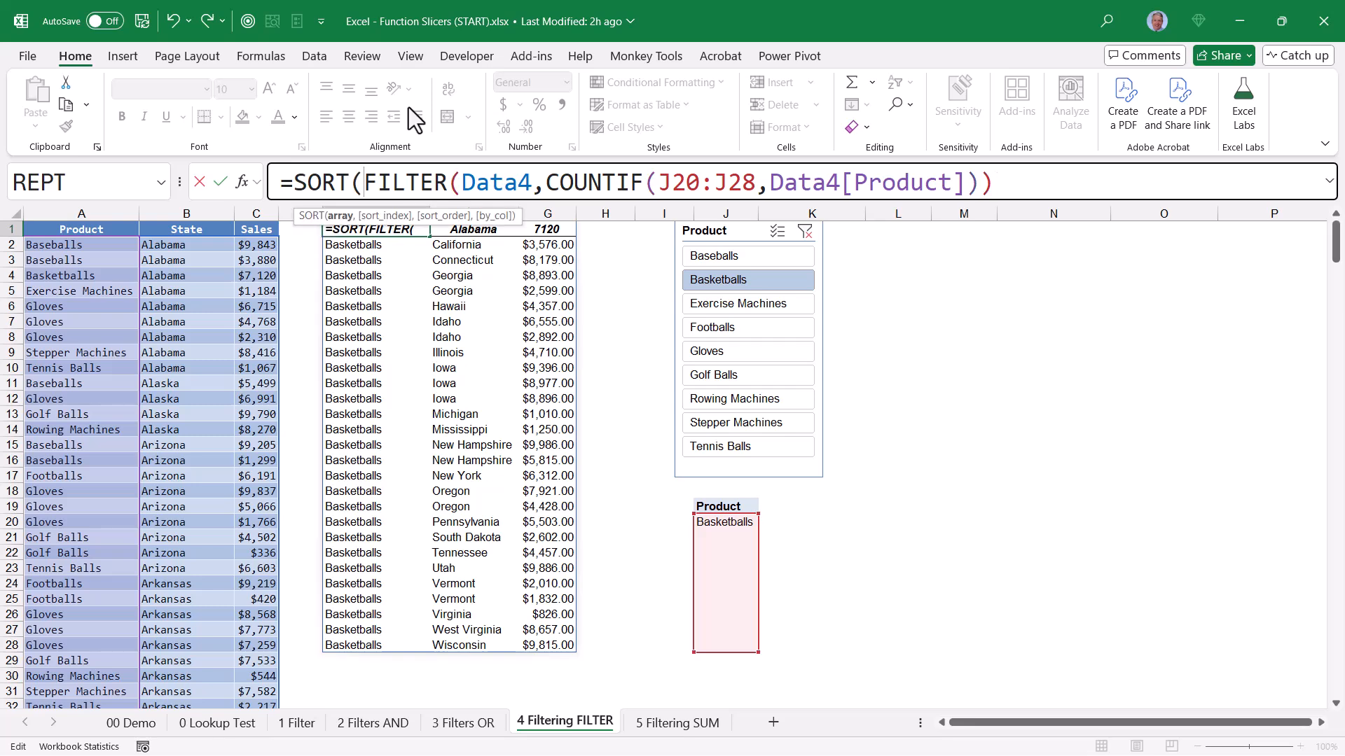
pyautogui.press('End')
pyautogui.write(',')
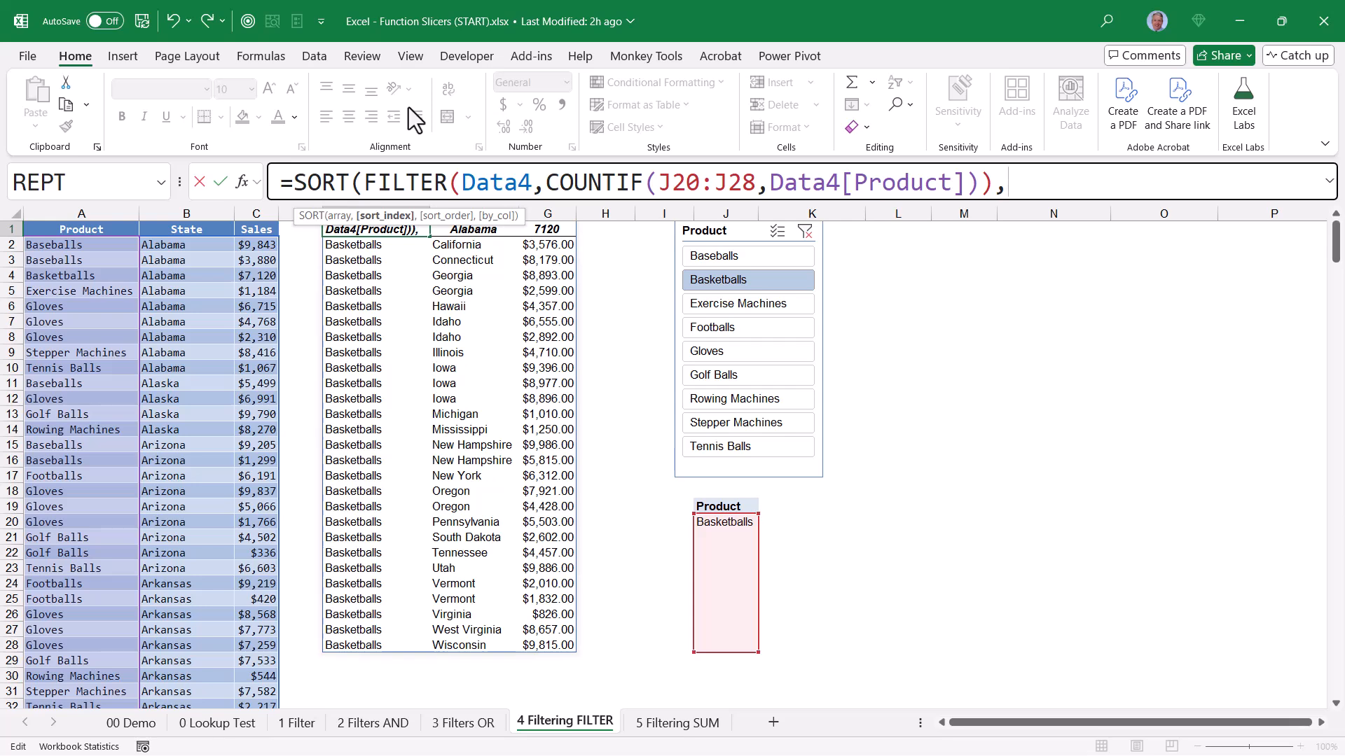
pyautogui.write('{}')
pyautogui.press('Left')
pyautogui.write('2')
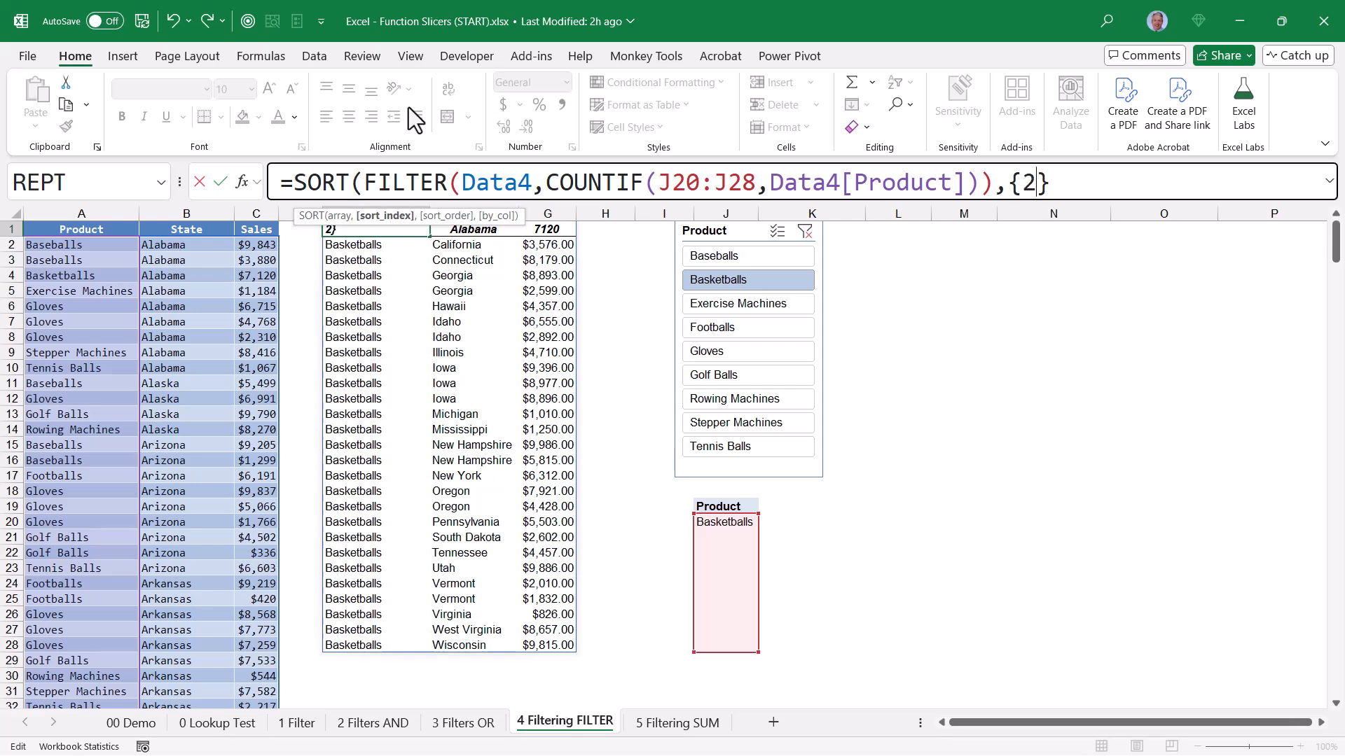
pyautogui.write(',3},')
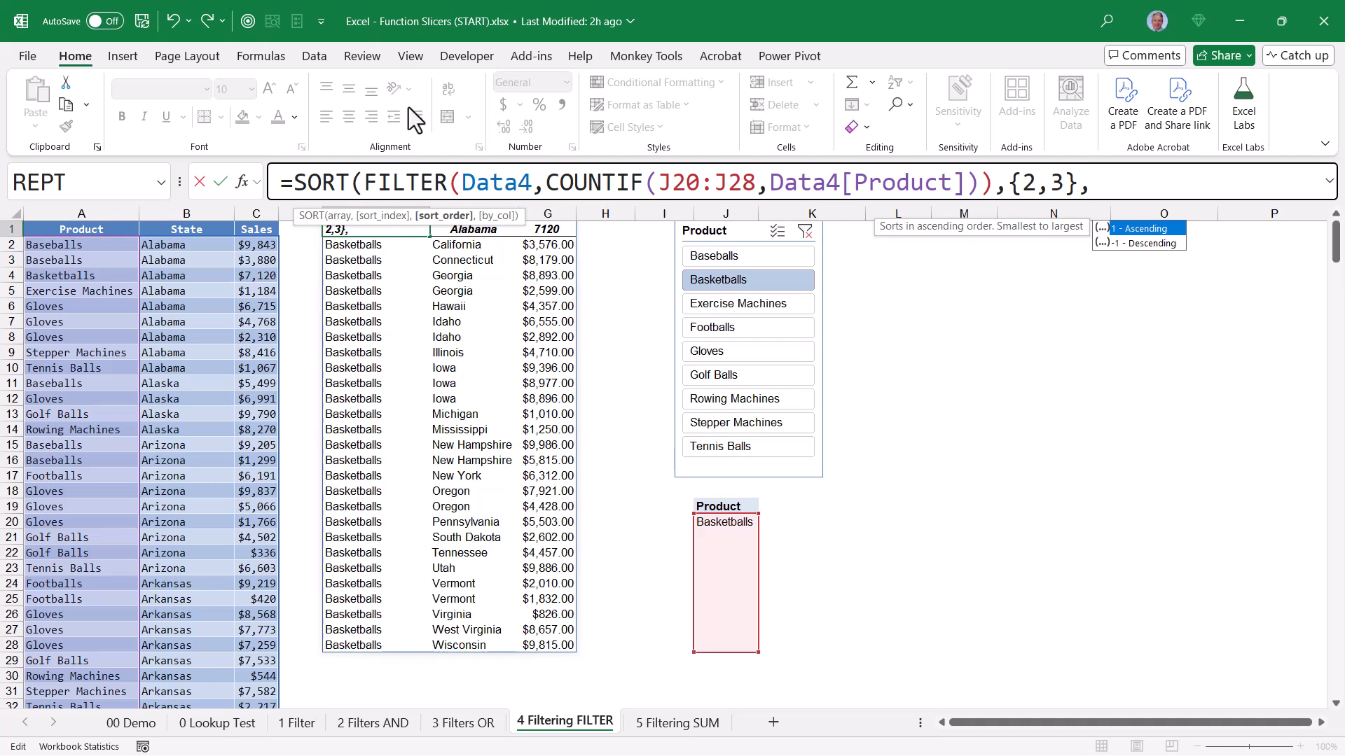
# Set the SORT function's sort order to {1,-1} for ascending State and descending Sales, and enter the formula.
pyautogui.write('{}')
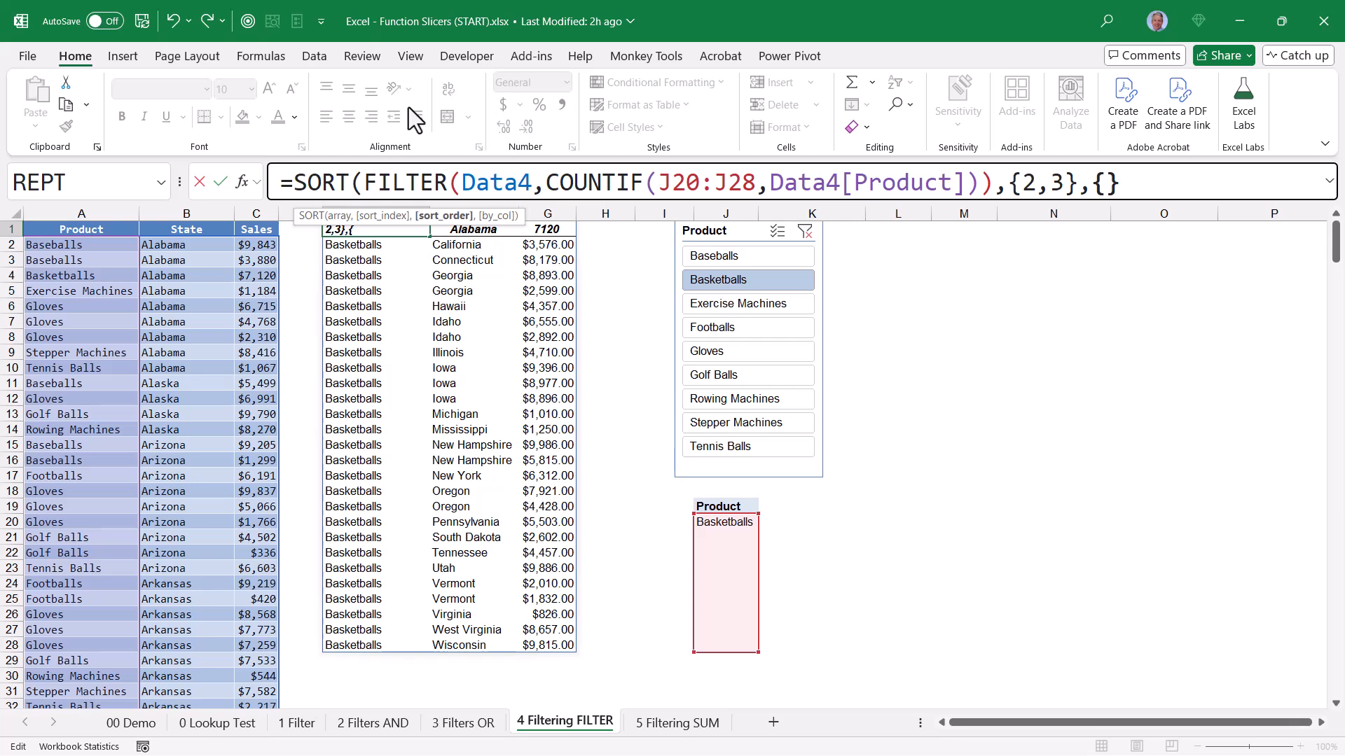
pyautogui.press('Left')
pyautogui.write('1,-1})')
pyautogui.hotkey('ctrl', 'Return')
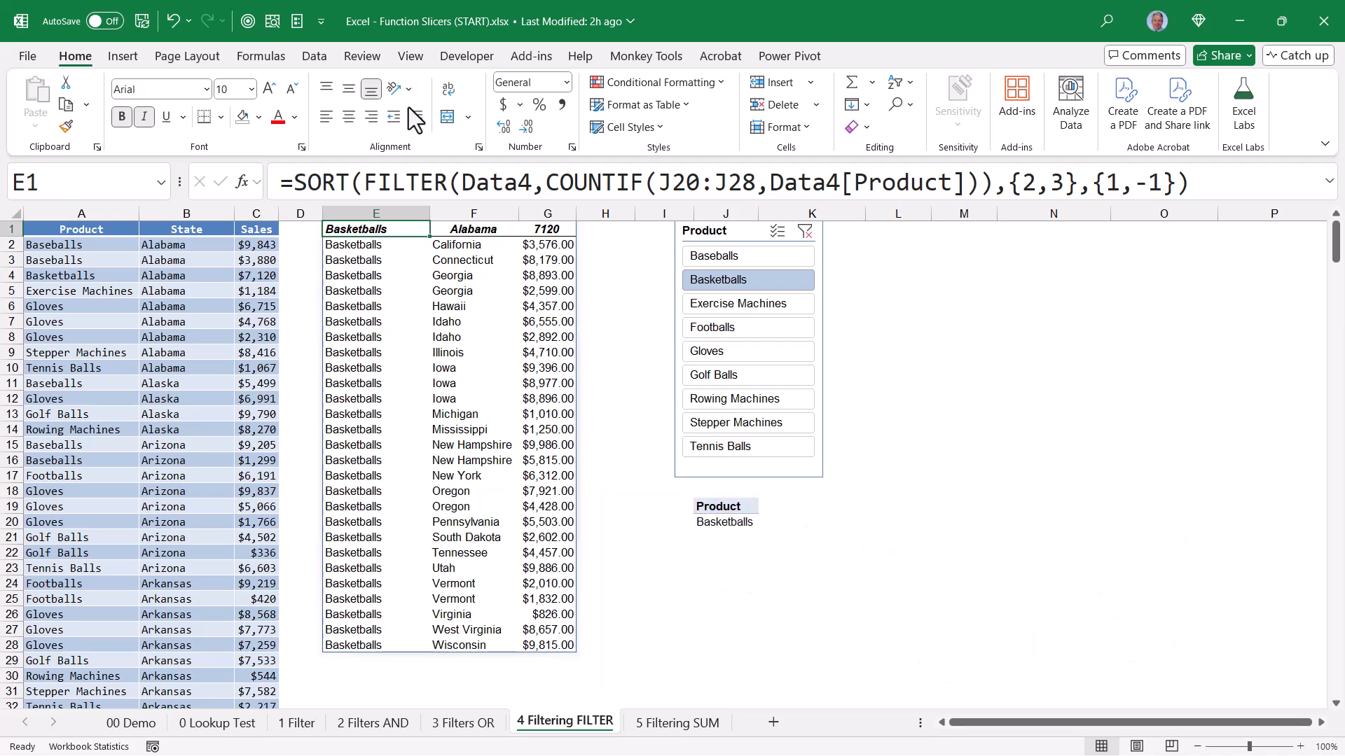
# Wrap the SORT formula in E1 in VSTACK with Data4[#Headers] stacked above the sorted results, and enter the formula.
pyautogui.click(293, 182)
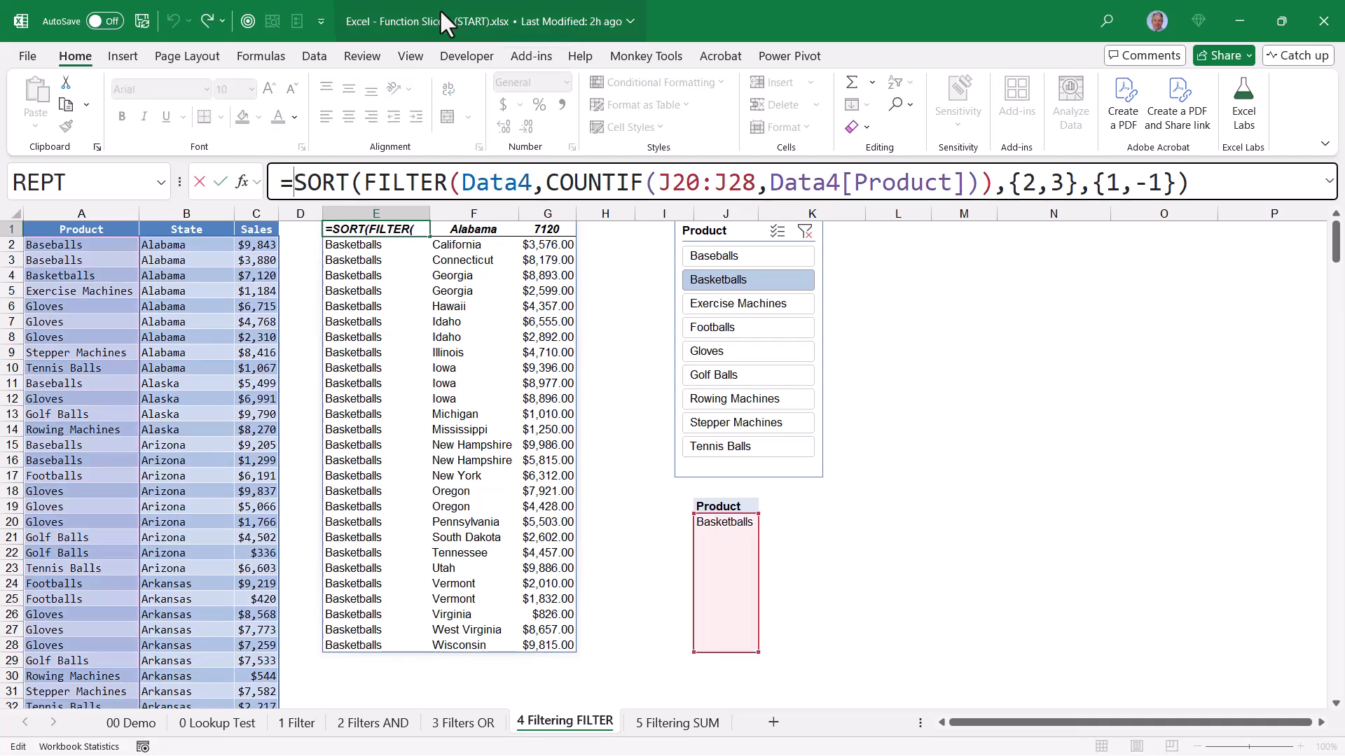
pyautogui.write('VST')
pyautogui.press('Tab')
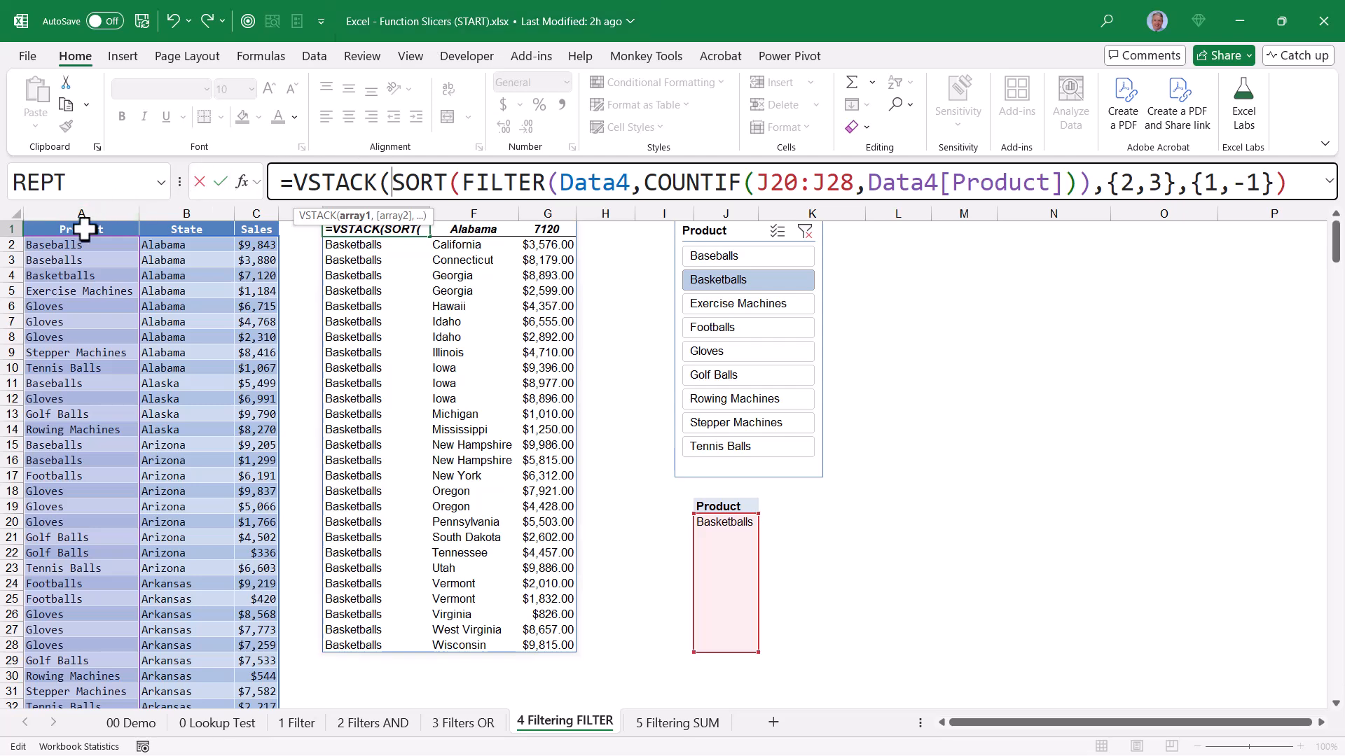
pyautogui.click(84, 231)
pyautogui.moveTo(84, 231); pyautogui.dragTo(252, 228)
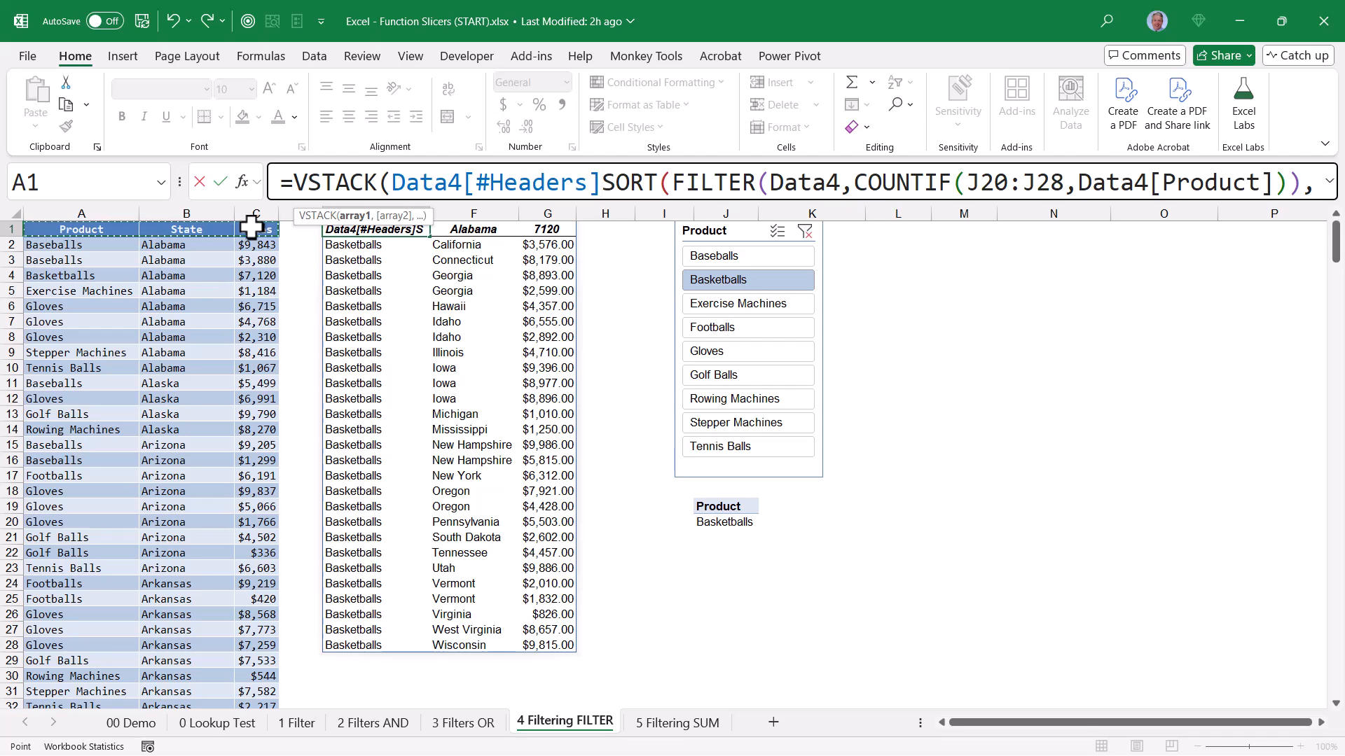
pyautogui.write(',')
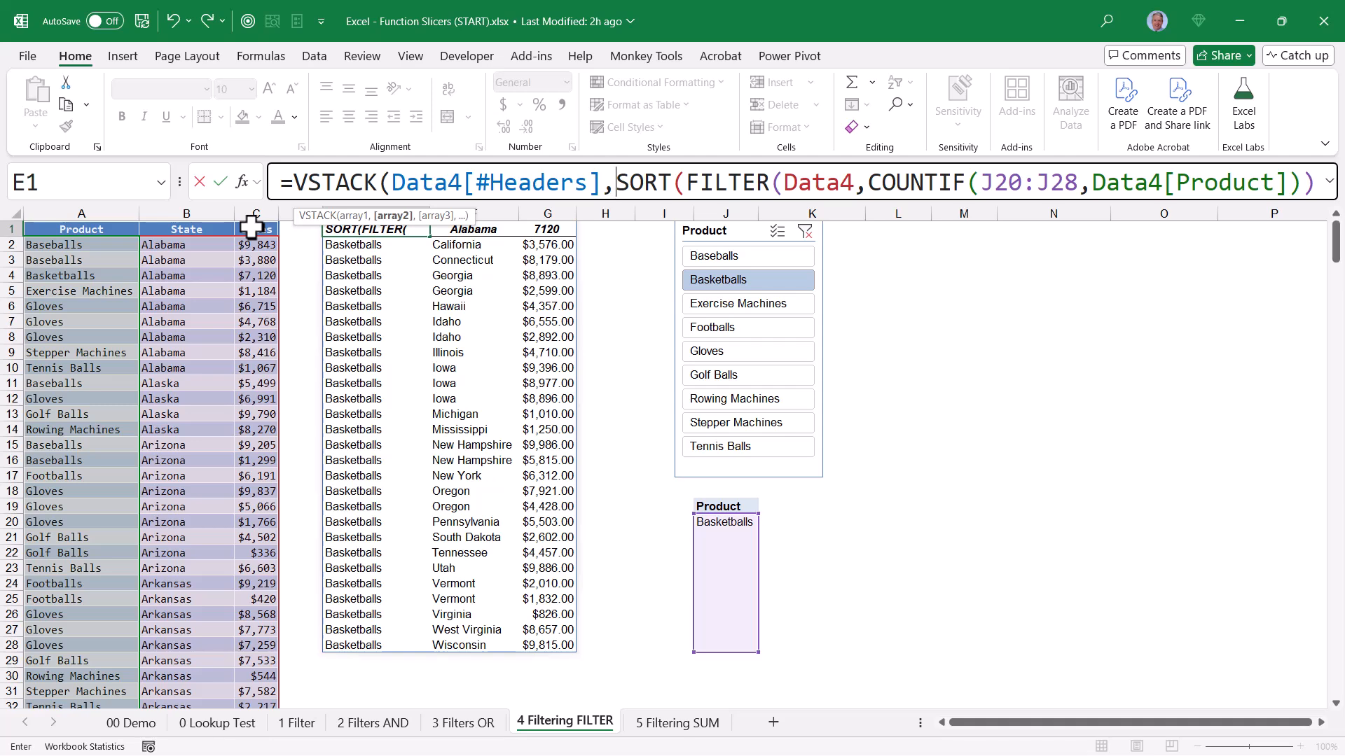
pyautogui.moveTo(1313, 184); pyautogui.dragTo(1329, 226)
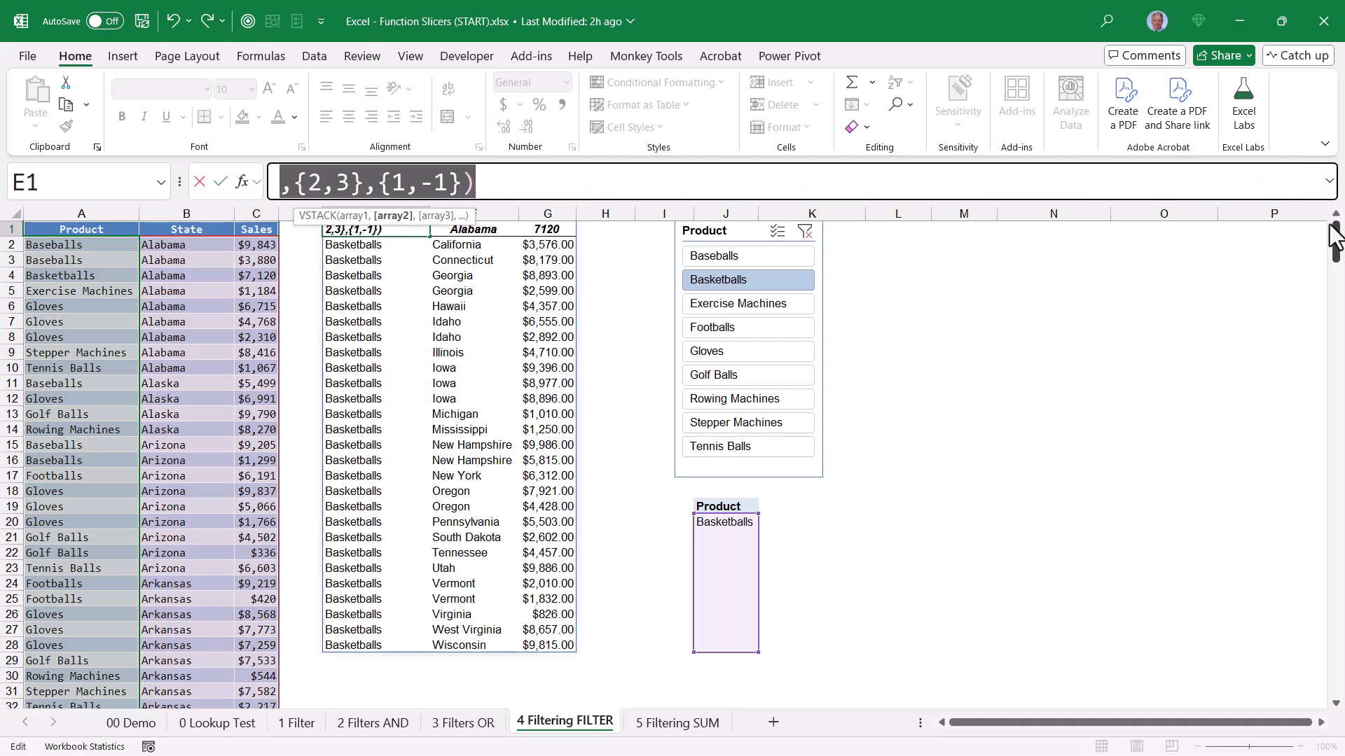
pyautogui.click(684, 182)
pyautogui.write(')')
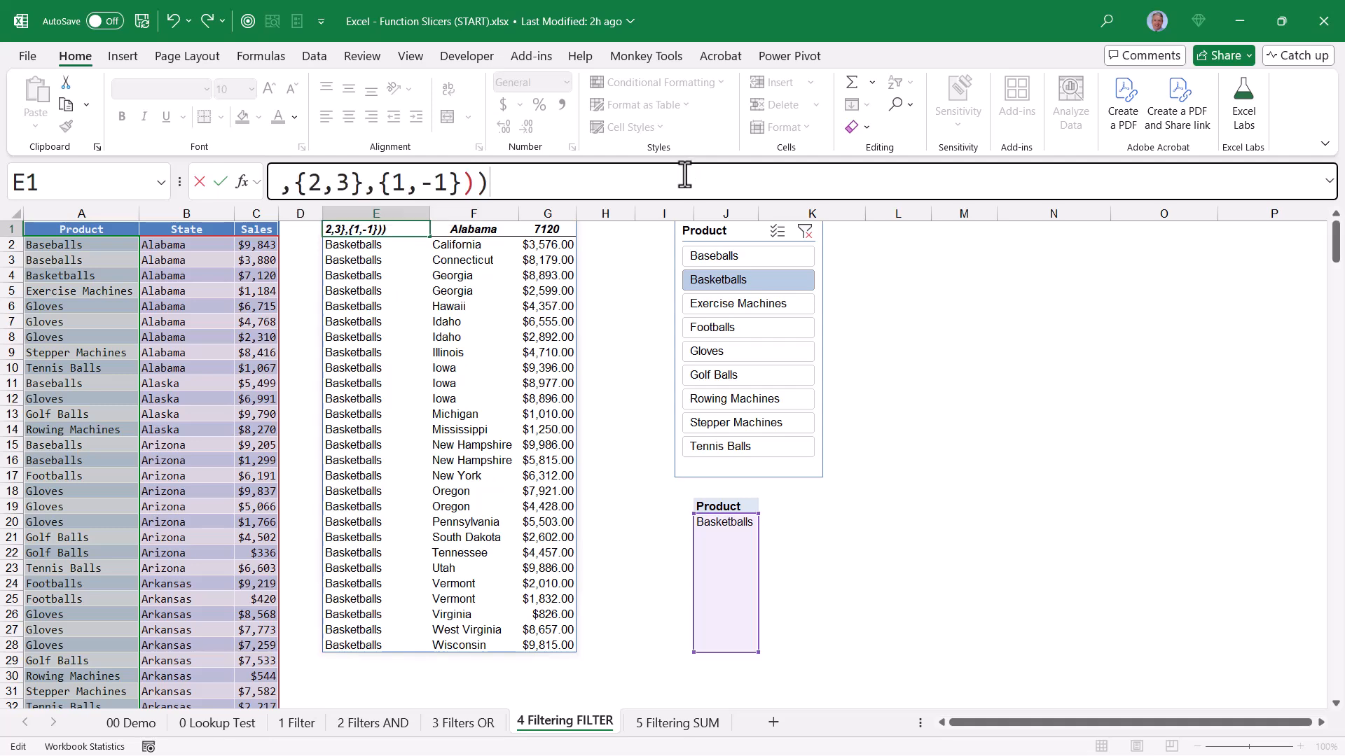
pyautogui.press('Return')
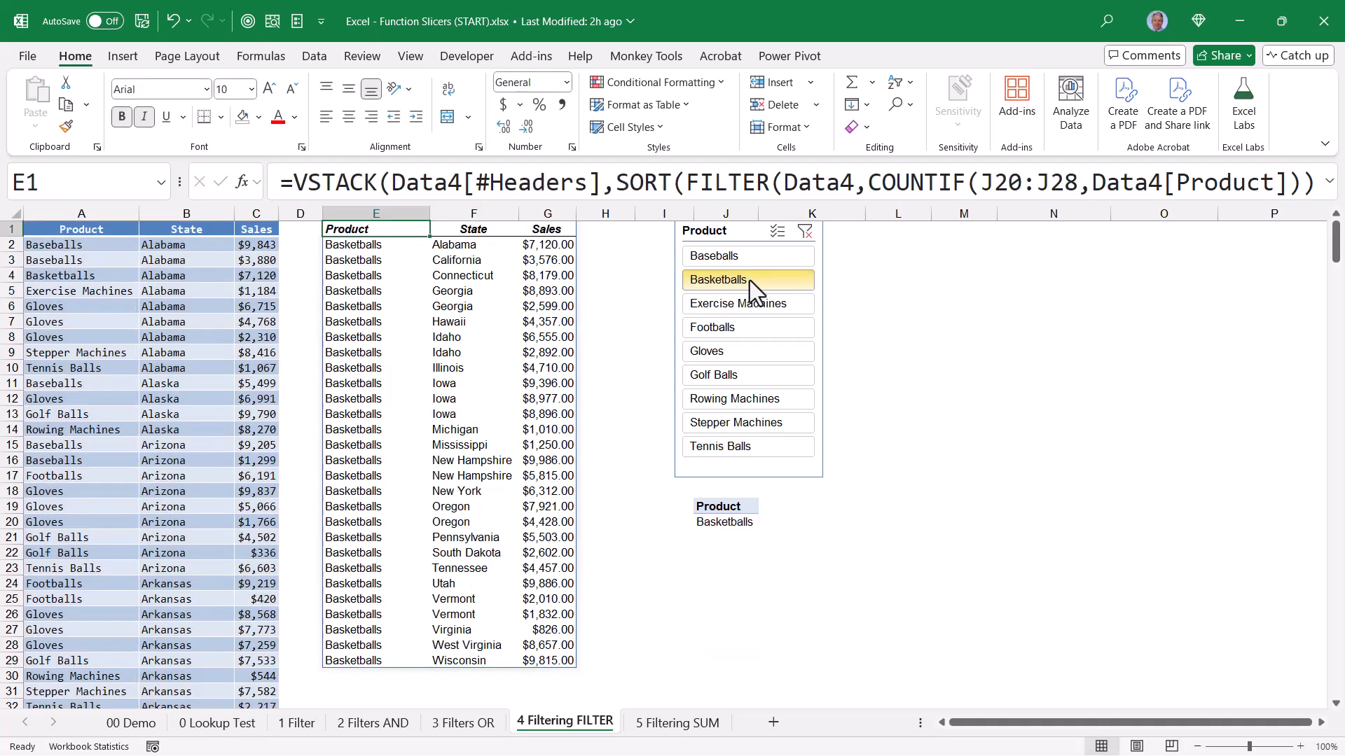
# Test the stacked and sorted report by selecting Footballs, Golf Balls and Rowing Machines in the Product slicer.
pyautogui.click(753, 330)
pyautogui.click(747, 376)
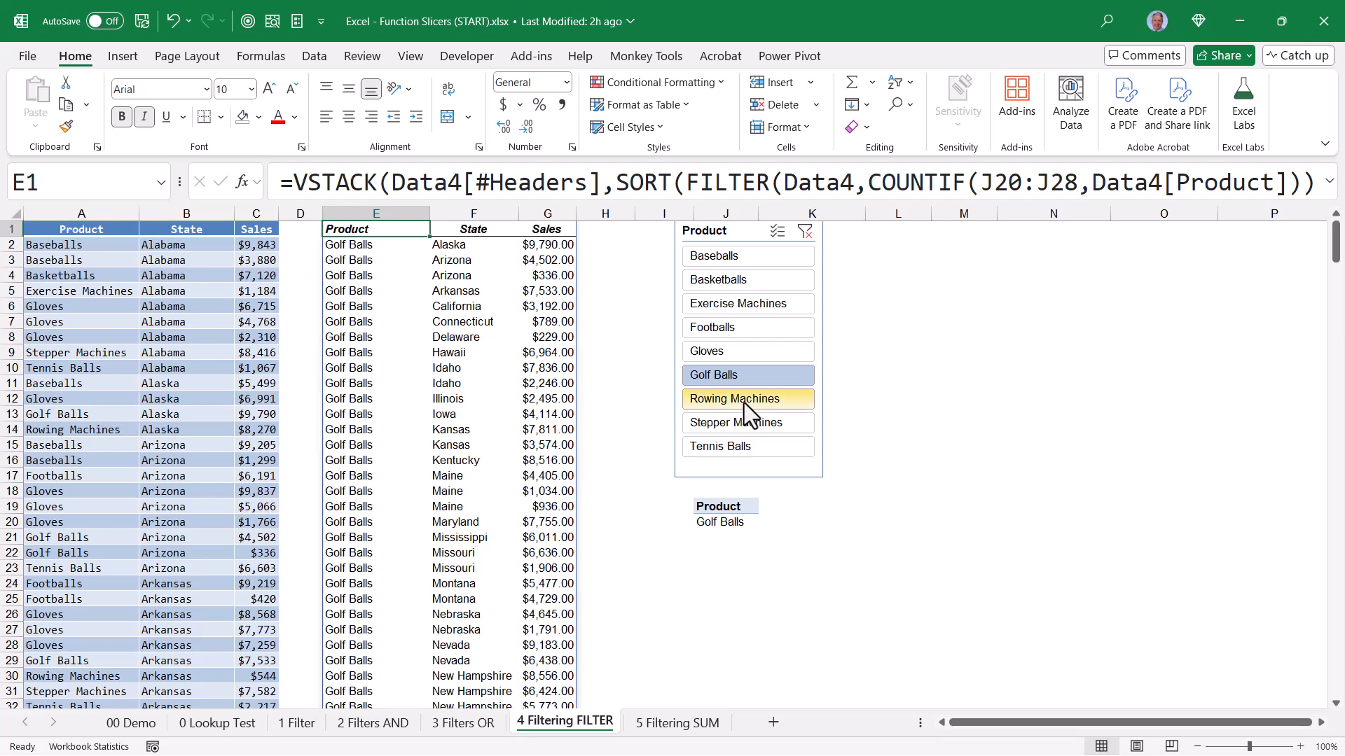
pyautogui.click(743, 402)
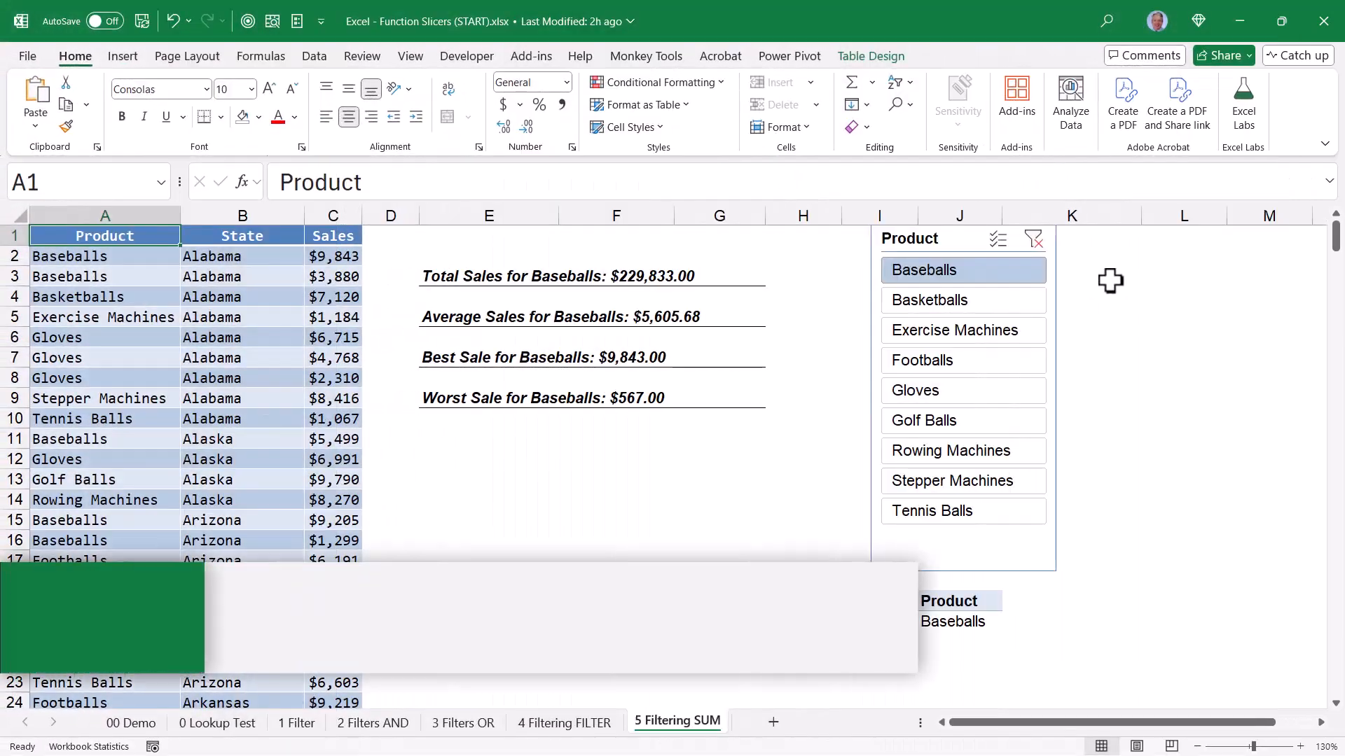
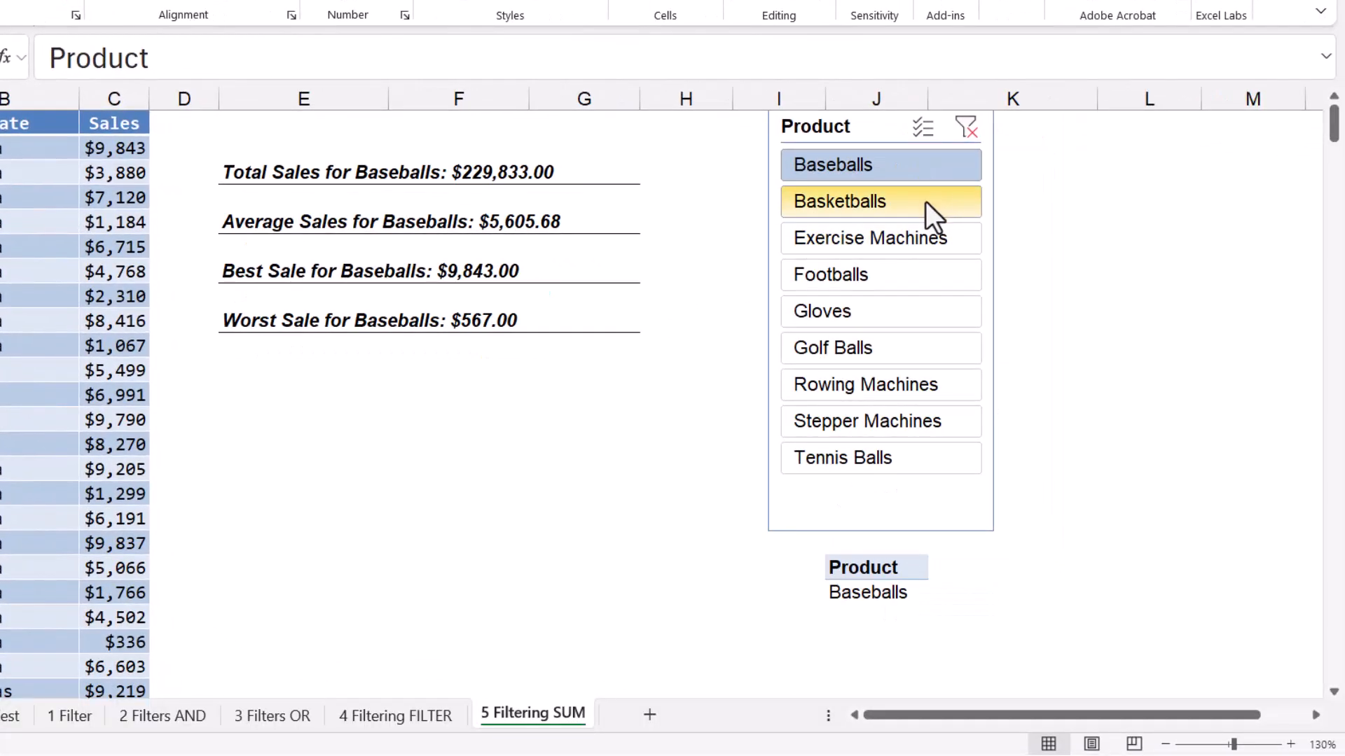
# Test the sales summary on the 5 Filtering SUM sheet with Basketballs, Exercise Machines, Footballs, Gloves and Golf Balls in the Product slicer.
pyautogui.click(926, 201)
pyautogui.click(909, 237)
pyautogui.click(898, 275)
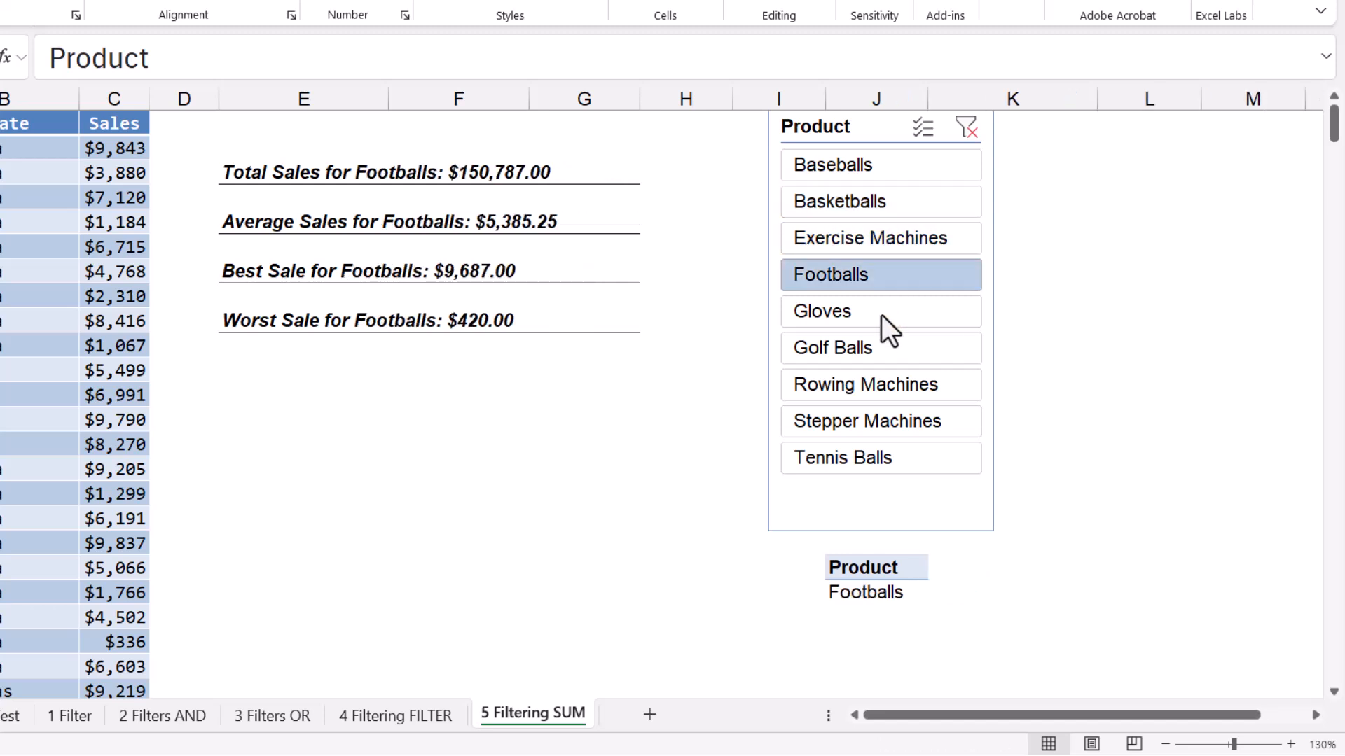
pyautogui.click(881, 312)
pyautogui.click(895, 338)
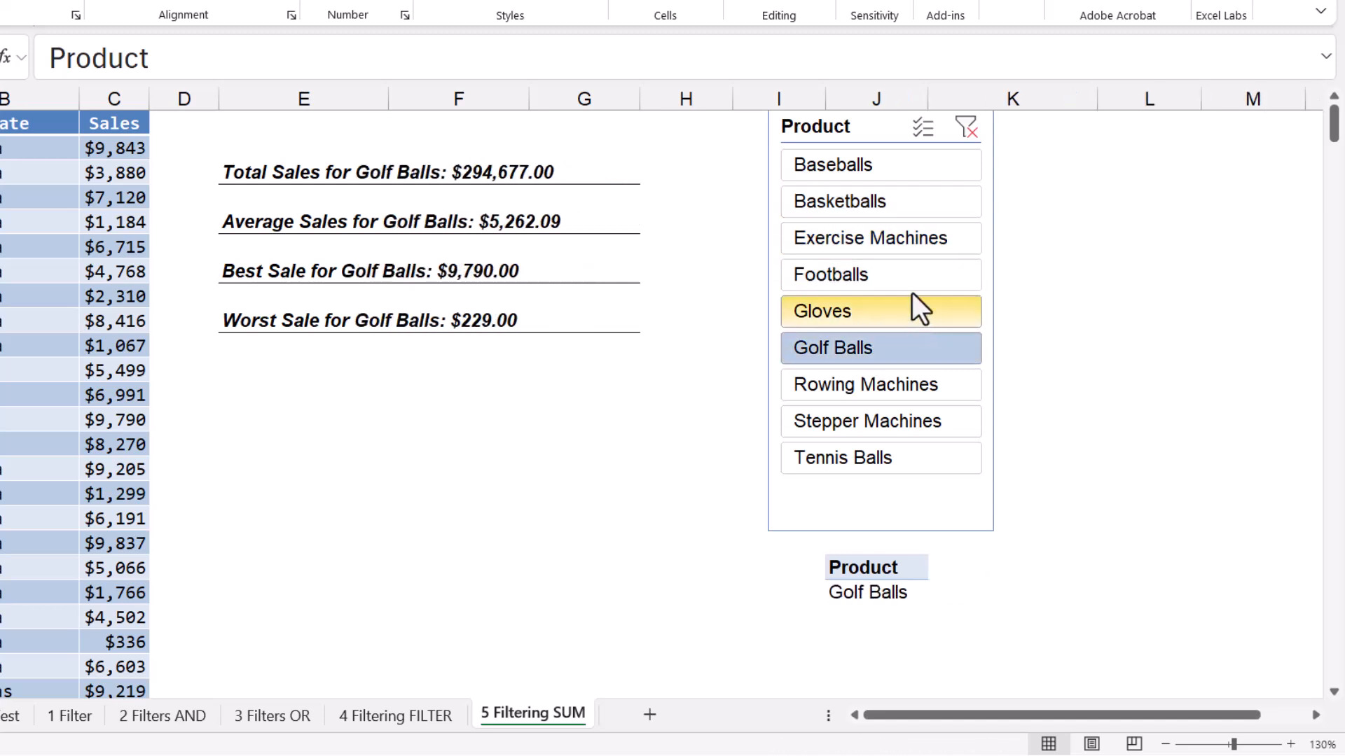
# Test the sales summary with single products, Basketballs and Golf Balls together, and a cleared Product slicer, ending on Exercise Machines.
pyautogui.click(909, 276)
pyautogui.click(904, 237)
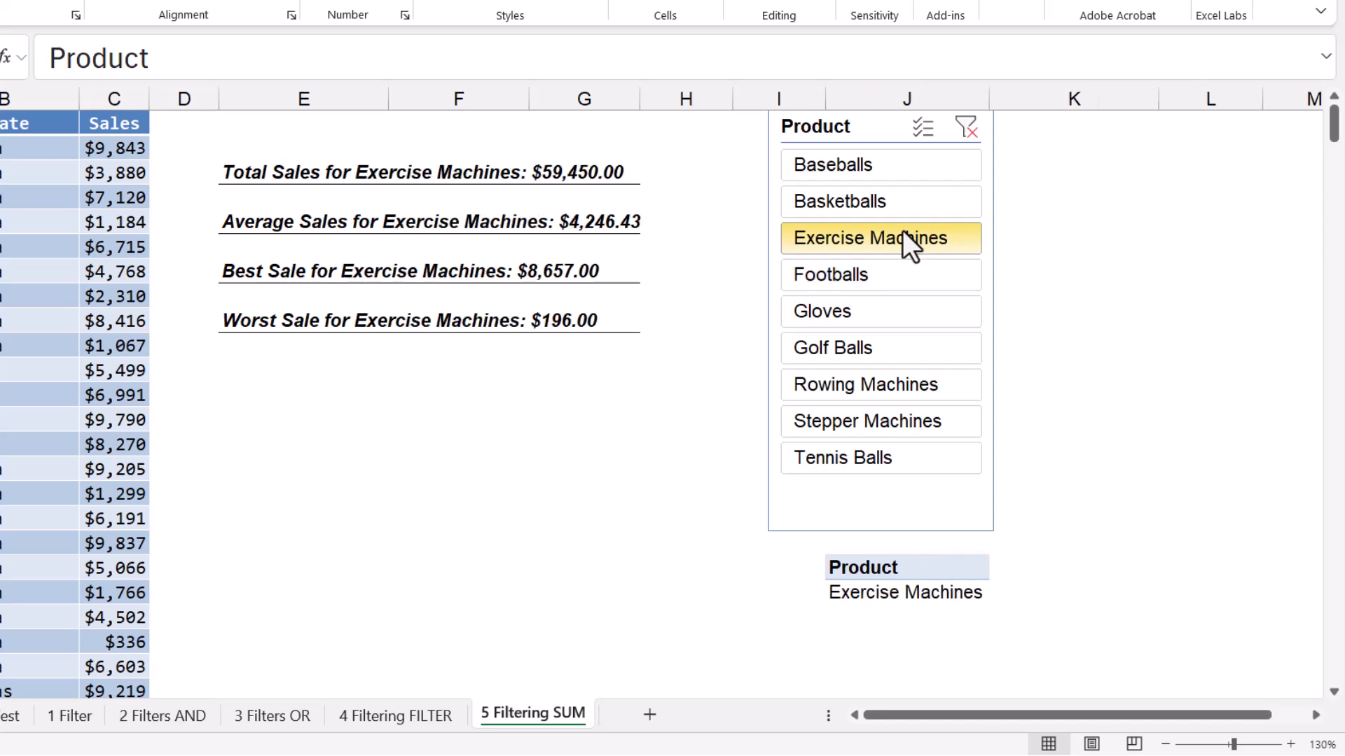
pyautogui.click(905, 202)
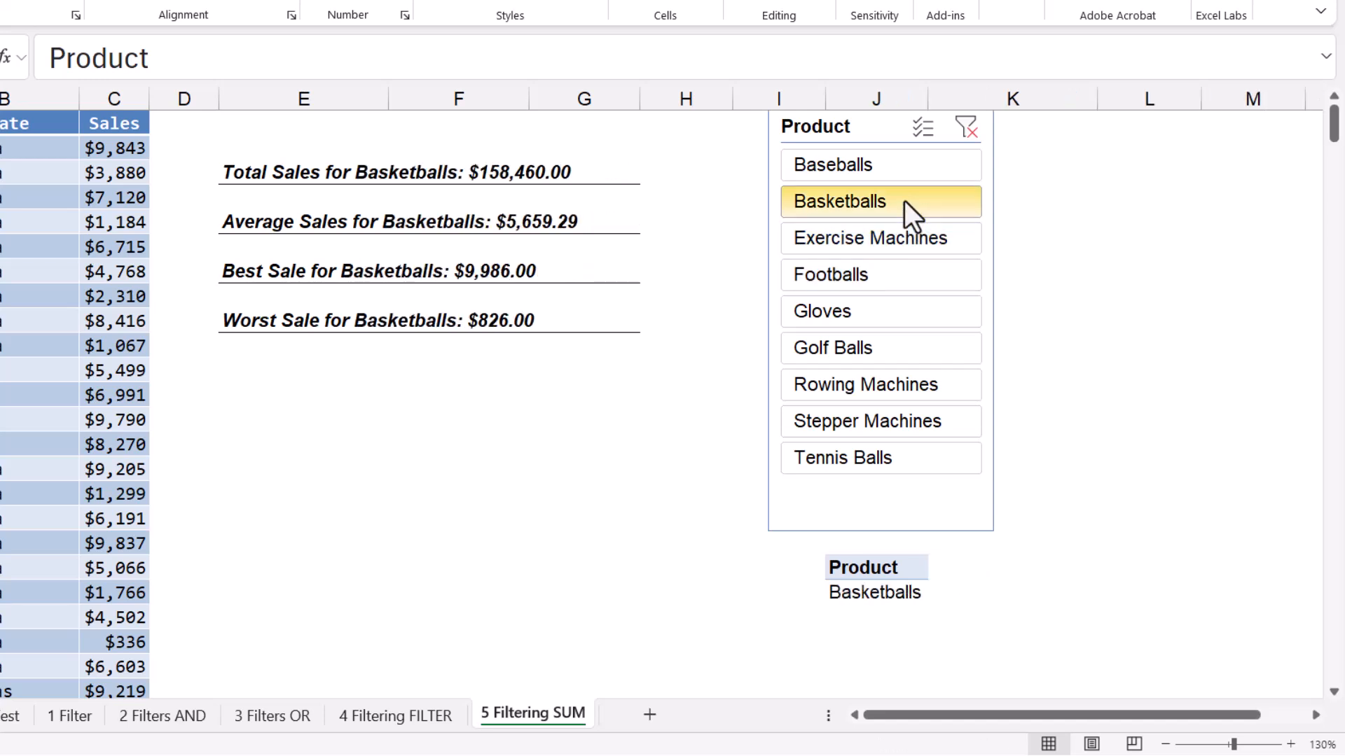
pyautogui.keyDown('ctrl'); pyautogui.click(877, 341); pyautogui.keyUp('ctrl')
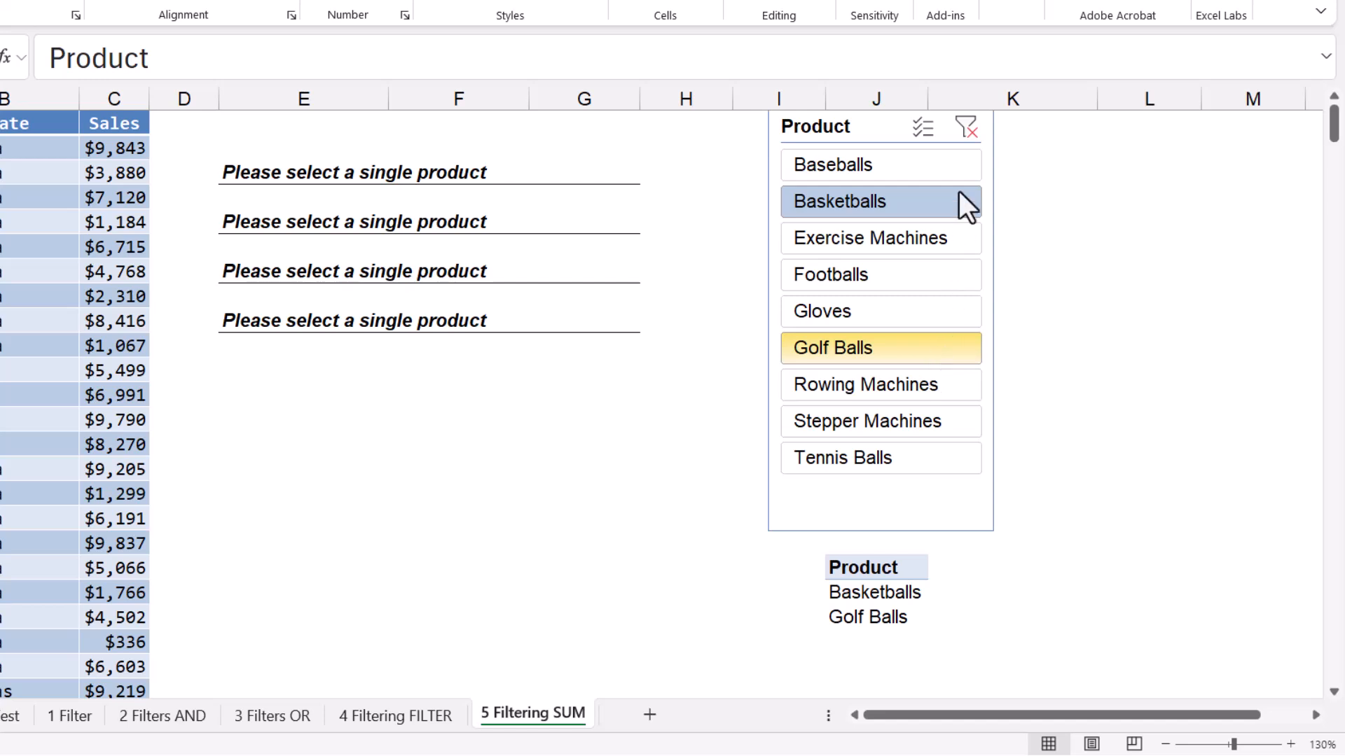
pyautogui.click(964, 127)
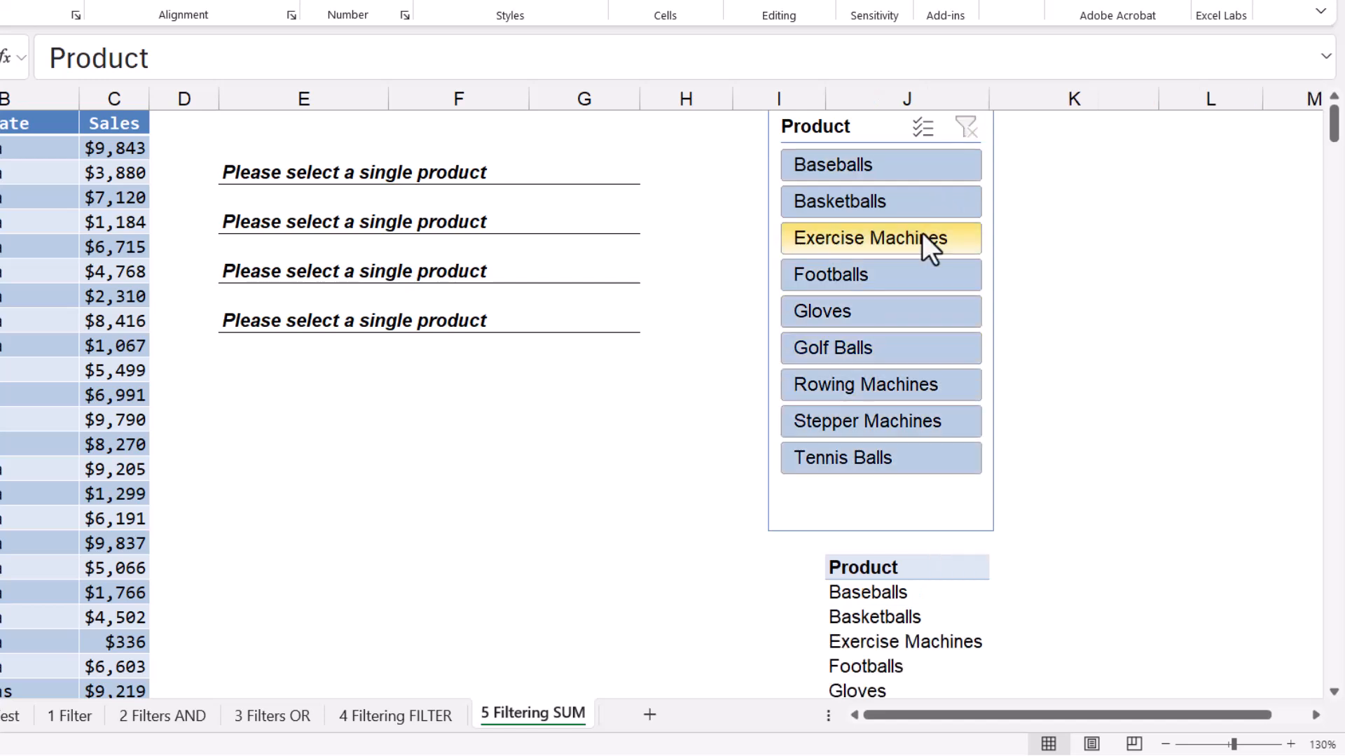
pyautogui.click(891, 236)
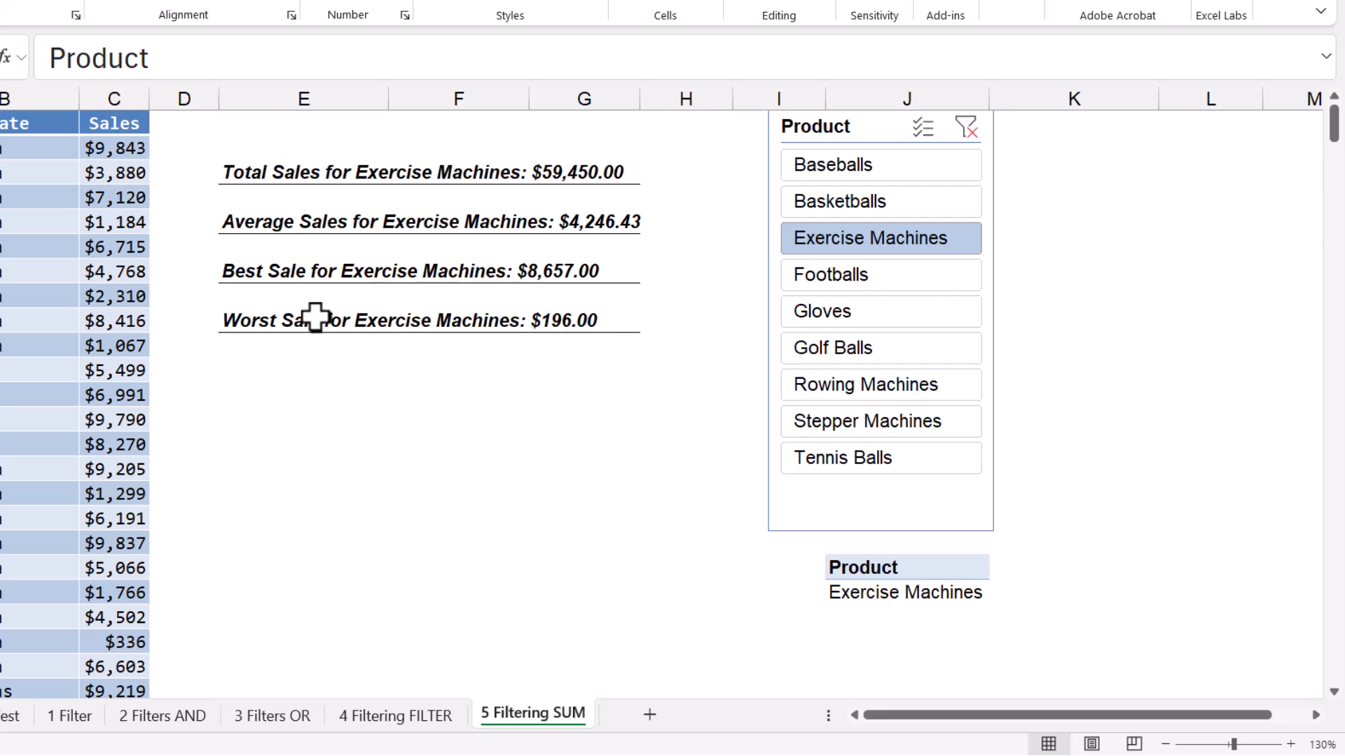
# Review the full Total Sales formula in E3, and clear the Total, Average, Best and Worst sales formulas from column E.
pyautogui.click(285, 174)
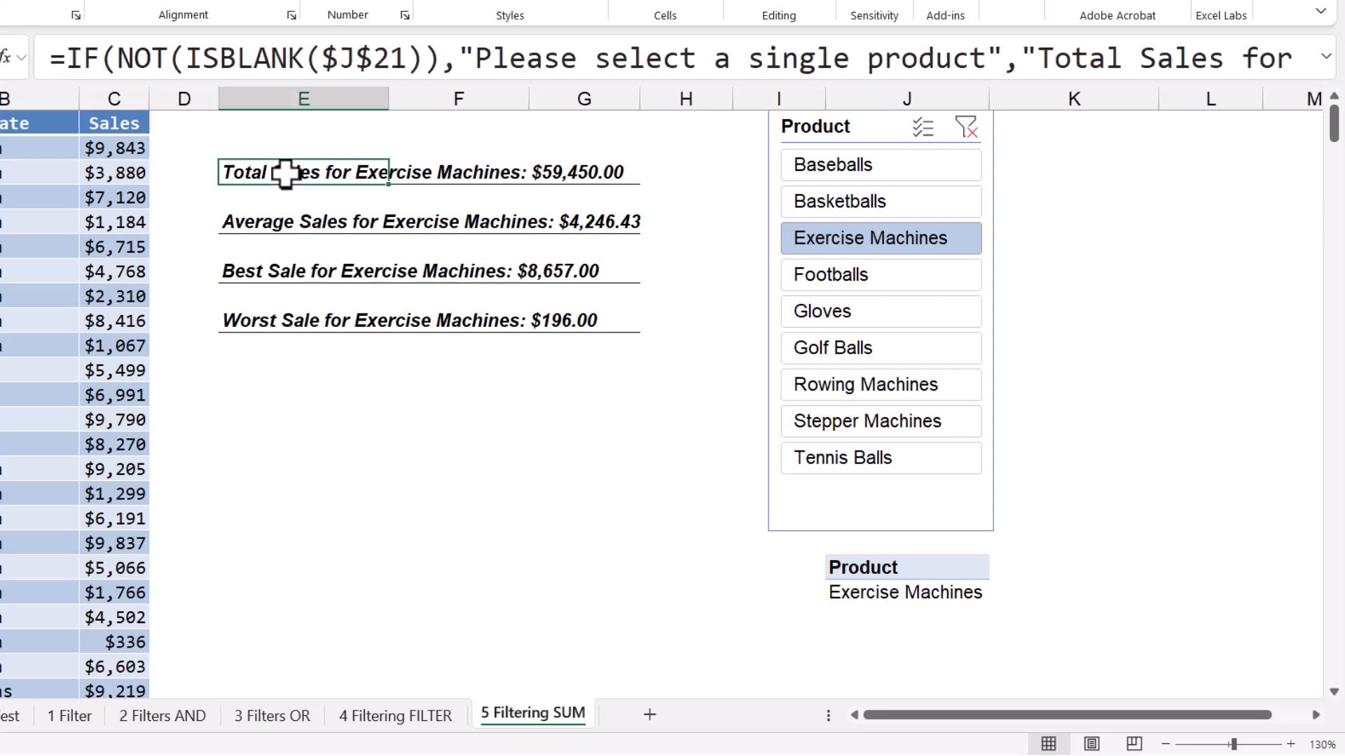
pyautogui.click(1325, 57)
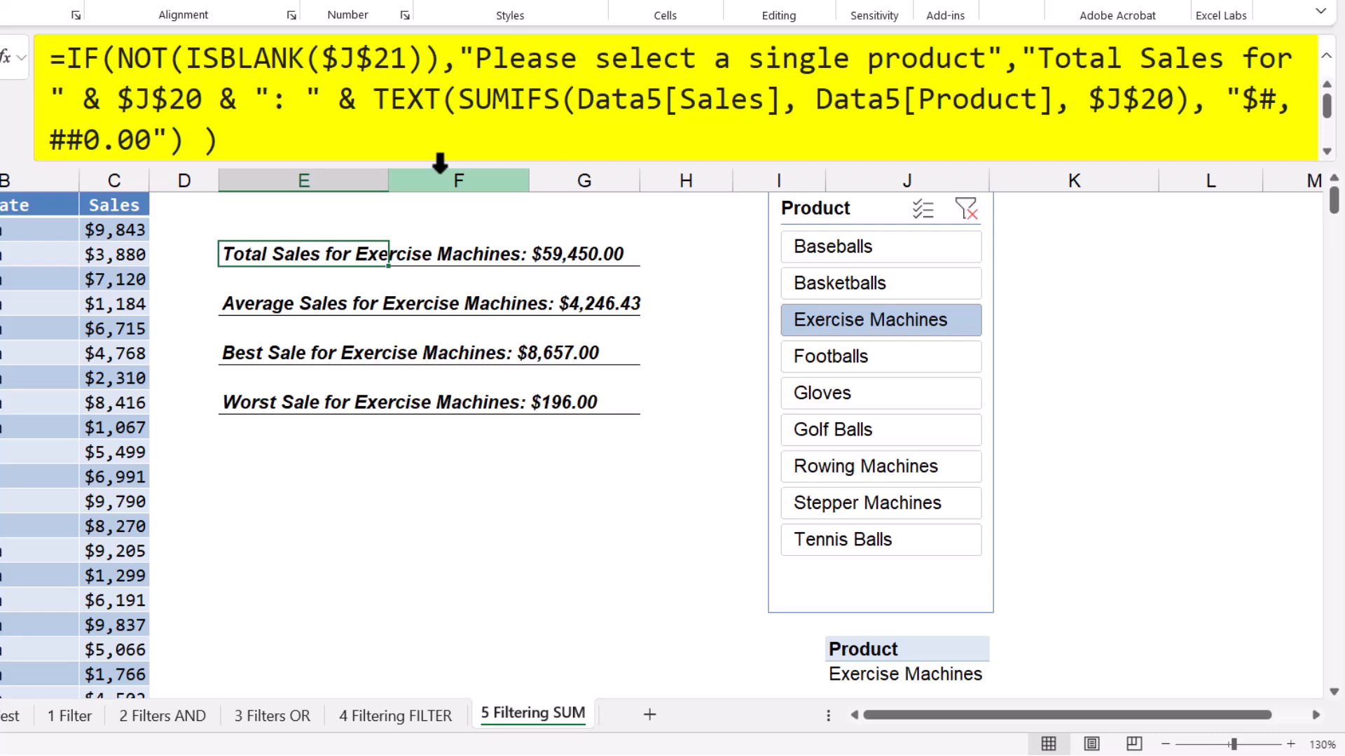
pyautogui.press('Delete')
pyautogui.click(291, 303)
pyautogui.press('Delete')
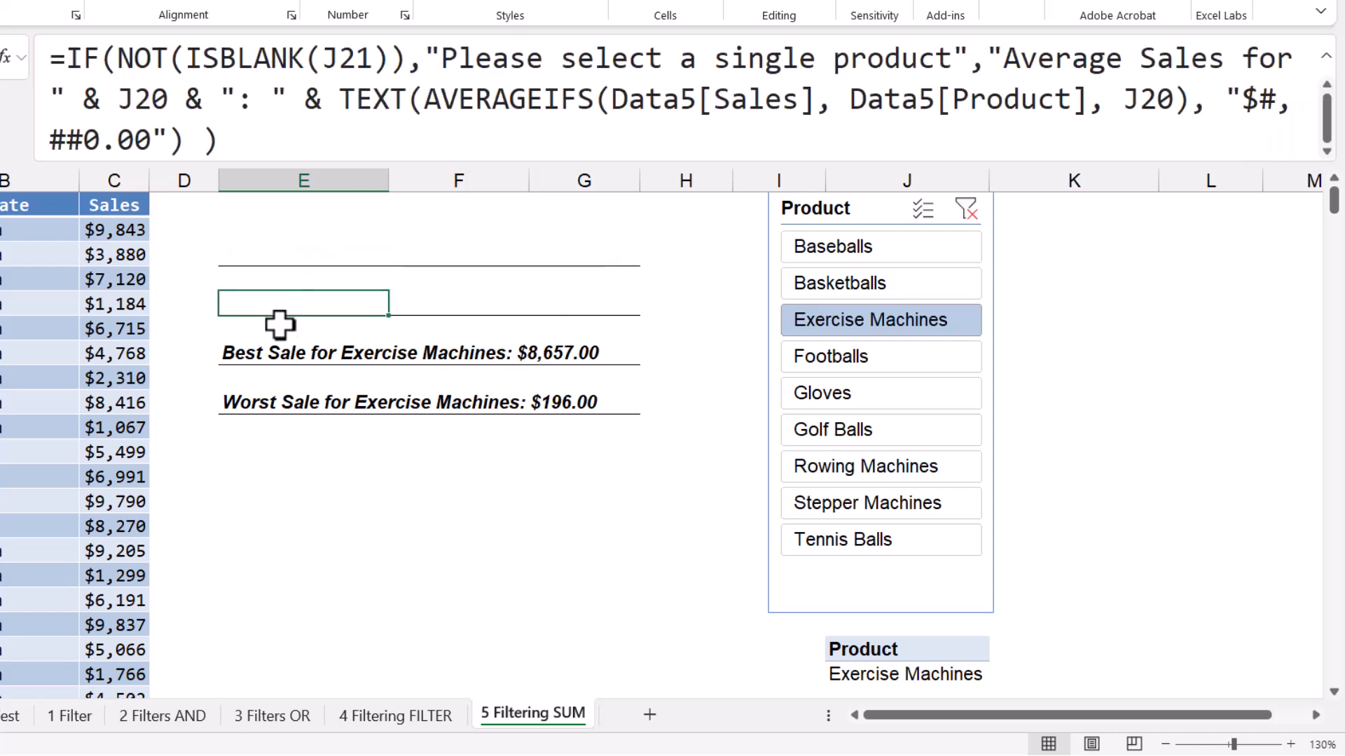
pyautogui.click(268, 353)
pyautogui.press('Delete')
pyautogui.click(259, 400)
pyautogui.press('Delete')
pyautogui.click(561, 318)
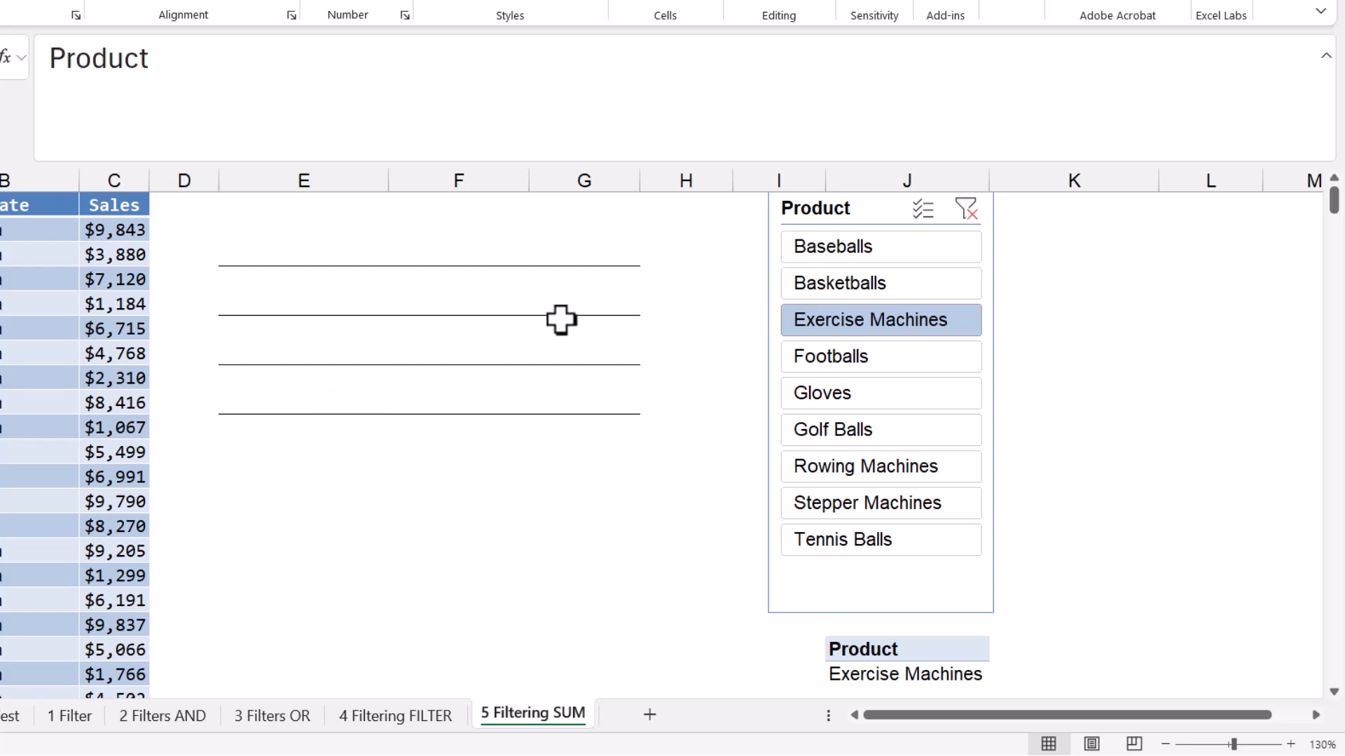
# Check how the product list starting in J20 responds to a cleared Product slicer and to Basketballs, Footballs and Golf Balls.
pyautogui.scroll(-1, 560, 320)
pyautogui.scroll(-1, 561, 320)
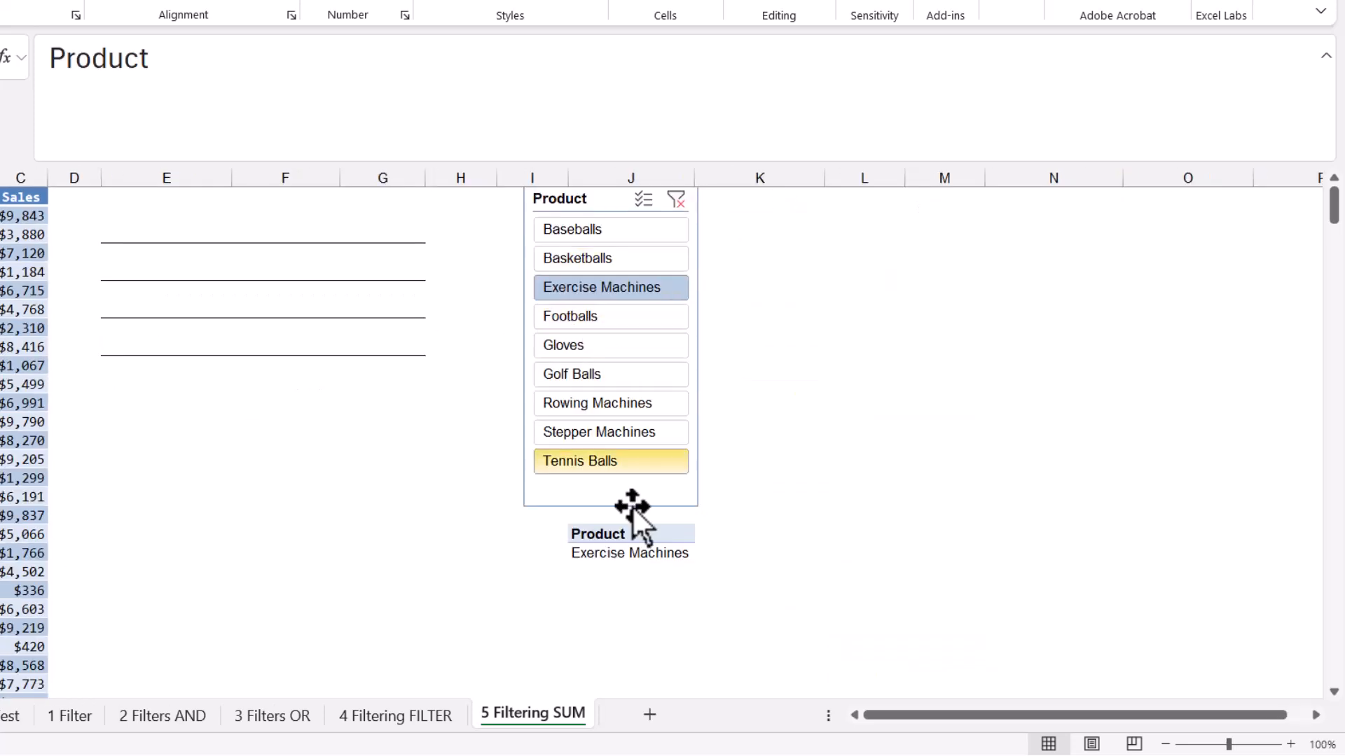
pyautogui.click(624, 553)
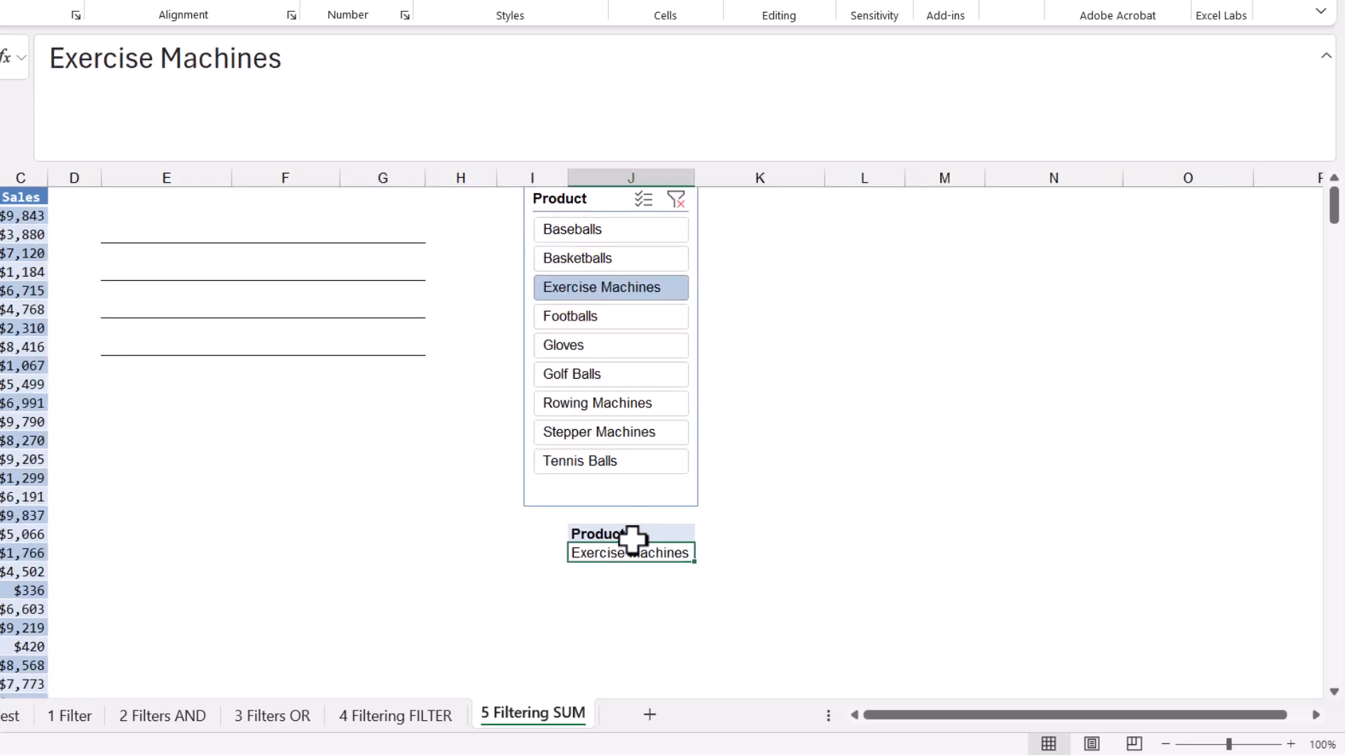
pyautogui.click(678, 200)
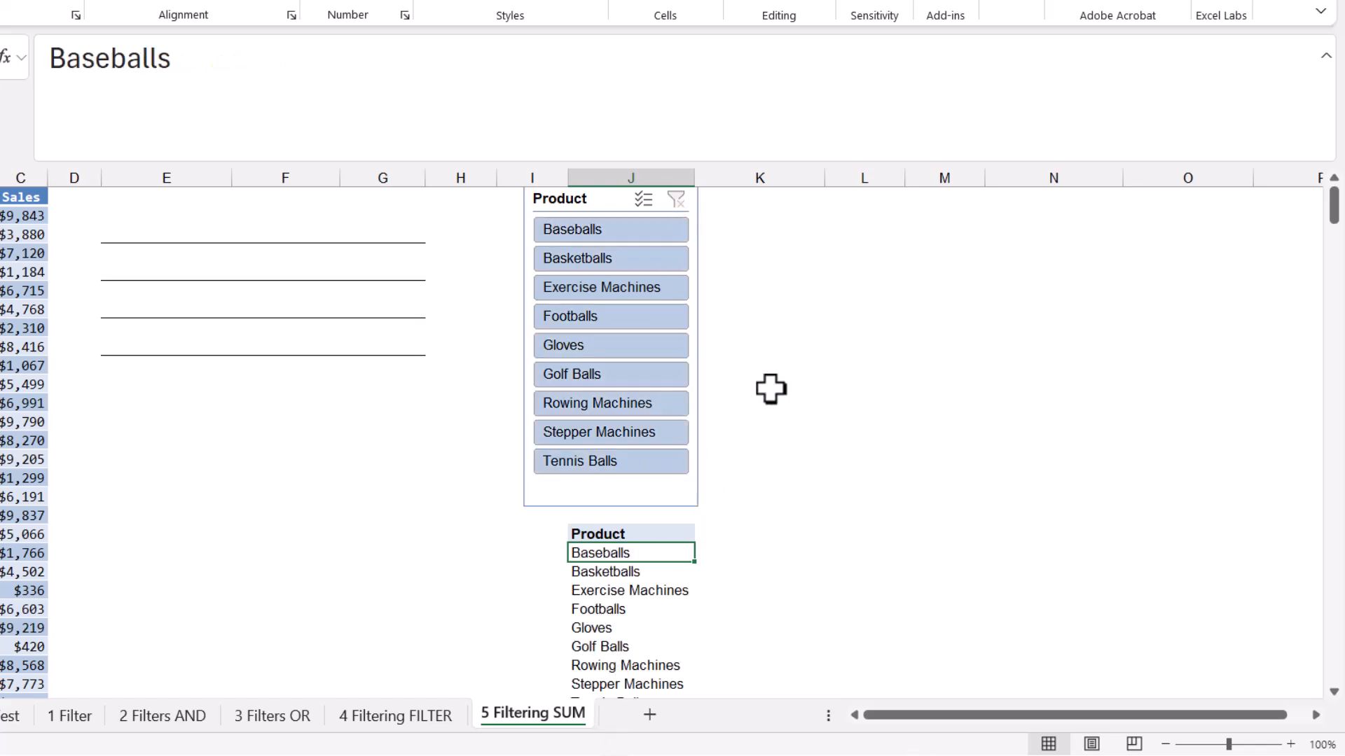
pyautogui.click(649, 261)
pyautogui.click(639, 314)
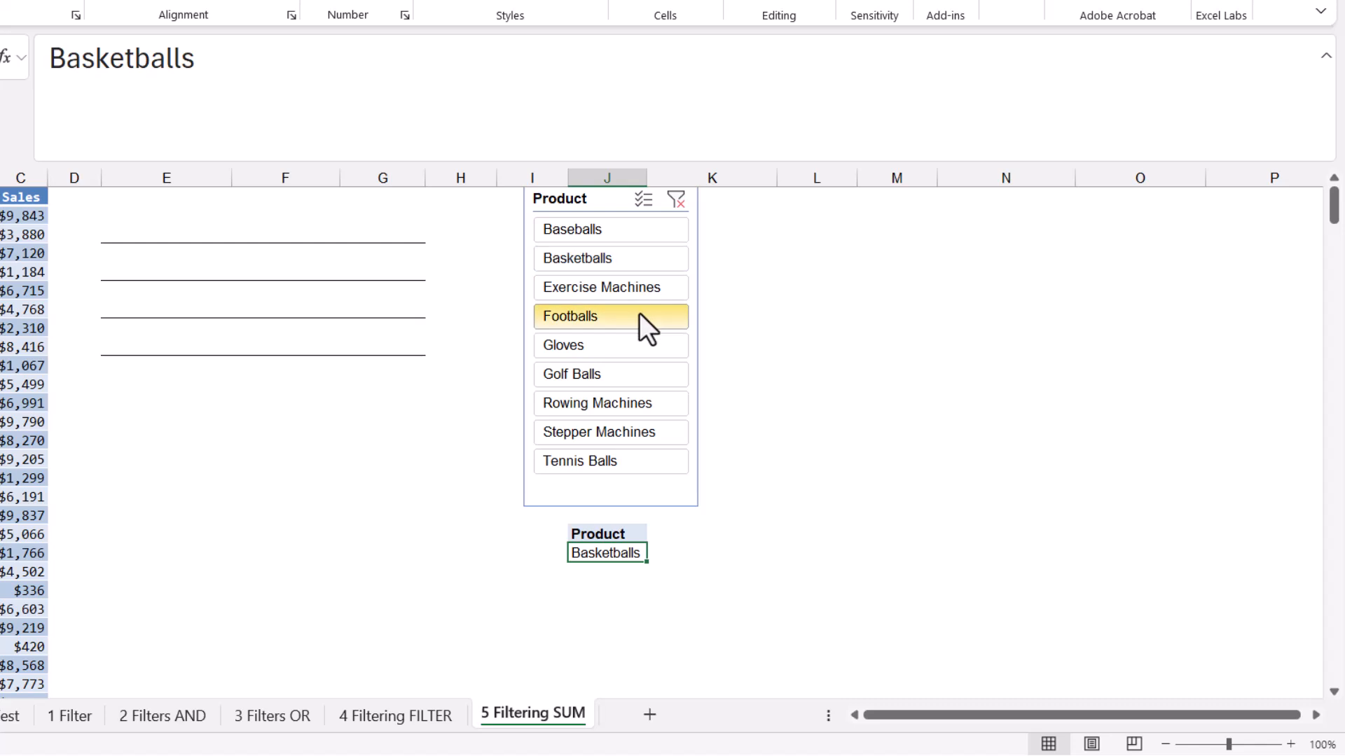
pyautogui.click(633, 373)
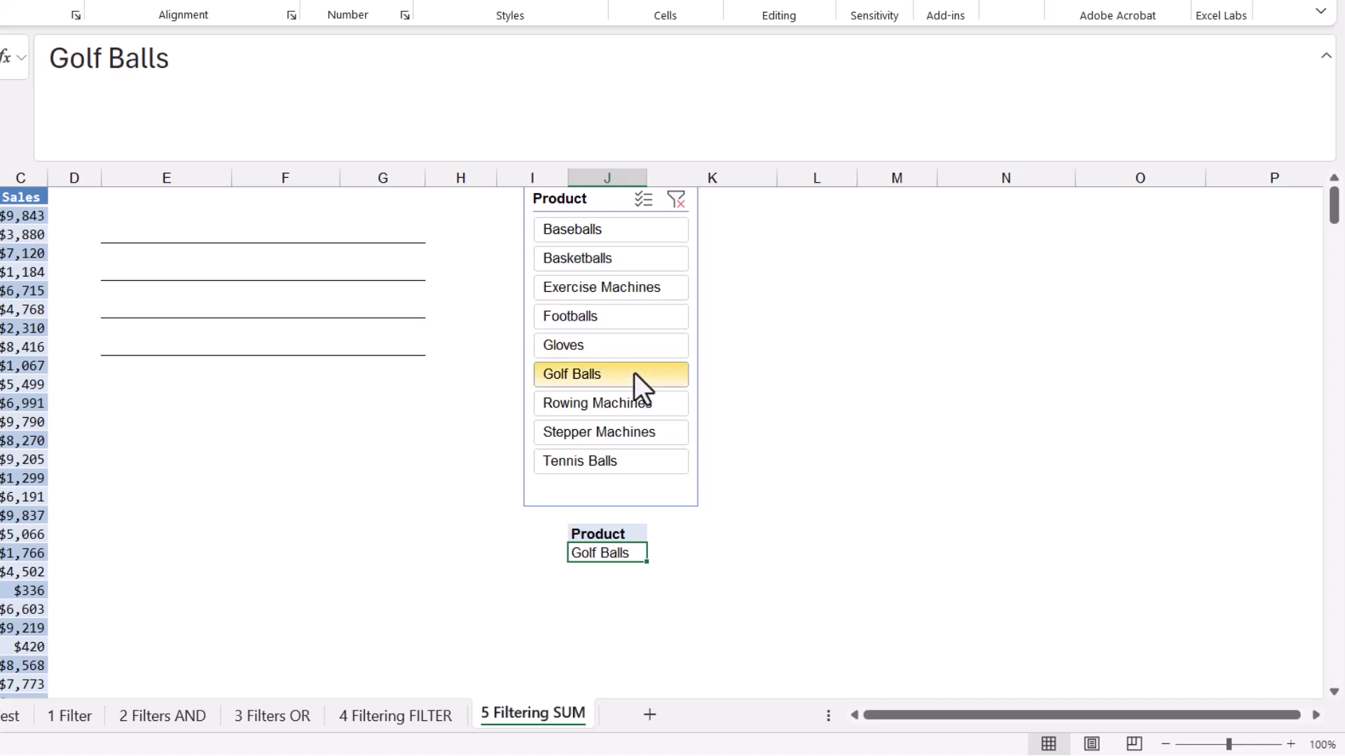
pyautogui.click(676, 199)
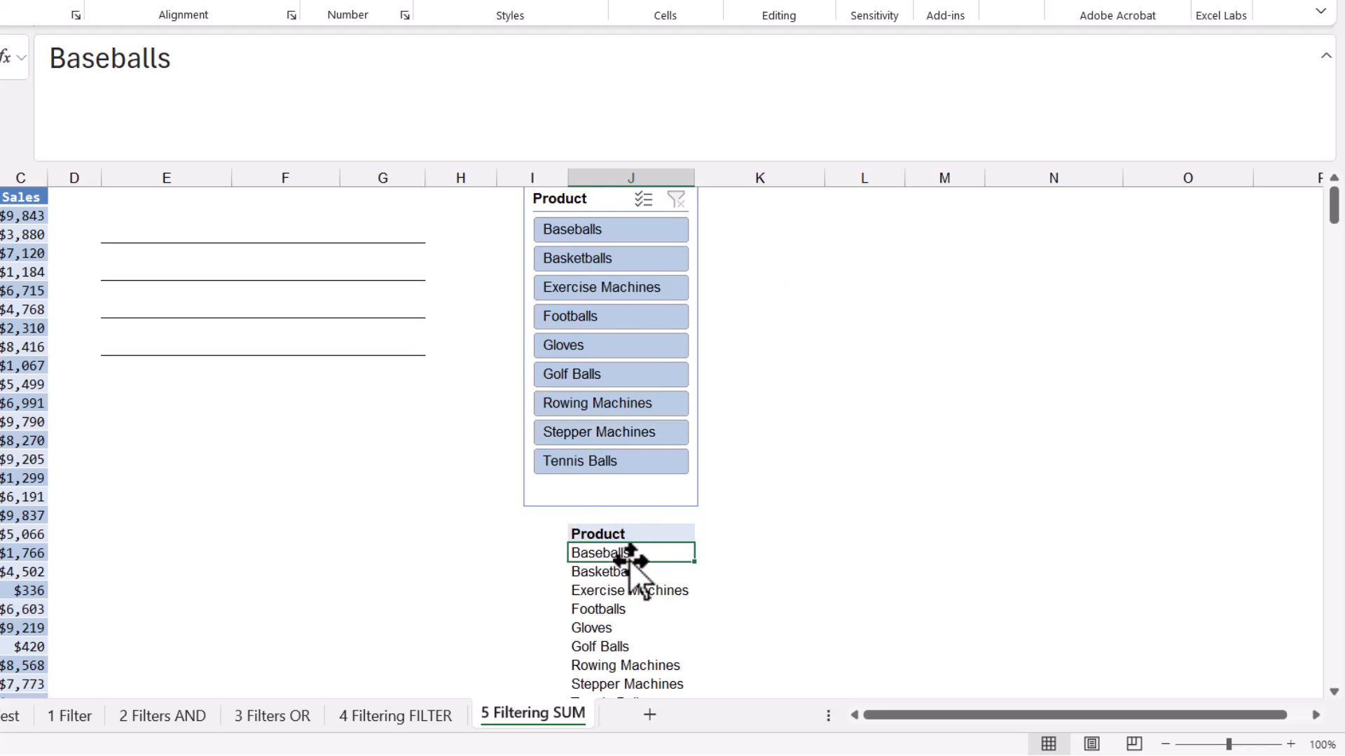
# Cycle the Product slicer through Golf Balls, Footballs and Gloves, ending with Exercise Machines selected.
pyautogui.click(638, 381)
pyautogui.click(637, 315)
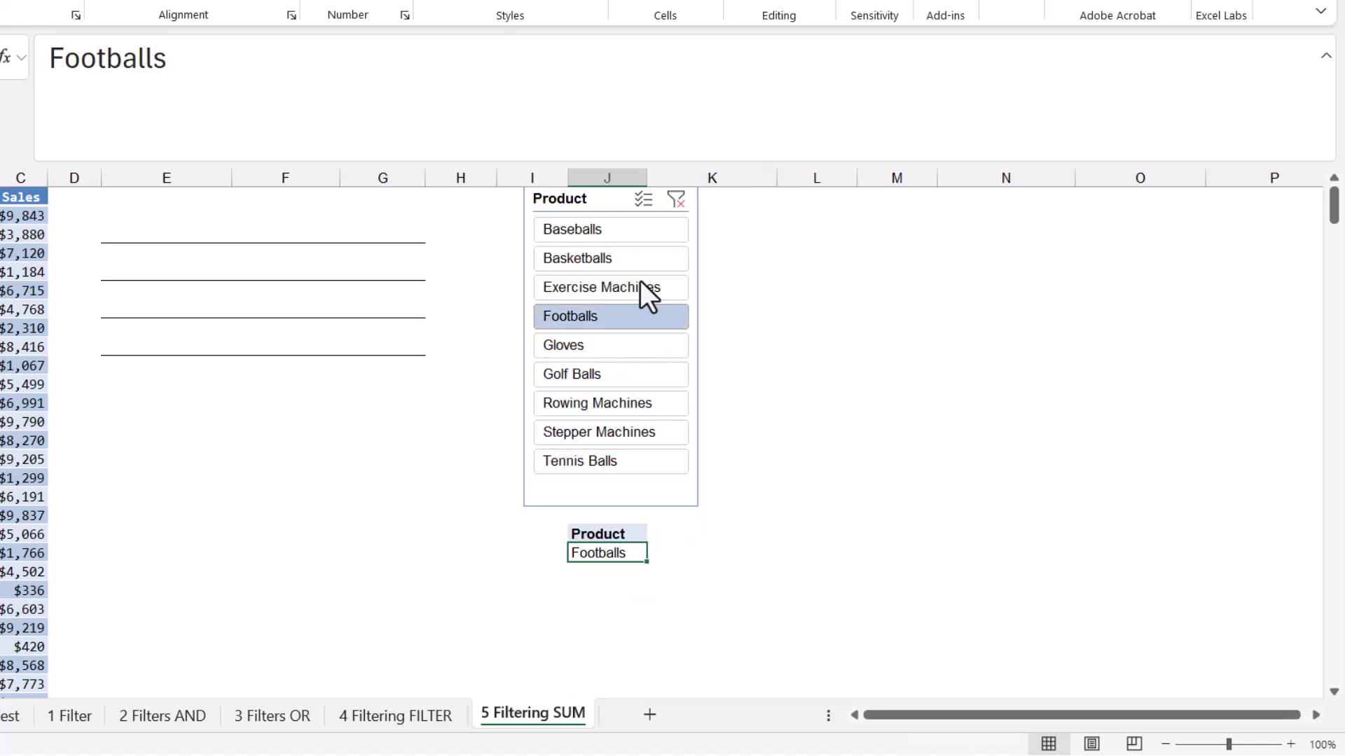
pyautogui.click(626, 345)
pyautogui.click(623, 315)
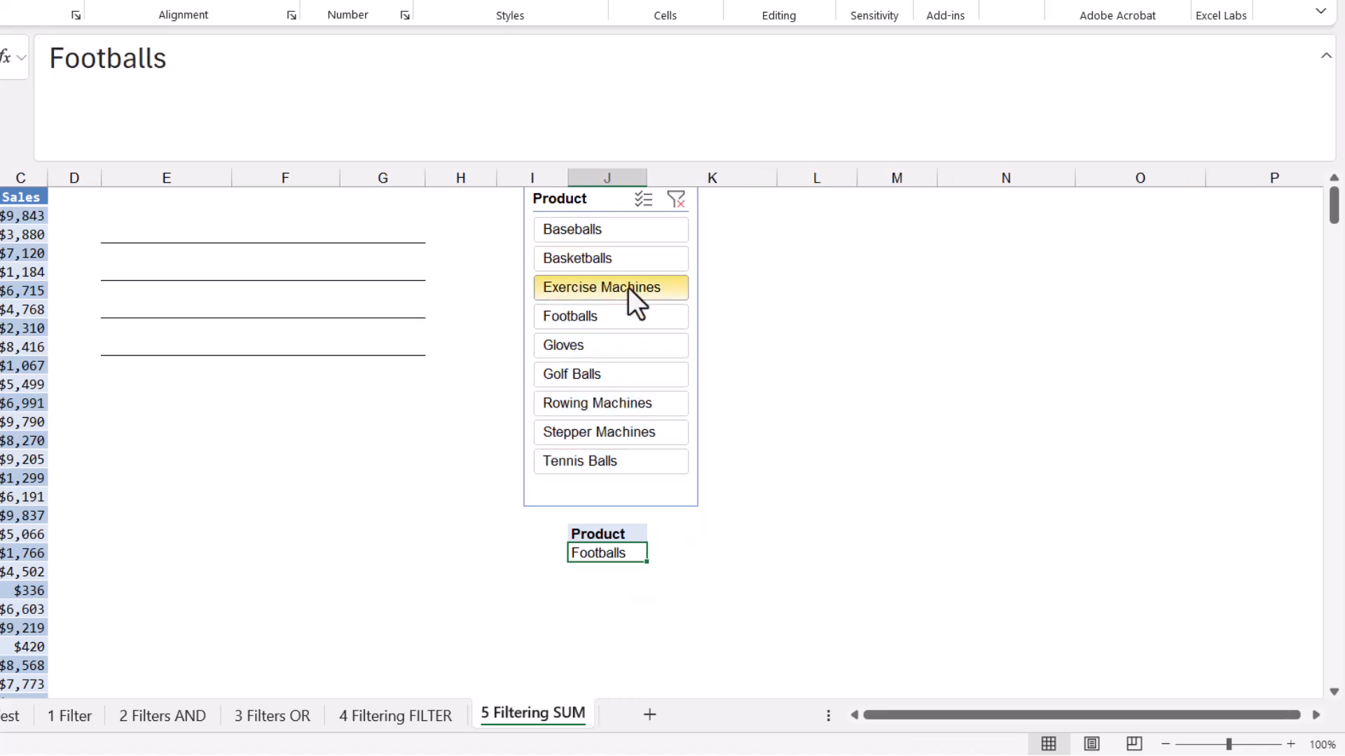
pyautogui.click(628, 288)
# Enter =SUMIFS(Data5[Sales],Data5[Product],J20) in E3 to total the sales of the product chosen in the slicer.
pyautogui.click(156, 232)
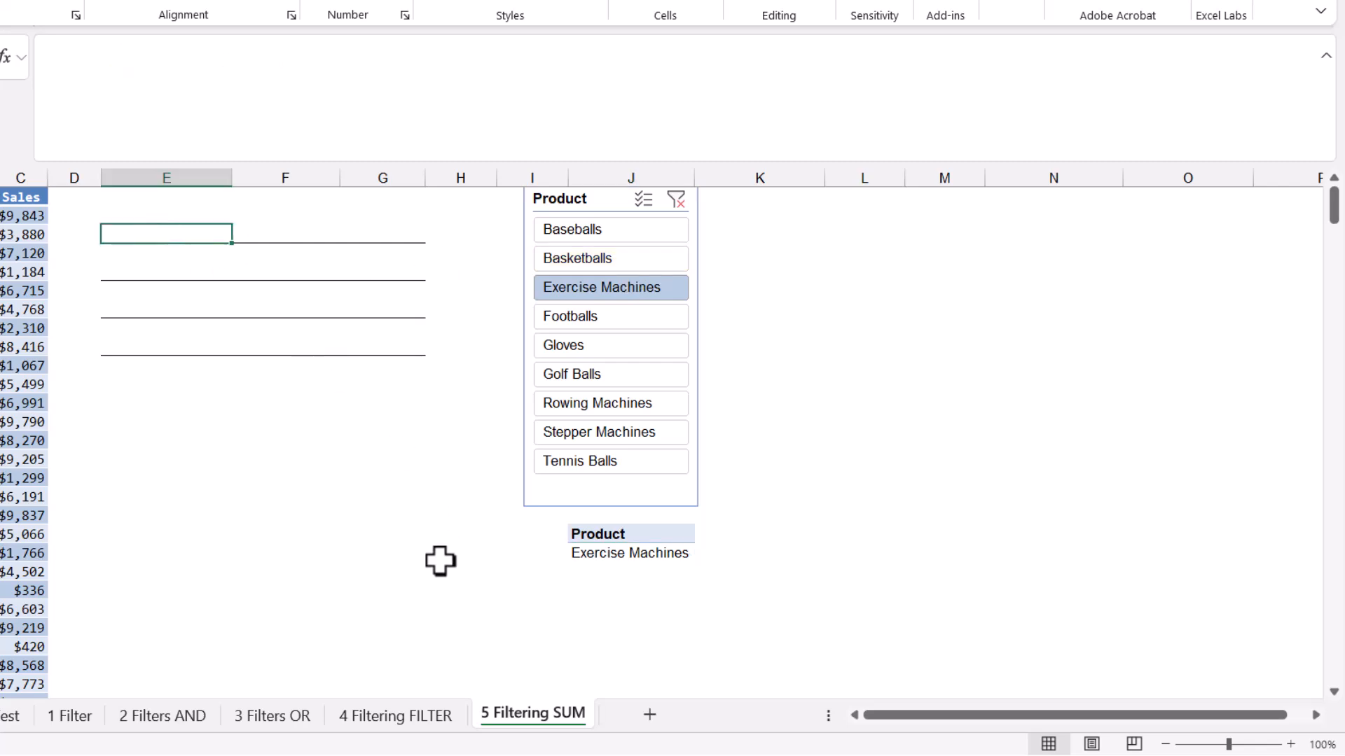
pyautogui.write('=SUMIFS(')
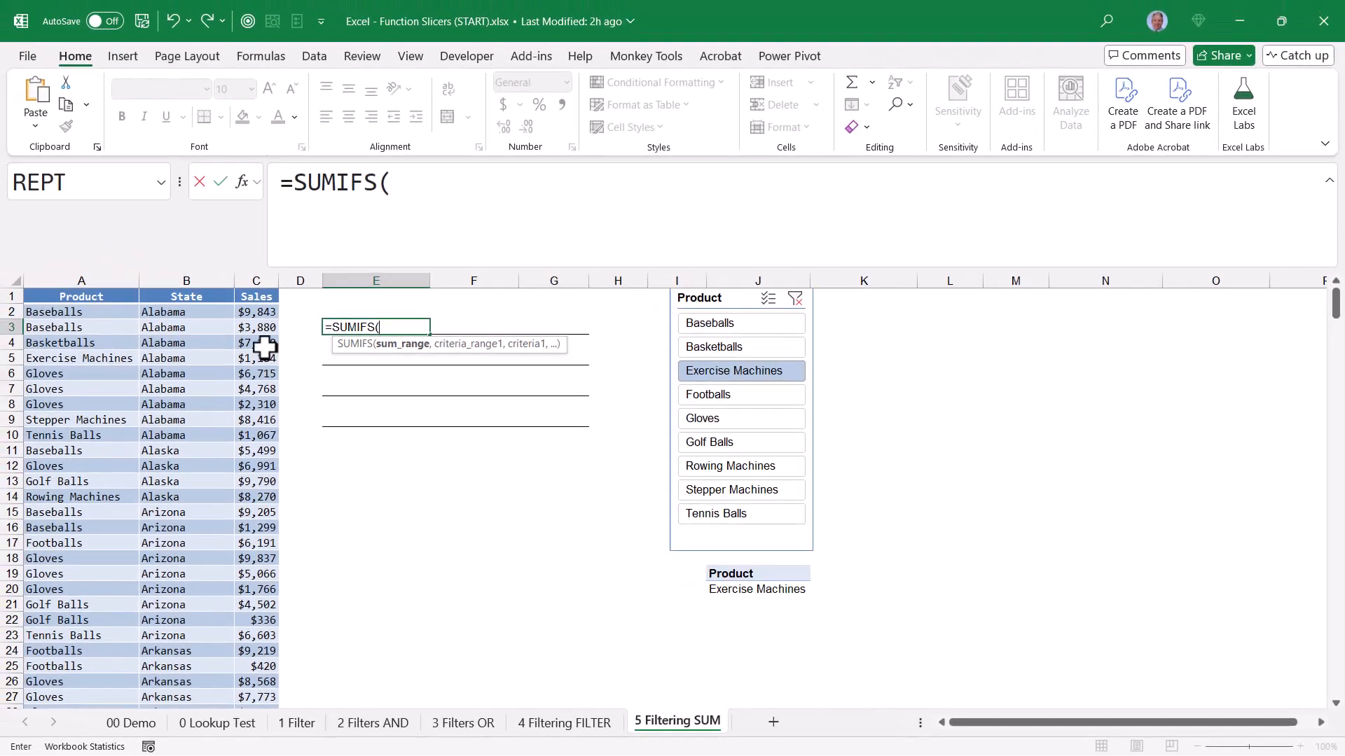
pyautogui.click(155, 247)
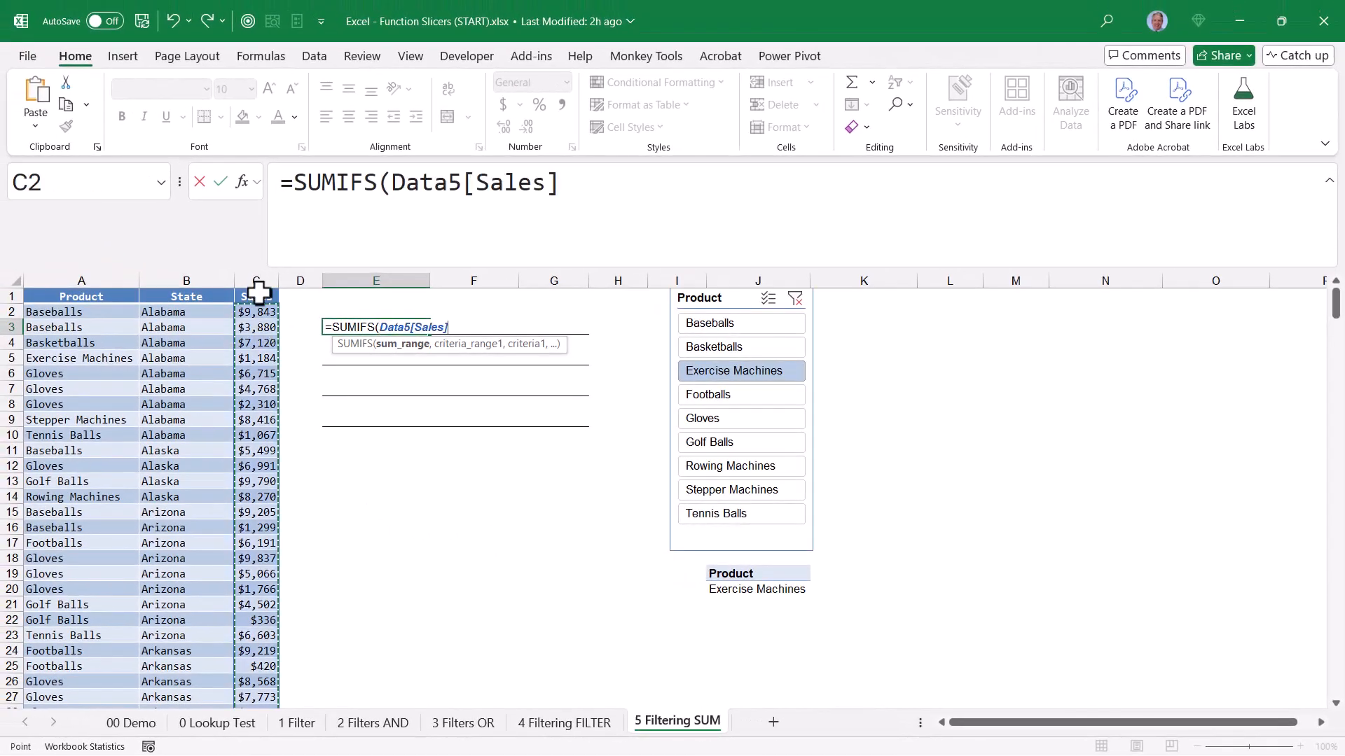
pyautogui.write(',')
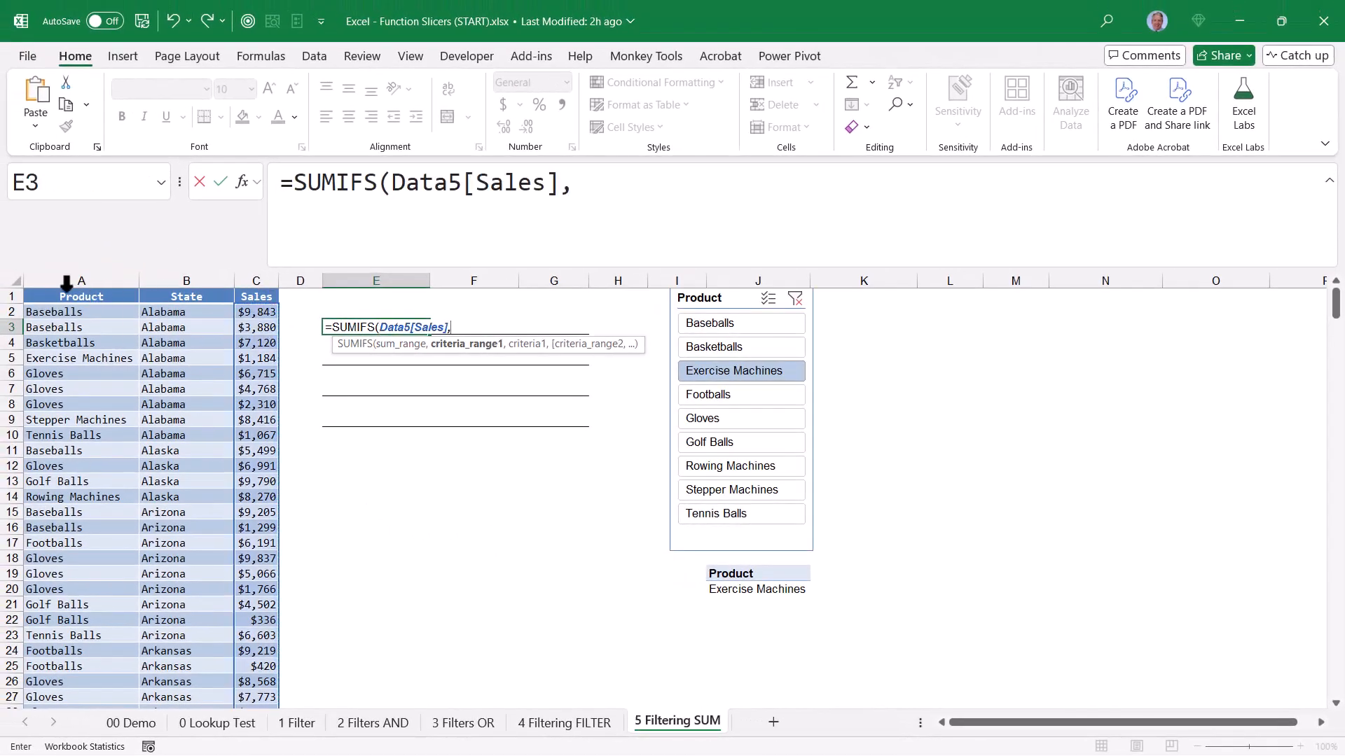
pyautogui.click(66, 283)
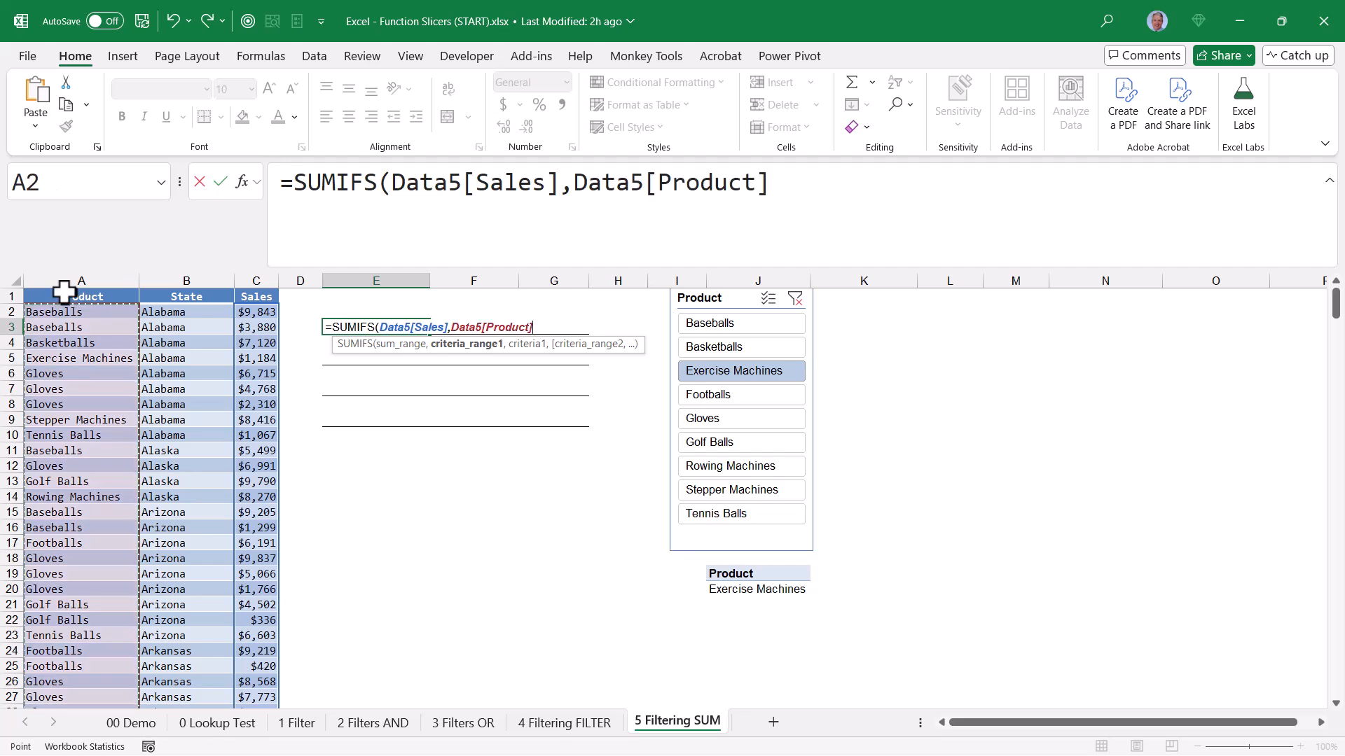
pyautogui.write(',')
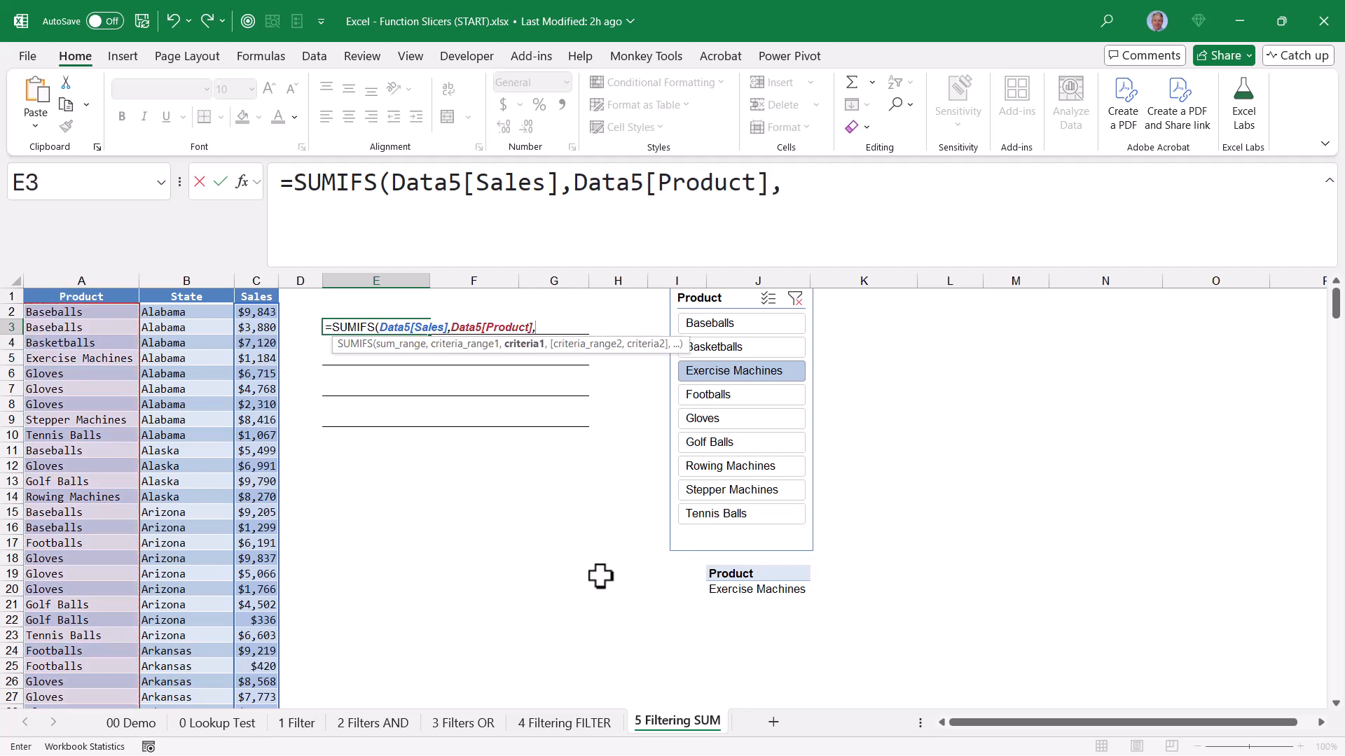
pyautogui.click(759, 590)
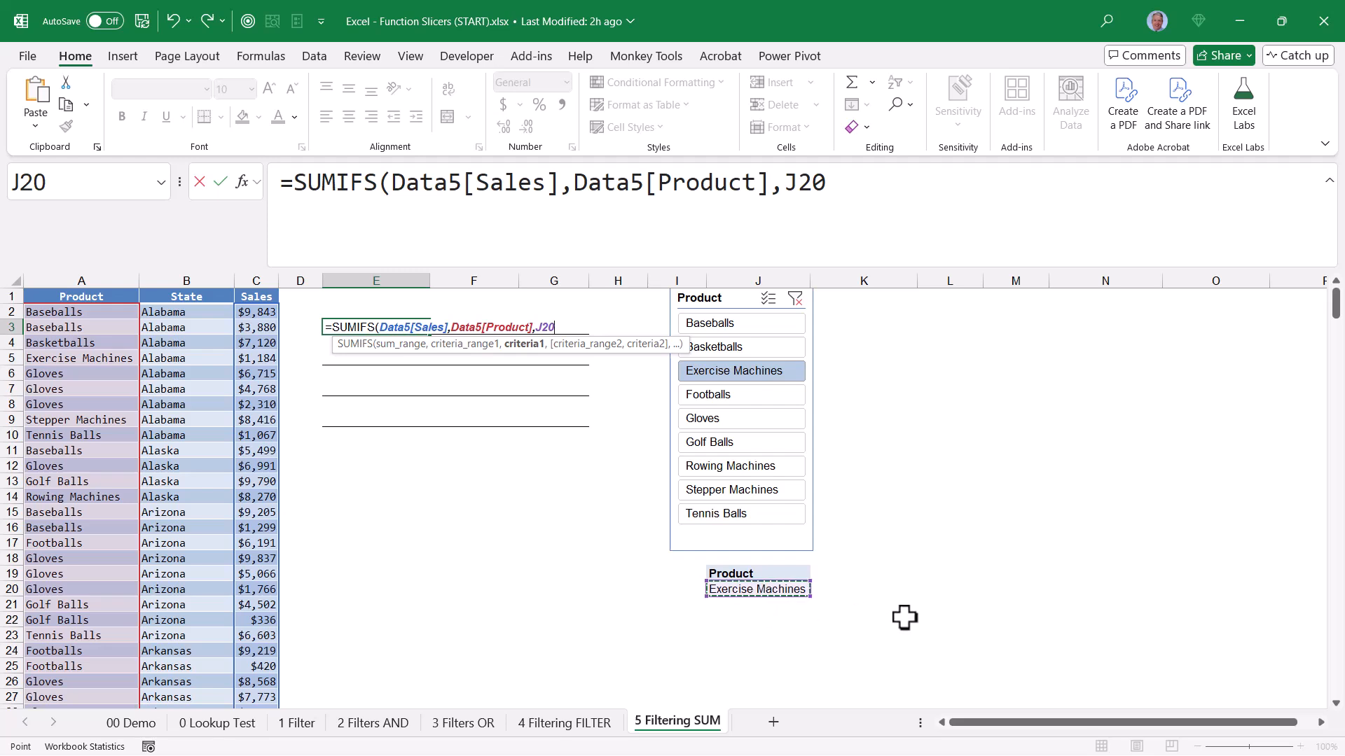
pyautogui.write(')')
pyautogui.hotkey('ctrl', 'Return')
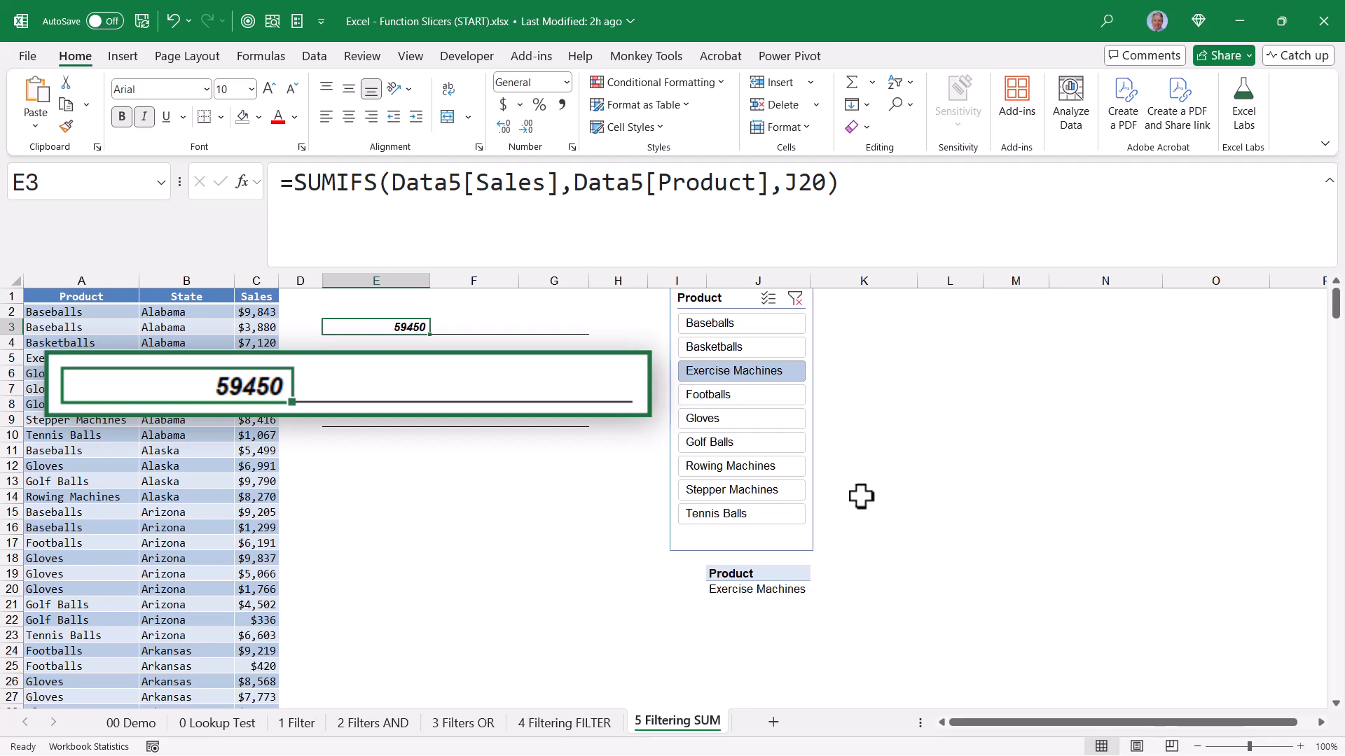
# Try the Accounting number format and a text prefix on the SUMIFS result in E3, and undo these changes.
pyautogui.click(501, 106)
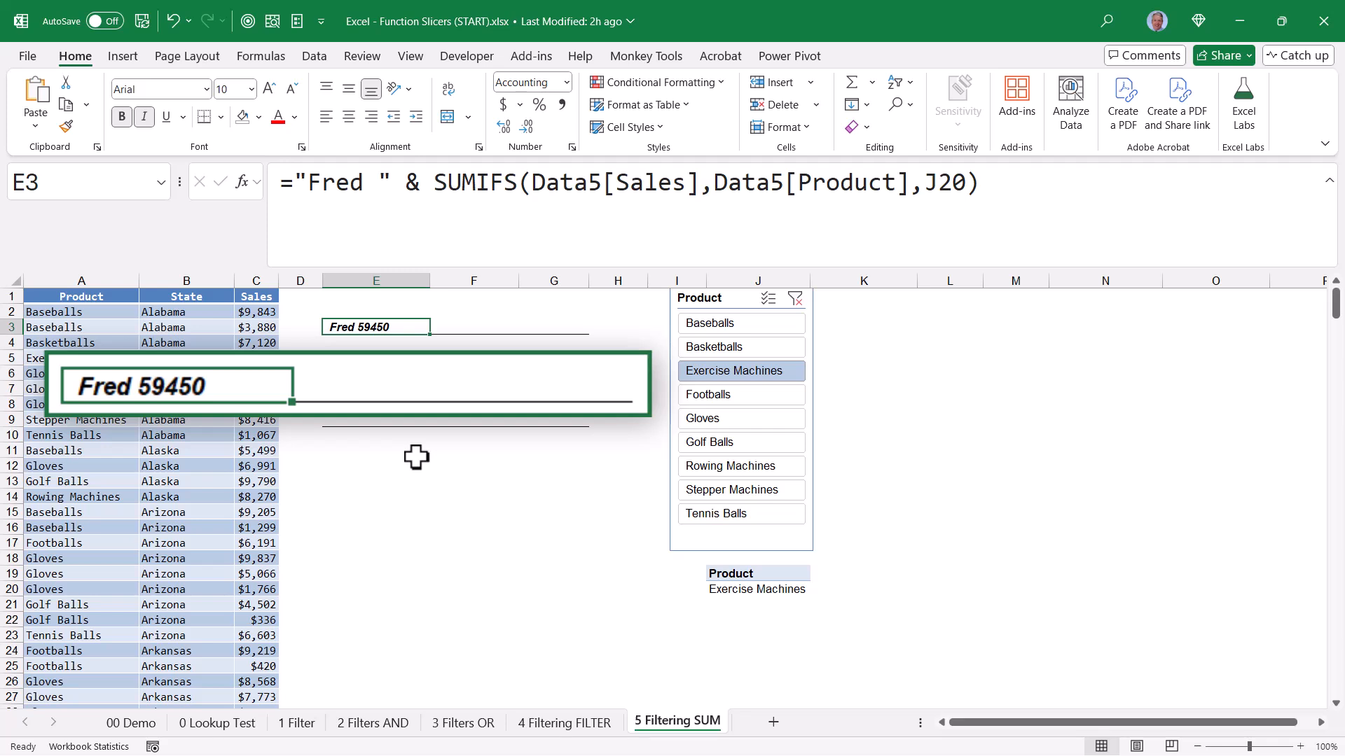
pyautogui.hotkey('ctrl', 'z')
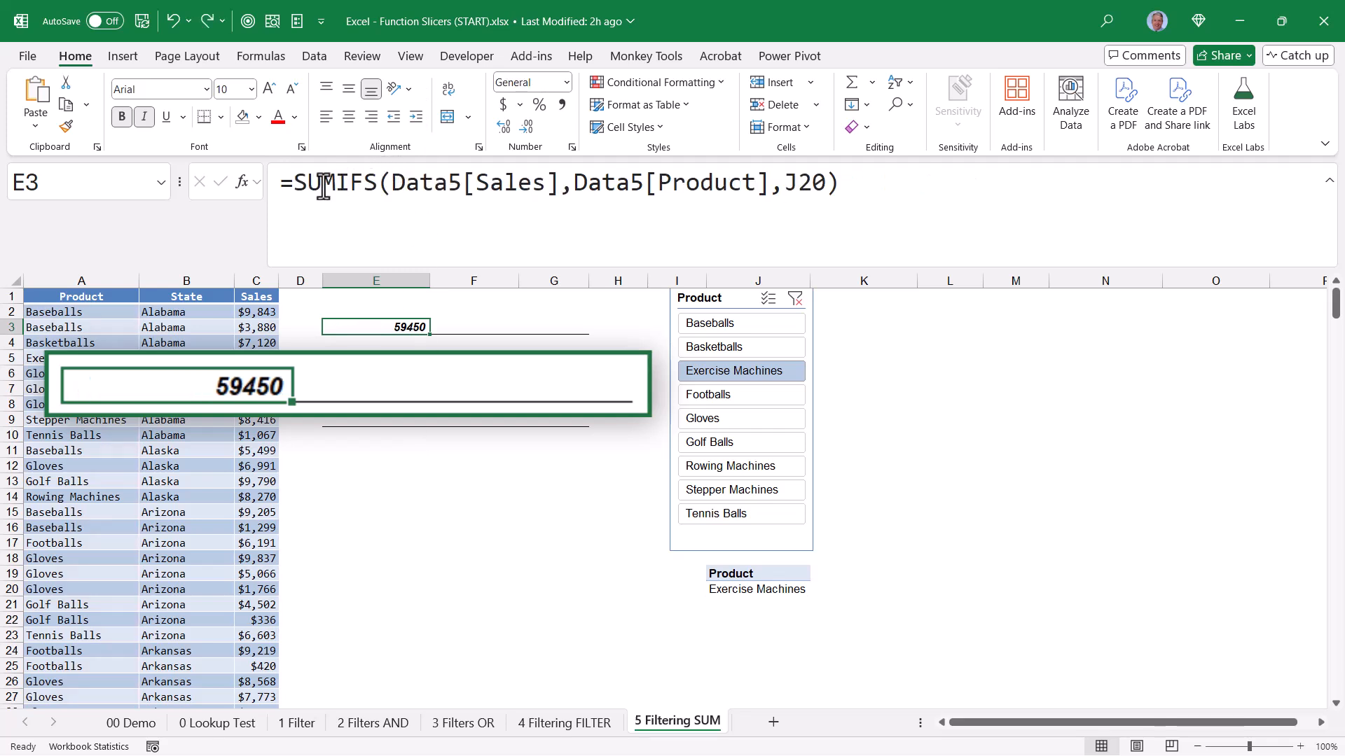
# Wrap the SUMIFS formula in E3 in TEXT with the format "$#,##0.00", and enter the formula.
pyautogui.click(293, 183)
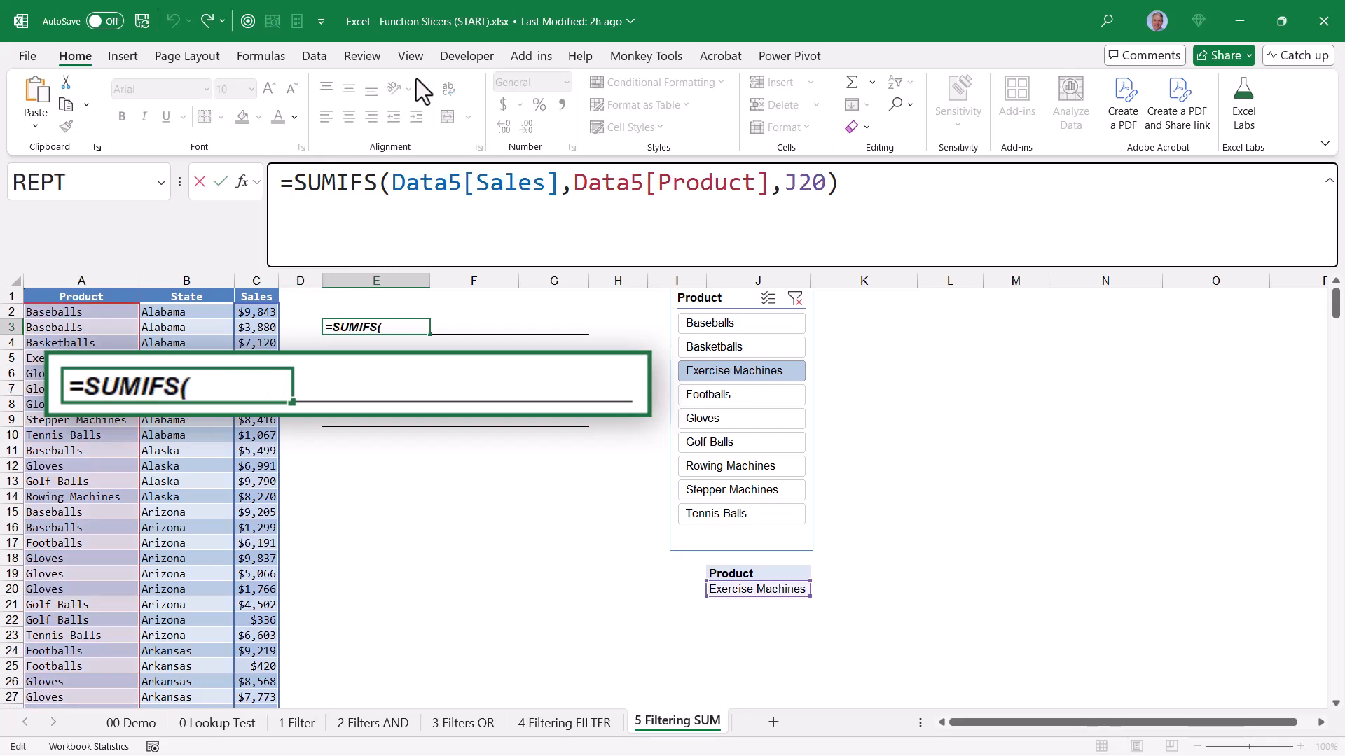
pyautogui.write('TEXT(')
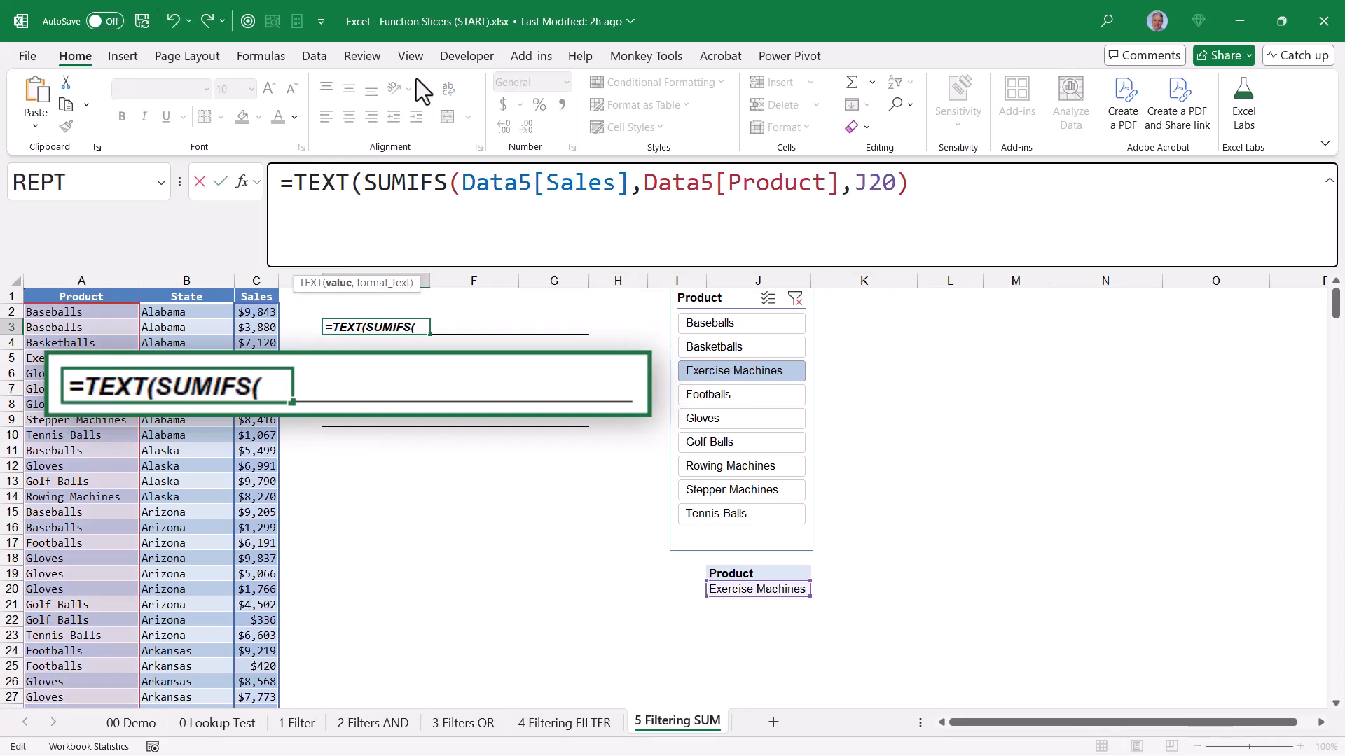
pyautogui.press('End')
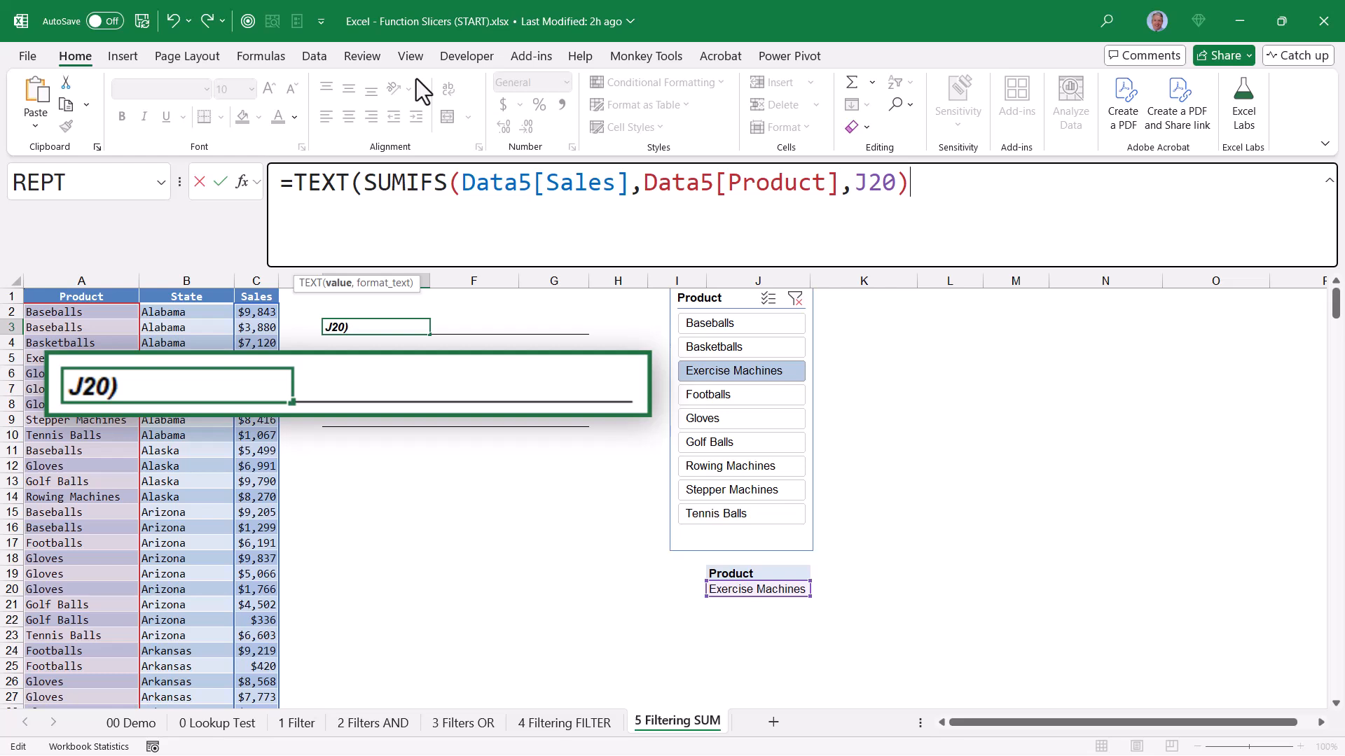
pyautogui.write(', "')
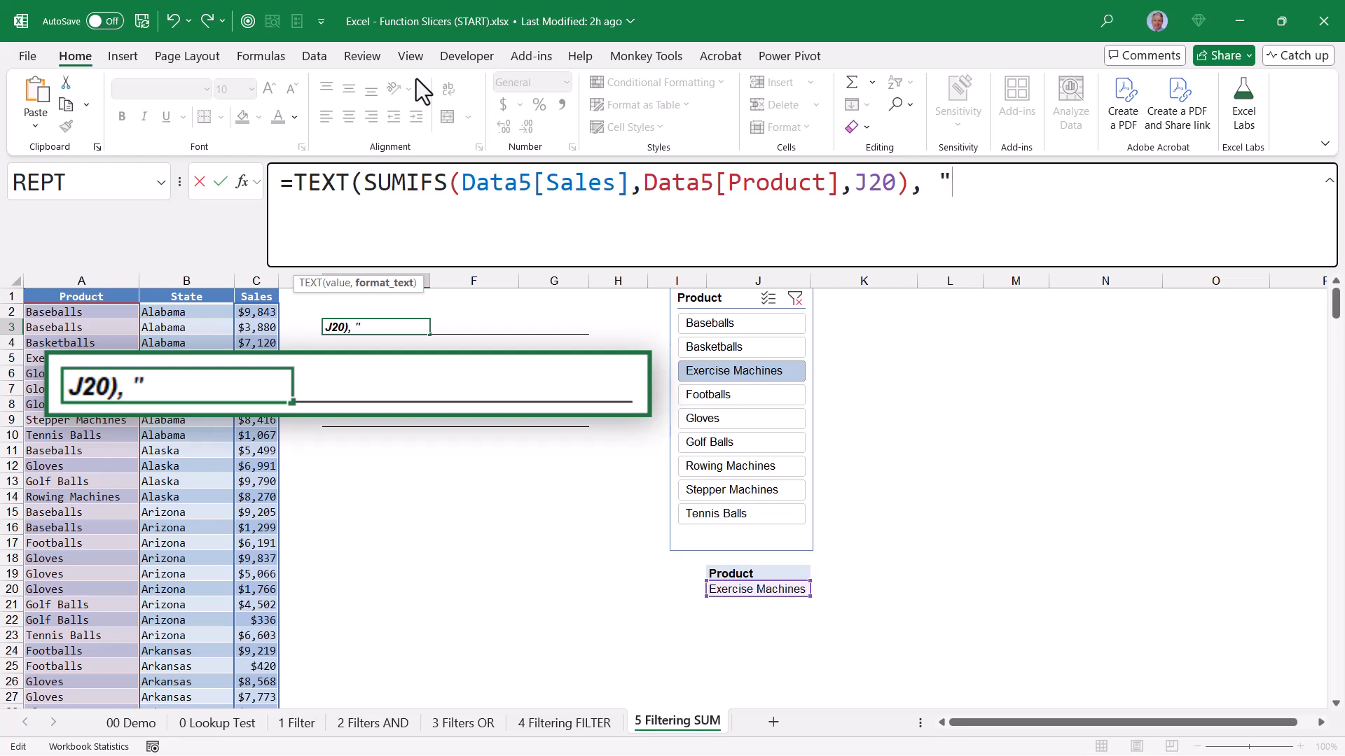
pyautogui.write('$#,##')
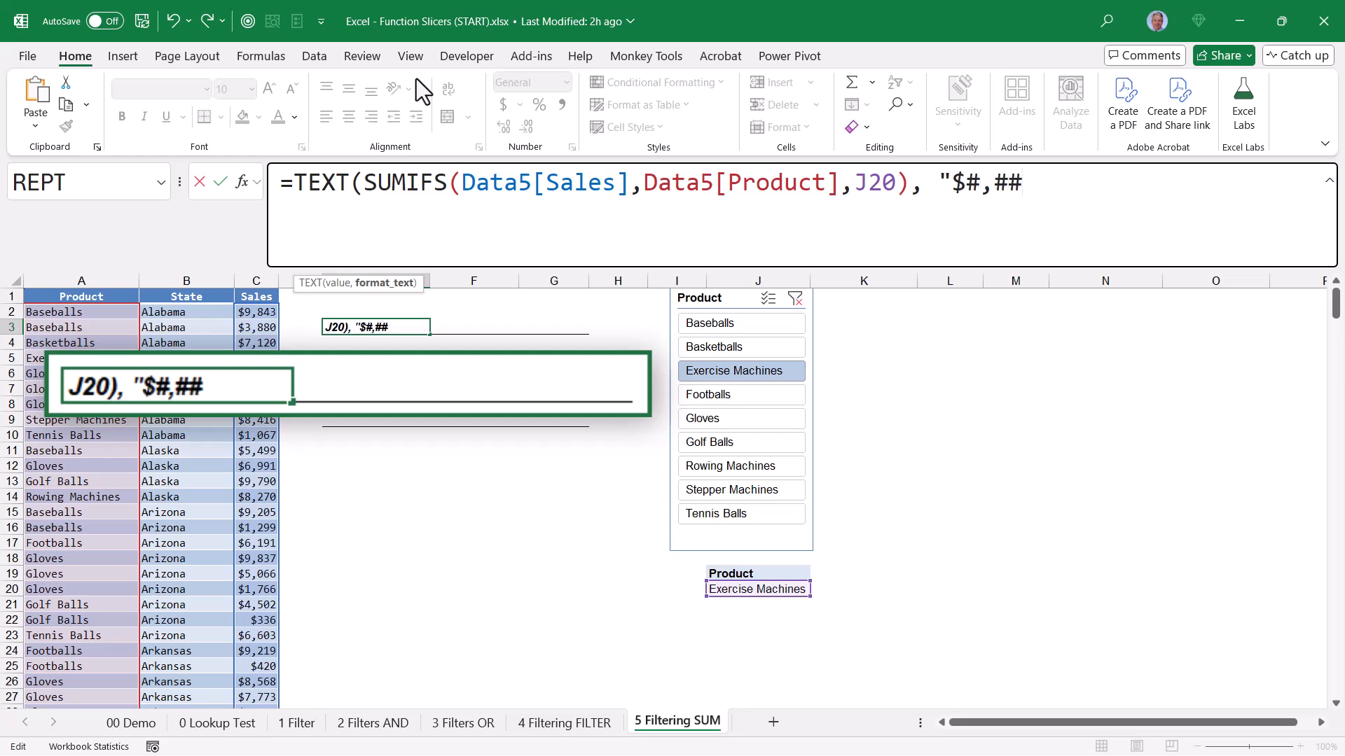
pyautogui.write('0.00"')
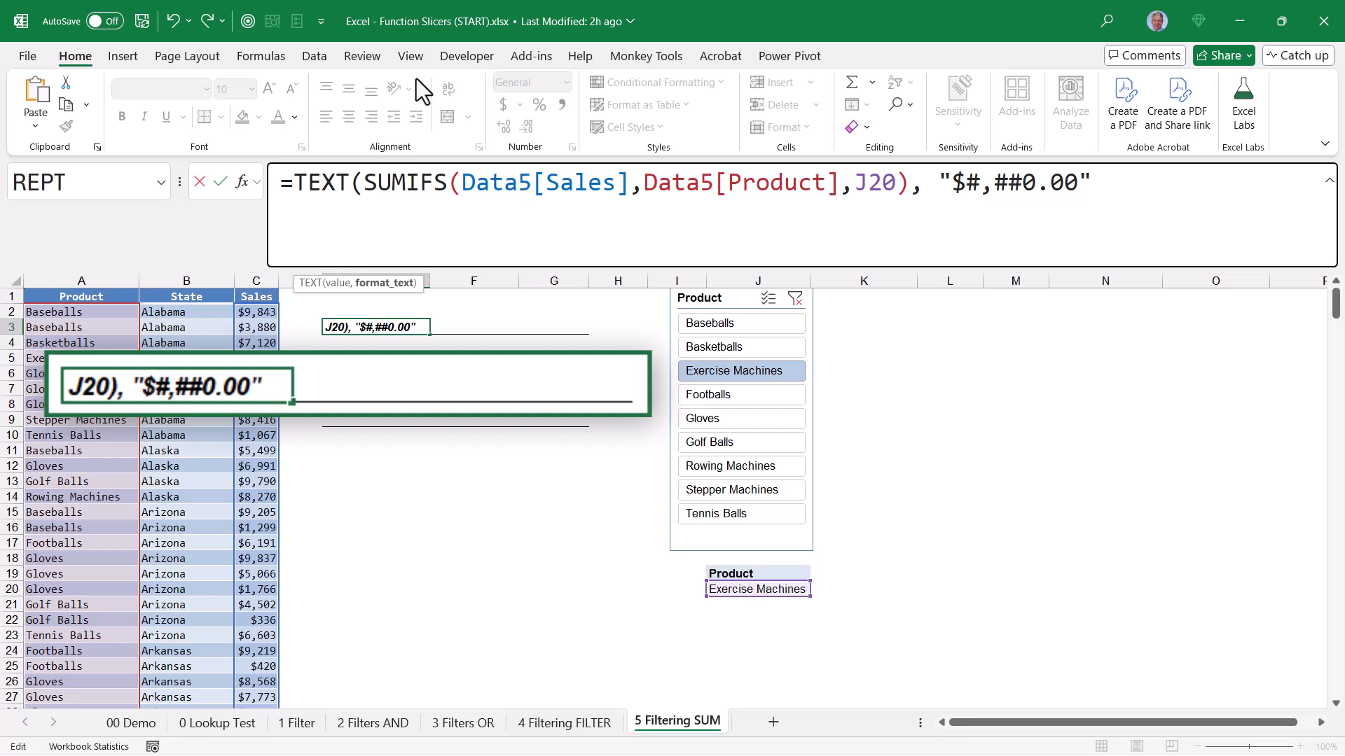
pyautogui.write(')')
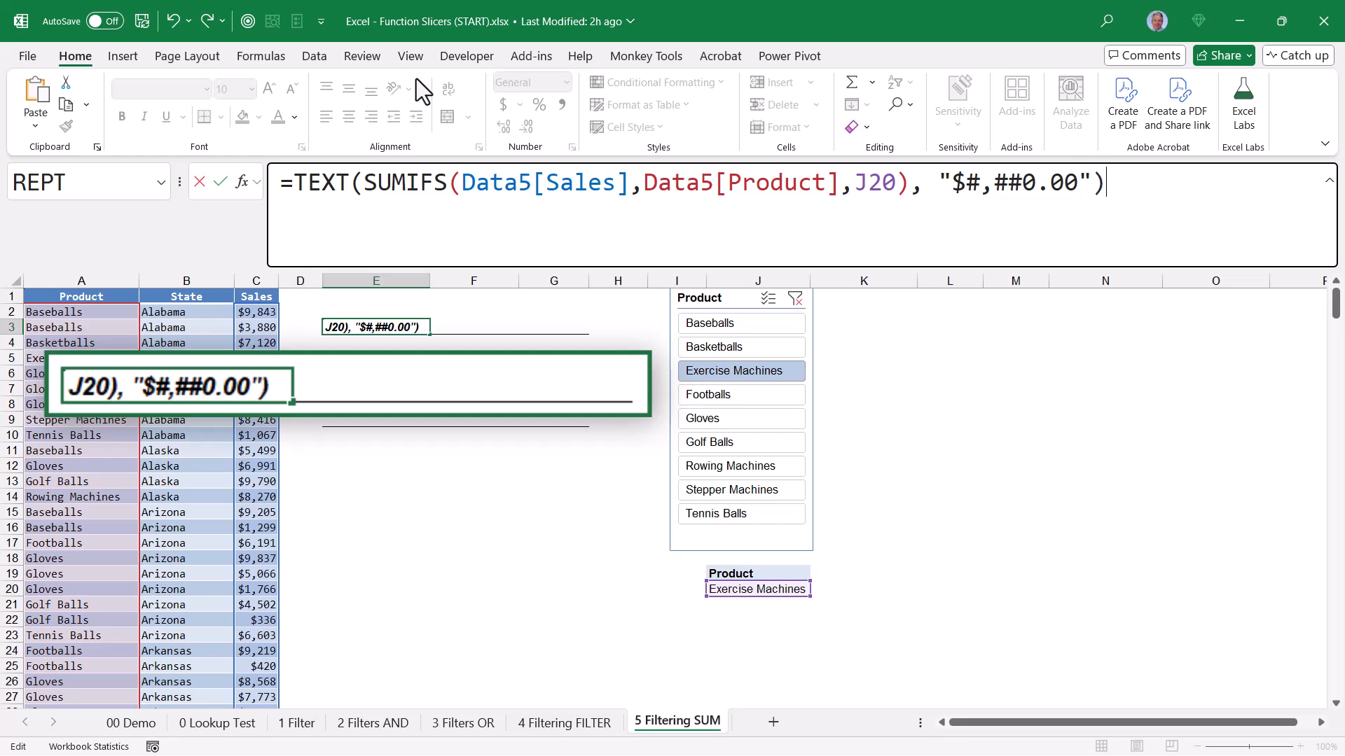
pyautogui.hotkey('ctrl', 'Return')
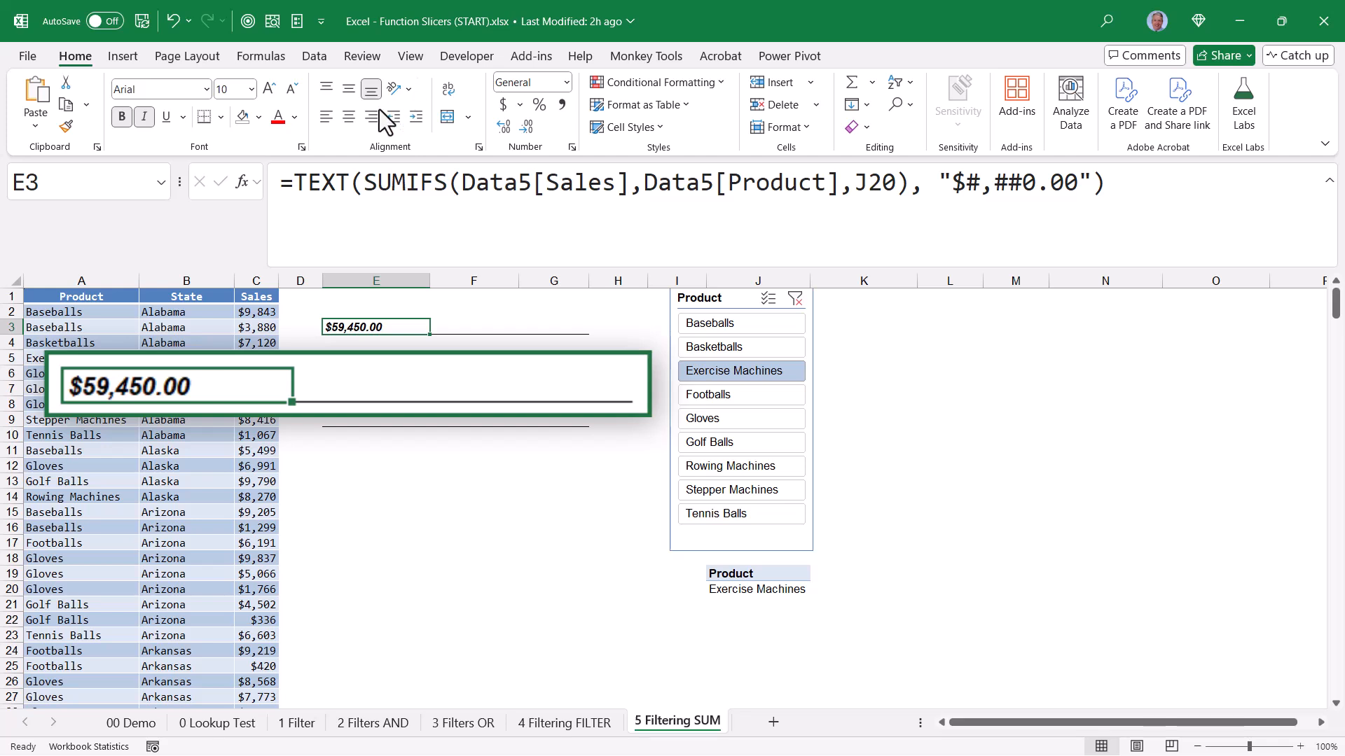
# Prepend "Total Sales: " & to the TEXT formula in E3 and enter the formula.
pyautogui.click(293, 183)
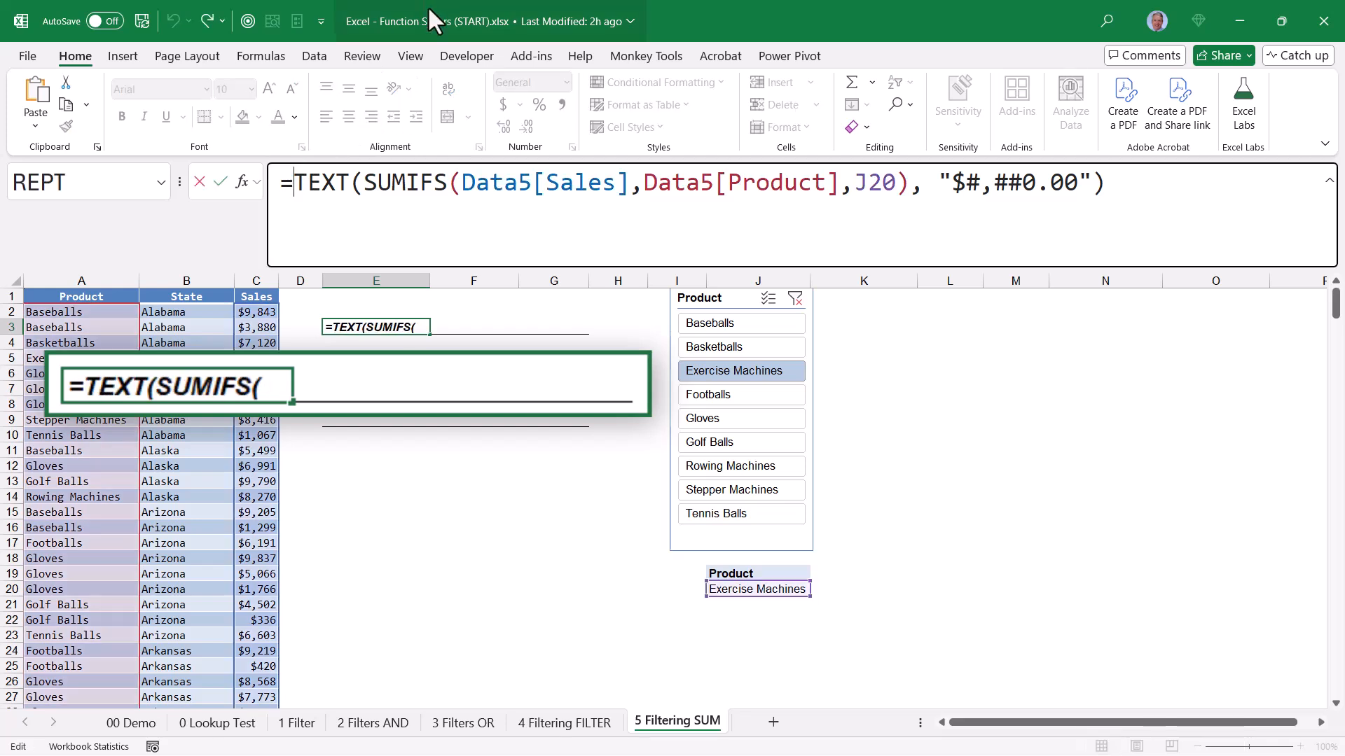
pyautogui.write('"Total S')
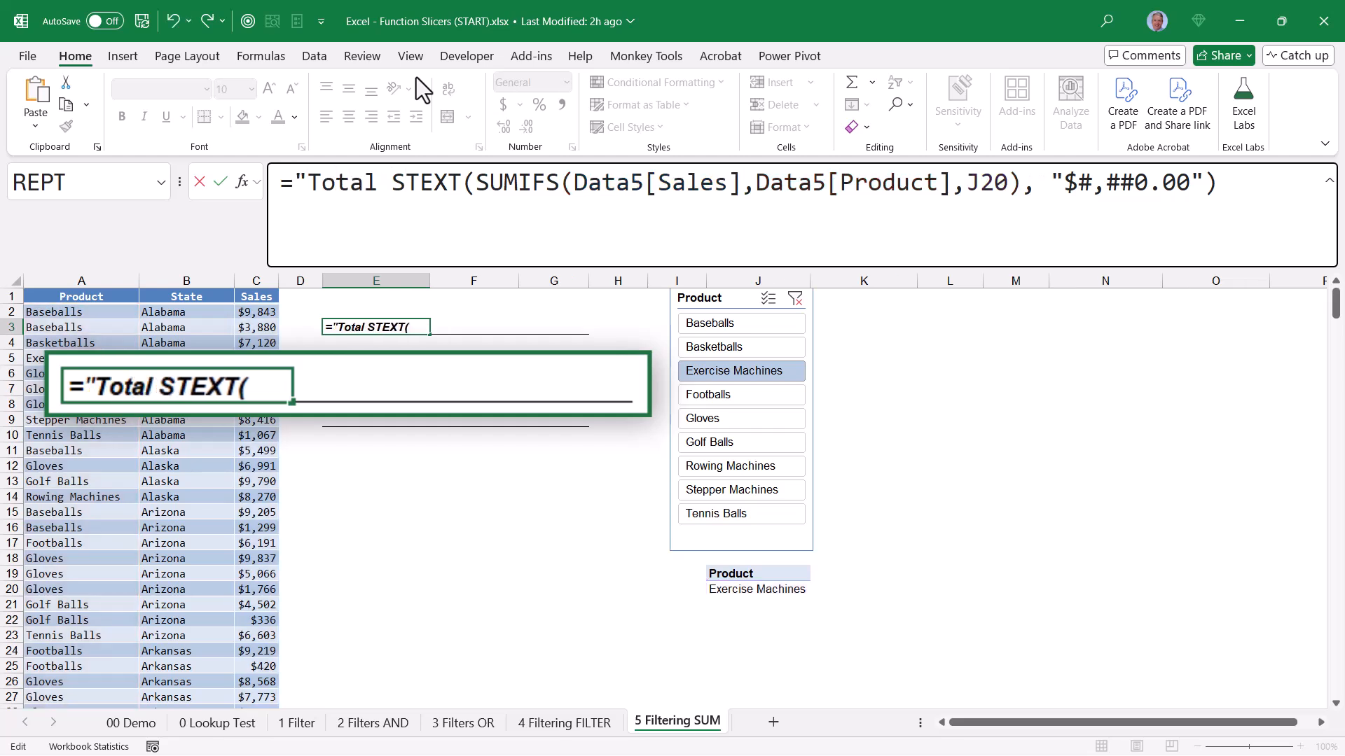
pyautogui.write('ales: ')
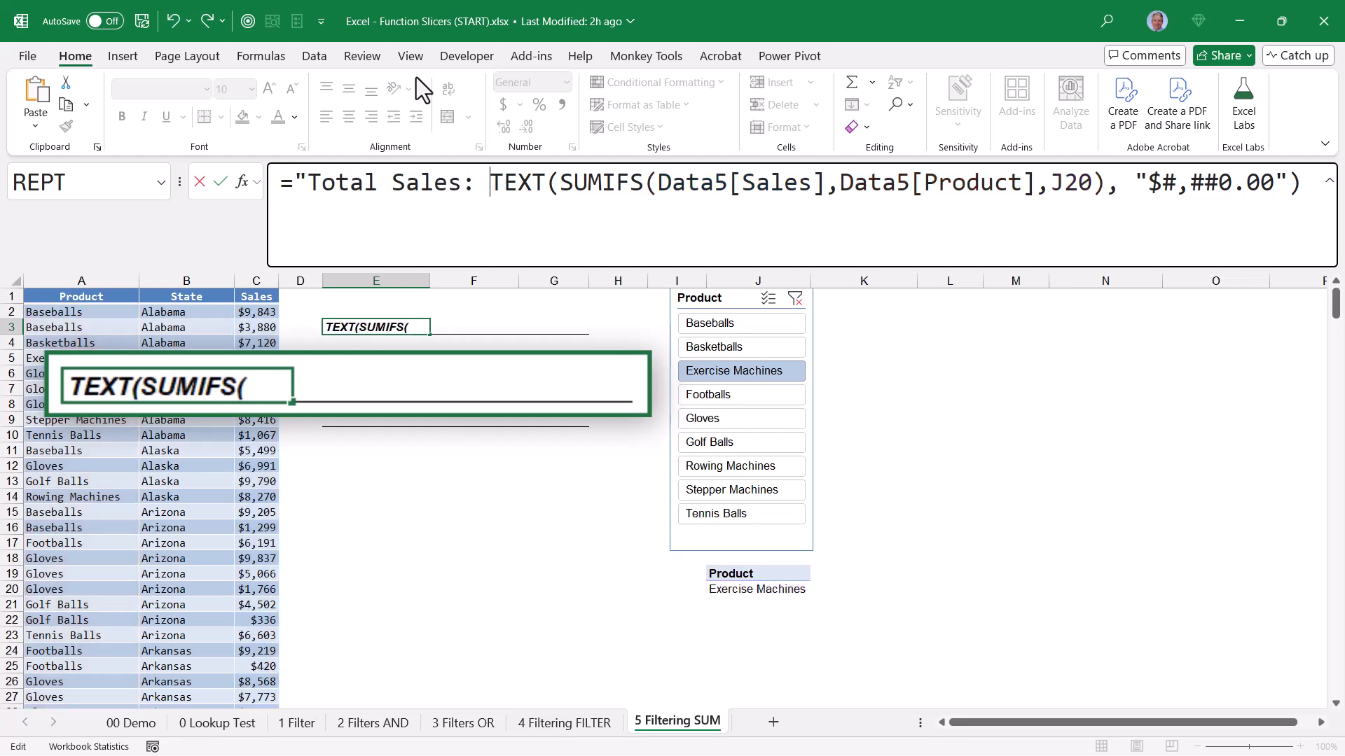
pyautogui.write('" &')
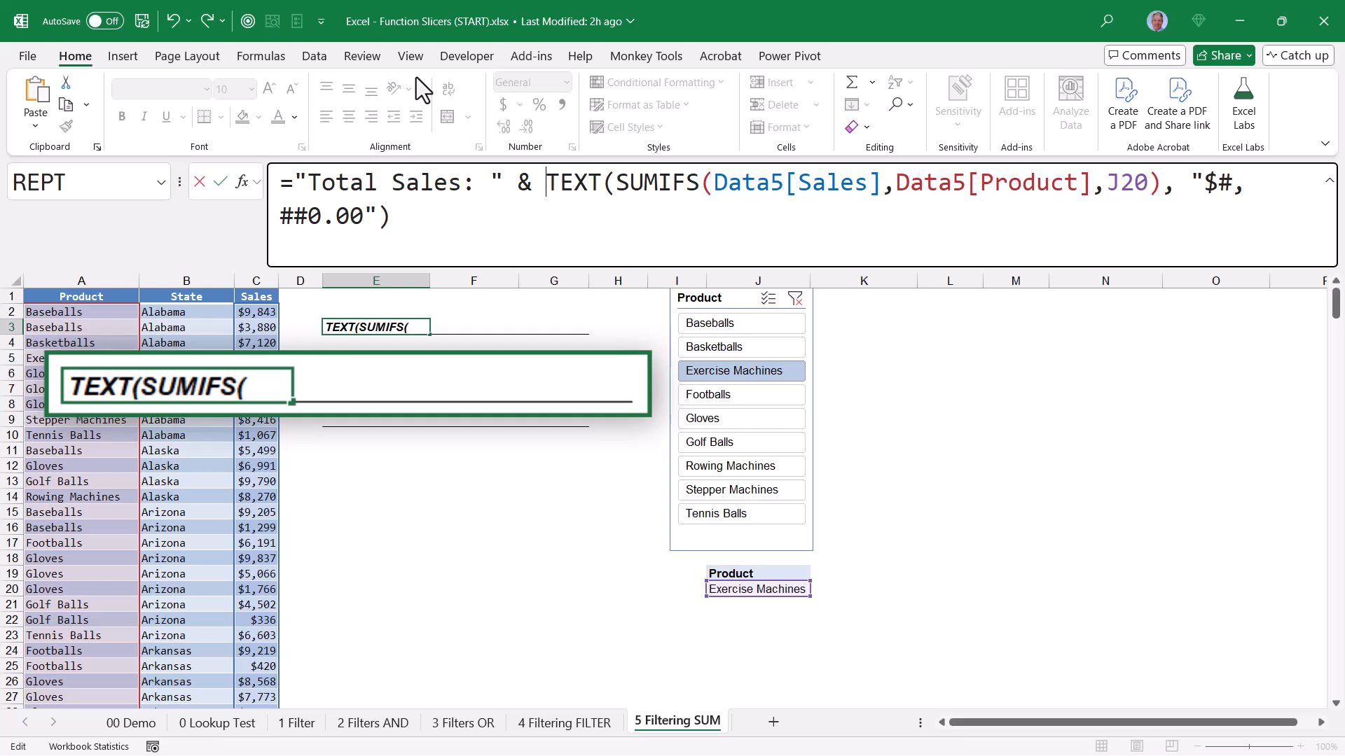
pyautogui.hotkey('ctrl', 'Return')
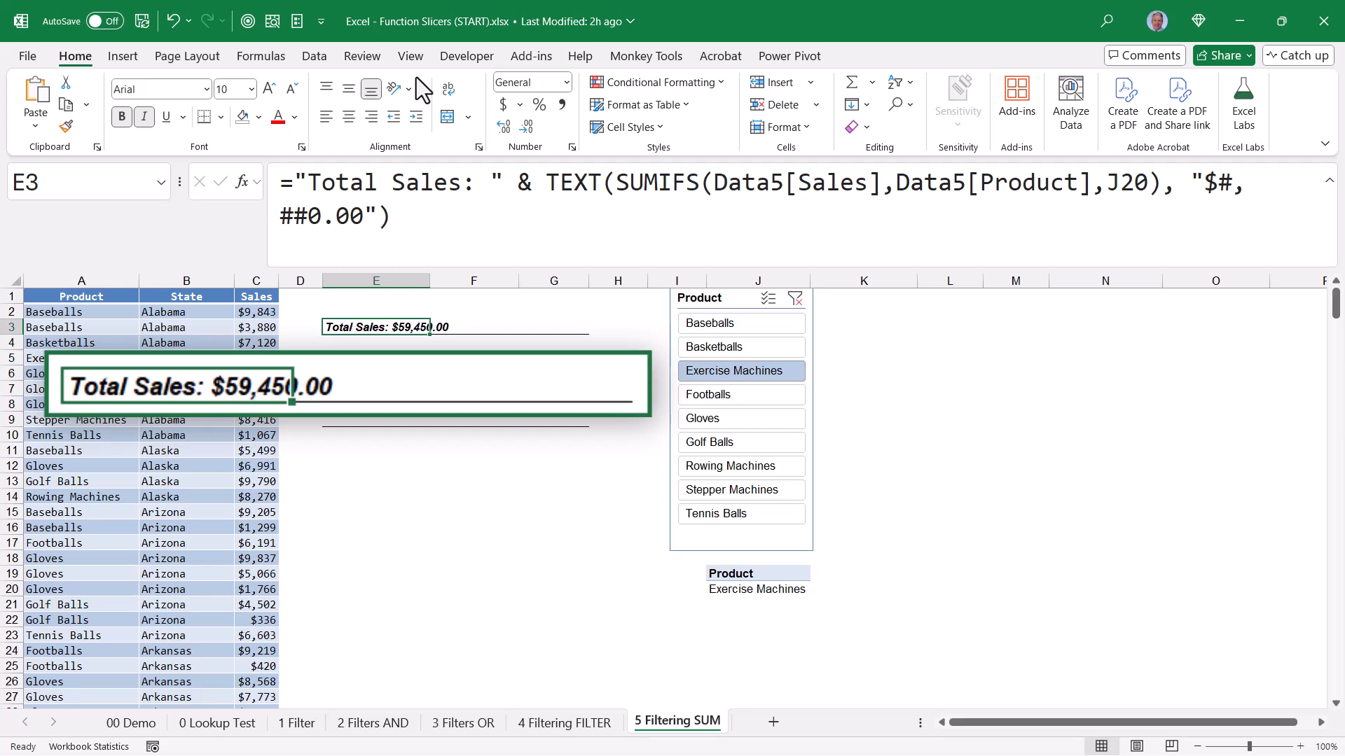
# Change the label in the E3 formula to "Total Sales for " & J20 & ": " so it includes the product chosen in the slicer.
pyautogui.click(462, 185)
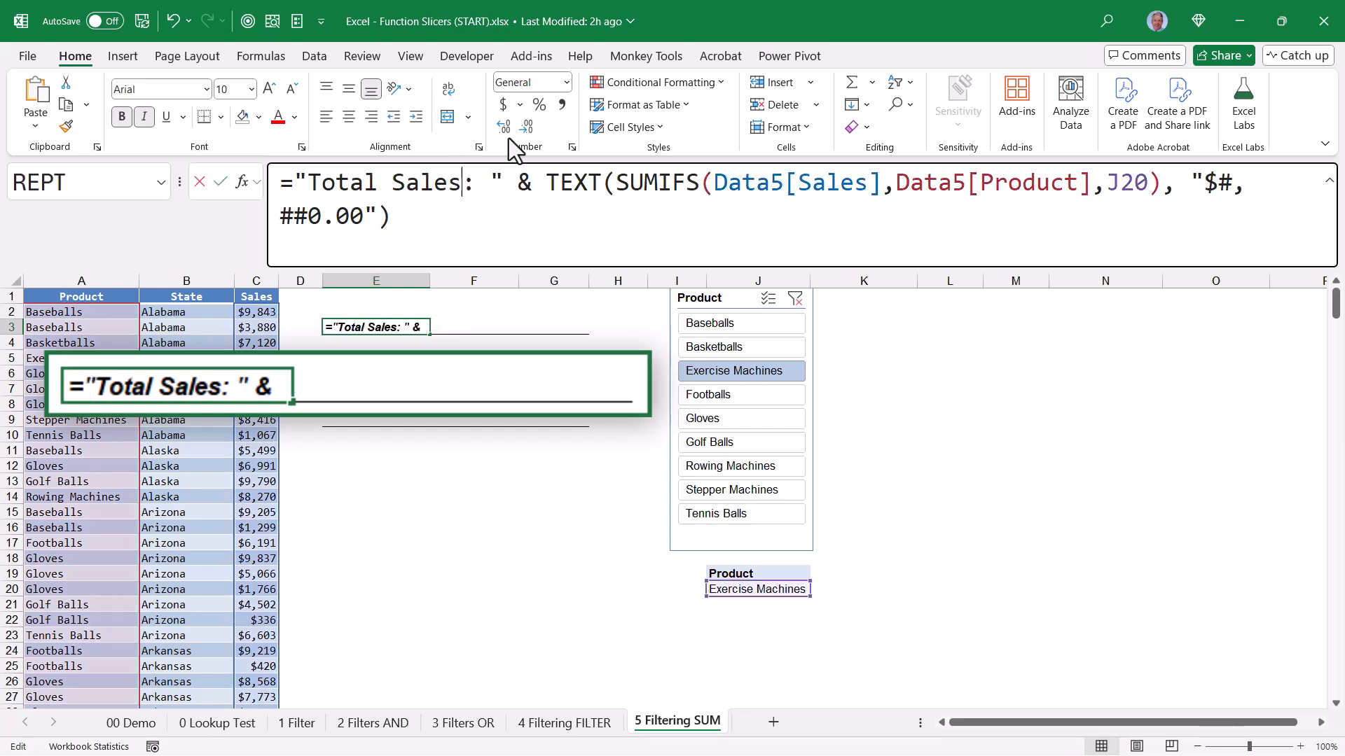
pyautogui.press('BackSpace')
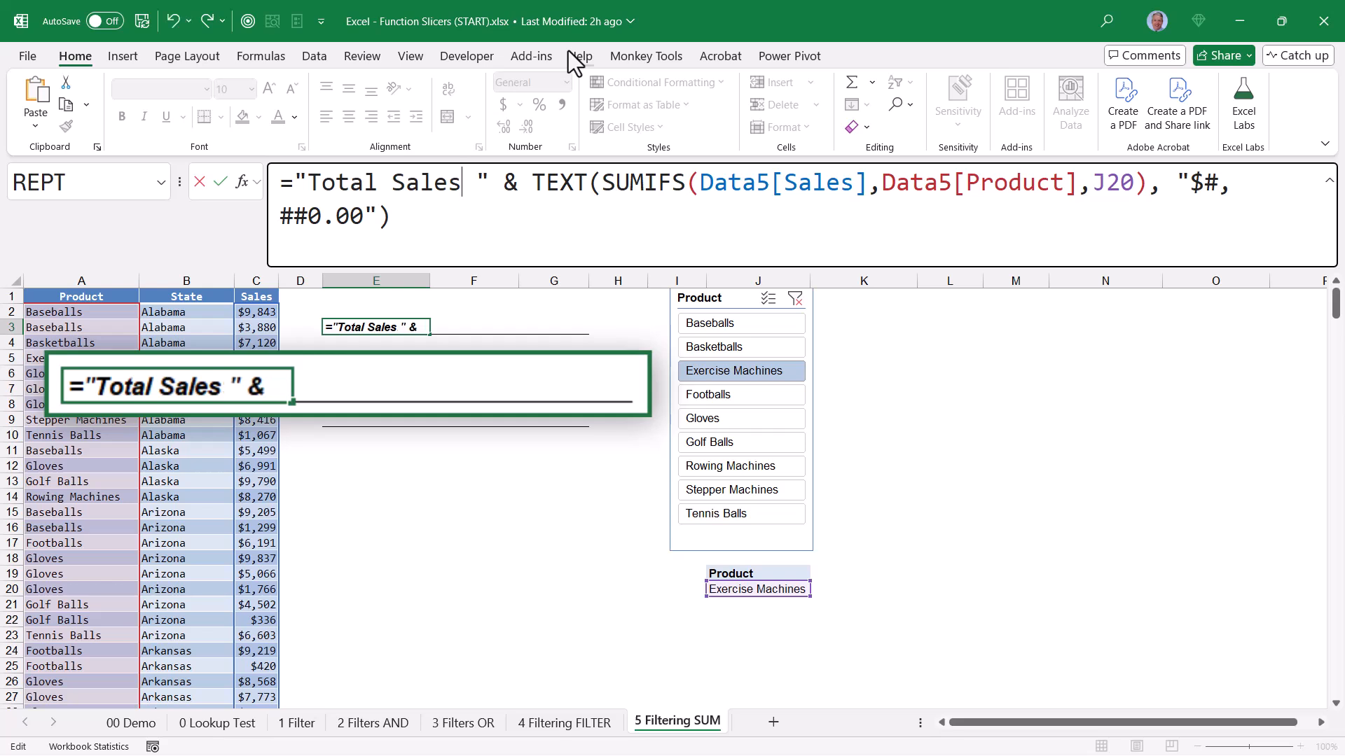
pyautogui.write('for')
pyautogui.press('Right')
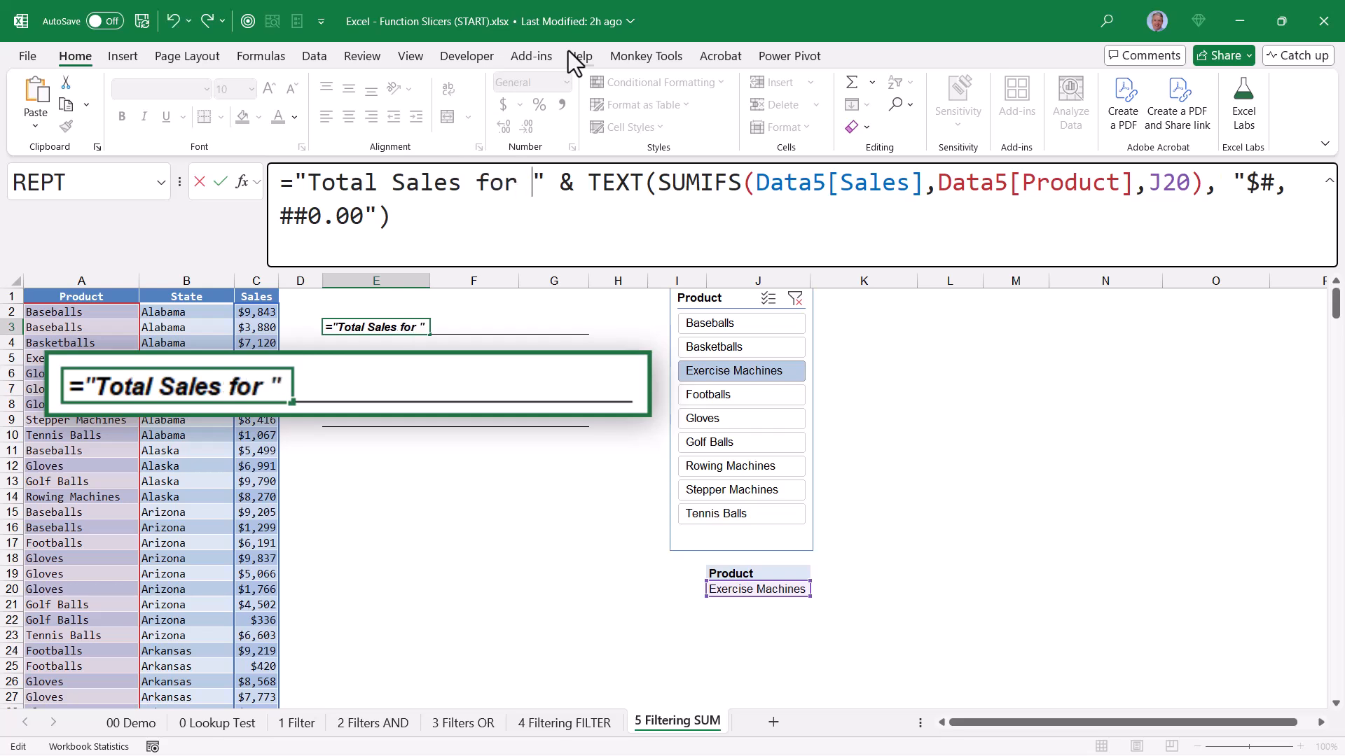
pyautogui.write('&')
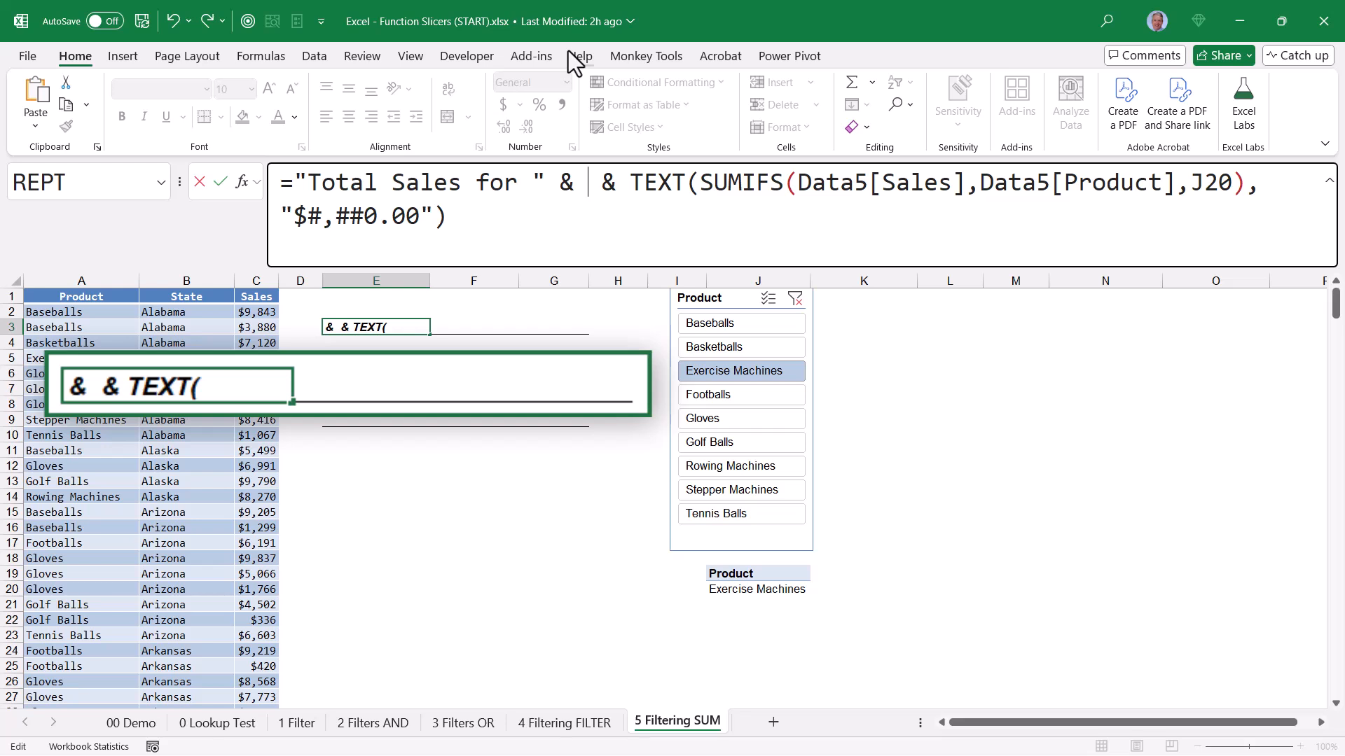
pyautogui.click(748, 592)
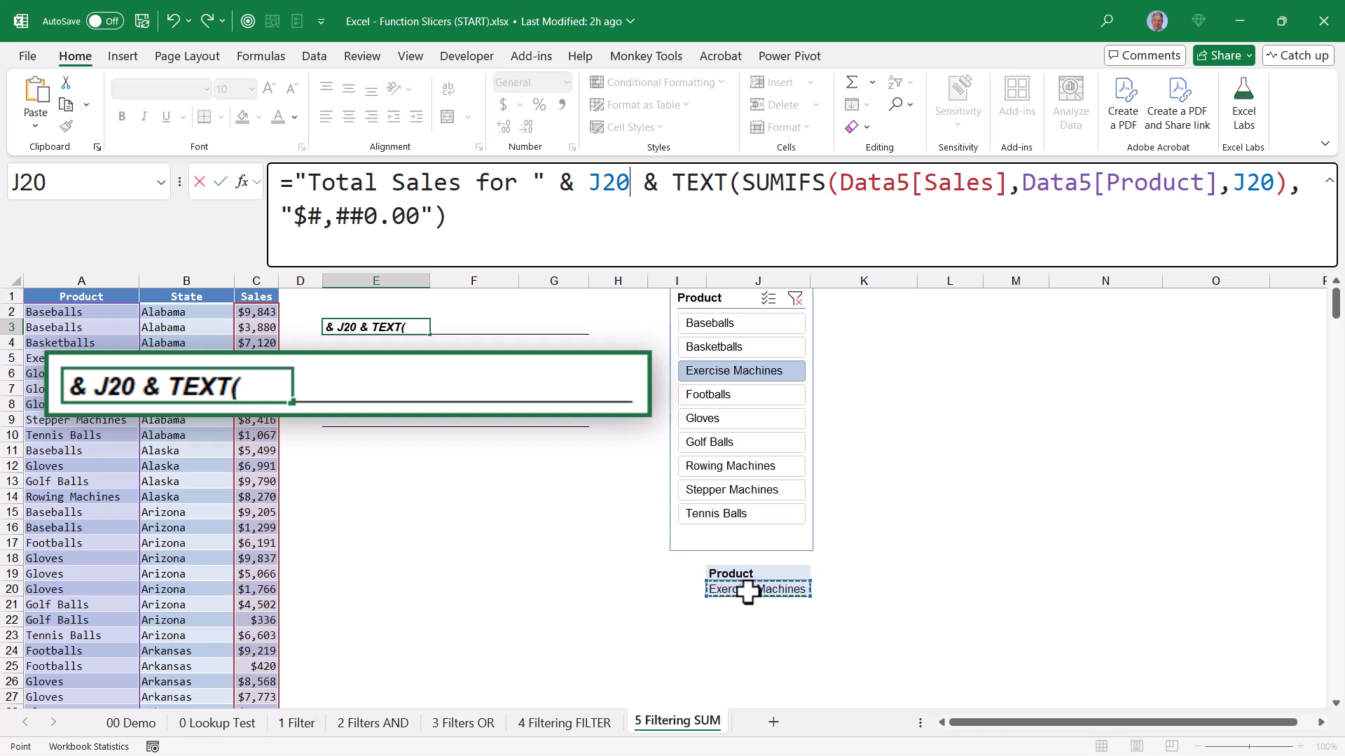
pyautogui.write('& "')
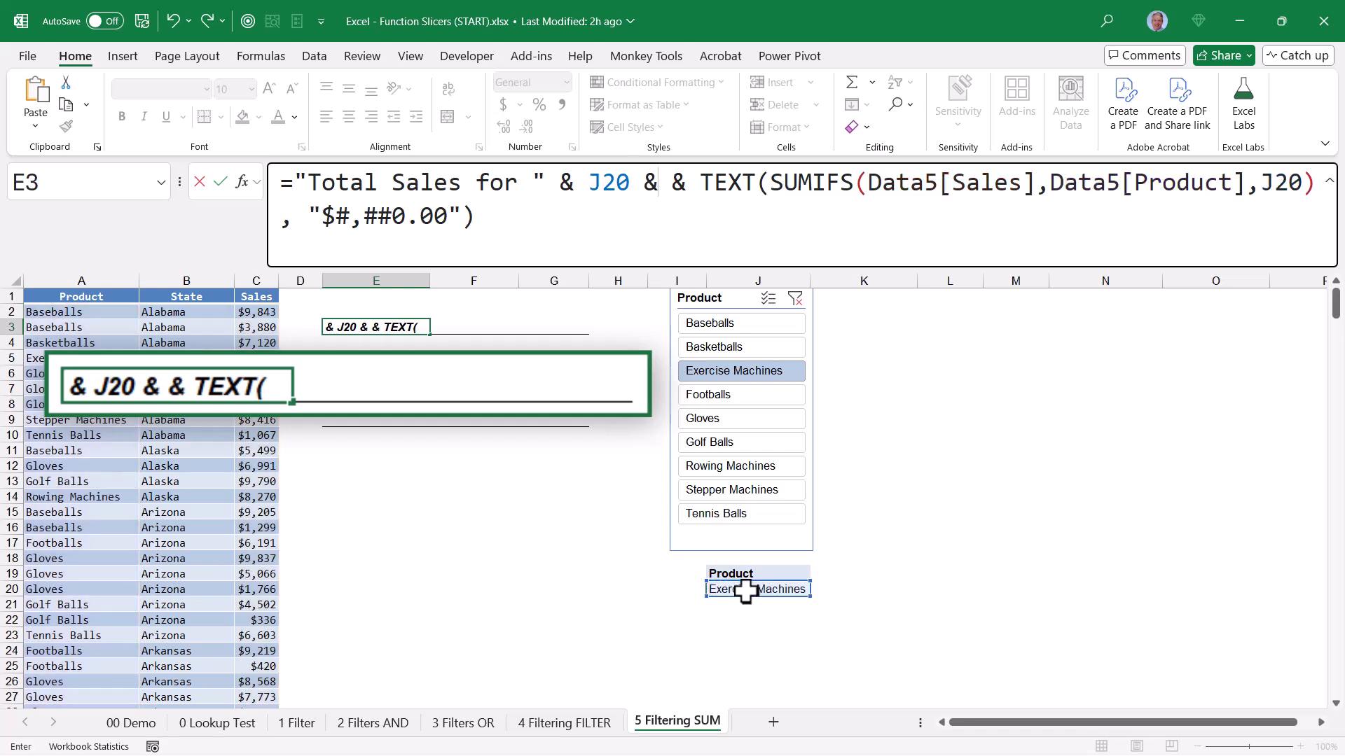
pyautogui.write(': "')
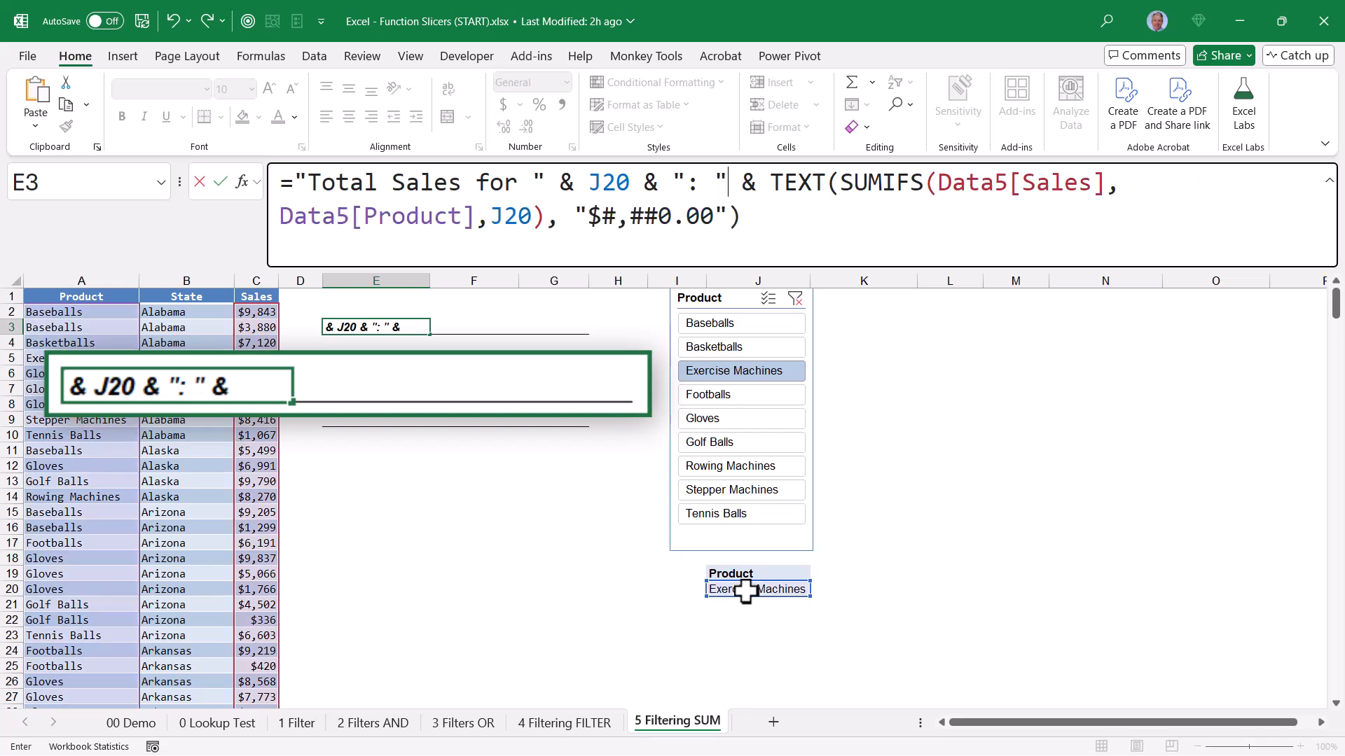
pyautogui.hotkey('ctrl', 'Return')
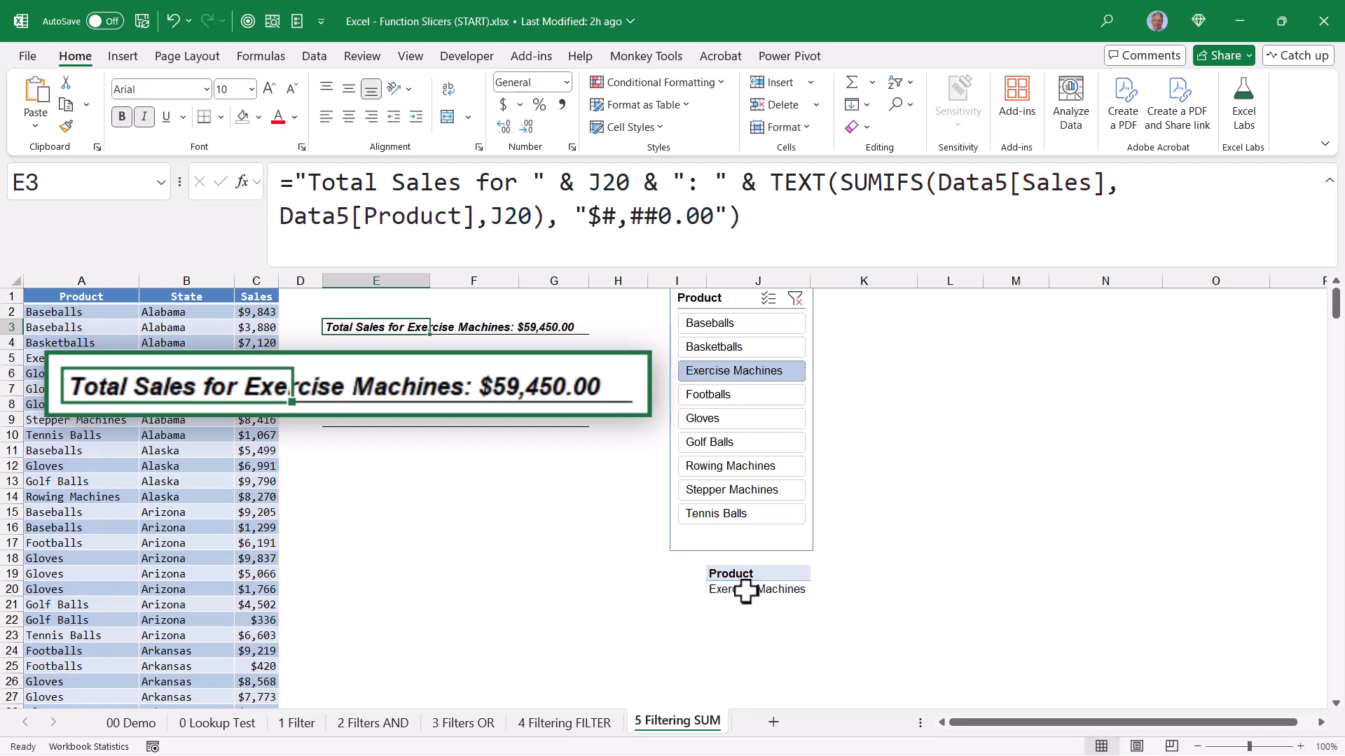
# Test the E3 summary by choosing Basketballs, Baseballs and Stepper Machines in turn in the Product slicer.
pyautogui.click(388, 389)
pyautogui.click(783, 346)
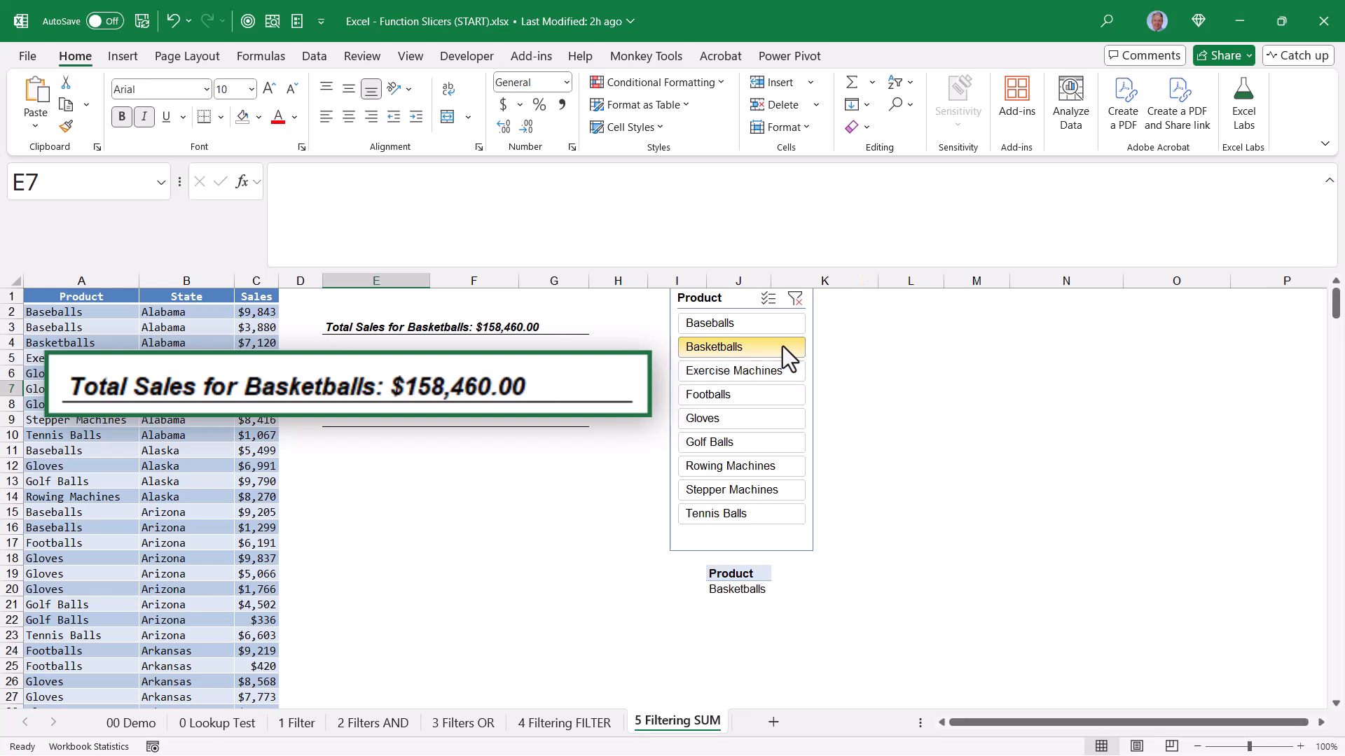
pyautogui.click(750, 318)
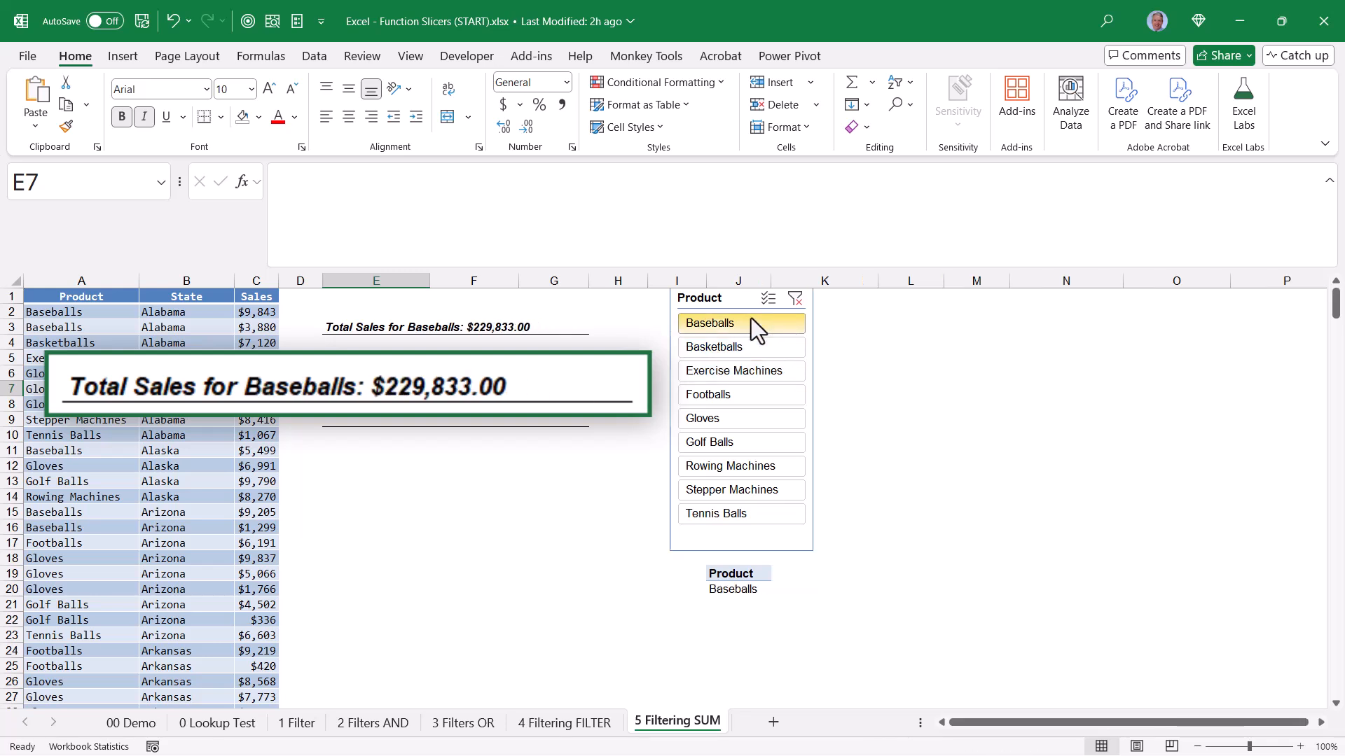
pyautogui.click(730, 490)
# Review the E3 formula piece by piece: the SUMIFS calculation, the TEXT wrapper and the concatenated product label.
pyautogui.press('Up')
pyautogui.press('Up')
pyautogui.press('Up')
pyautogui.press('Up')
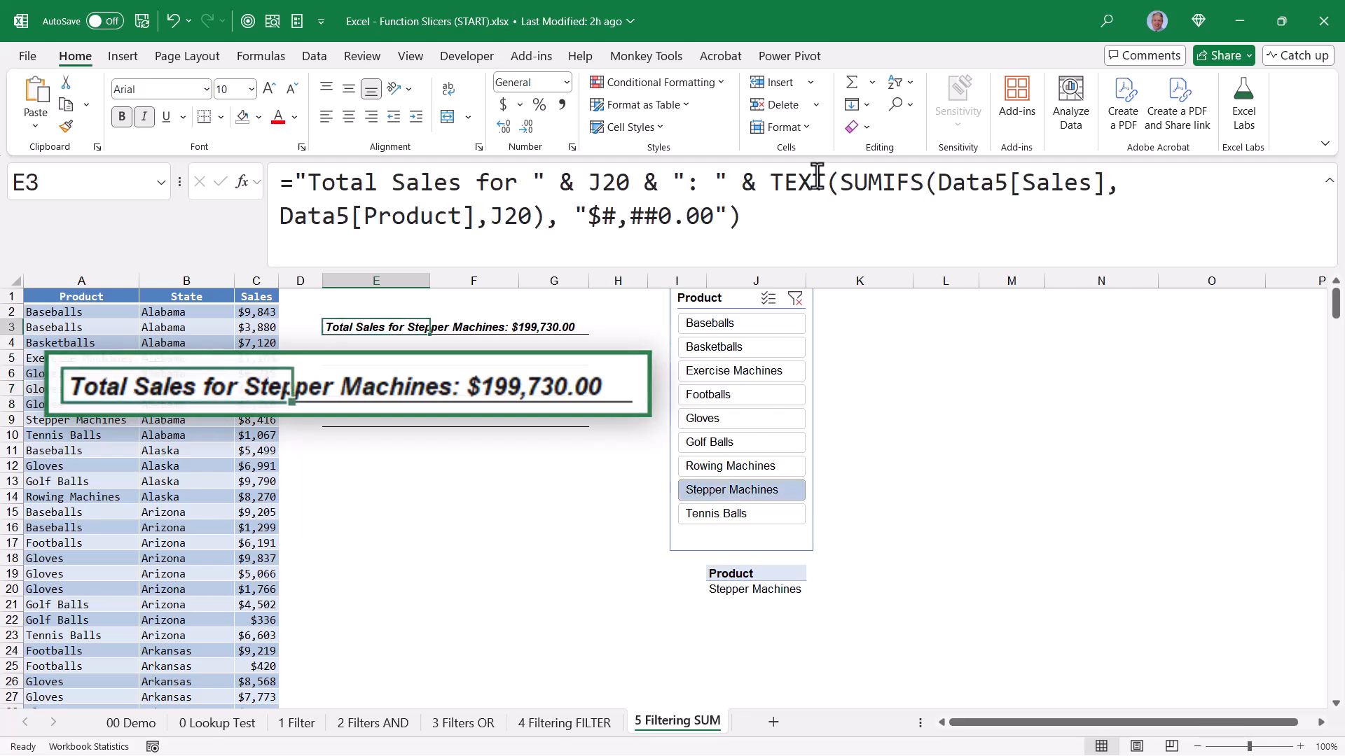
pyautogui.moveTo(839, 183); pyautogui.dragTo(542, 216)
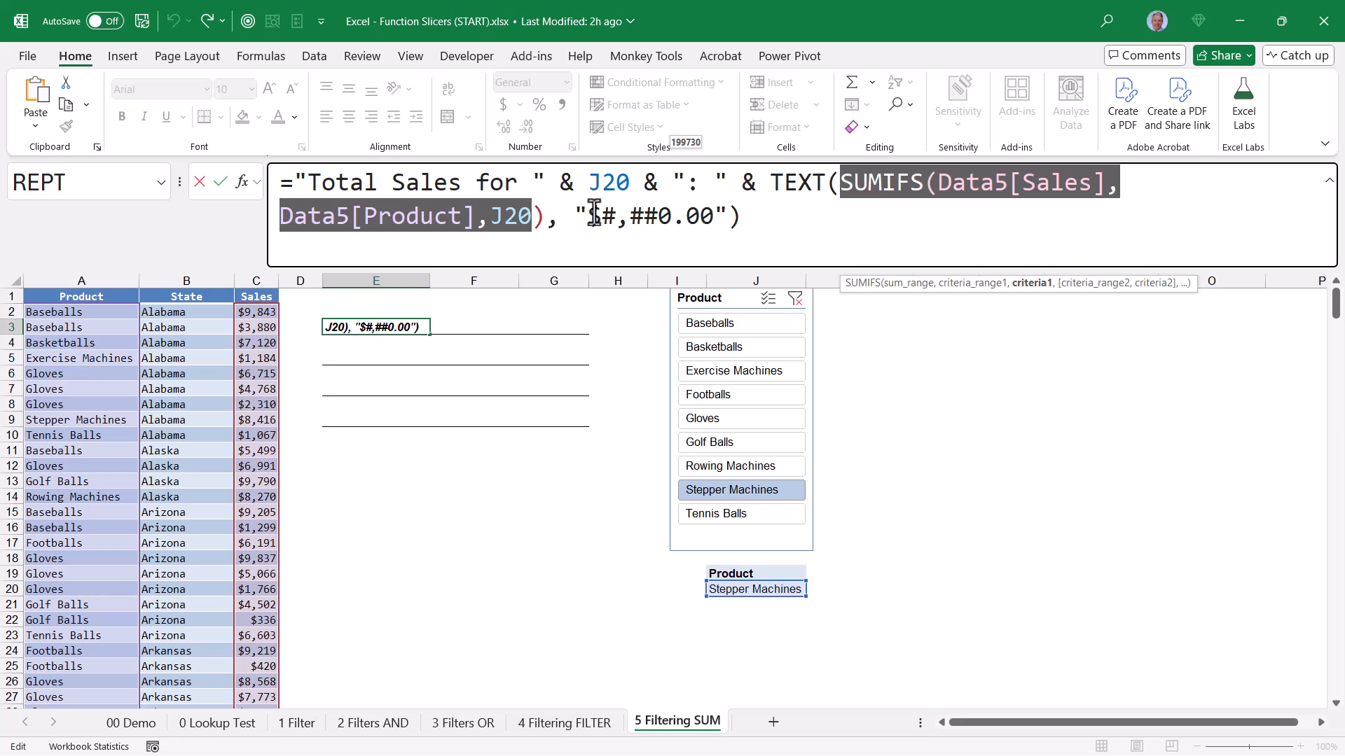
pyautogui.doubleClick(774, 183)
pyautogui.click(772, 184)
pyautogui.moveTo(773, 183); pyautogui.dragTo(728, 217)
pyautogui.moveTo(295, 182); pyautogui.dragTo(651, 184)
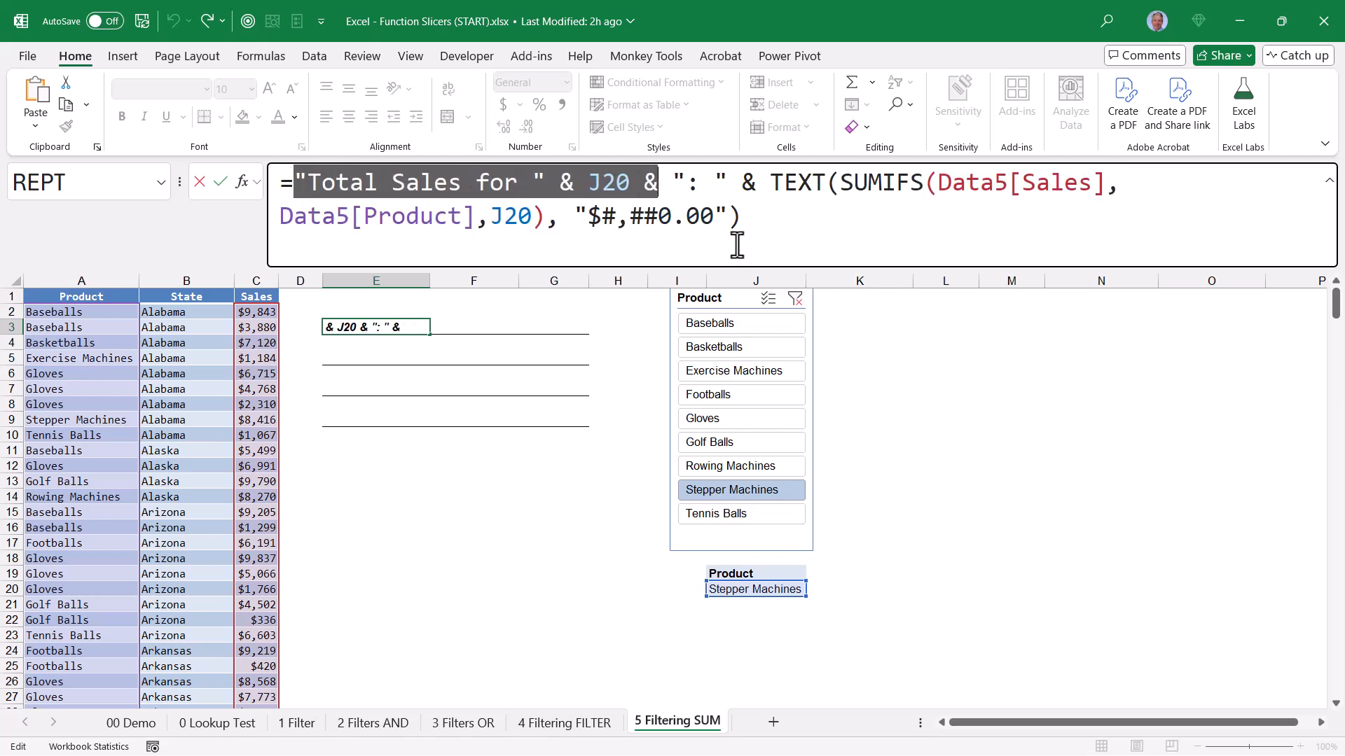
pyautogui.hotkey('ctrl', 'Return')
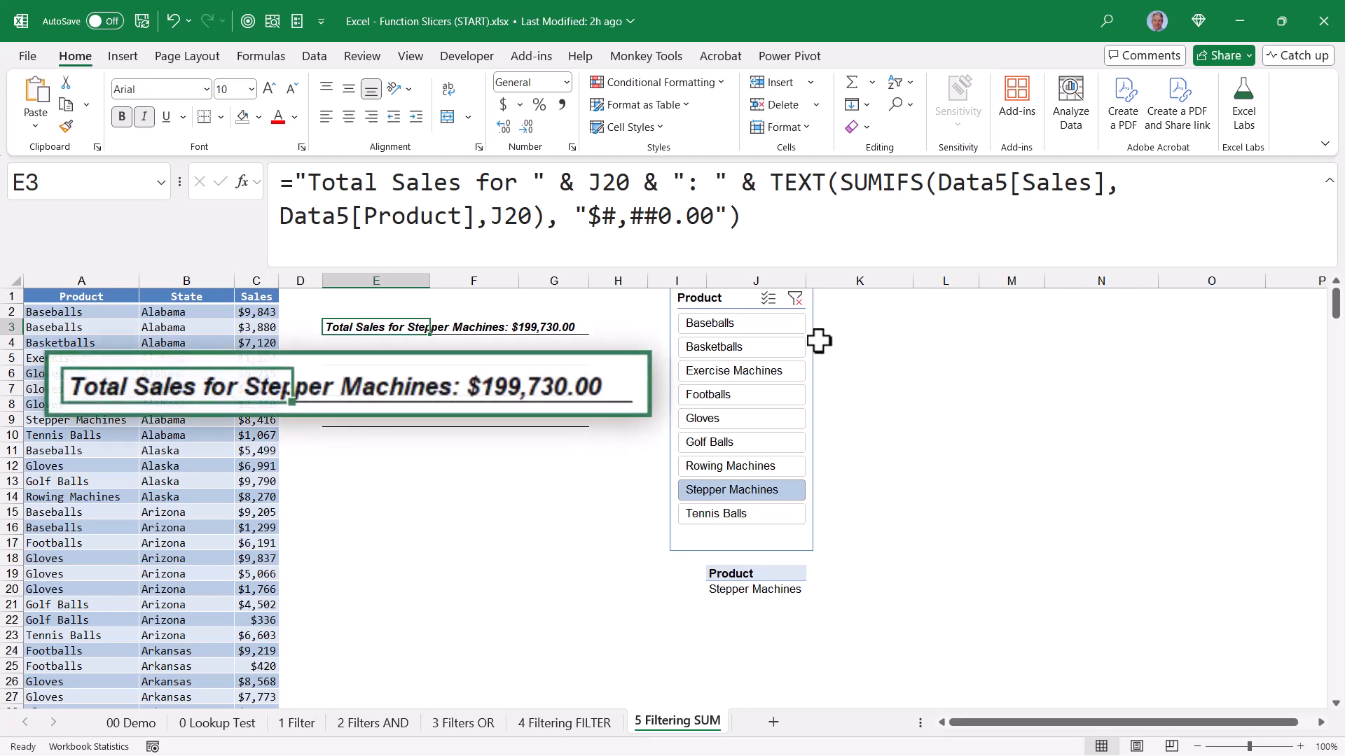
# Clear the Product slicer's filter and inspect the product list cells from J20 down to J24.
pyautogui.click(793, 299)
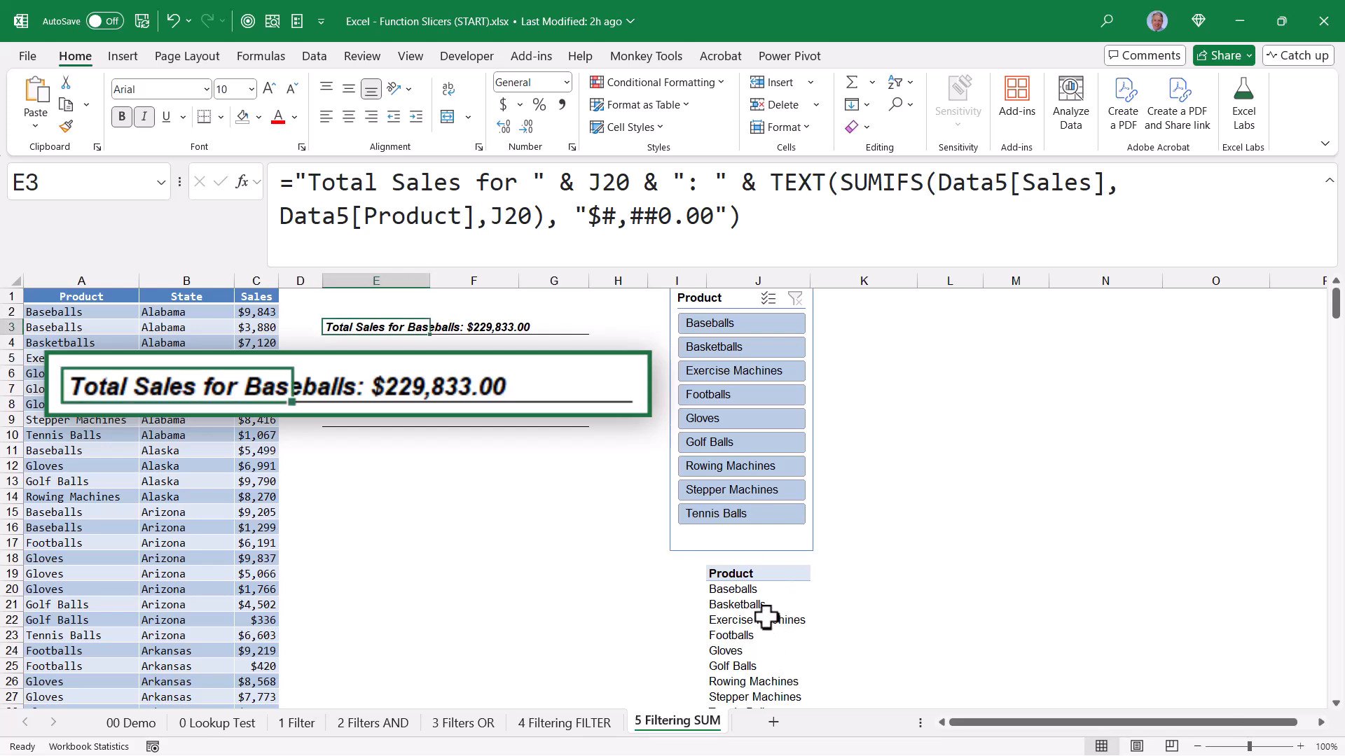
pyautogui.click(764, 592)
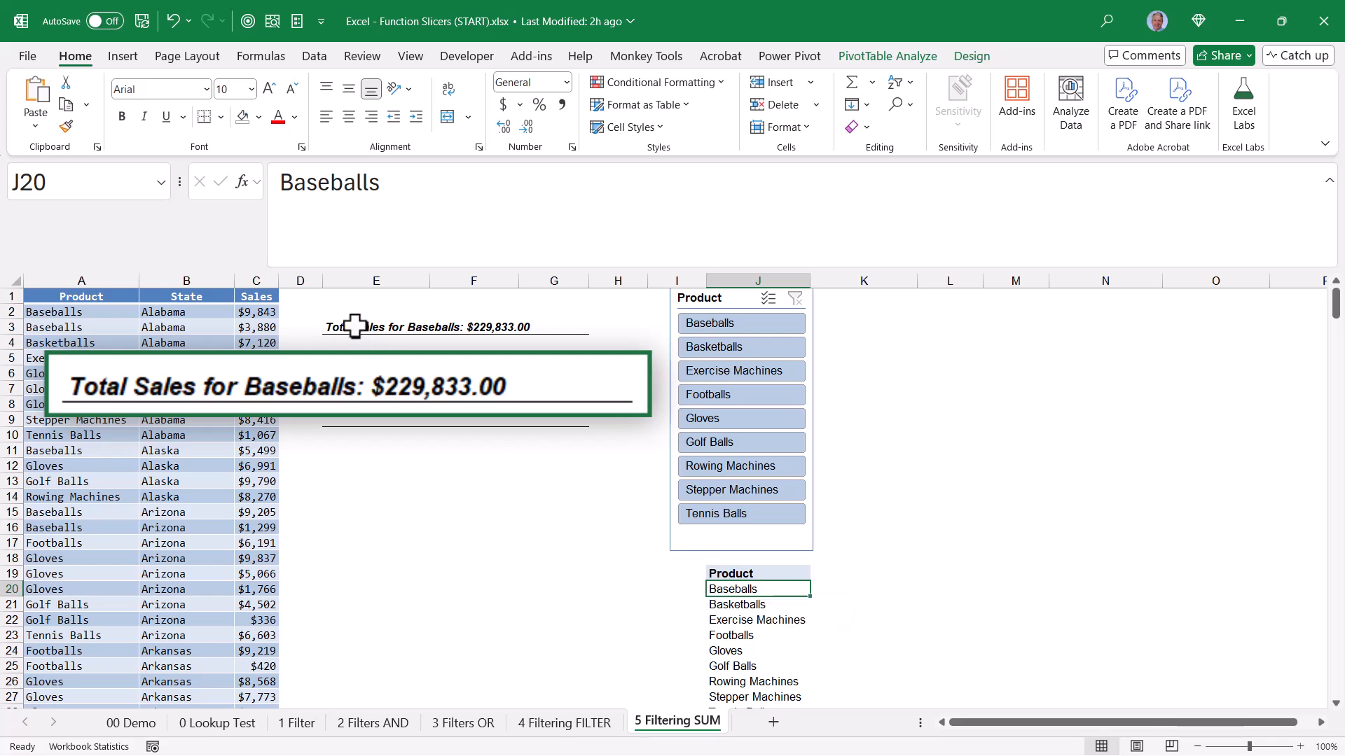
pyautogui.click(775, 604)
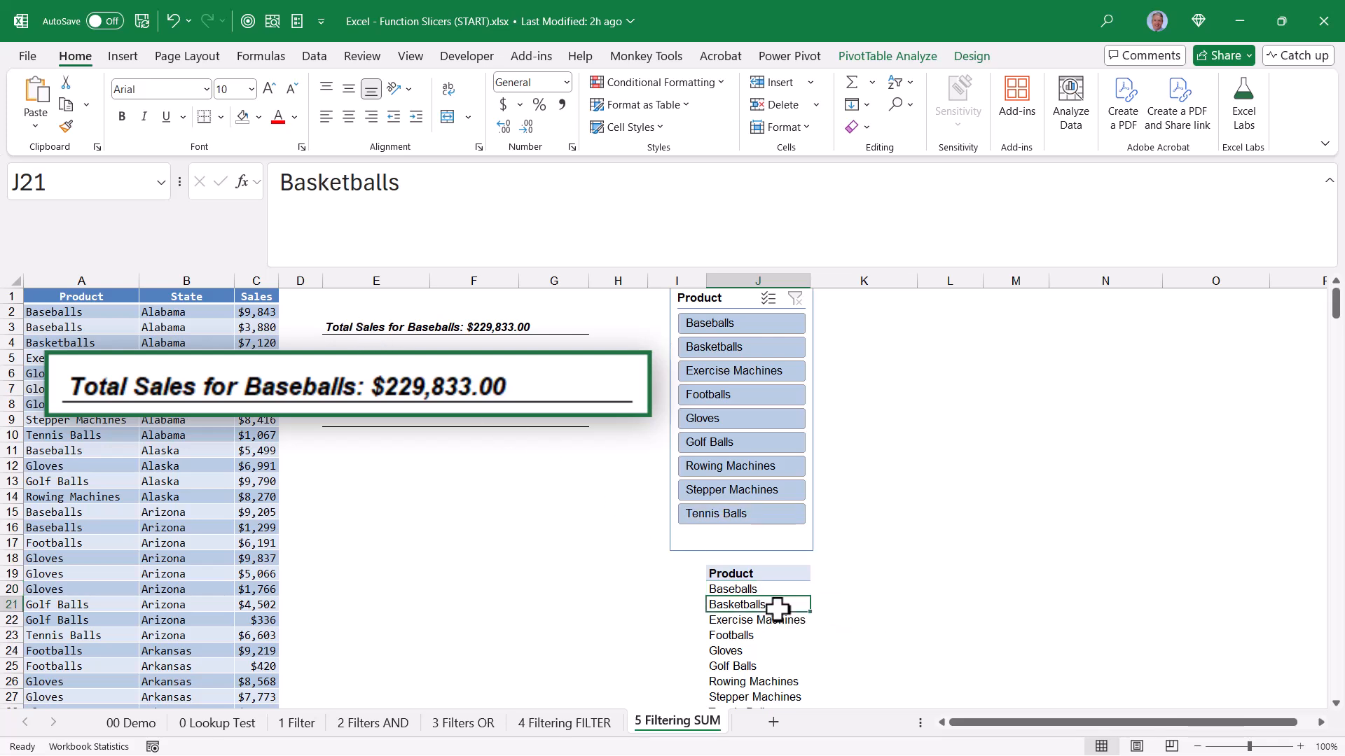
pyautogui.click(775, 620)
pyautogui.click(761, 635)
pyautogui.click(757, 650)
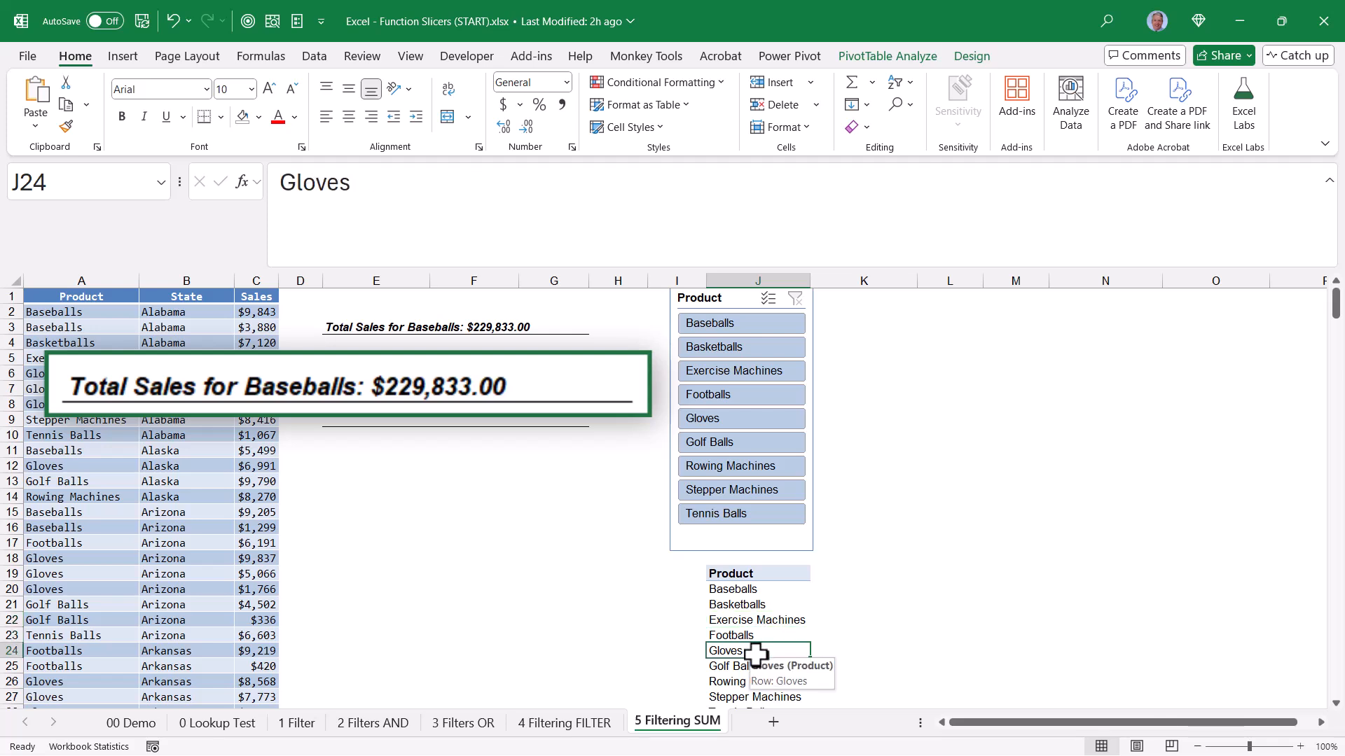
pyautogui.click(755, 606)
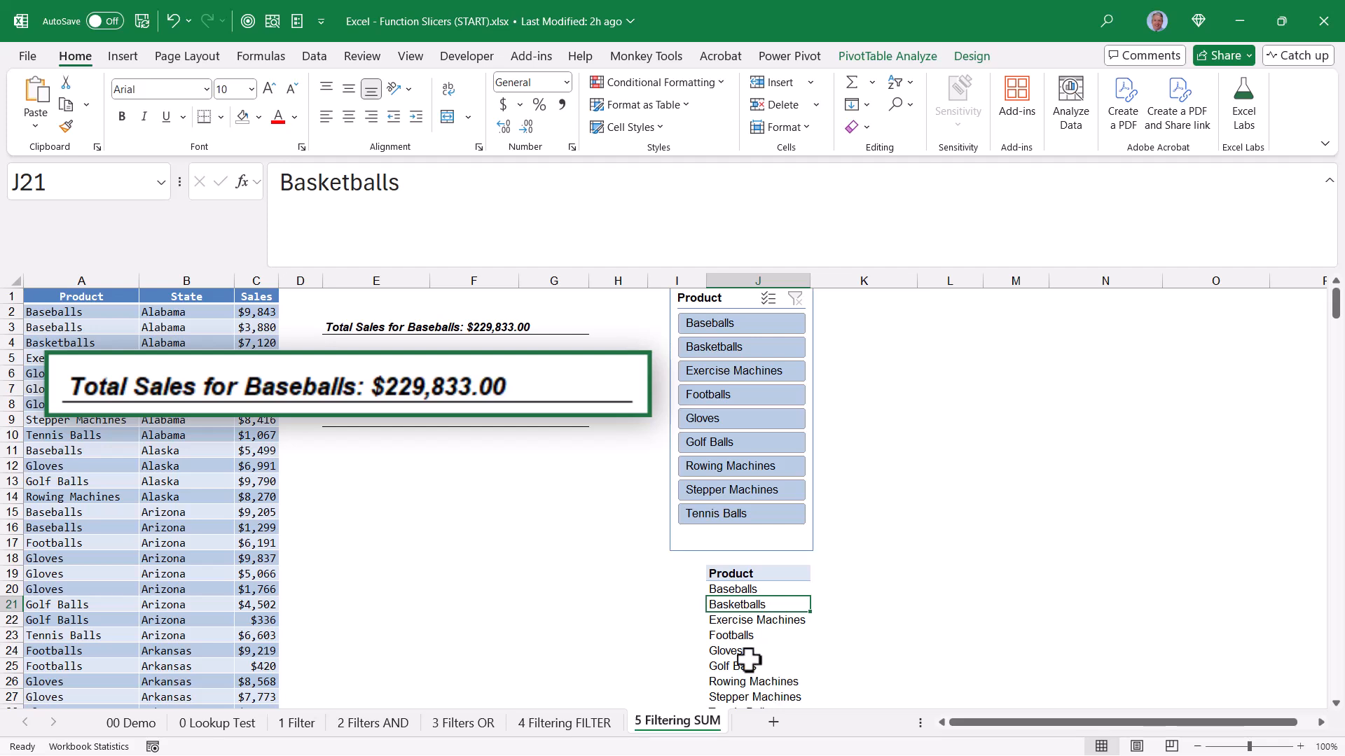
# Start an IF function around the E3 formula with ISBLANK(J21) as its test and the existing sales text as the true result.
pyautogui.click(366, 327)
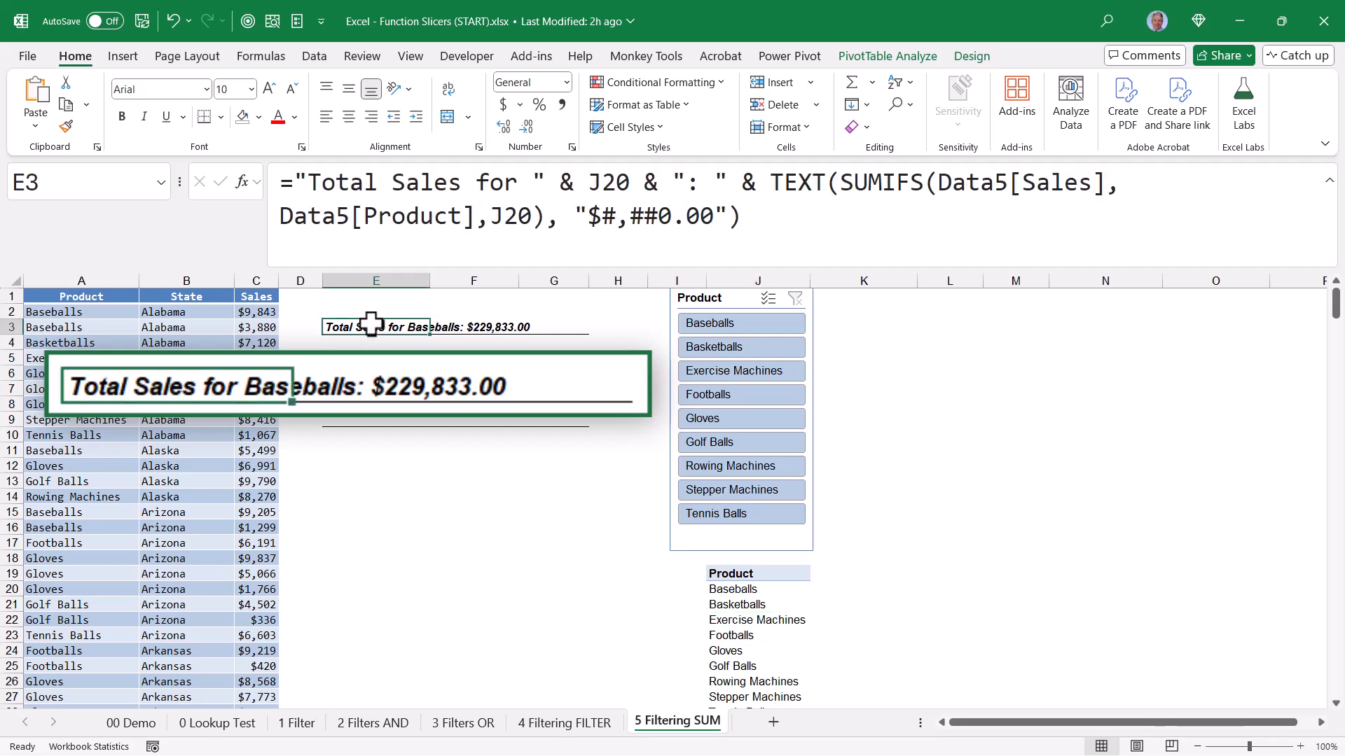
pyautogui.click(293, 182)
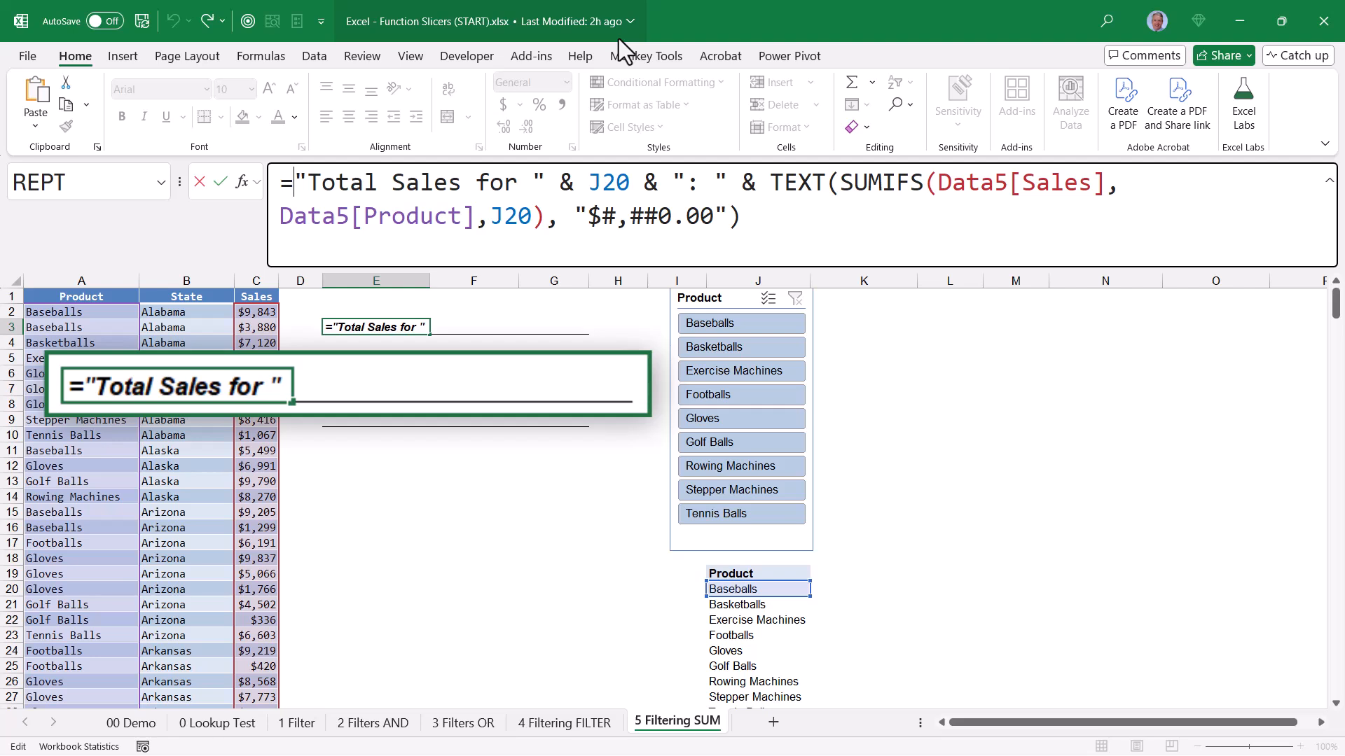
pyautogui.write('IF(')
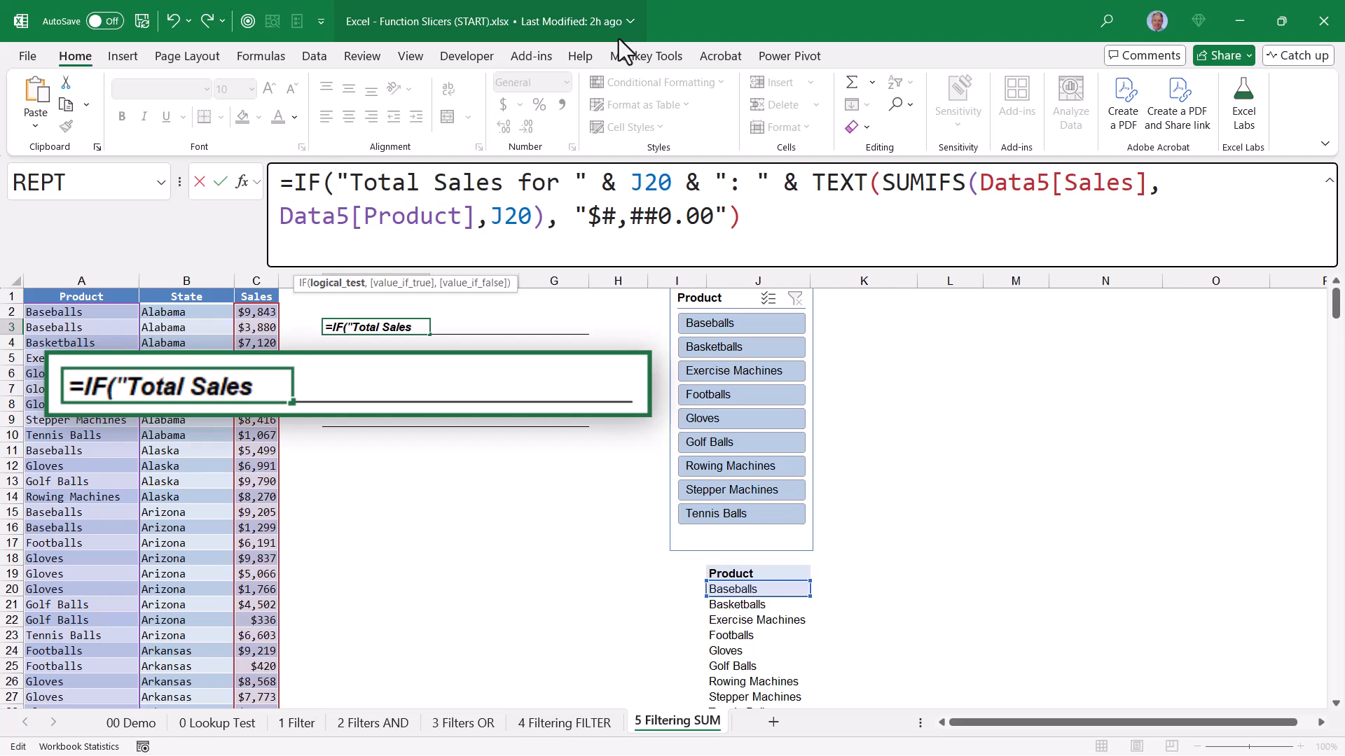
pyautogui.write('ISBLANK(')
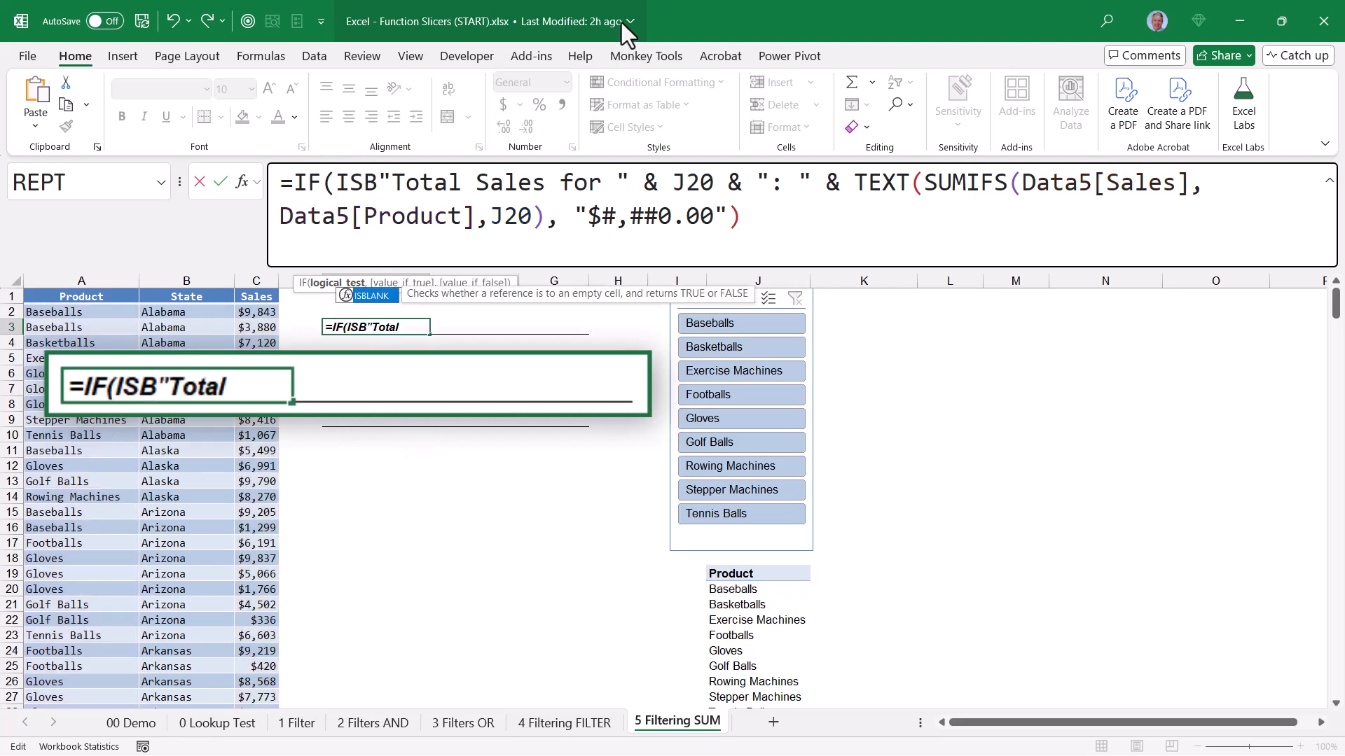
pyautogui.click(740, 606)
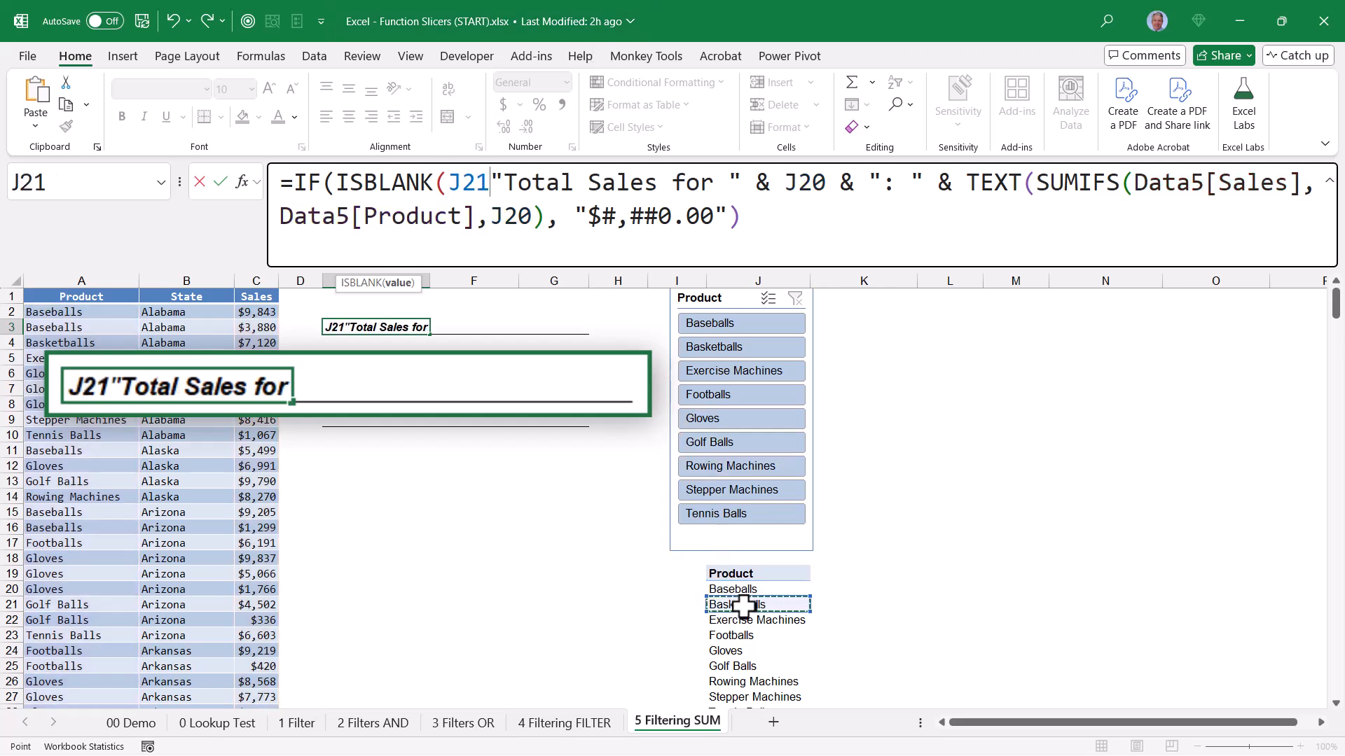
pyautogui.write('),')
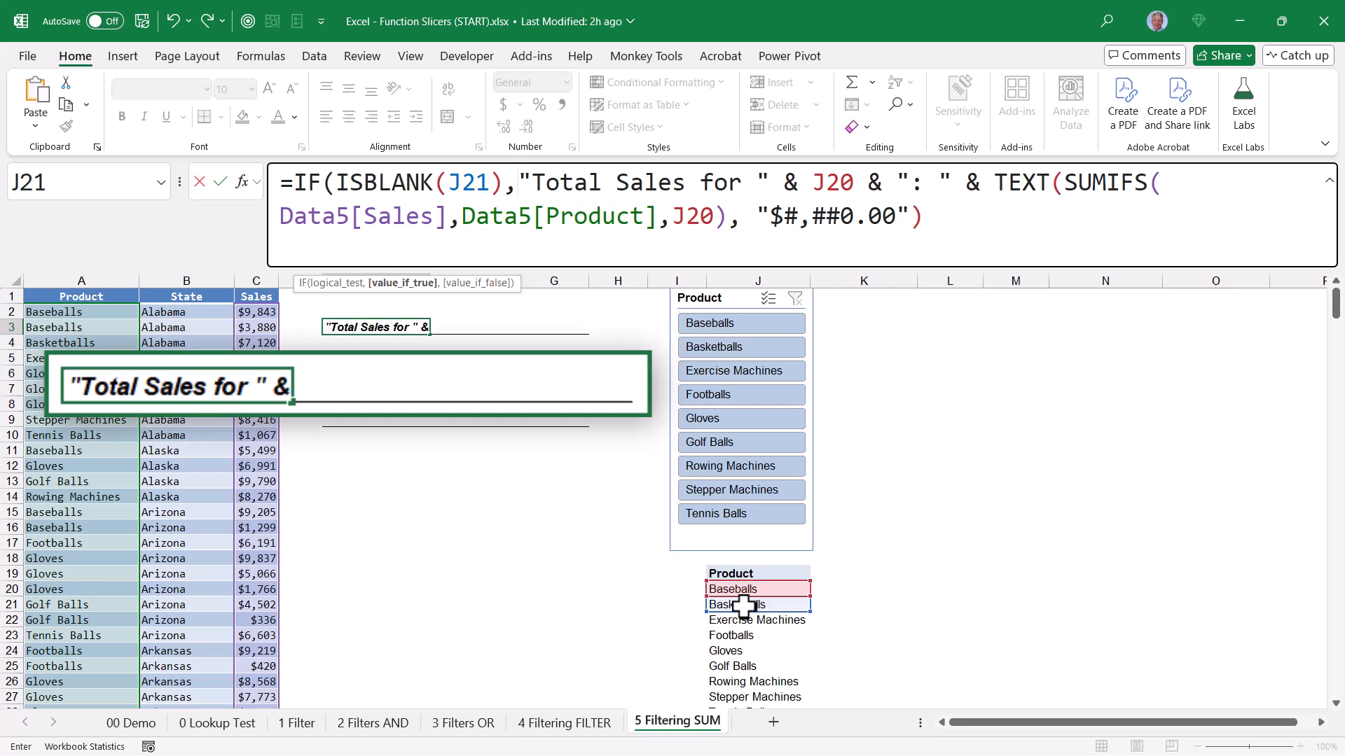
# Add "Please select a single product" as the IF function's false result, close the function and enter the formula.
pyautogui.click(956, 217)
pyautogui.write(',')
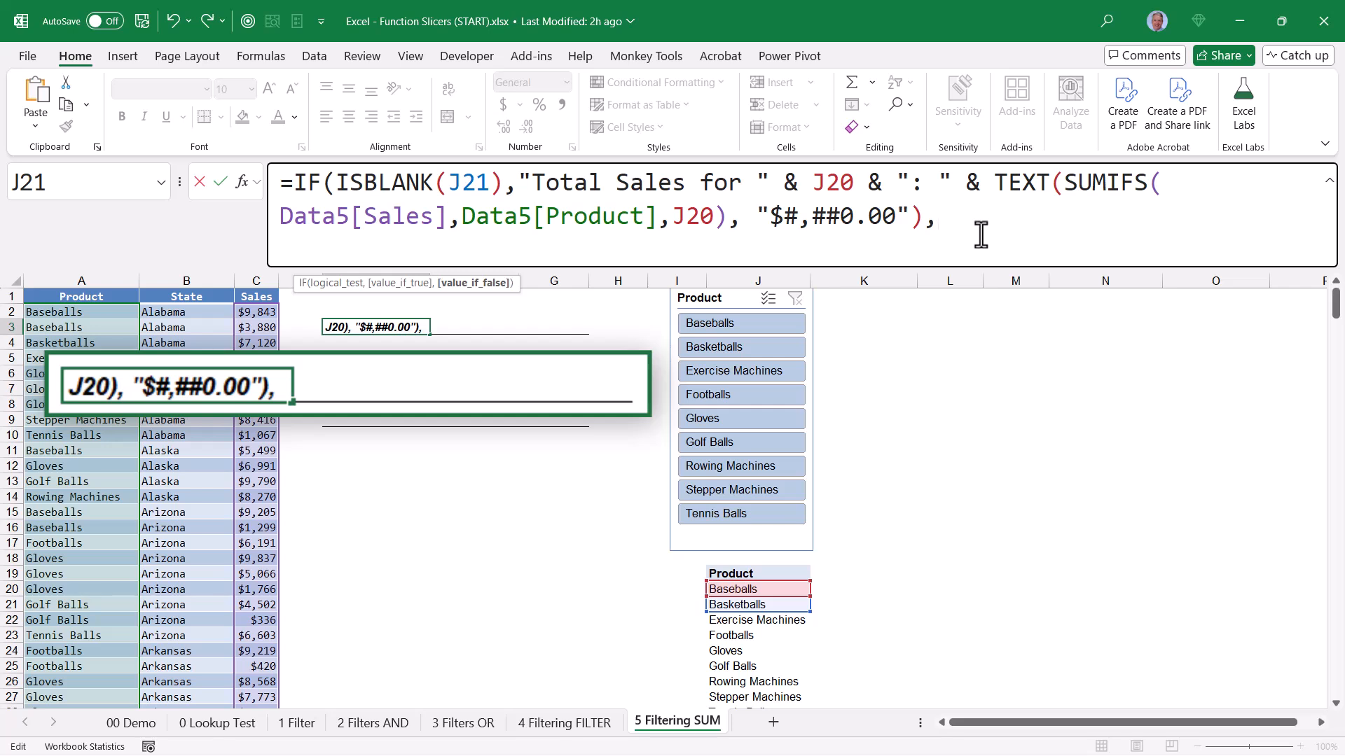
pyautogui.write('"Please s')
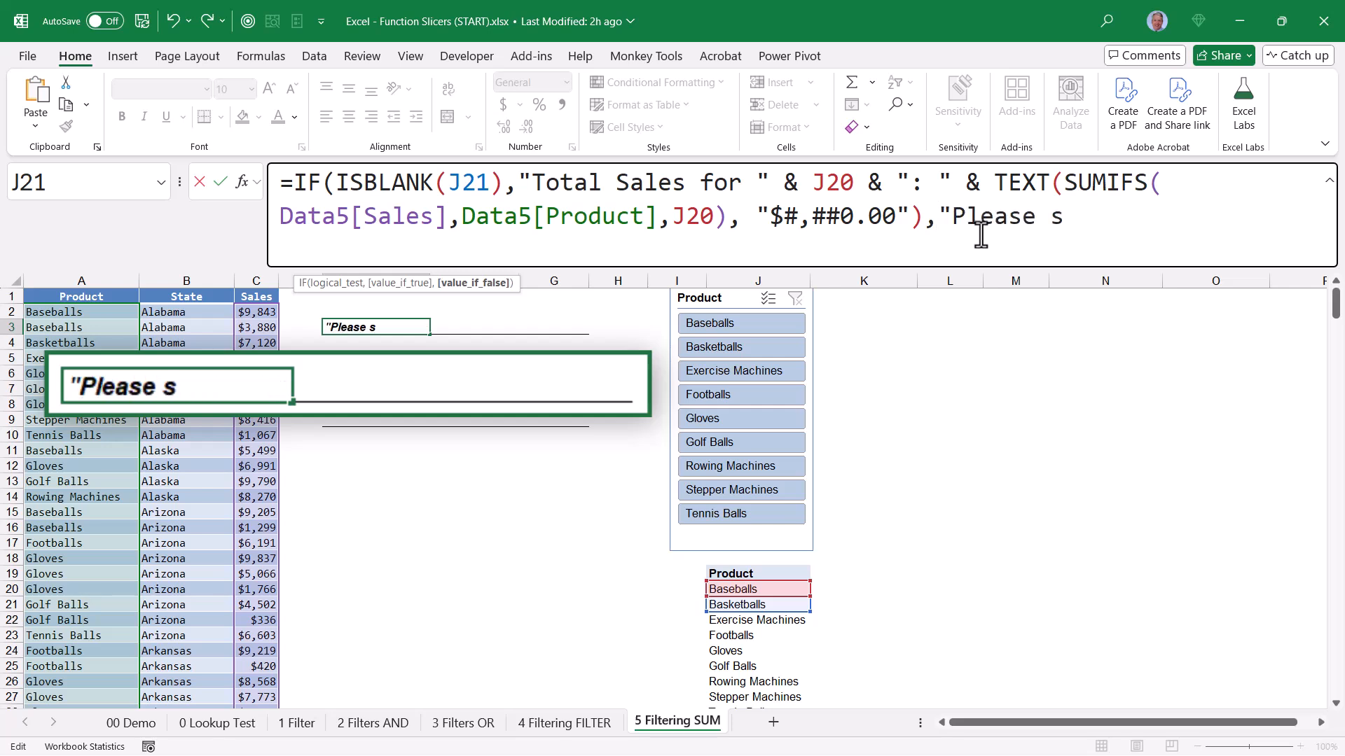
pyautogui.write('elect a single product"')
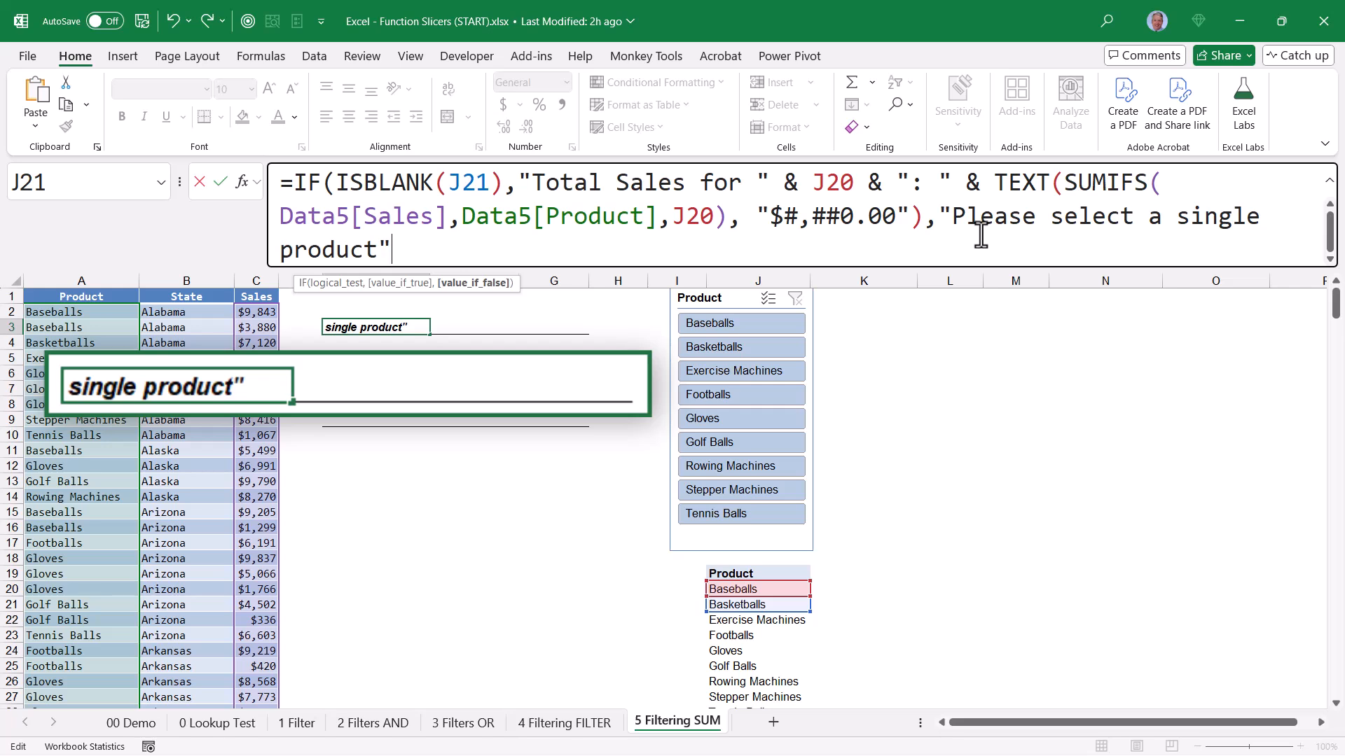
pyautogui.write(')')
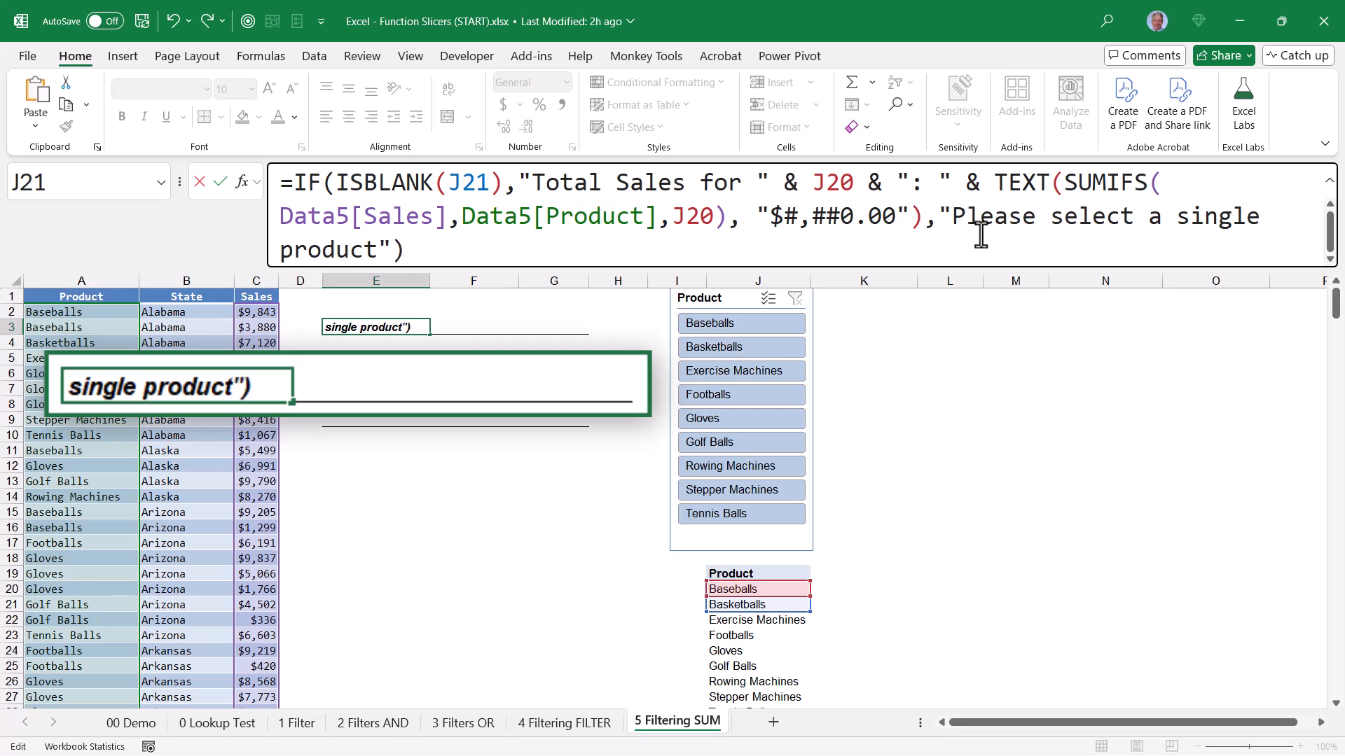
pyautogui.hotkey('ctrl', 'Return')
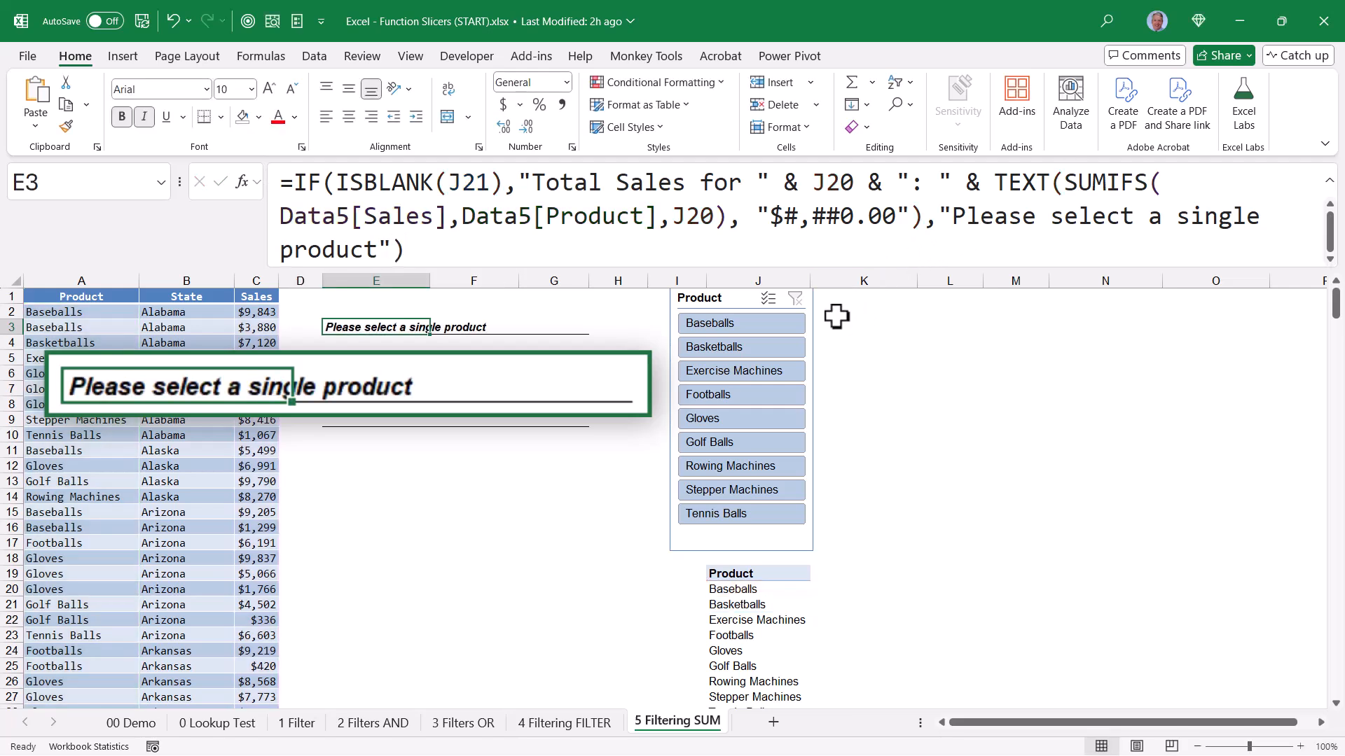
# Test the E3 sentence with several single products in the Product slicer, Footballs plus Rowing Machines together, and finally Basketballs alone.
pyautogui.click(495, 467)
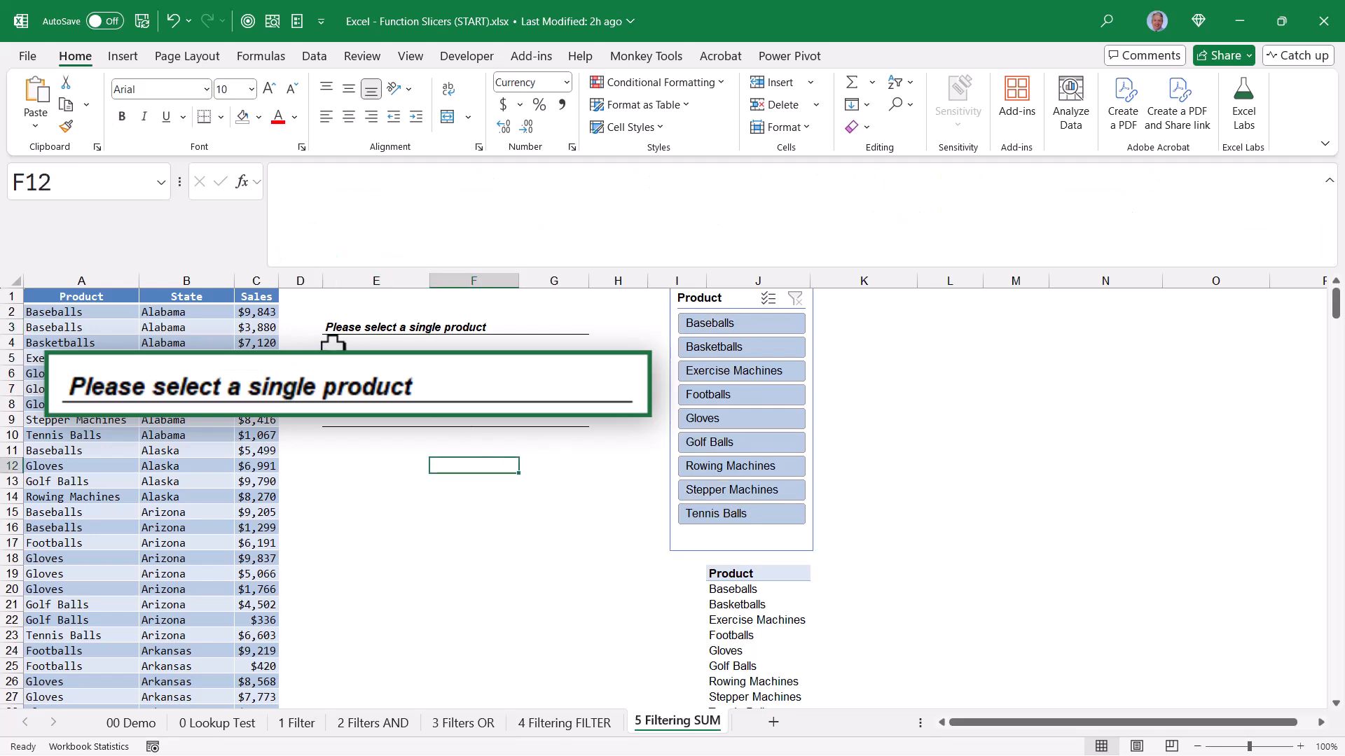
pyautogui.click(738, 348)
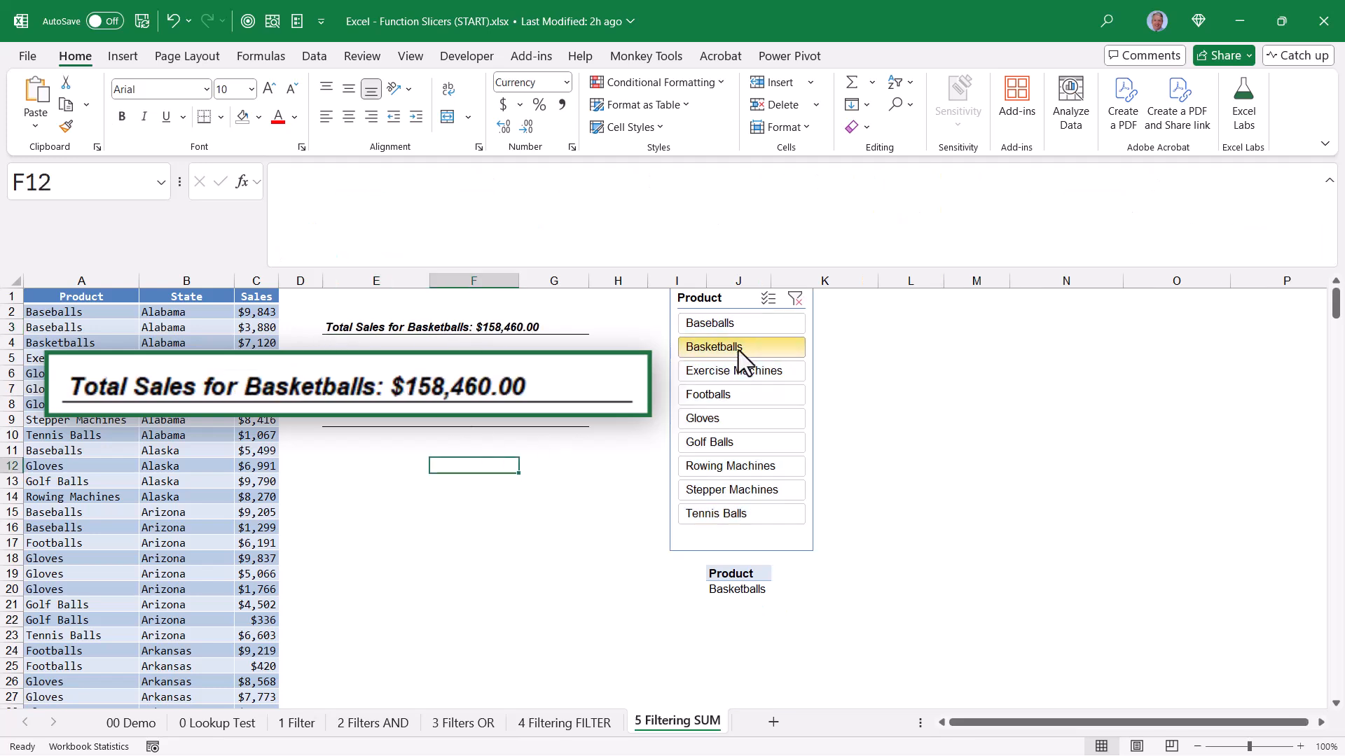
pyautogui.click(739, 378)
pyautogui.click(738, 419)
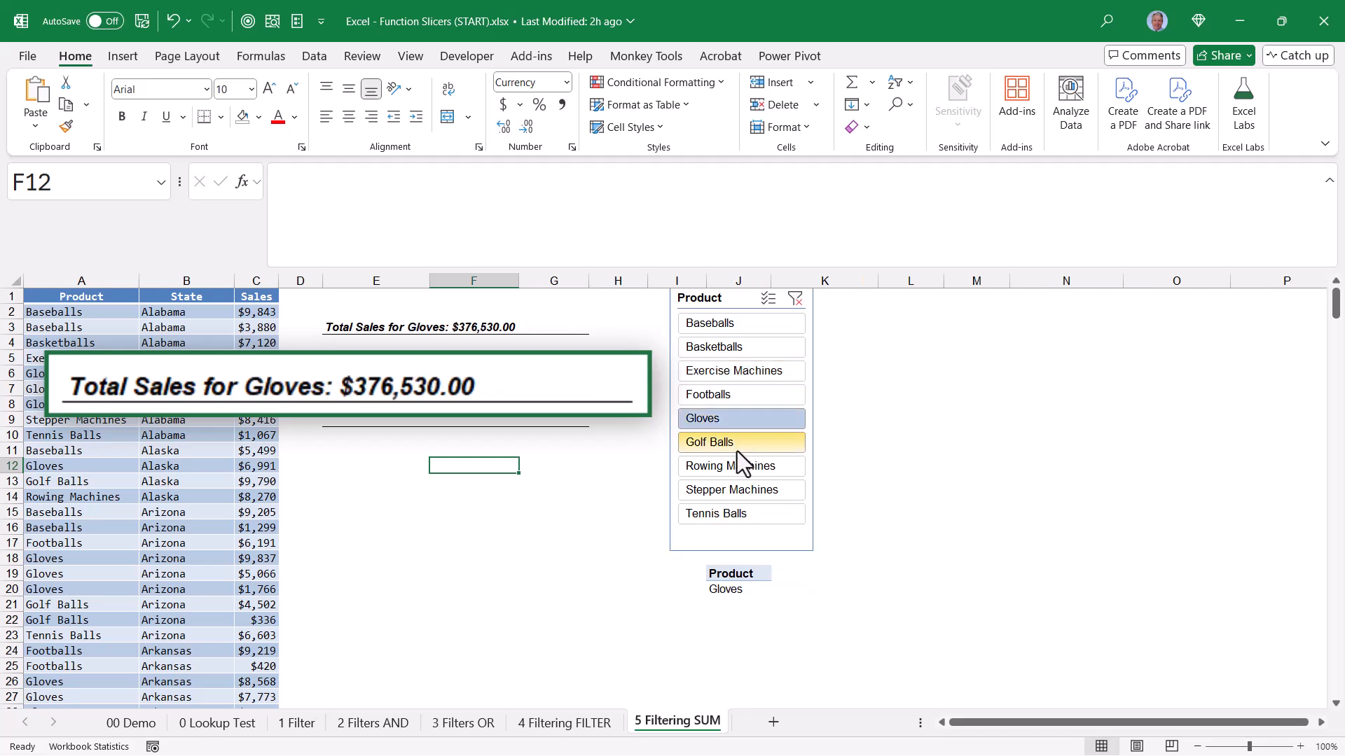
pyautogui.click(739, 460)
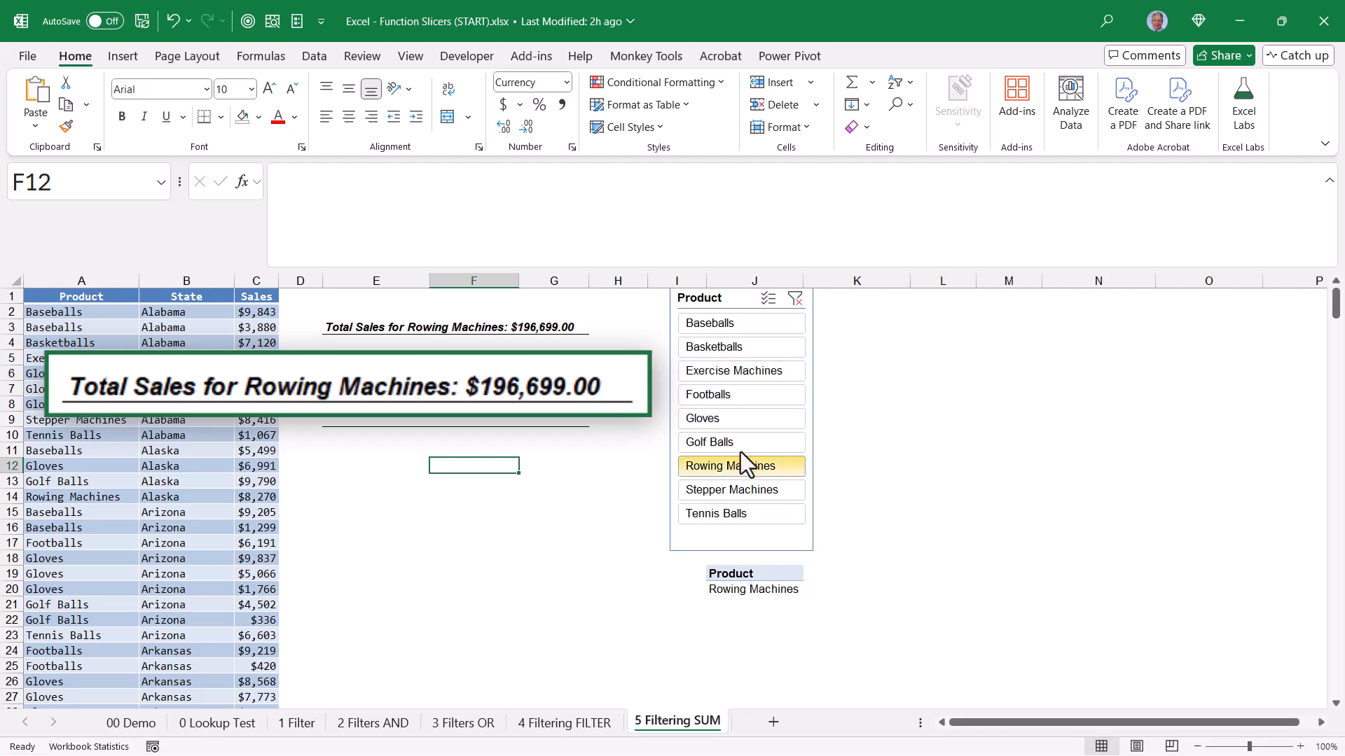
pyautogui.keyDown('ctrl'); pyautogui.click(744, 395); pyautogui.keyUp('ctrl')
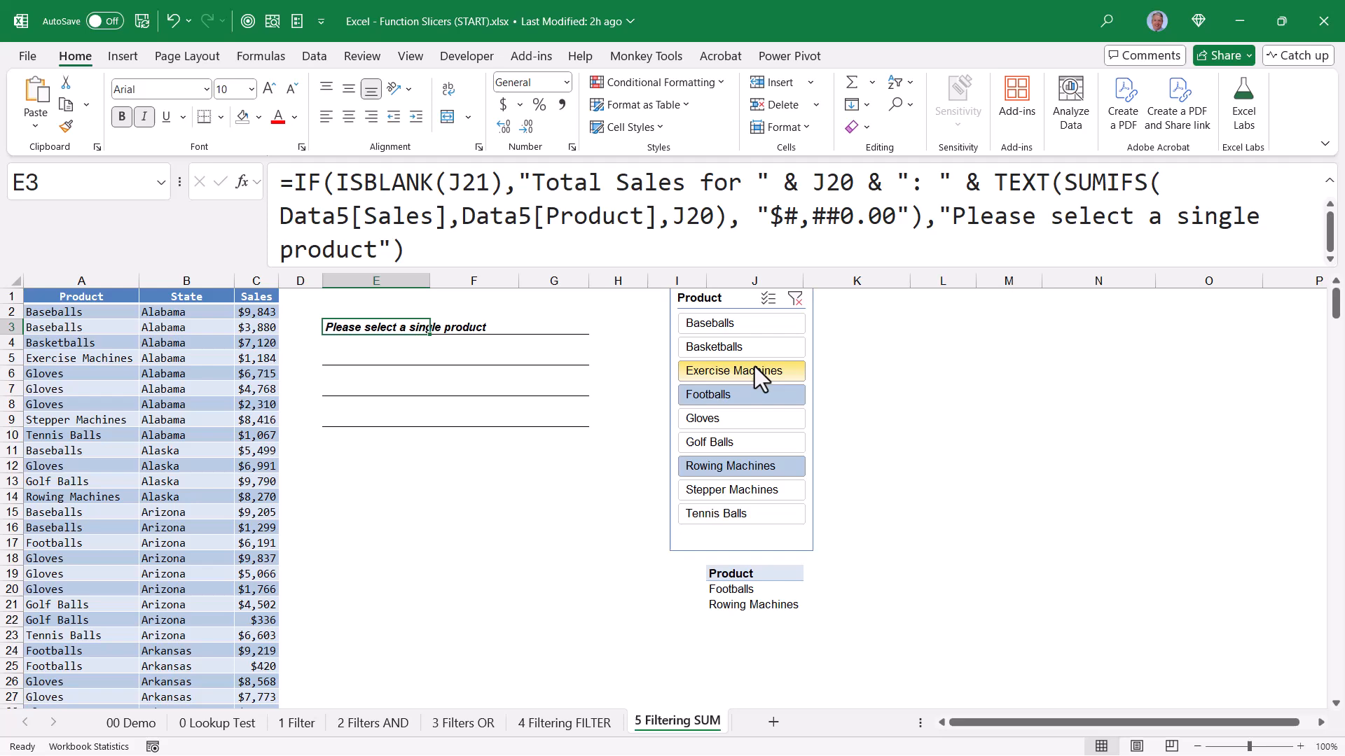
pyautogui.click(752, 349)
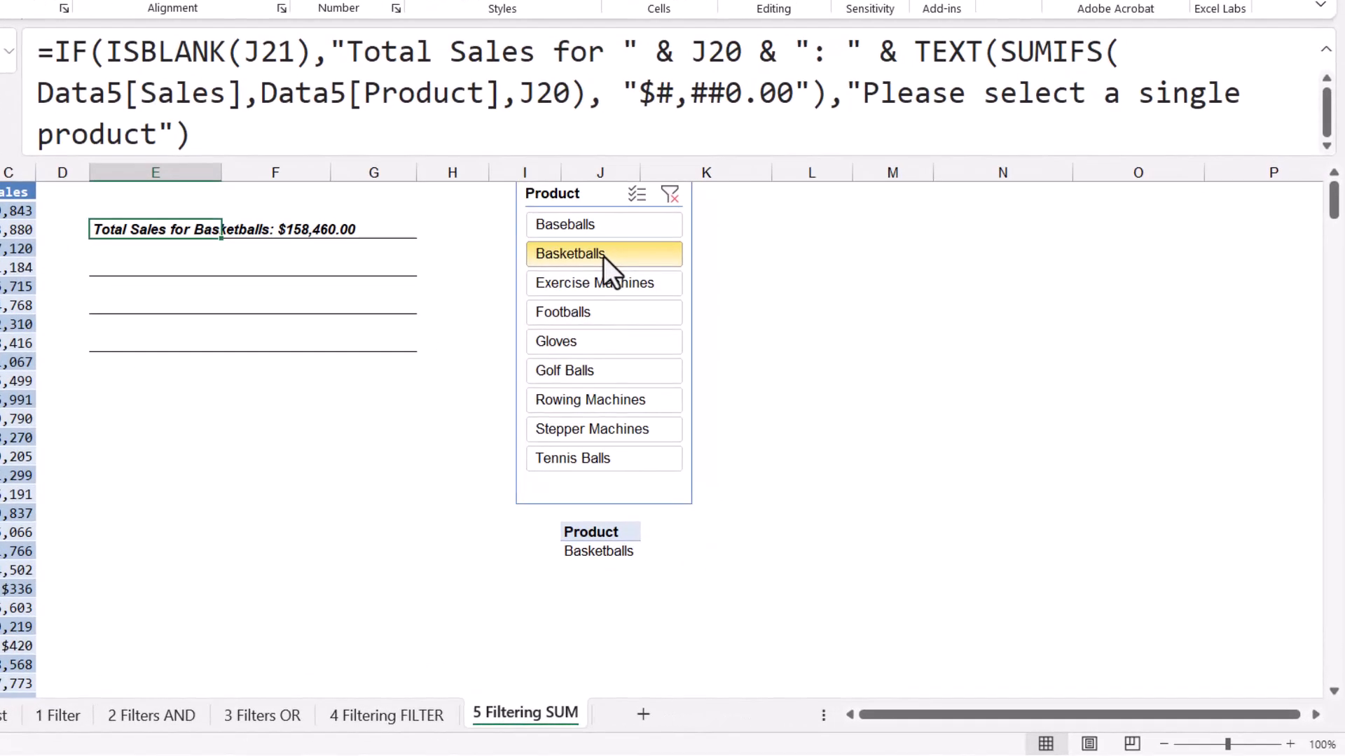
# Copy the full formula text from E3 and paste it into E5 without editing the original.
pyautogui.click(249, 133)
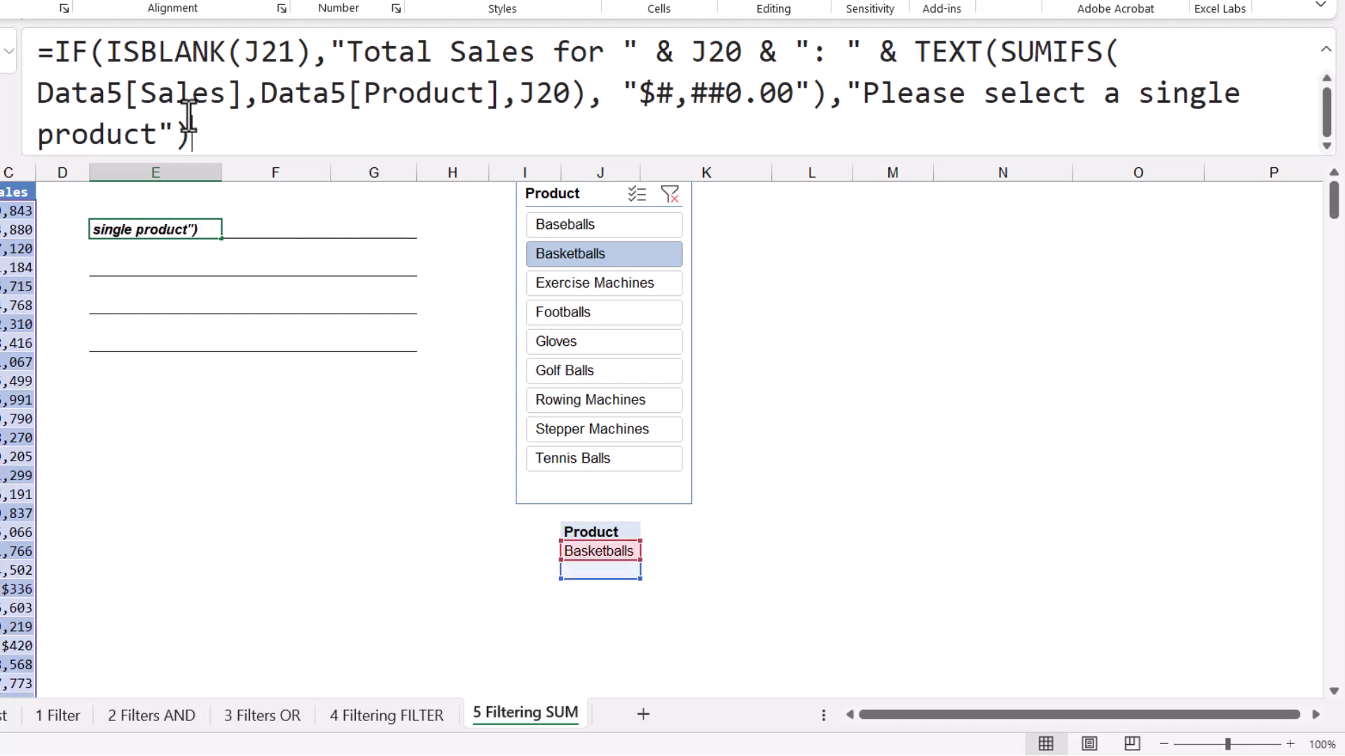
pyautogui.hotkey('ctrl', 'shift', 'Home')
pyautogui.hotkey('ctrl', 'c')
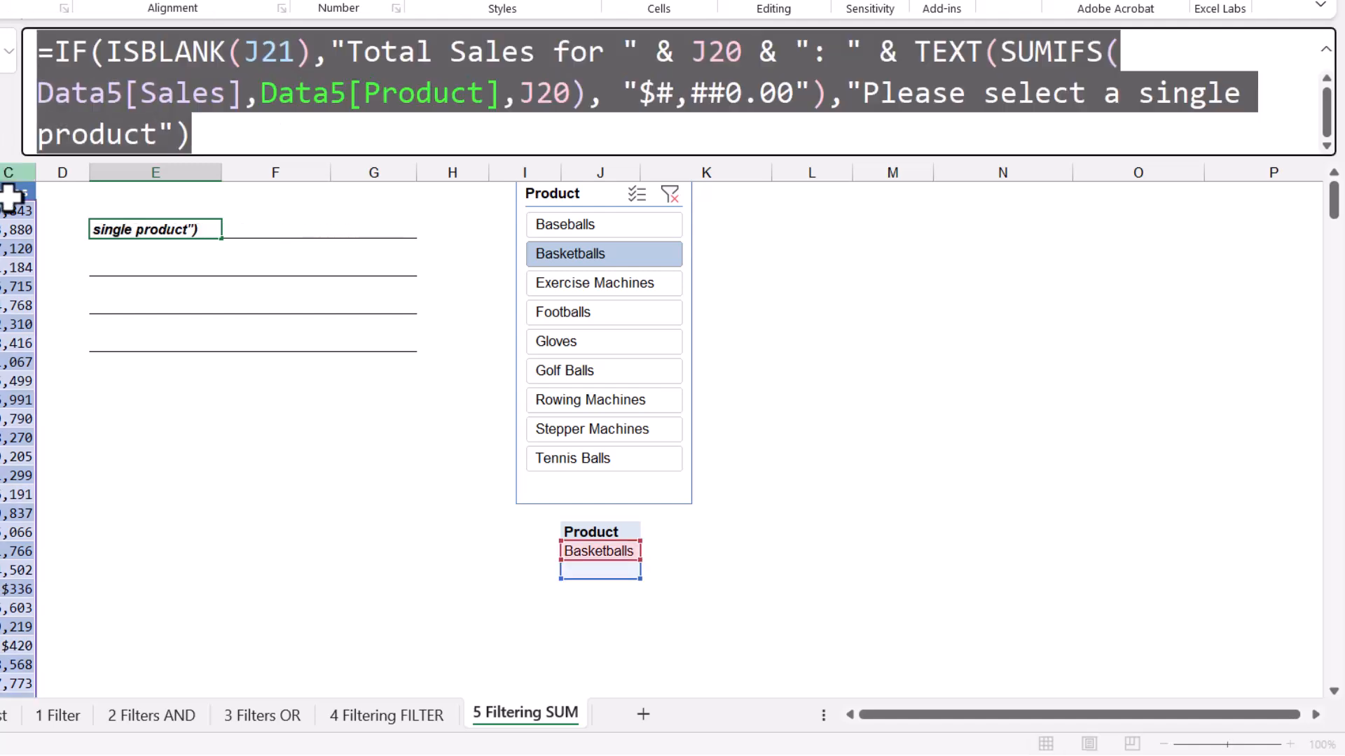
pyautogui.press('Escape')
pyautogui.click(114, 271)
pyautogui.hotkey('ctrl', 'v')
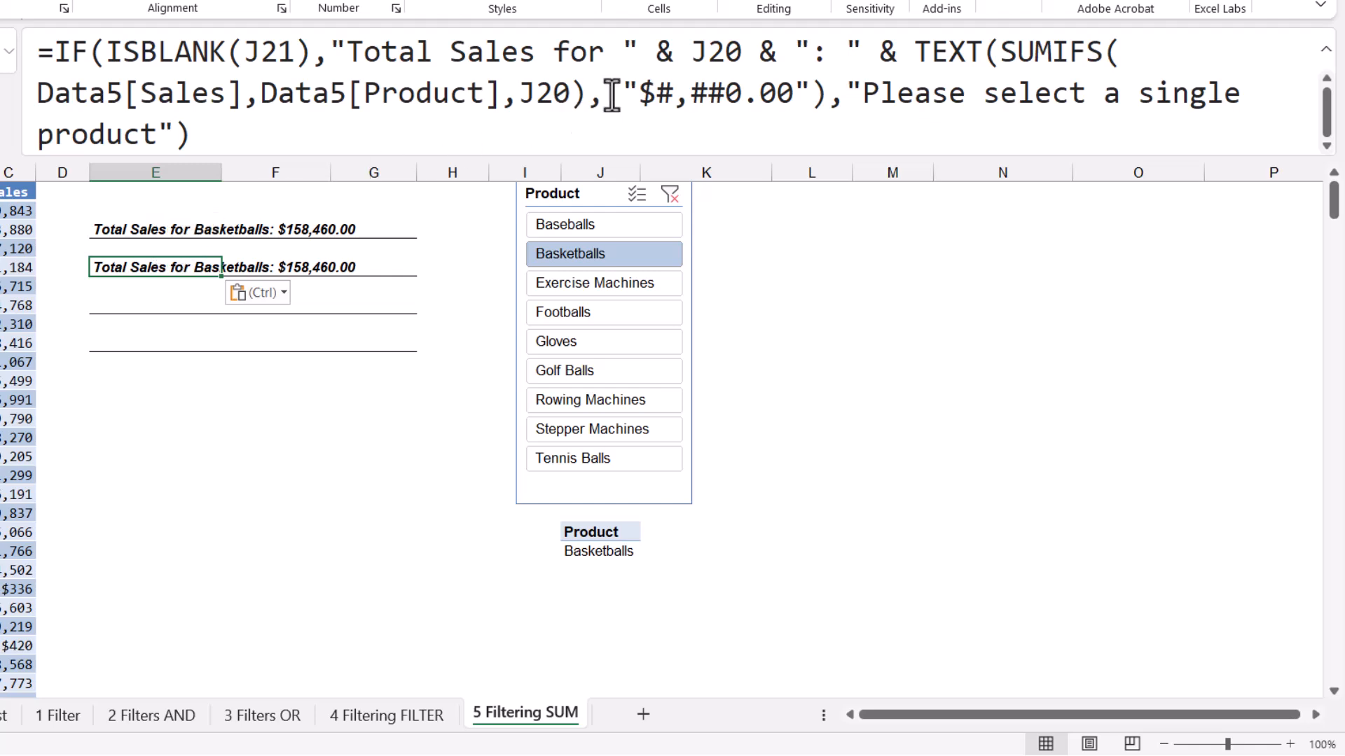
# Change the E5 formula to use AVERAGEIFS instead of SUMIFS and reword its label to "Average Sale for".
pyautogui.moveTo(1000, 52); pyautogui.dragTo(1060, 52)
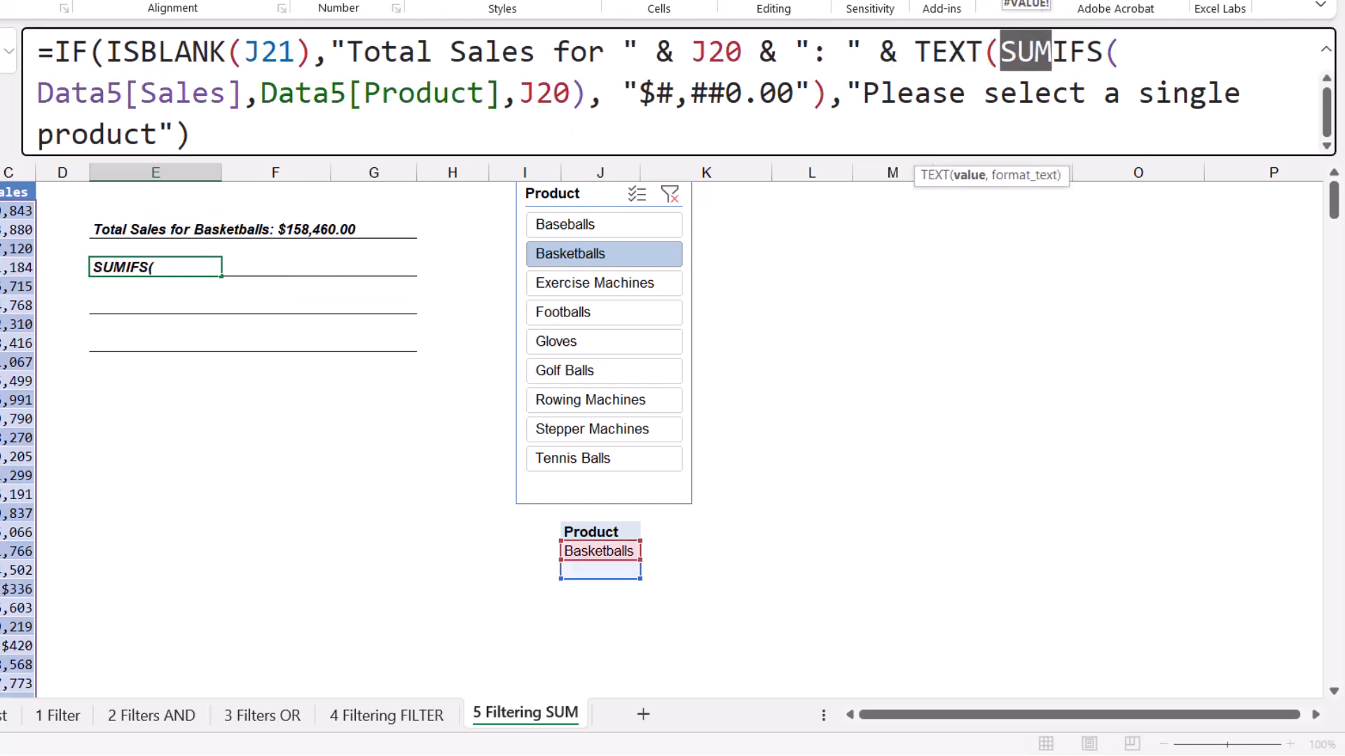
pyautogui.write('AVERAGE')
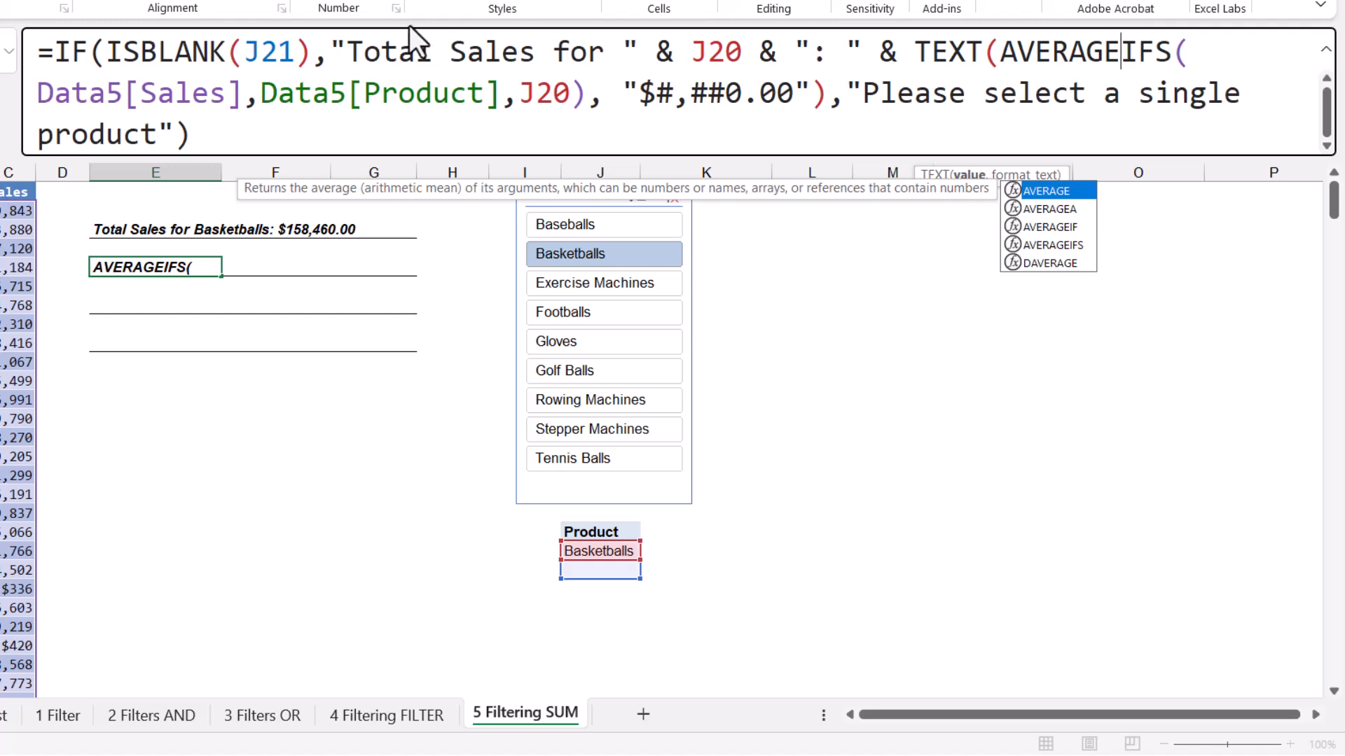
pyautogui.moveTo(347, 51); pyautogui.dragTo(538, 51)
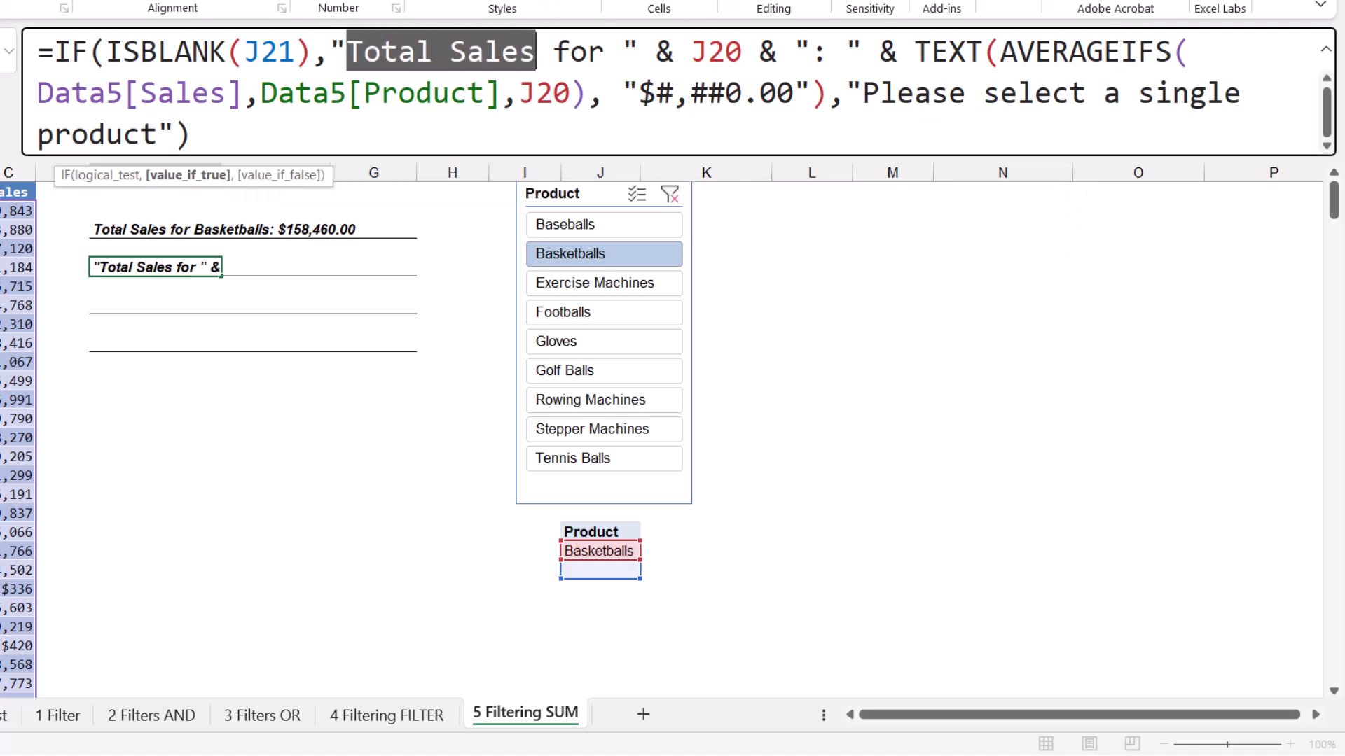
pyautogui.doubleClick(399, 55)
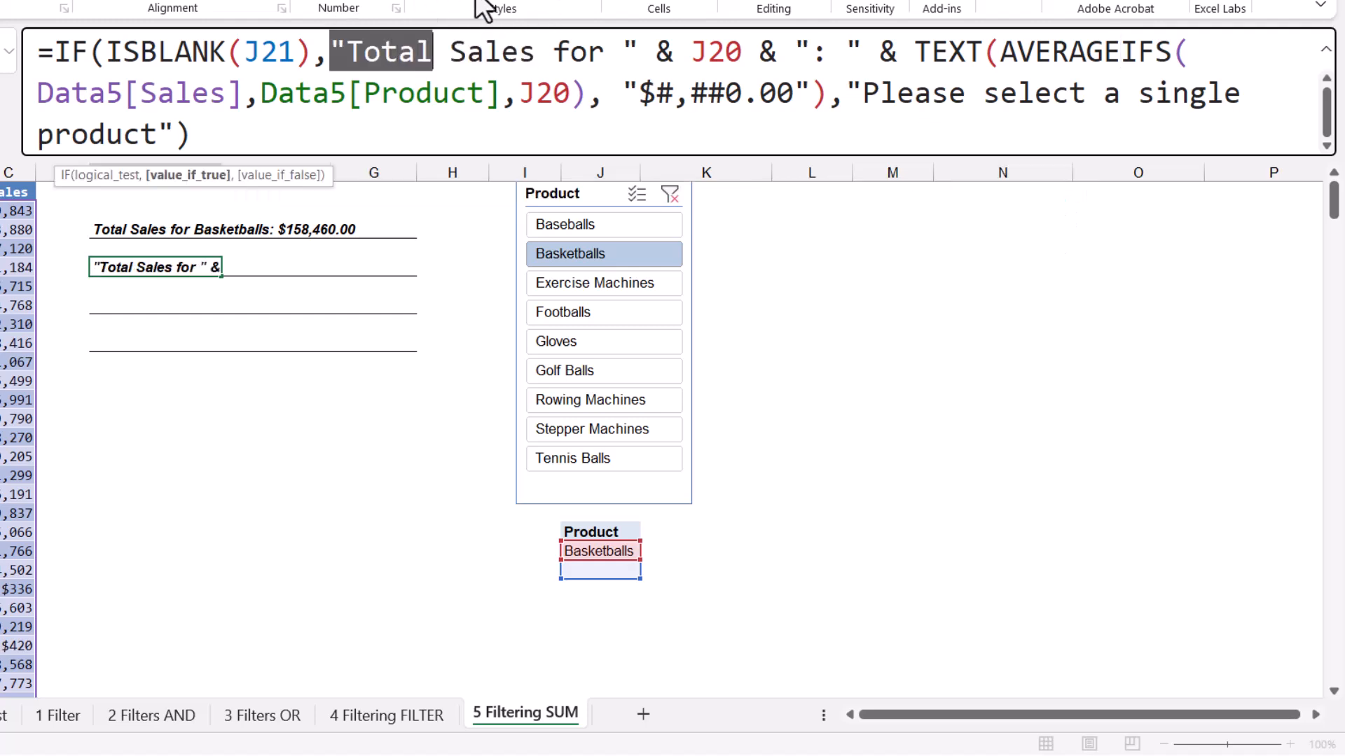
pyautogui.write('"Average')
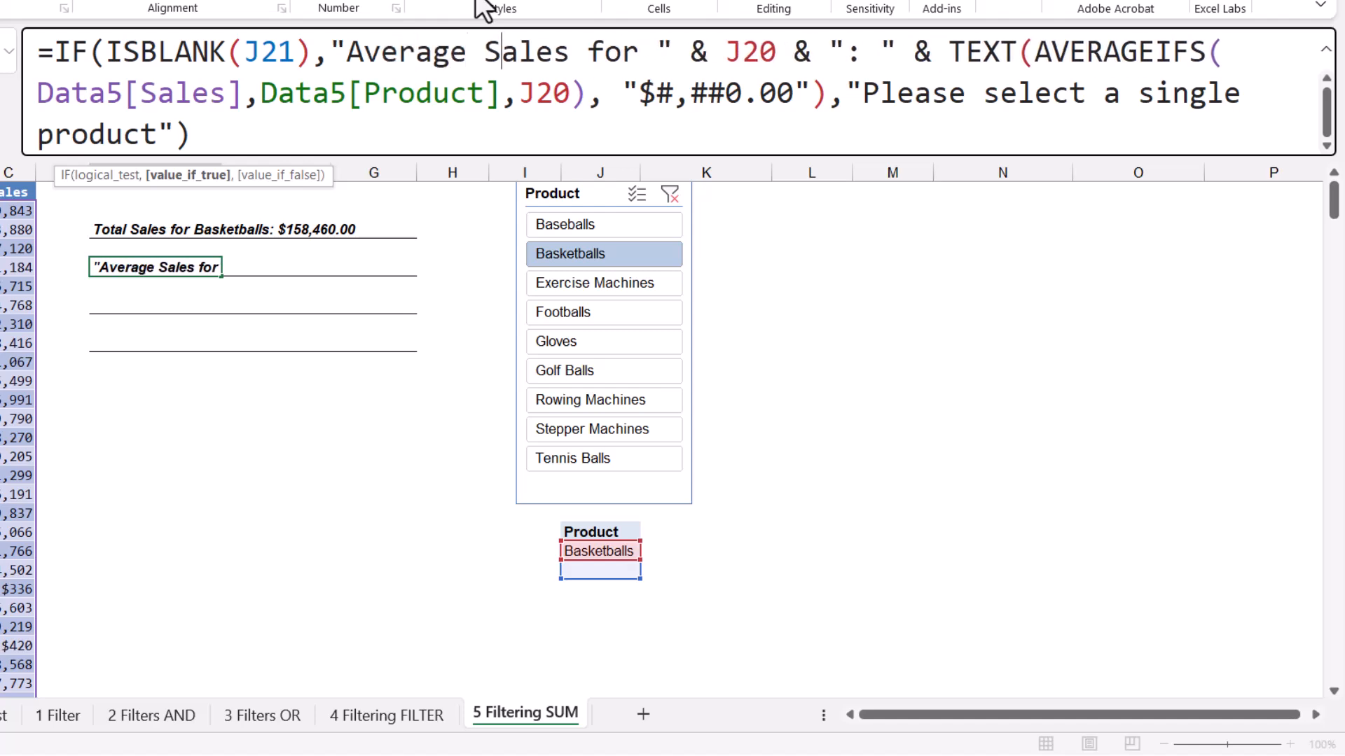
pyautogui.press('Right')
pyautogui.press('Right')
pyautogui.press('Right')
pyautogui.press('Right')
pyautogui.press('BackSpace')
pyautogui.hotkey('ctrl', 'Return')
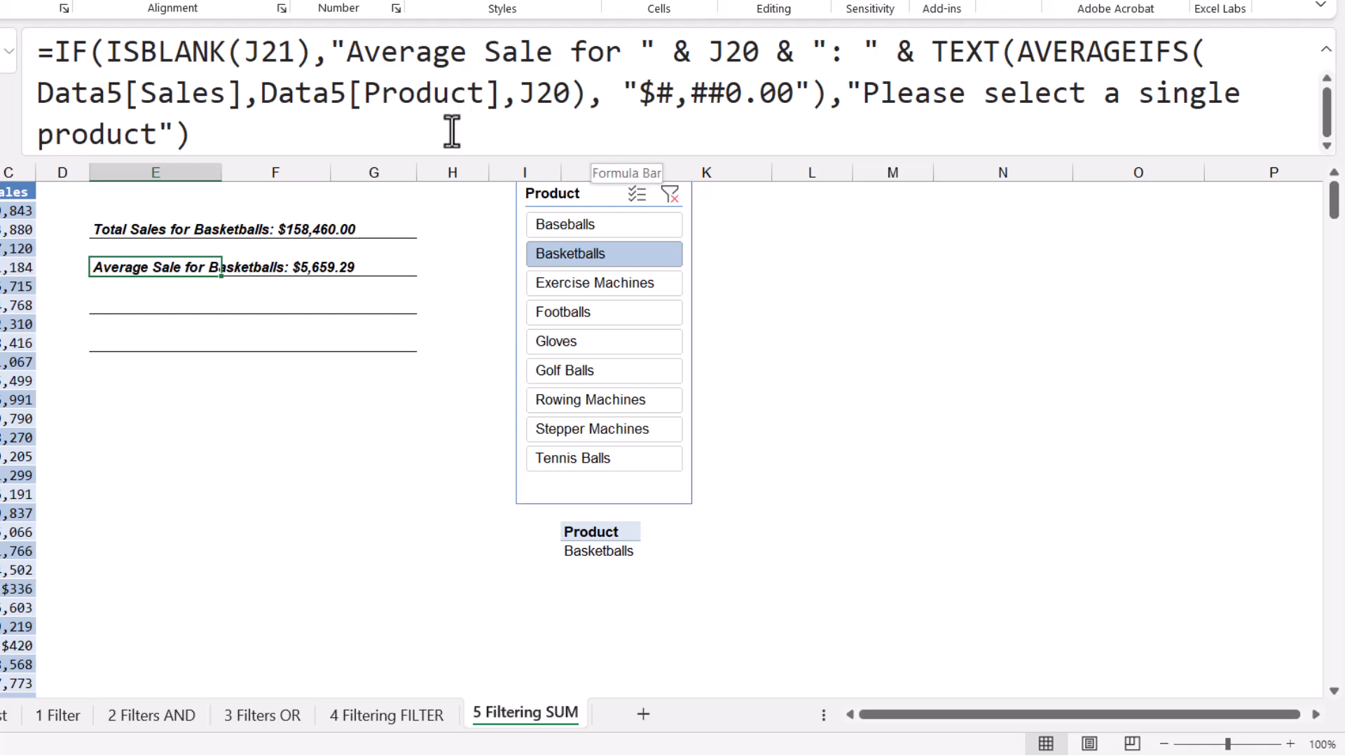
# Paste the copied formula into E7, reword its label to "Best Sale for" and replace SUMIFS with MAXIFS.
pyautogui.click(126, 304)
pyautogui.hotkey('ctrl', 'v')
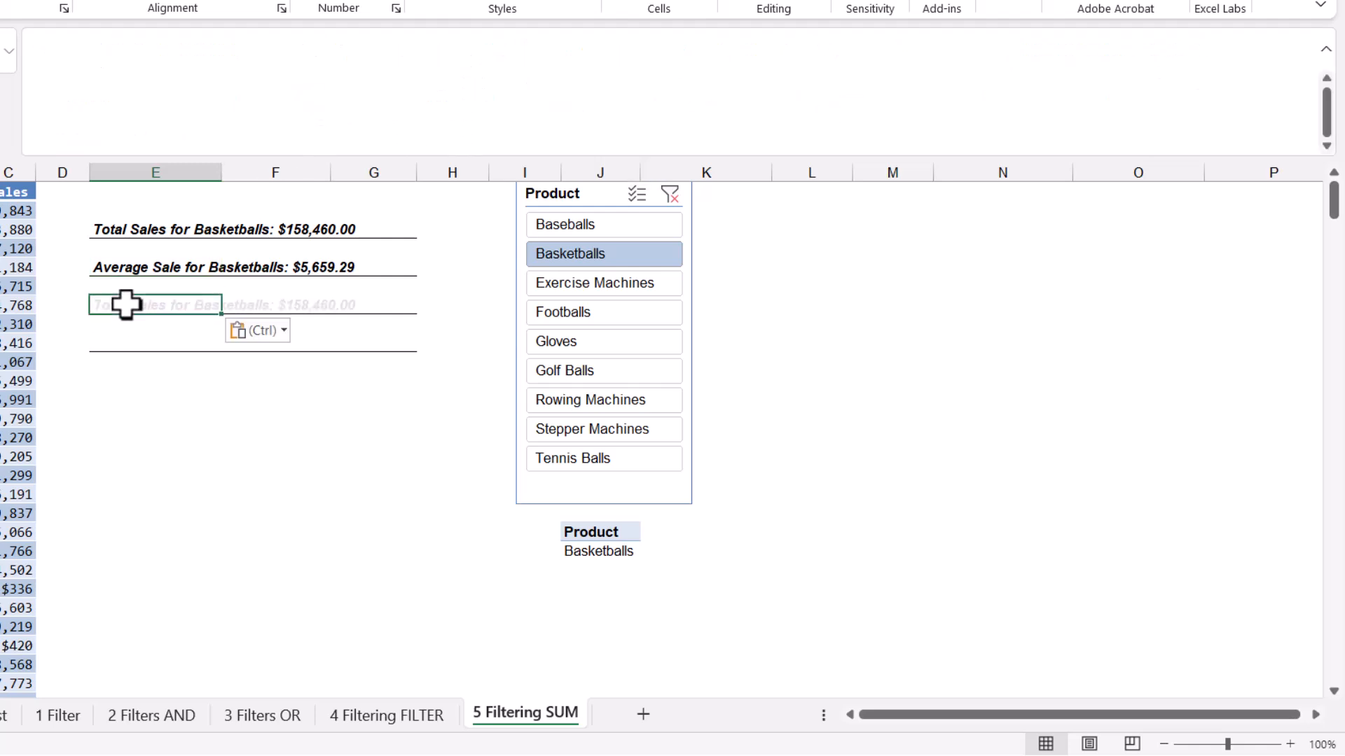
pyautogui.doubleClick(364, 37)
pyautogui.write('Best')
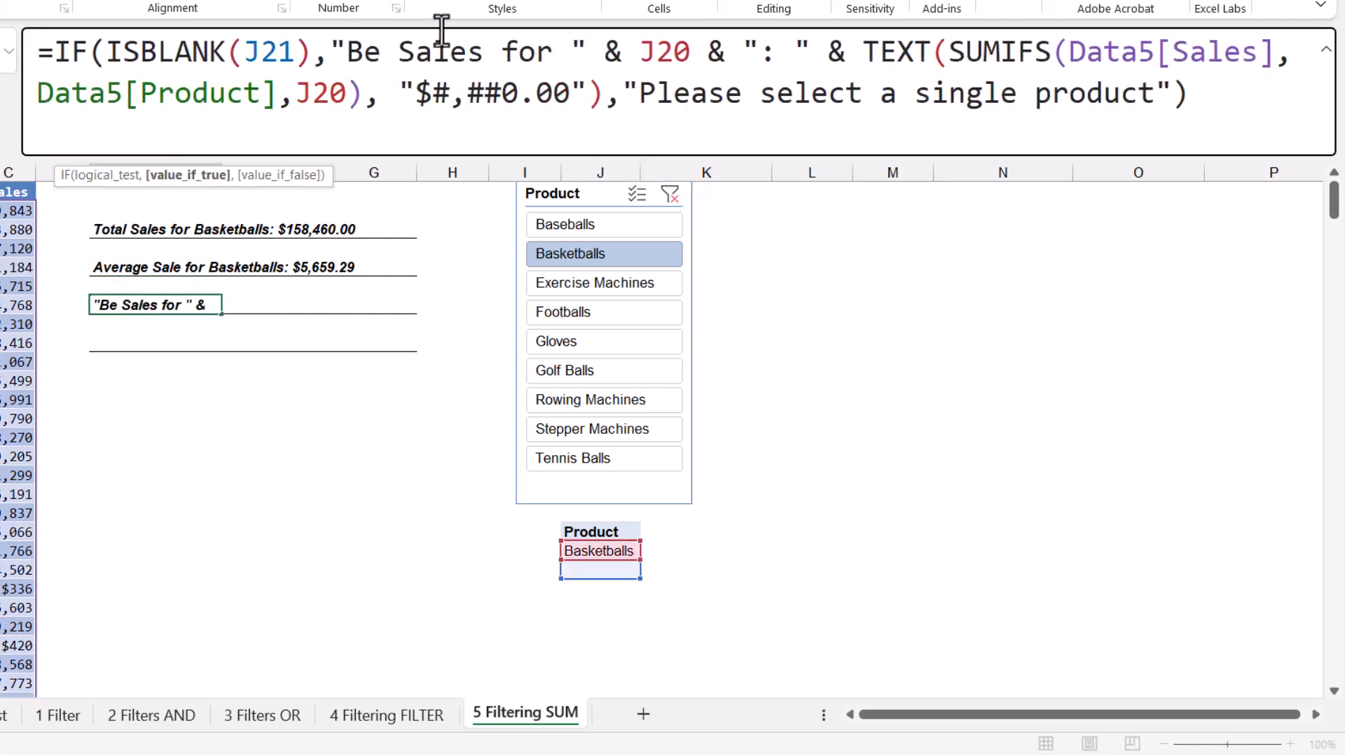
pyautogui.press('BackSpace')
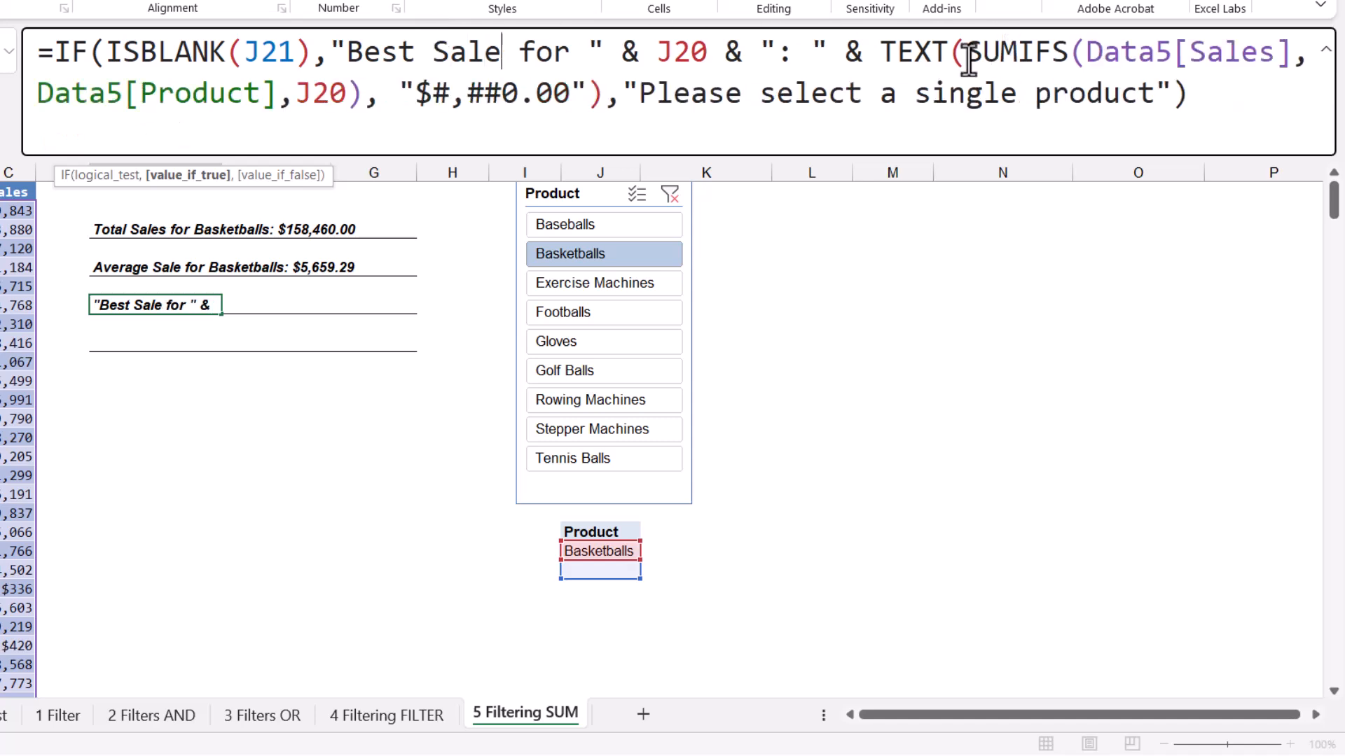
pyautogui.moveTo(966, 54); pyautogui.dragTo(1014, 56)
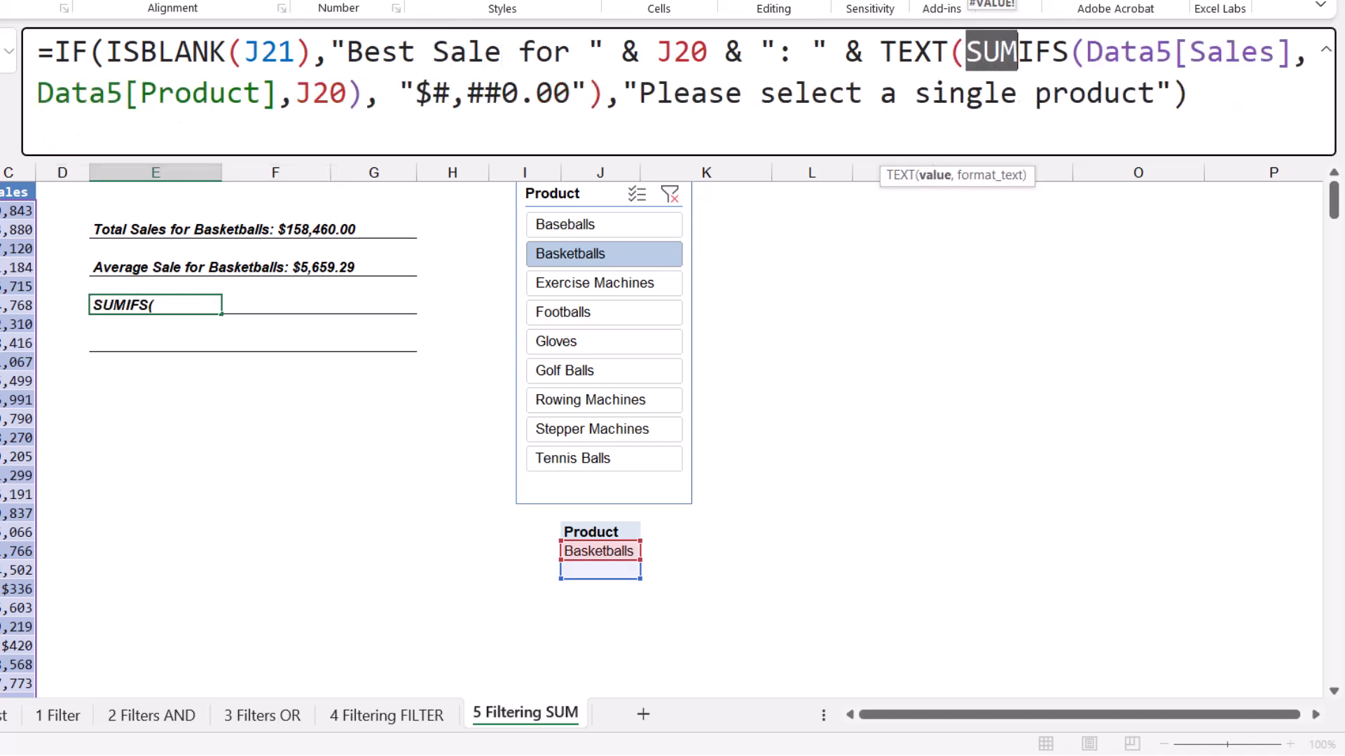
pyautogui.write('MAX')
pyautogui.hotkey('ctrl', 'Return')
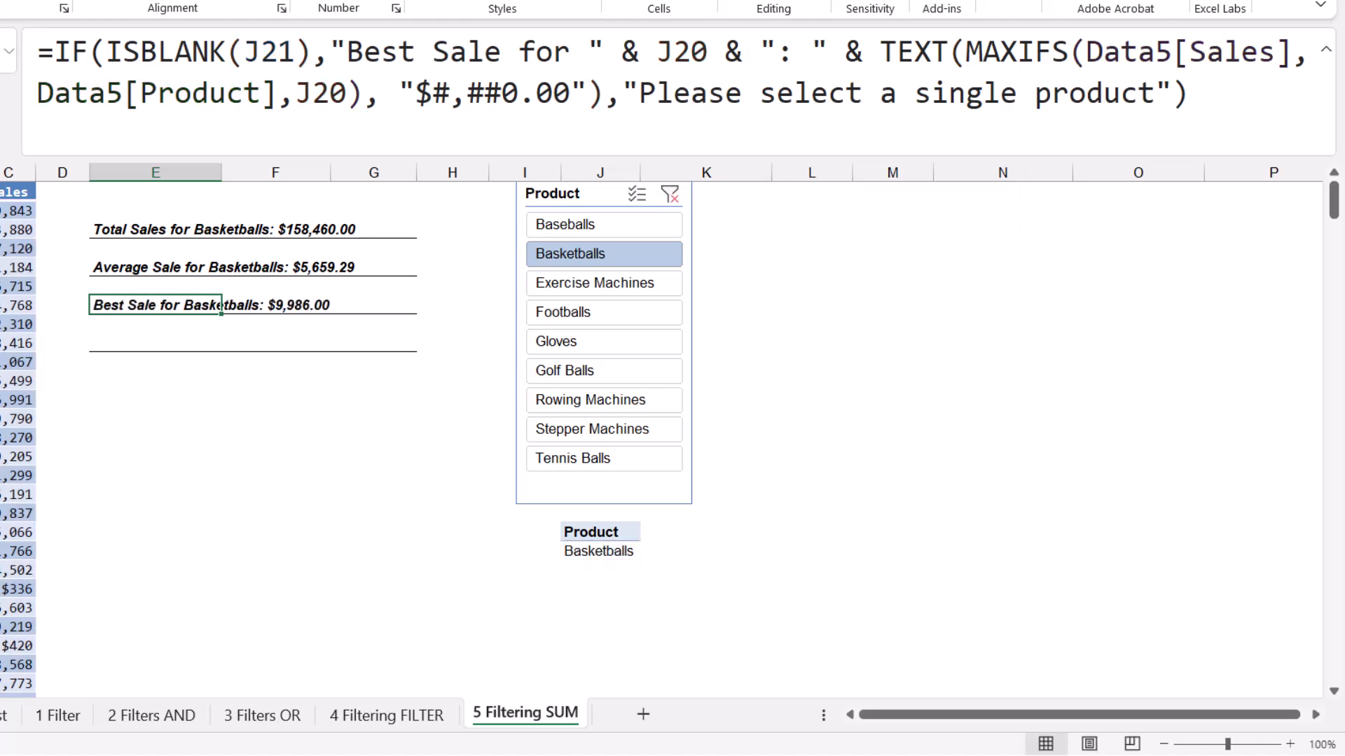
# Paste the copied formula into E9, reword its label to "Worst Sale for" and replace SUMIFS with MINIFS.
pyautogui.click(123, 341)
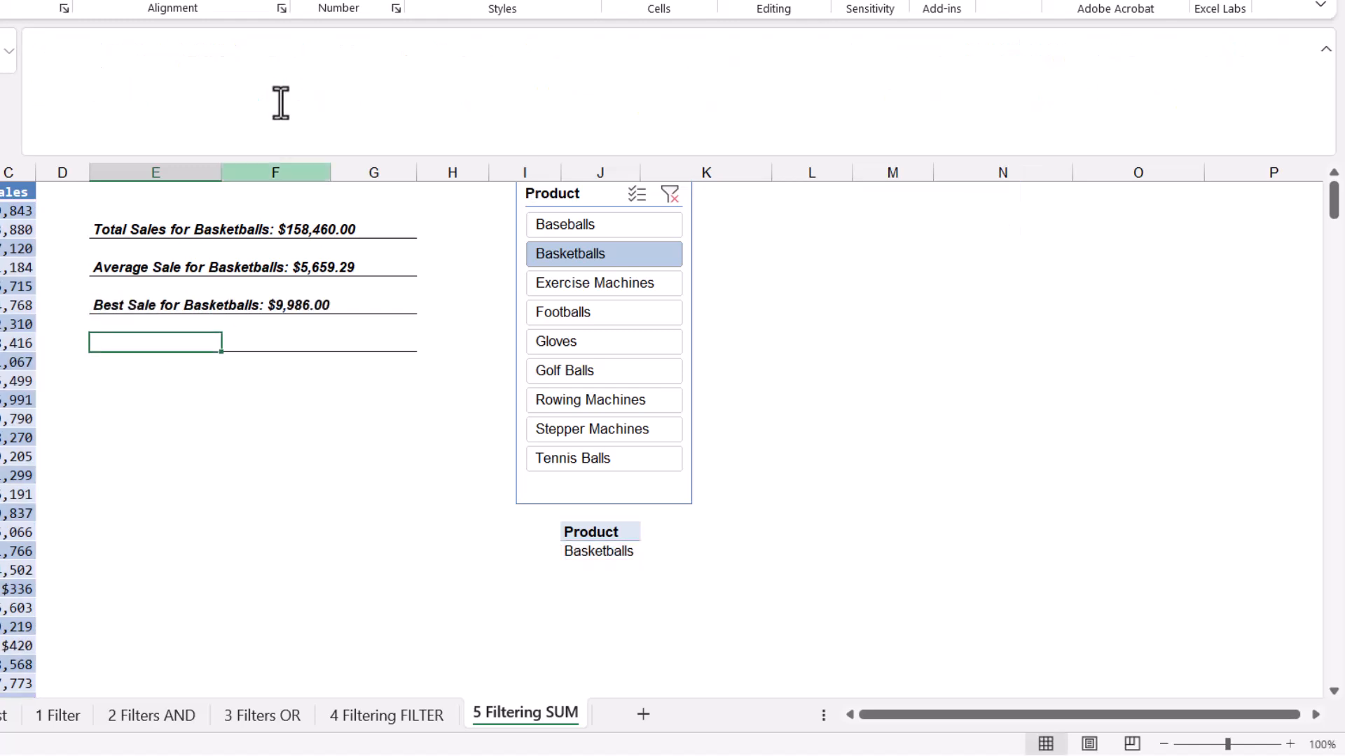
pyautogui.click(282, 102)
pyautogui.hotkey('ctrl', 'v')
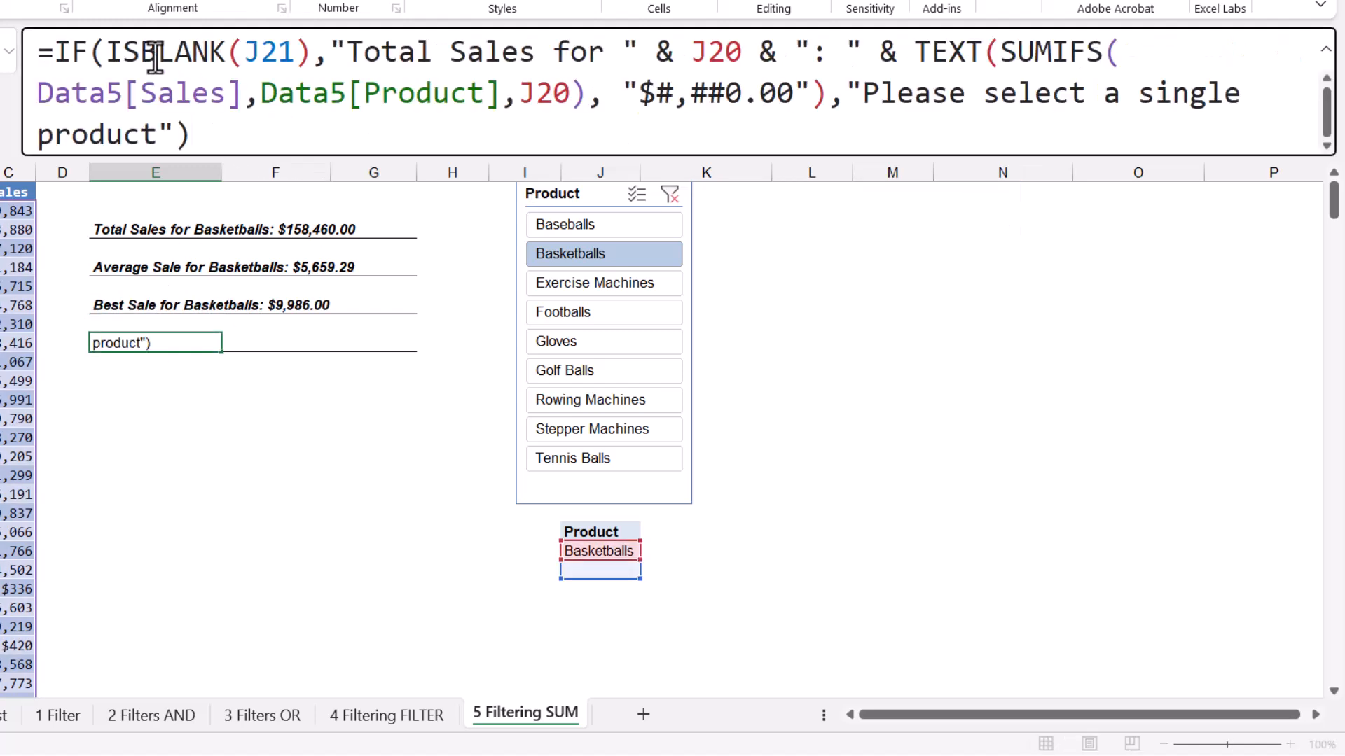
pyautogui.doubleClick(420, 51)
pyautogui.write('Worst')
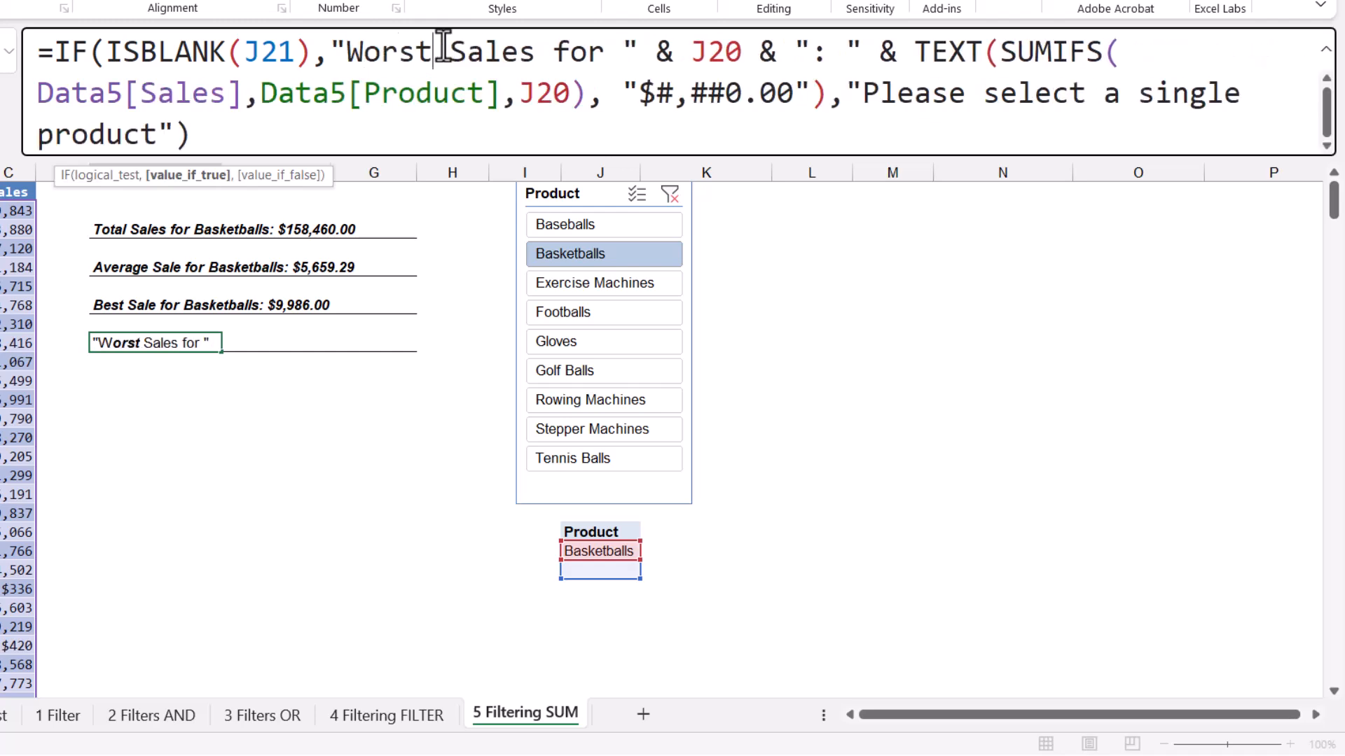
pyautogui.press('BackSpace')
pyautogui.moveTo(983, 51); pyautogui.dragTo(1034, 51)
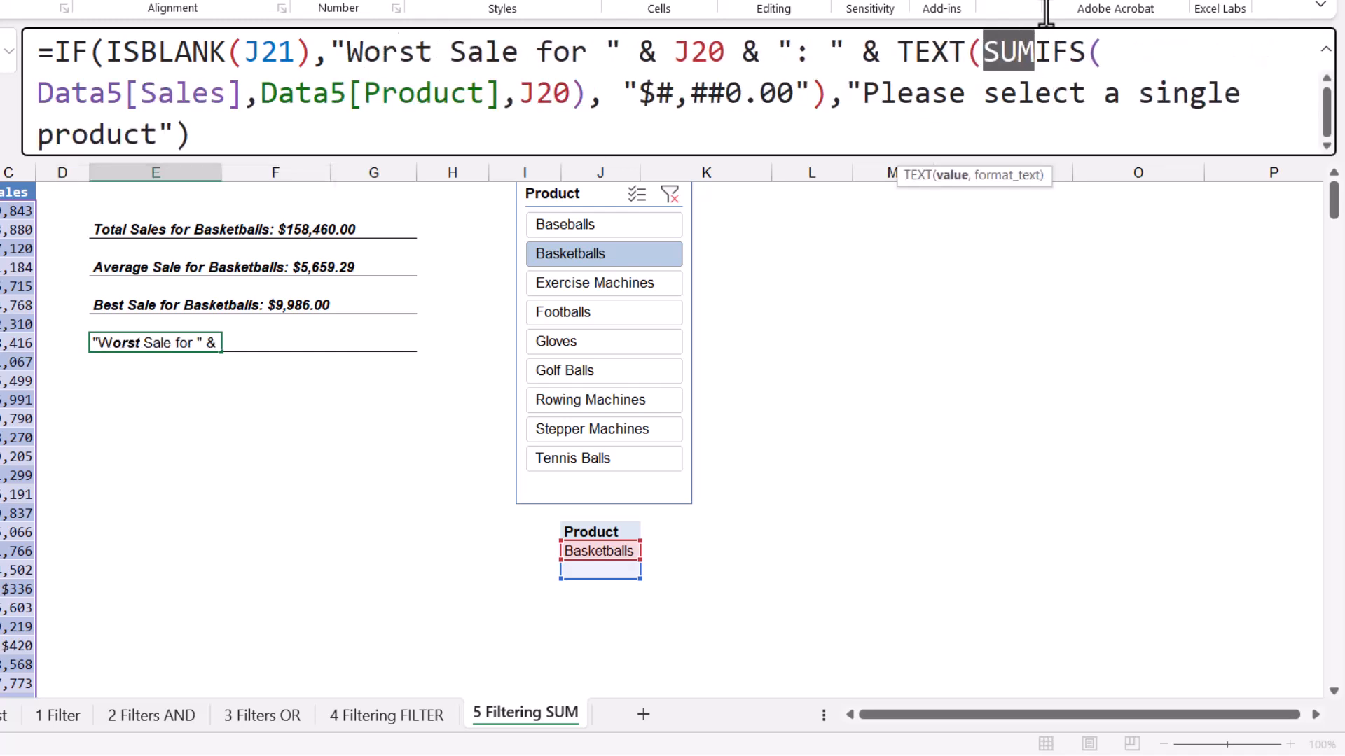
pyautogui.write('MIN')
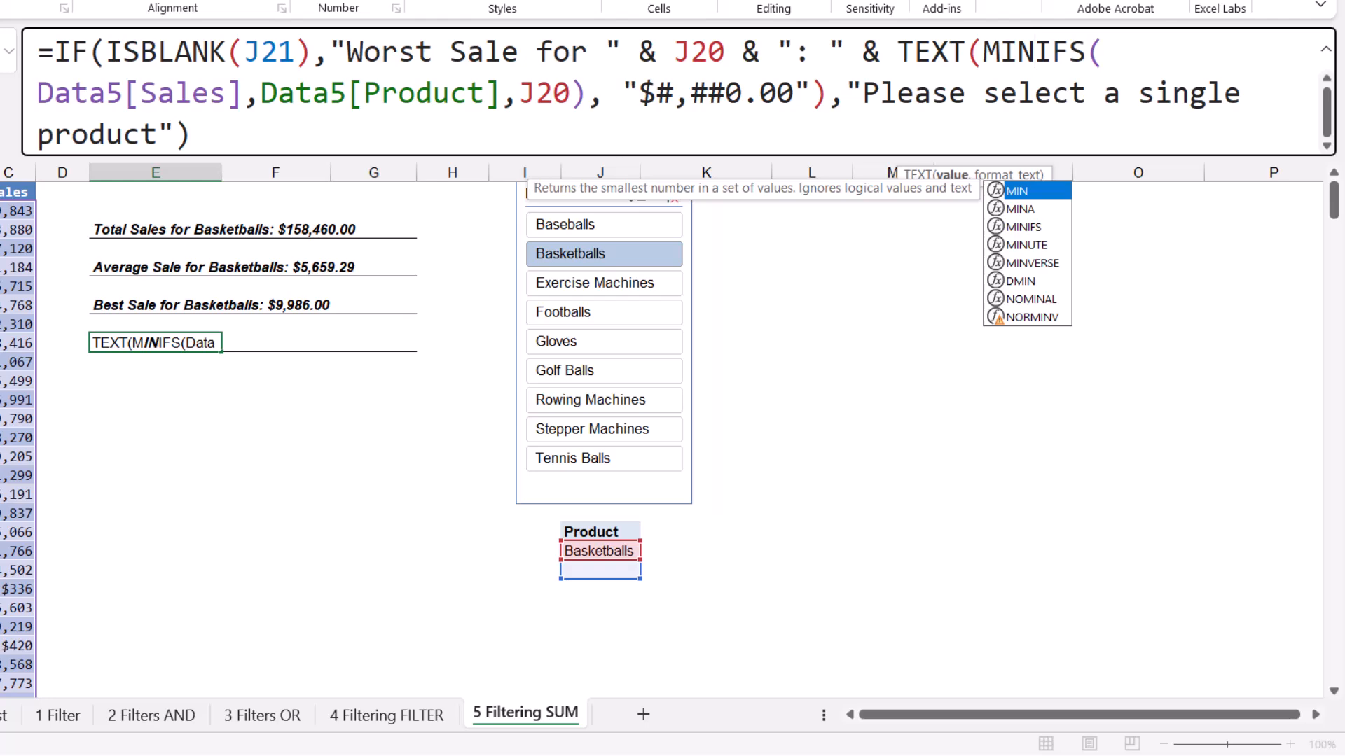
pyautogui.press('Return')
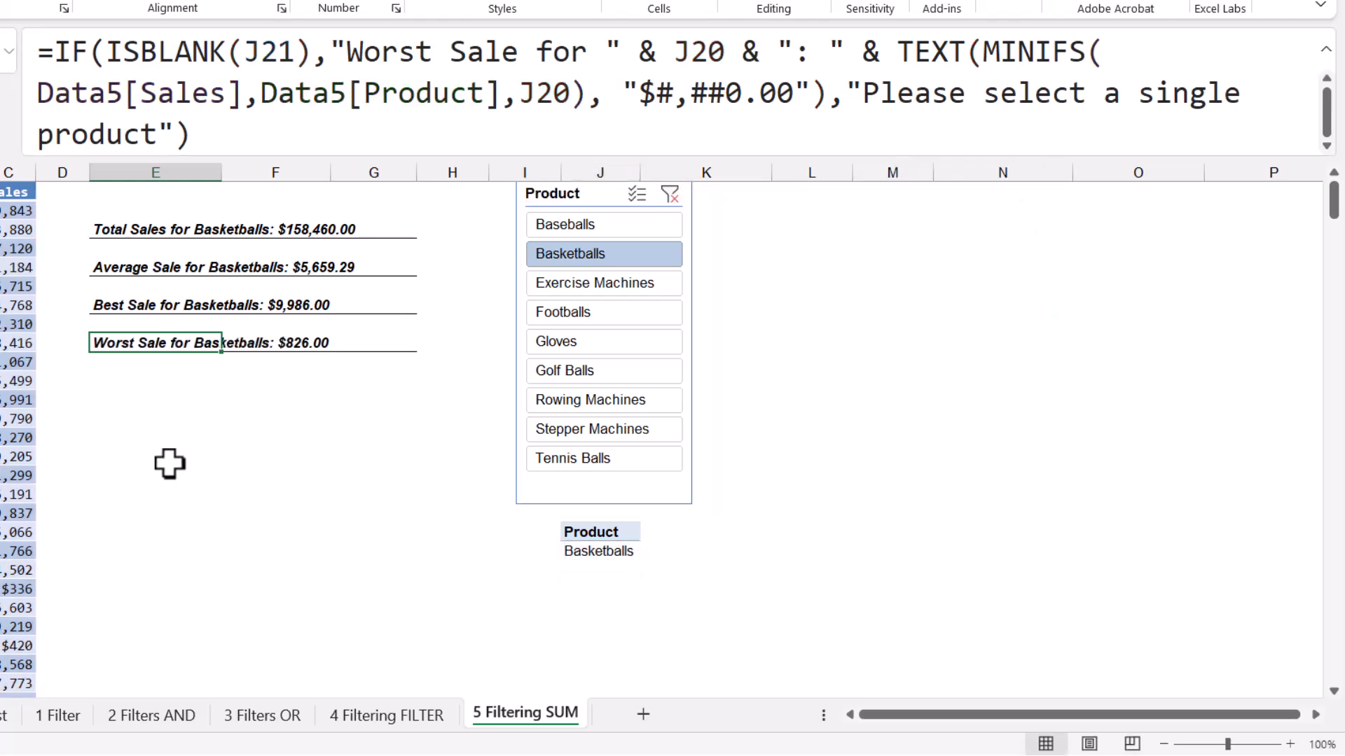
pyautogui.press('Down')
# Check all four summary sentences by filtering the Product slicer to Baseballs, Basketballs, Footballs and Rowing Machines in turn.
pyautogui.keyDown('ctrl'); pyautogui.scroll(3, 171, 462); pyautogui.keyUp('ctrl')
pyautogui.scroll(1, 201, 450)
pyautogui.click(1044, 253)
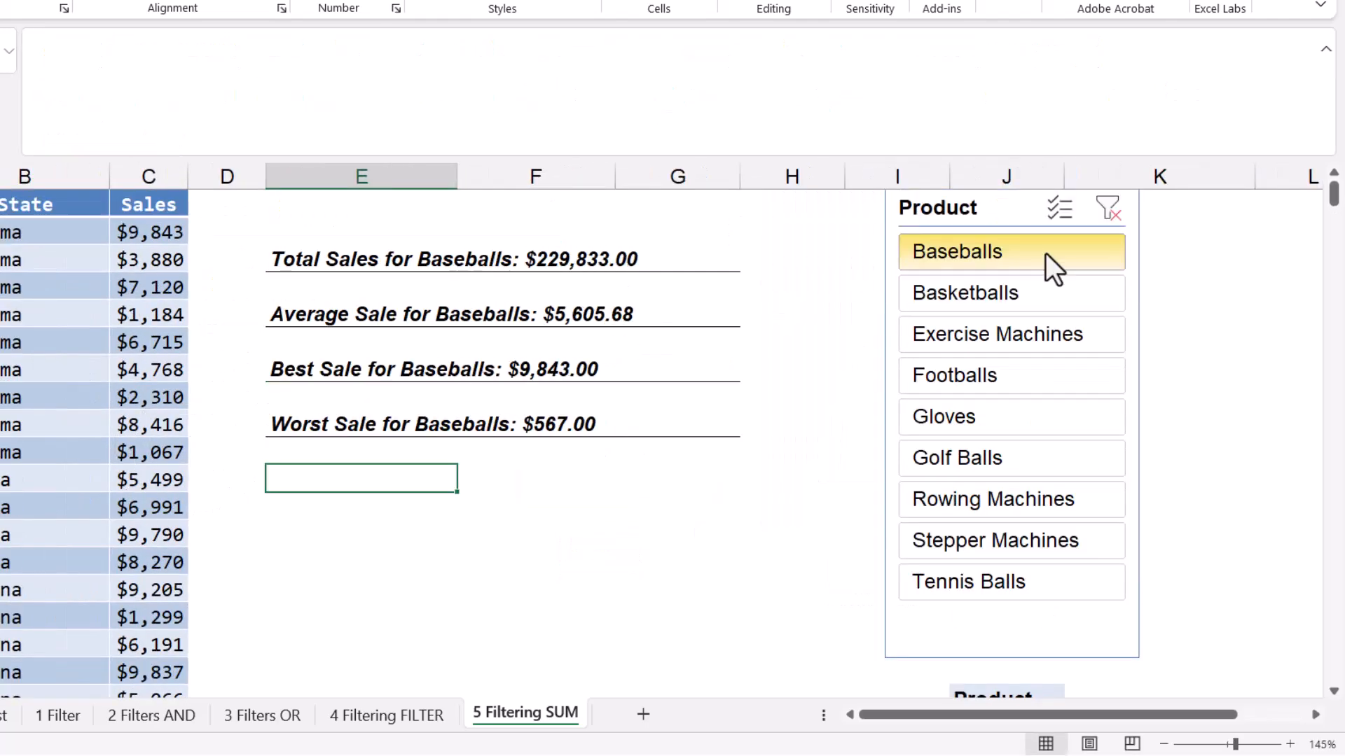
pyautogui.click(1044, 288)
pyautogui.click(1015, 374)
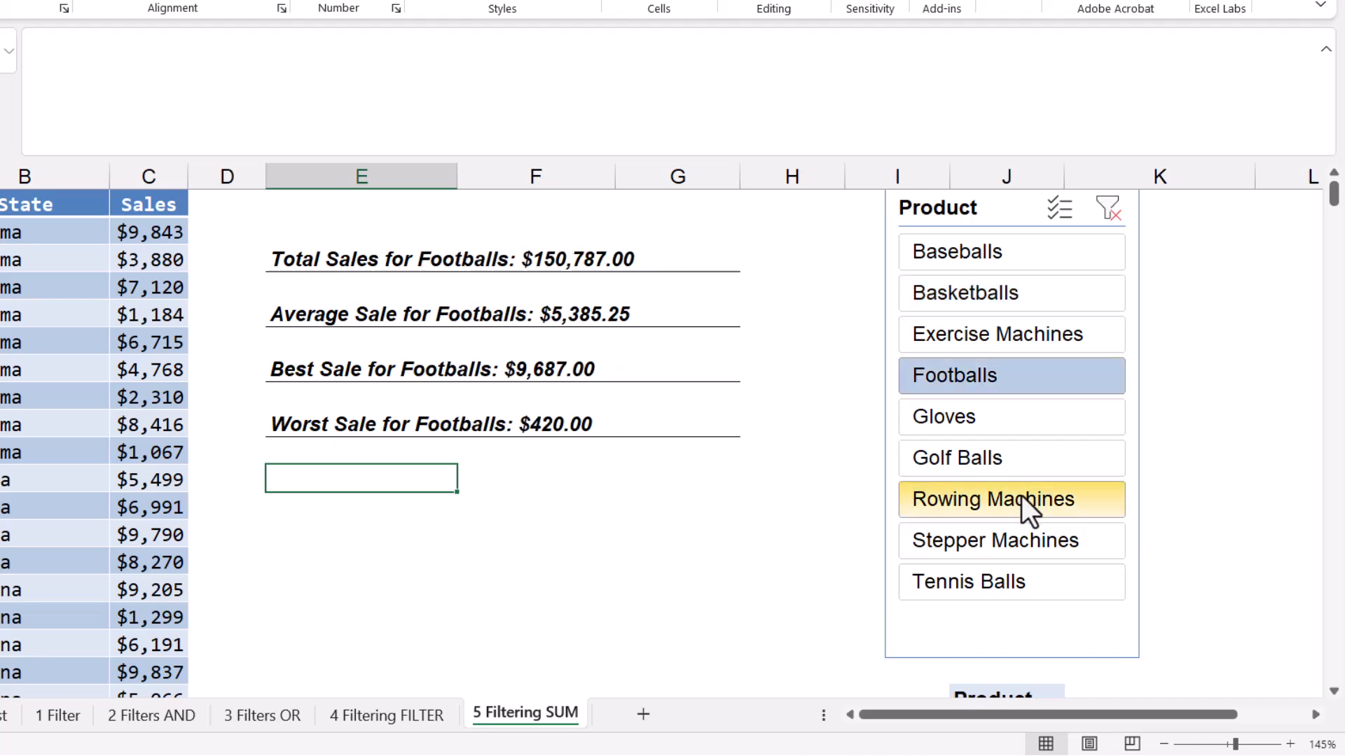
pyautogui.click(1021, 495)
pyautogui.click(305, 260)
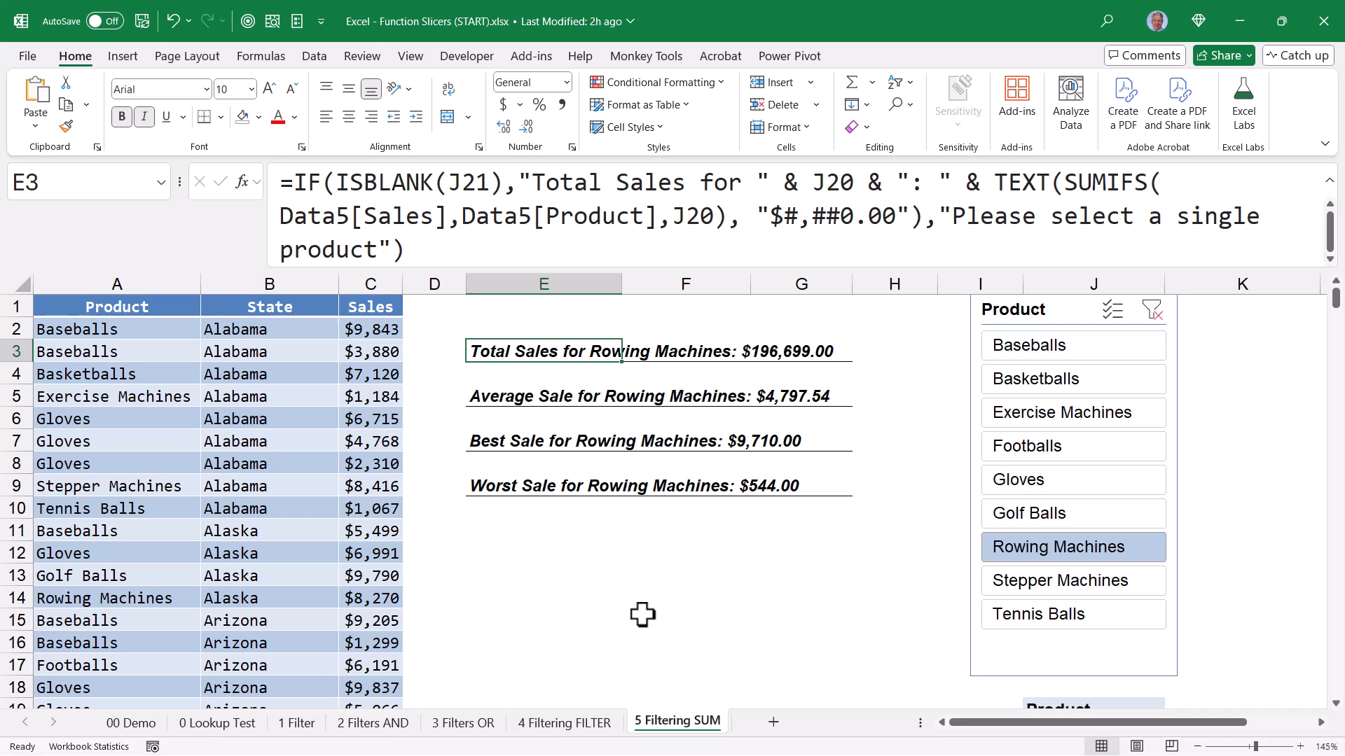
# Review the finished slicer reports on the 1 Filter, 2 Filters AND, 4 Filtering FILTER and 5 Filtering SUM sheets.
pyautogui.keyDown('ctrl'); pyautogui.scroll(-2, 976, 516); pyautogui.keyUp('ctrl')
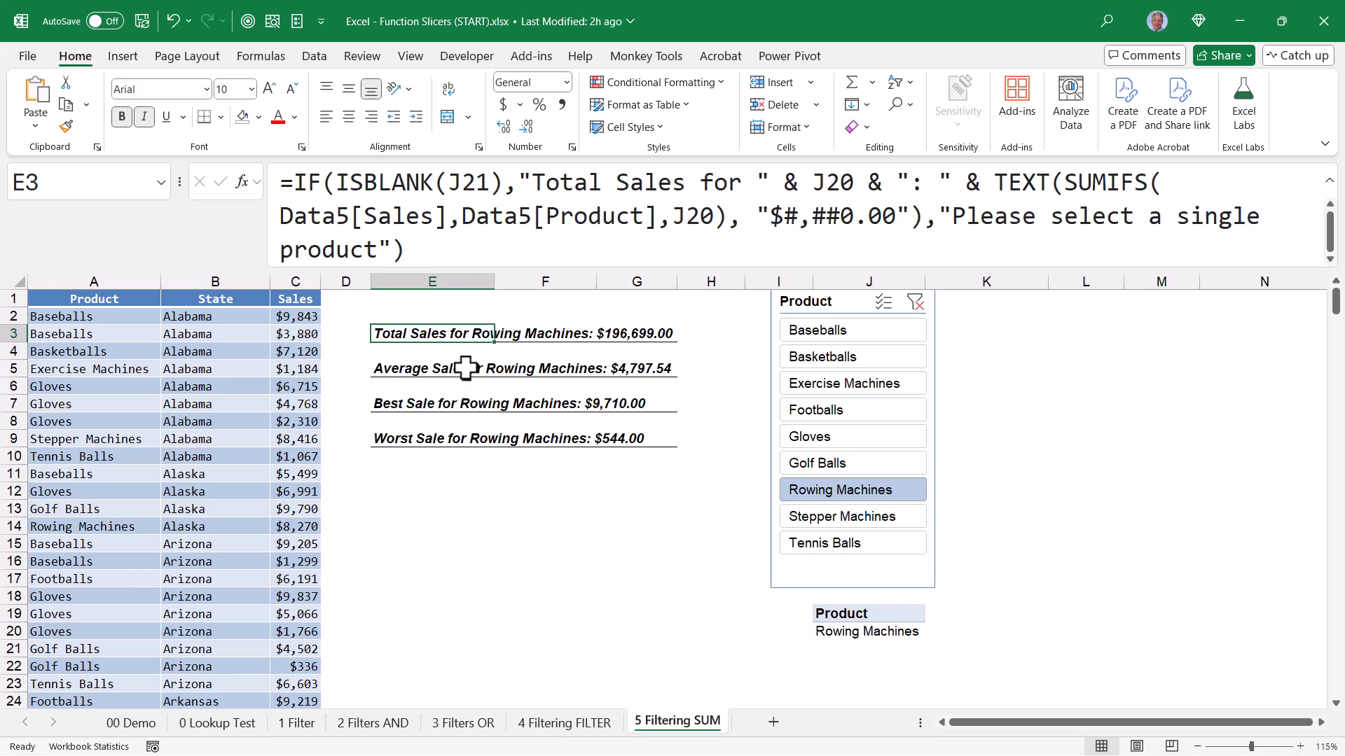
pyautogui.click(370, 727)
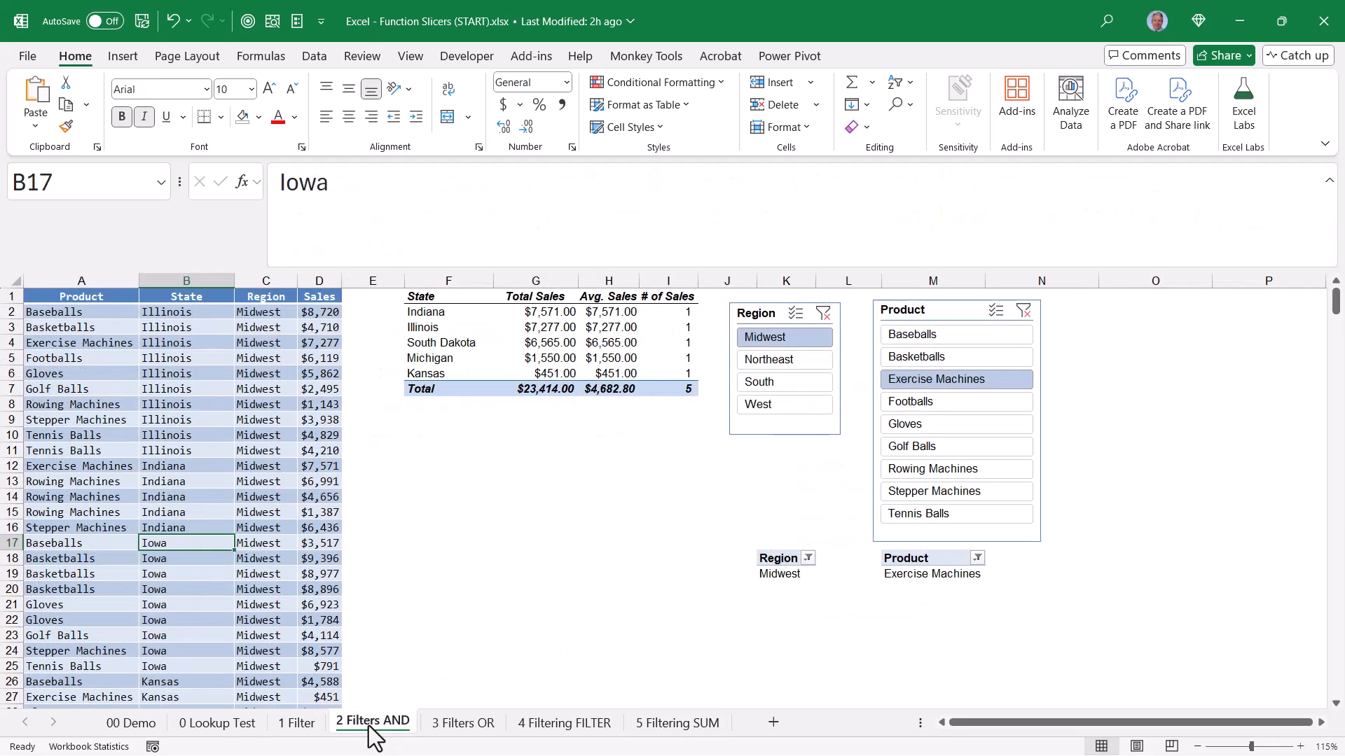
pyautogui.click(290, 727)
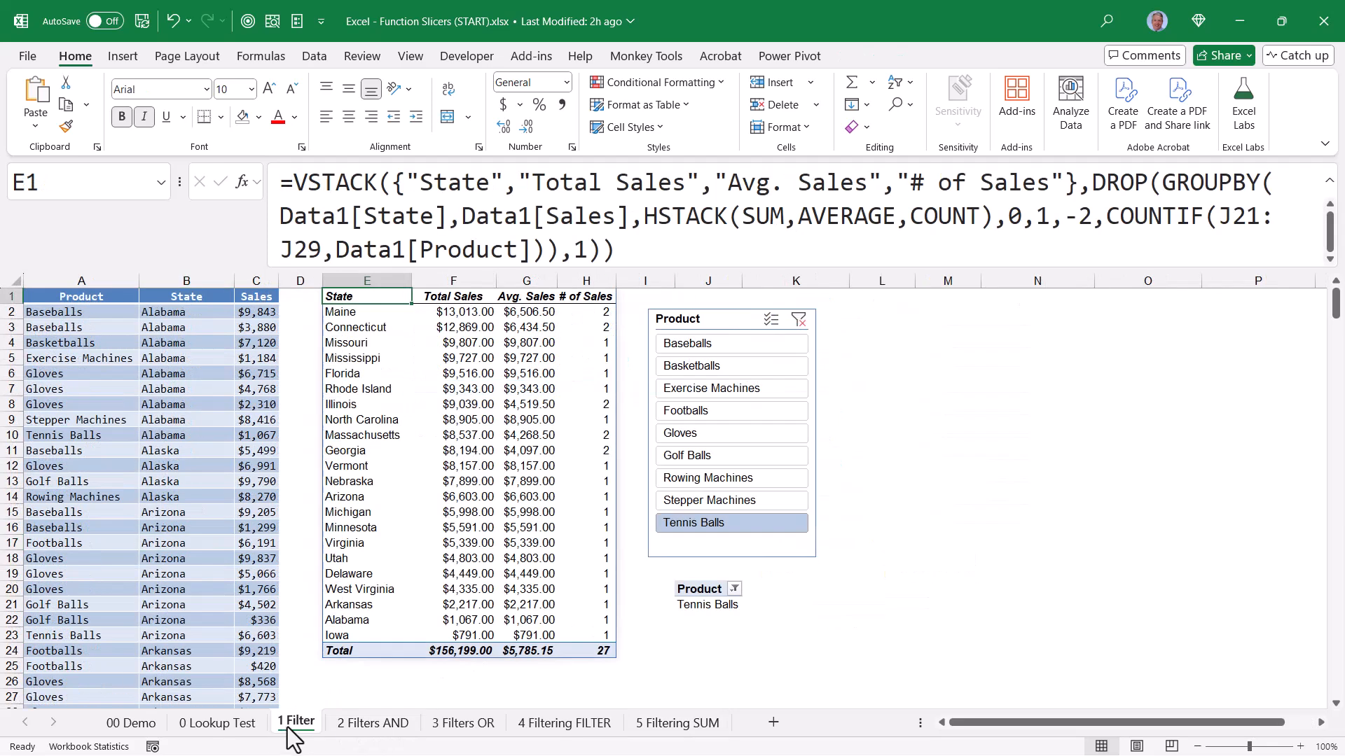
pyautogui.click(360, 725)
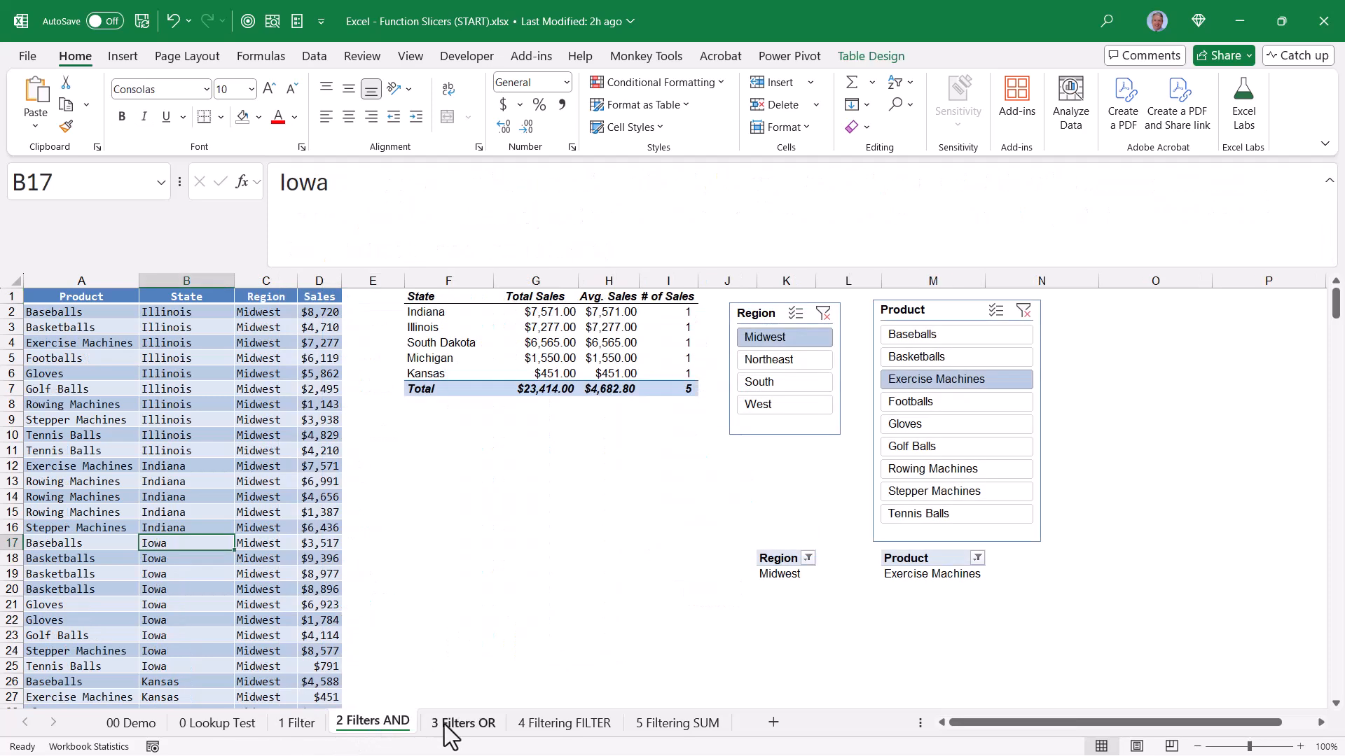
pyautogui.click(567, 725)
pyautogui.click(677, 725)
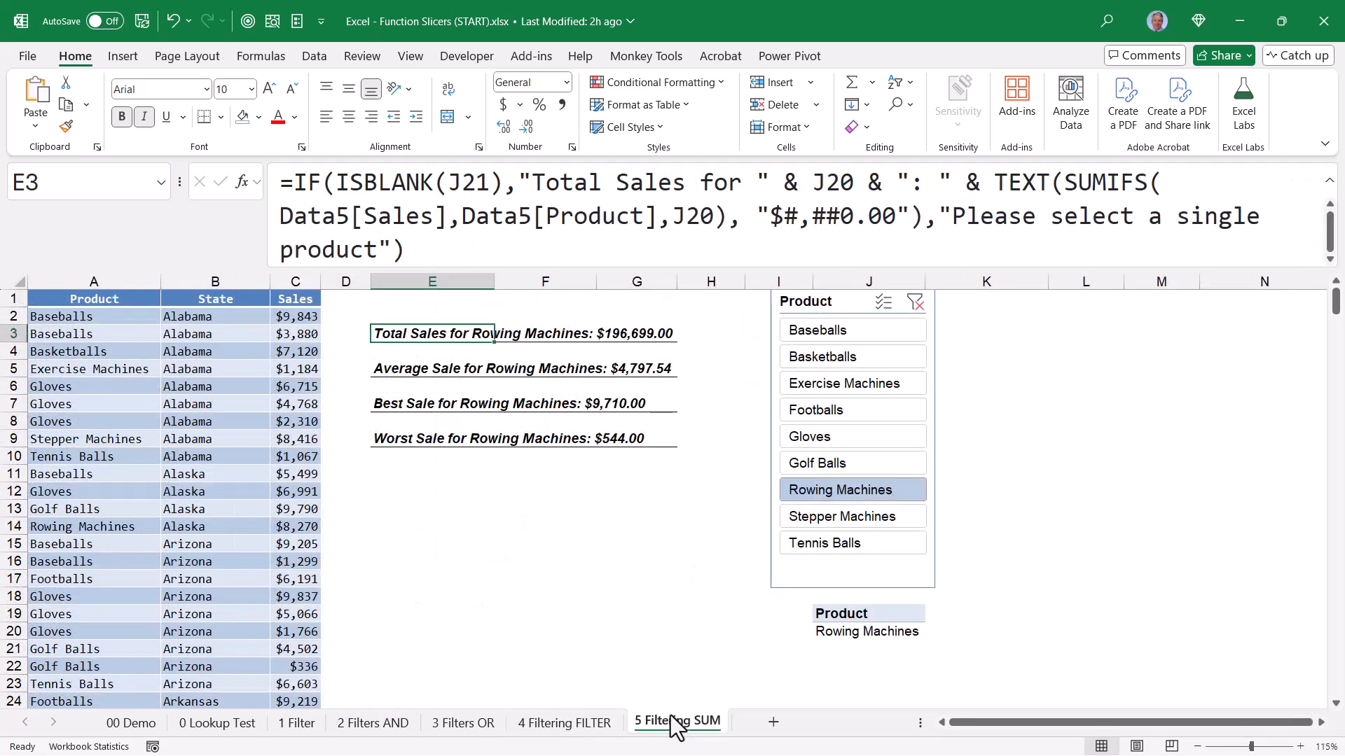
pyautogui.click(362, 725)
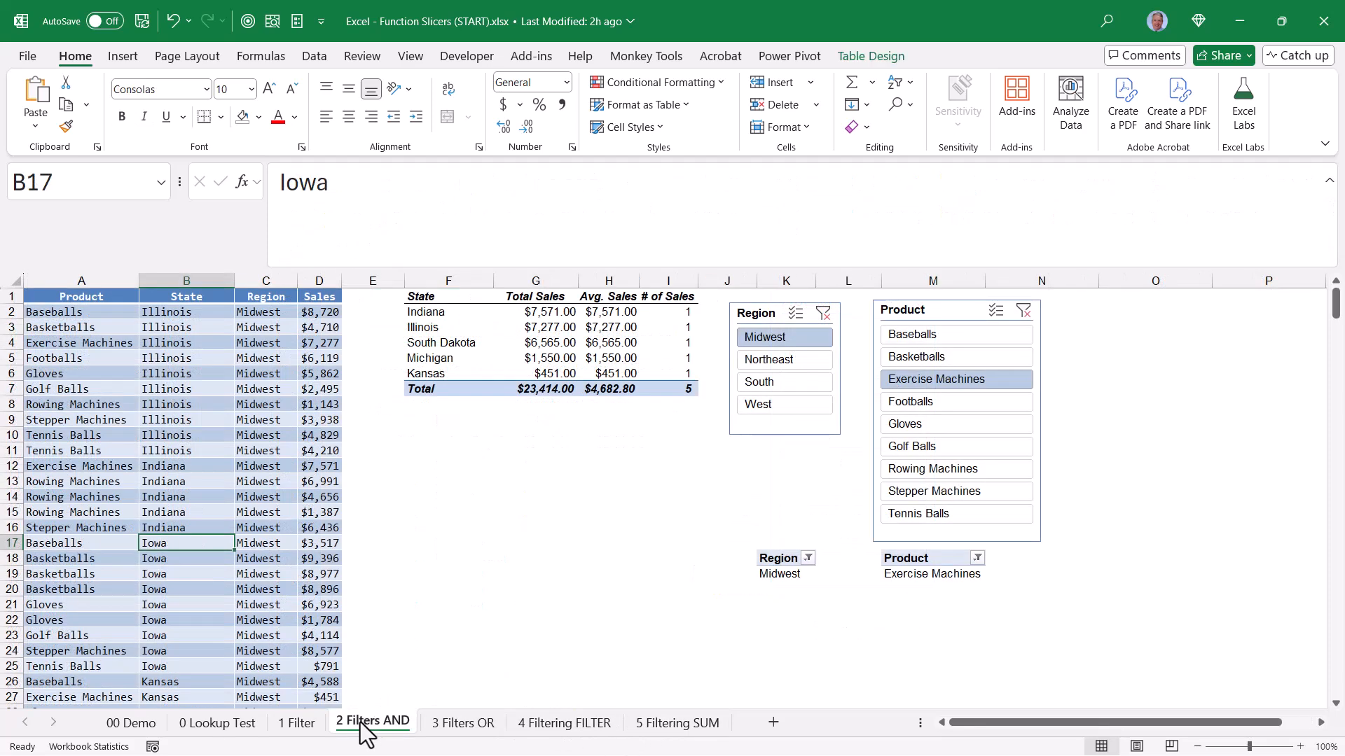
pyautogui.click(301, 723)
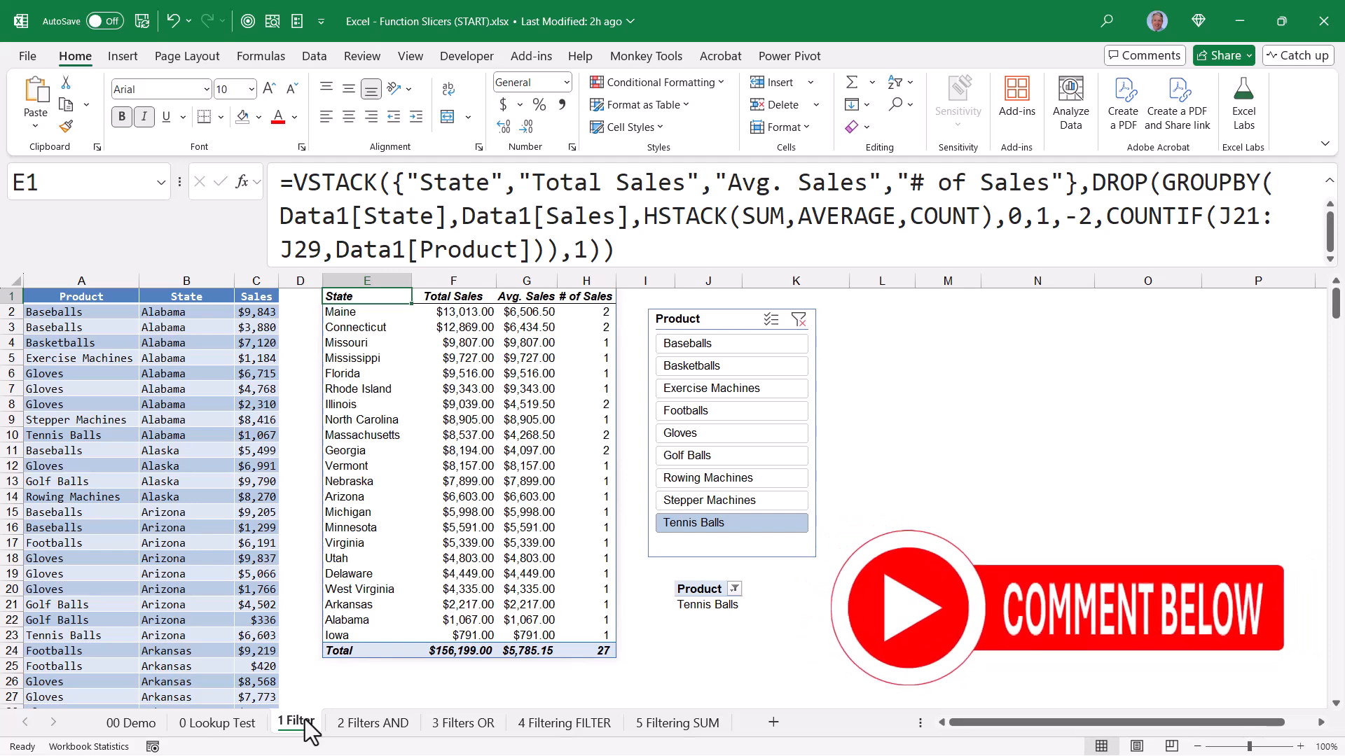
pyautogui.click(374, 723)
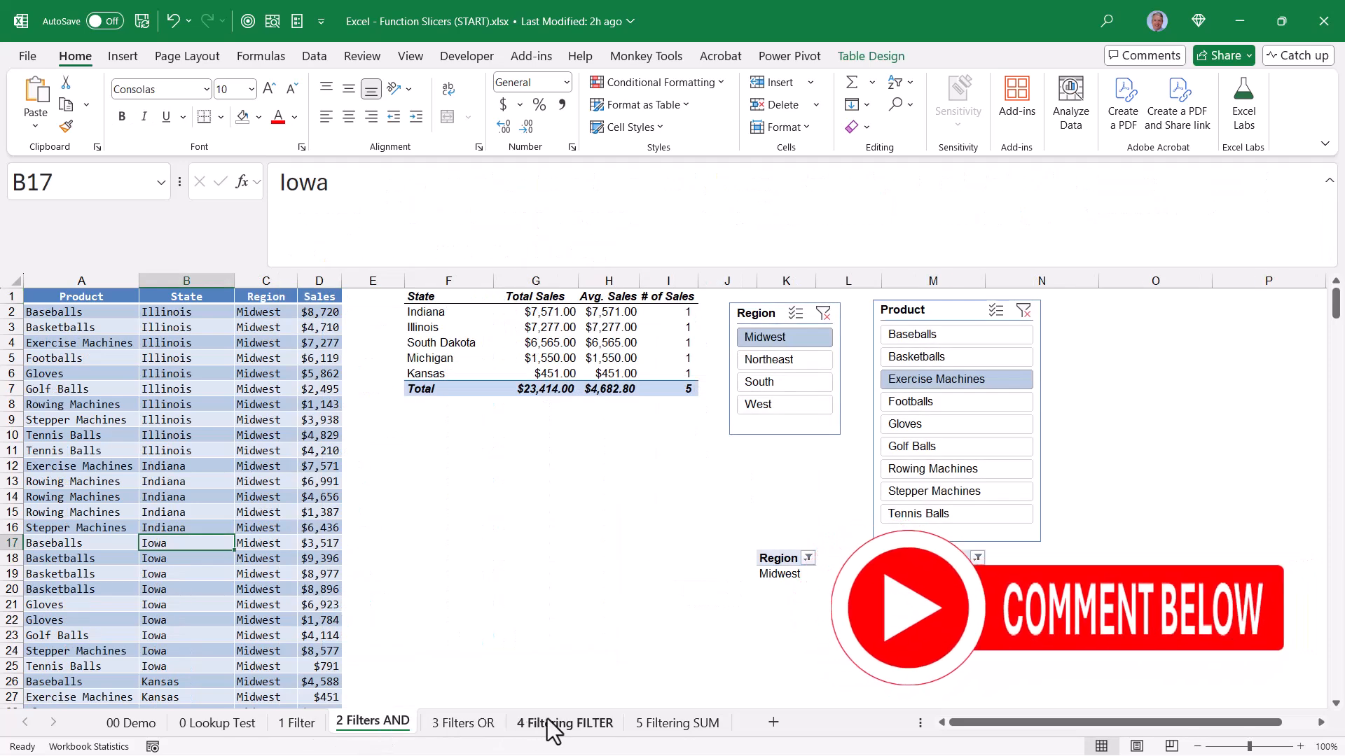
pyautogui.click(553, 722)
pyautogui.click(673, 723)
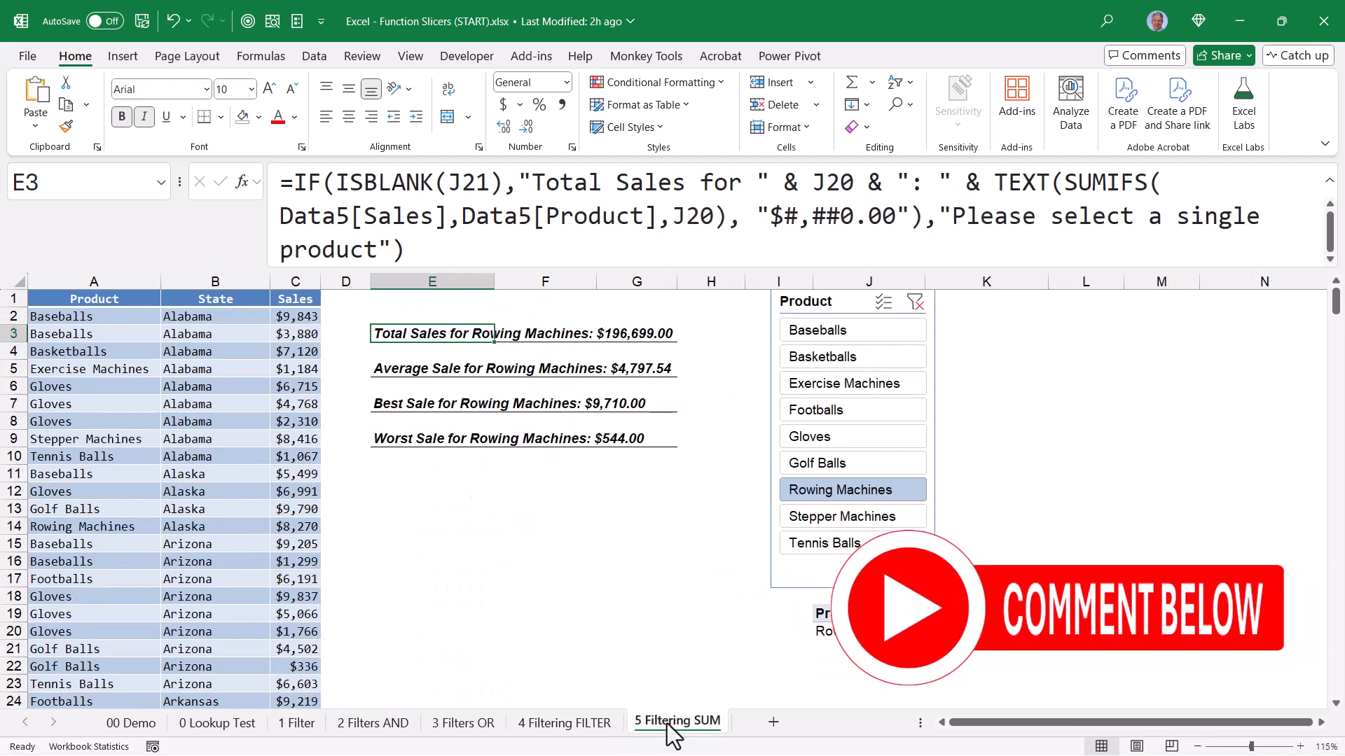